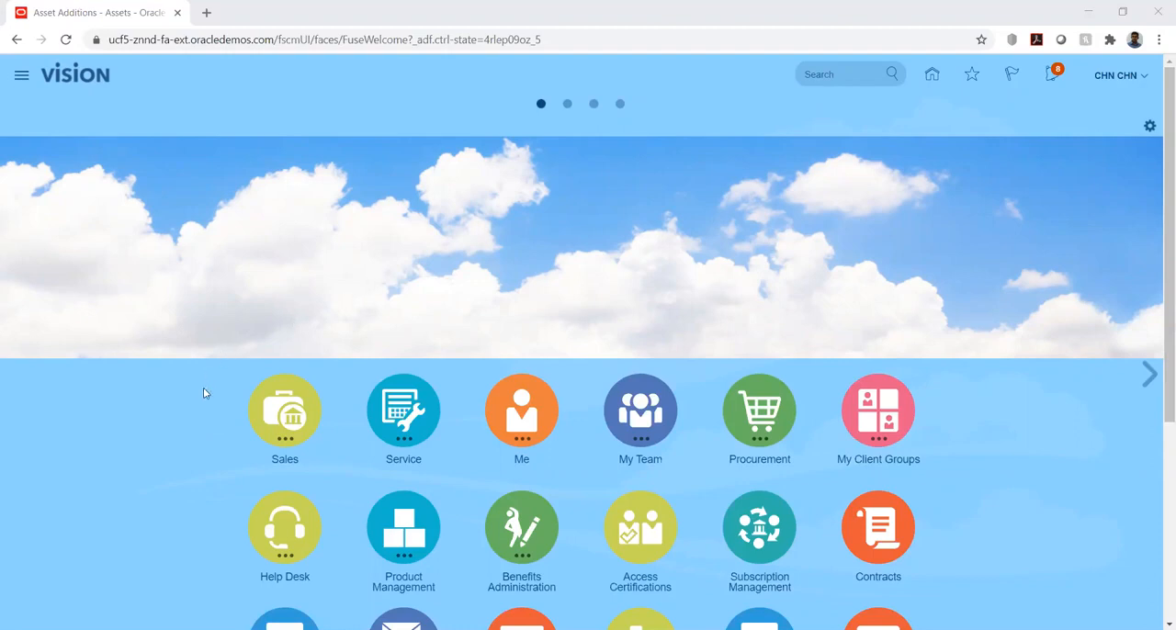
Open the Assets work area under Fixed Assets and start adding a new asset
scroll(204, 393, down, 3)
scroll(204, 393, down, 1)
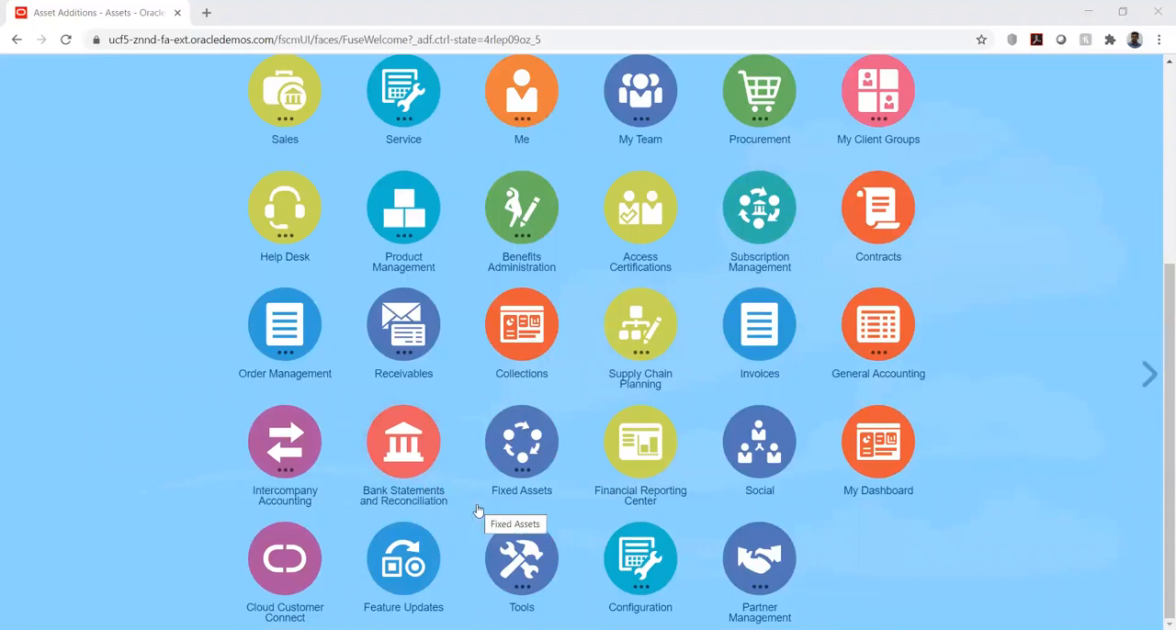
click(522, 439)
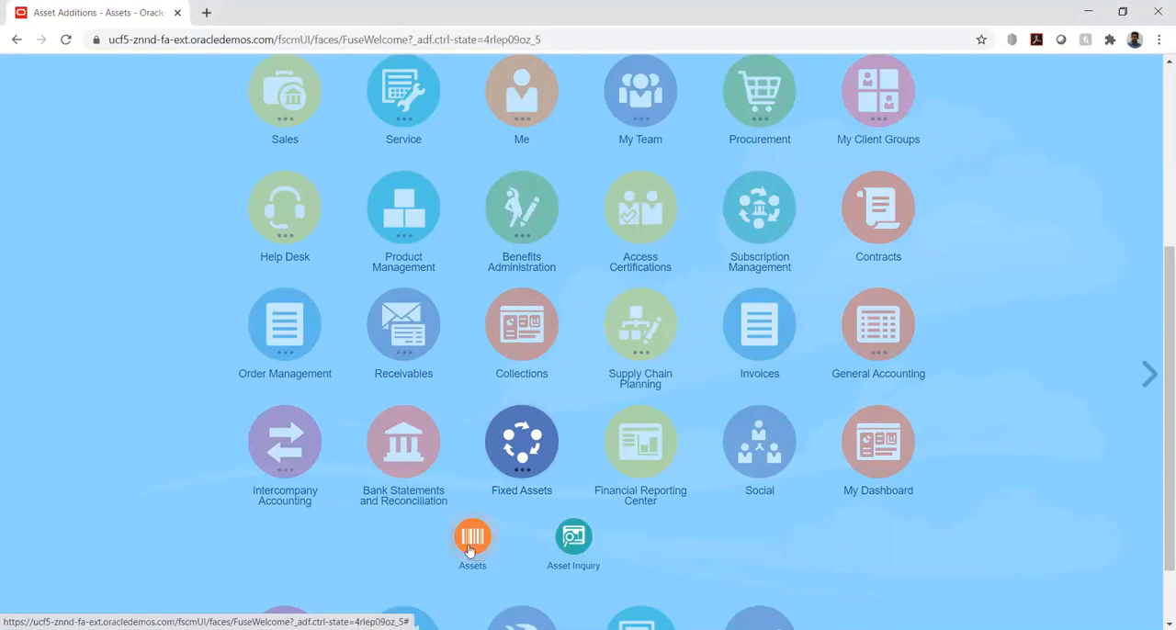
click(470, 542)
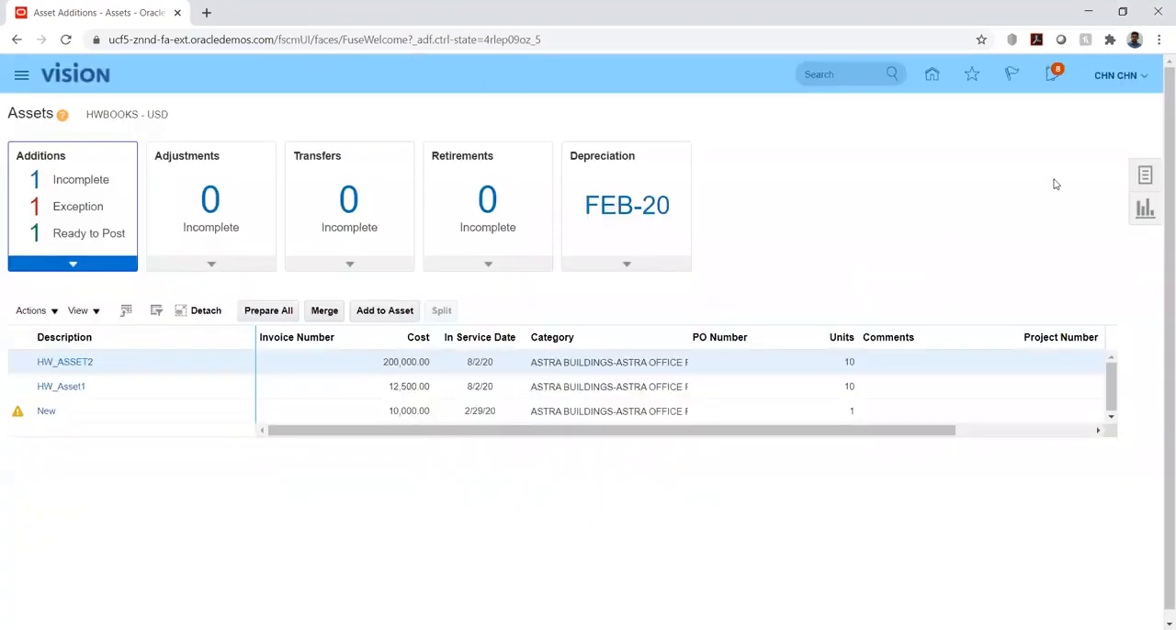
click(1147, 175)
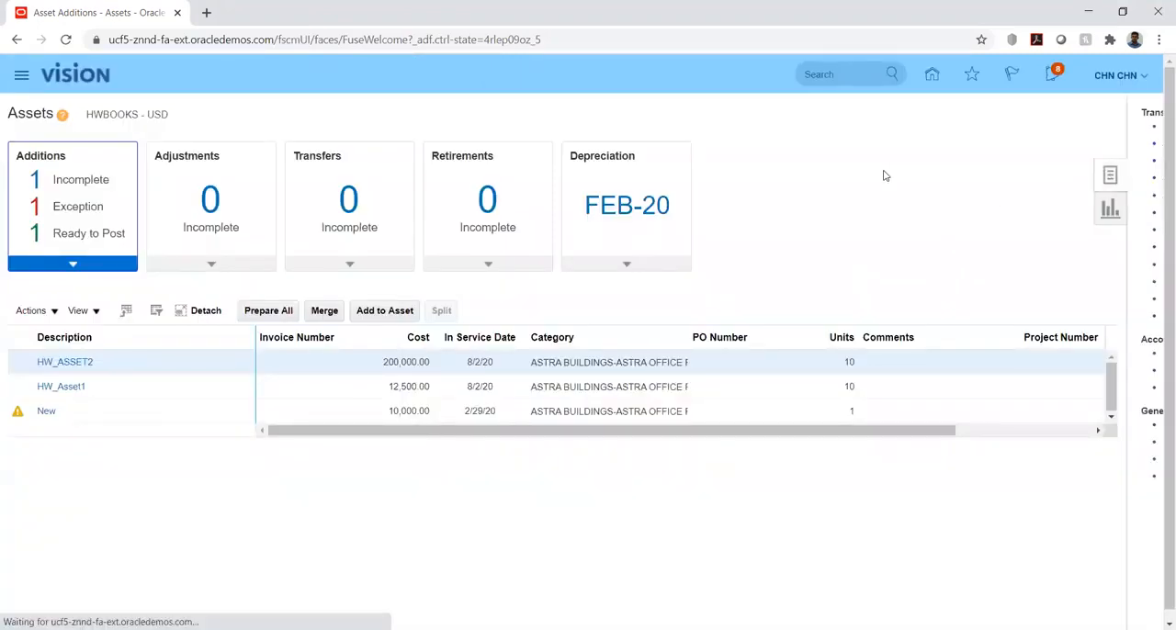
click(1025, 132)
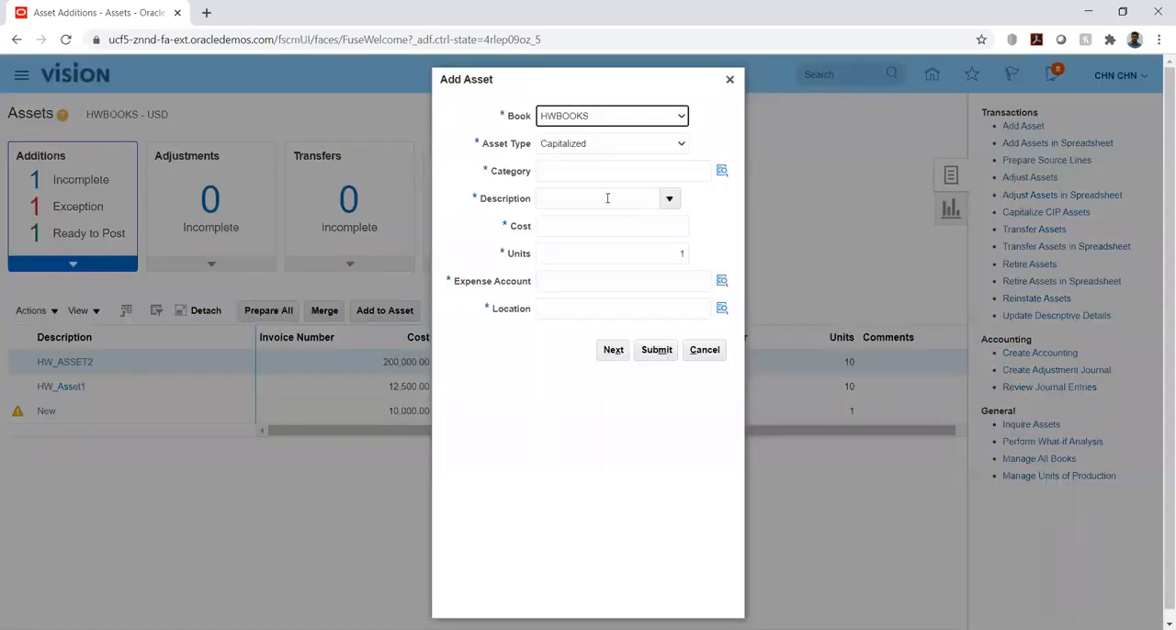
Keep HWBOOKS as the new asset's book and choose Capitalized as its asset type
click(677, 117)
click(677, 120)
click(679, 145)
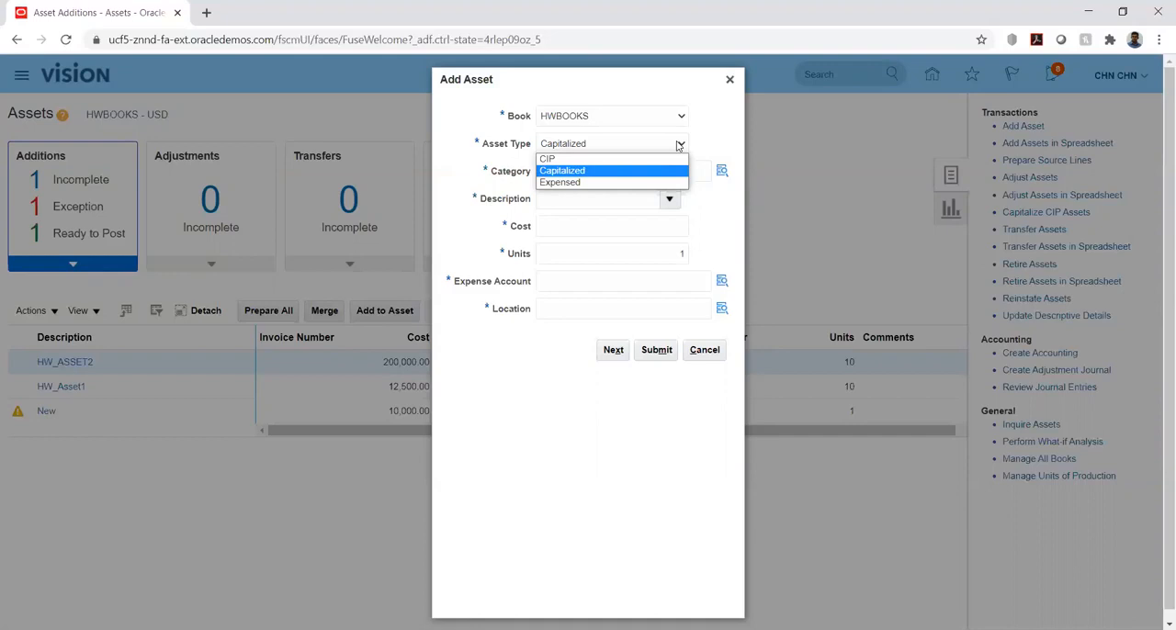
click(563, 171)
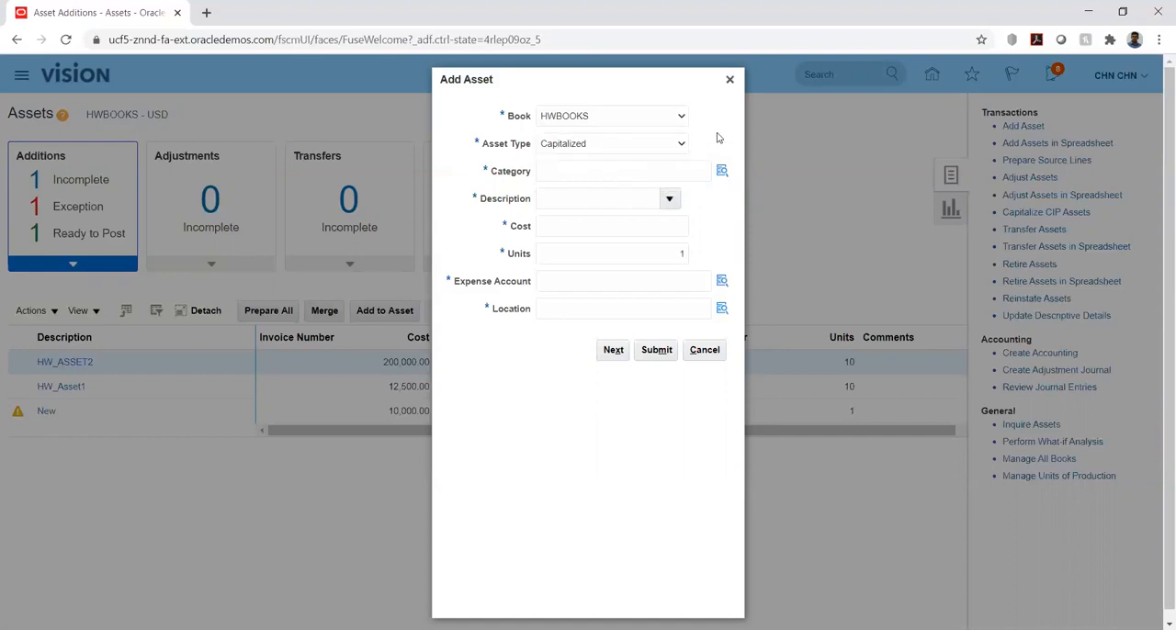
Set the asset category to major category ASTRA BUILDINGS and minor category ASTRA OFFICE PREMISE
click(721, 174)
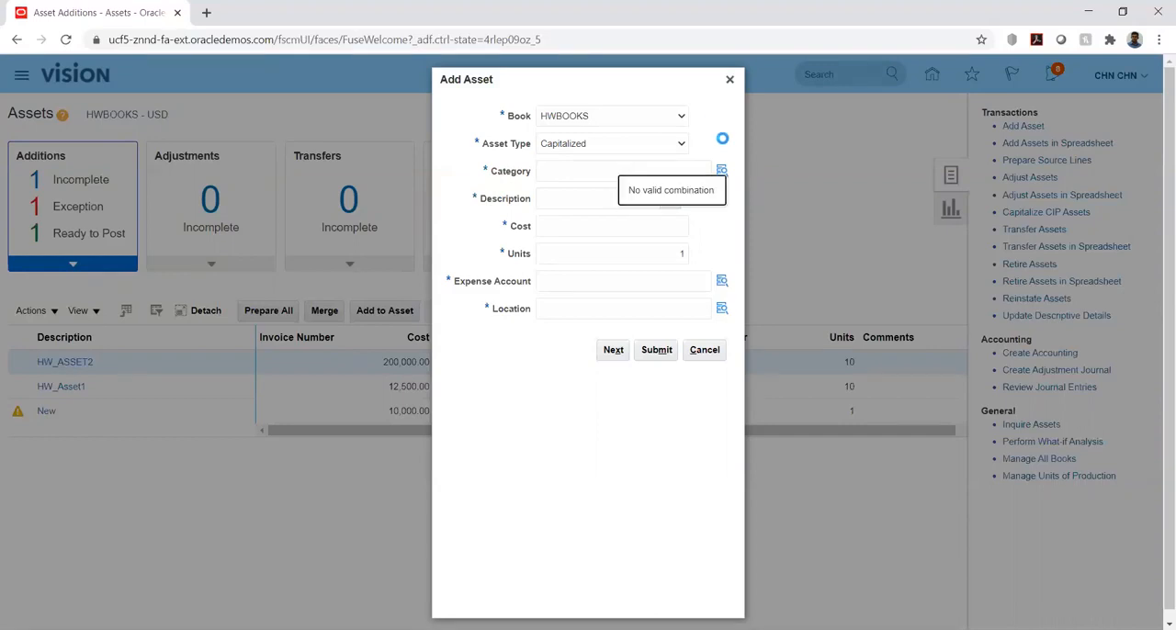
click(709, 335)
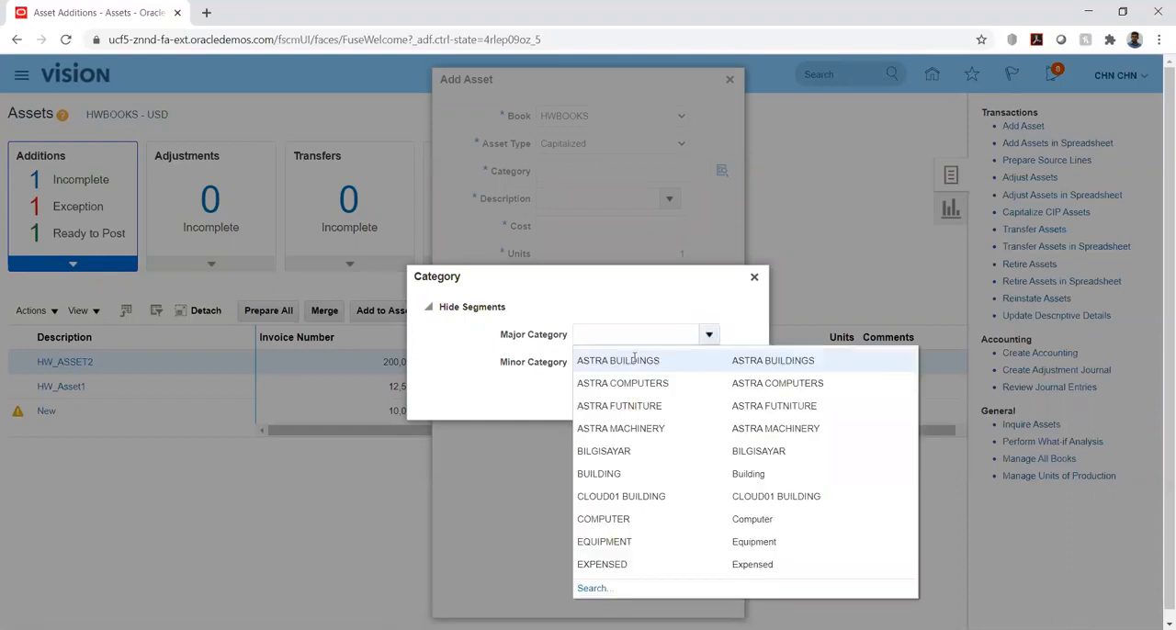
click(634, 360)
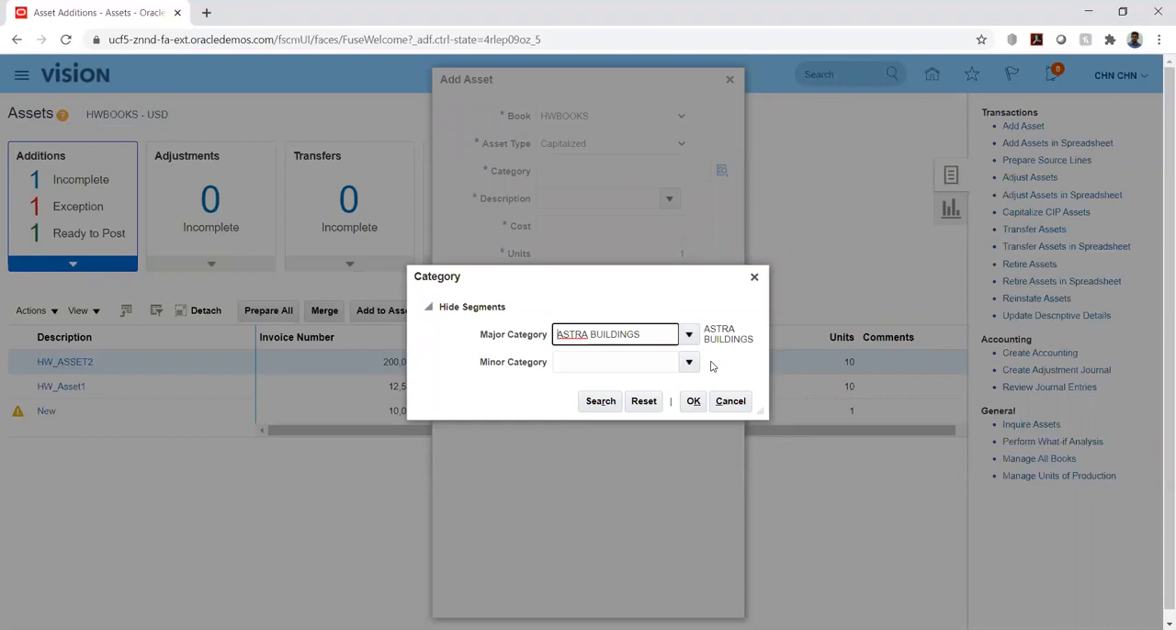
click(691, 363)
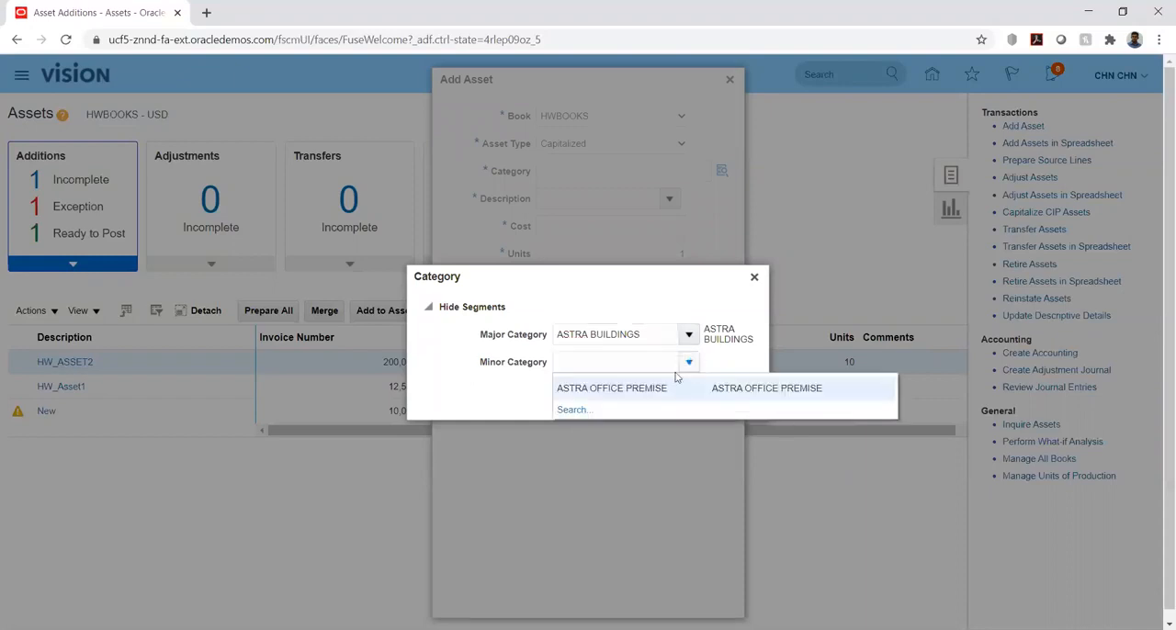
click(640, 387)
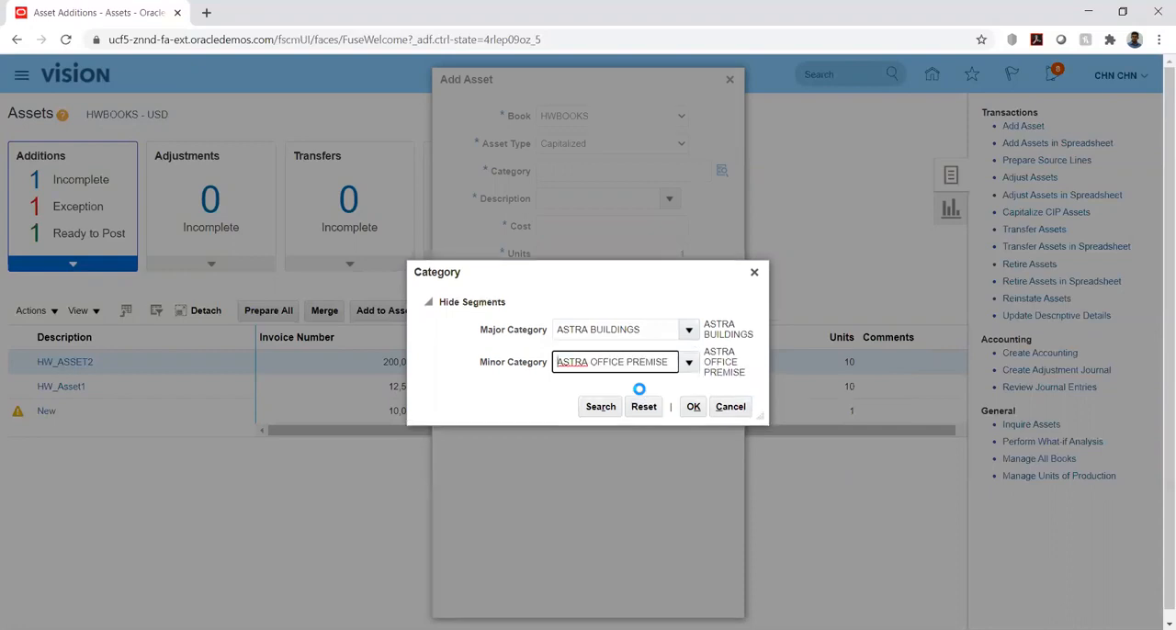
click(693, 406)
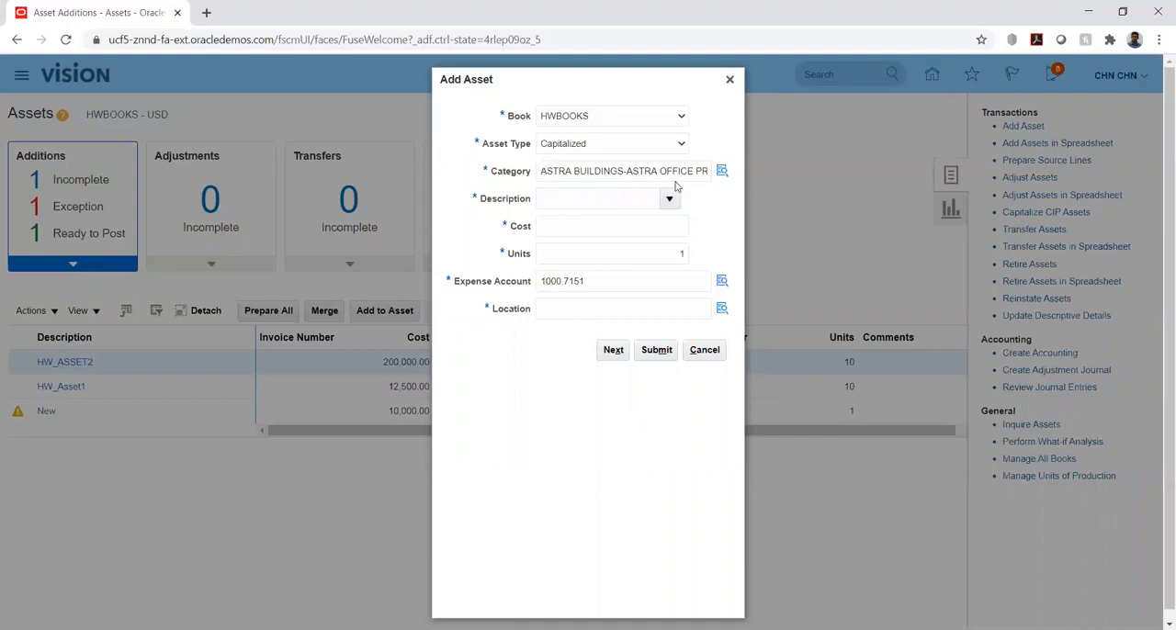
Enter ASSET5 as the description of the new asset
click(601, 201)
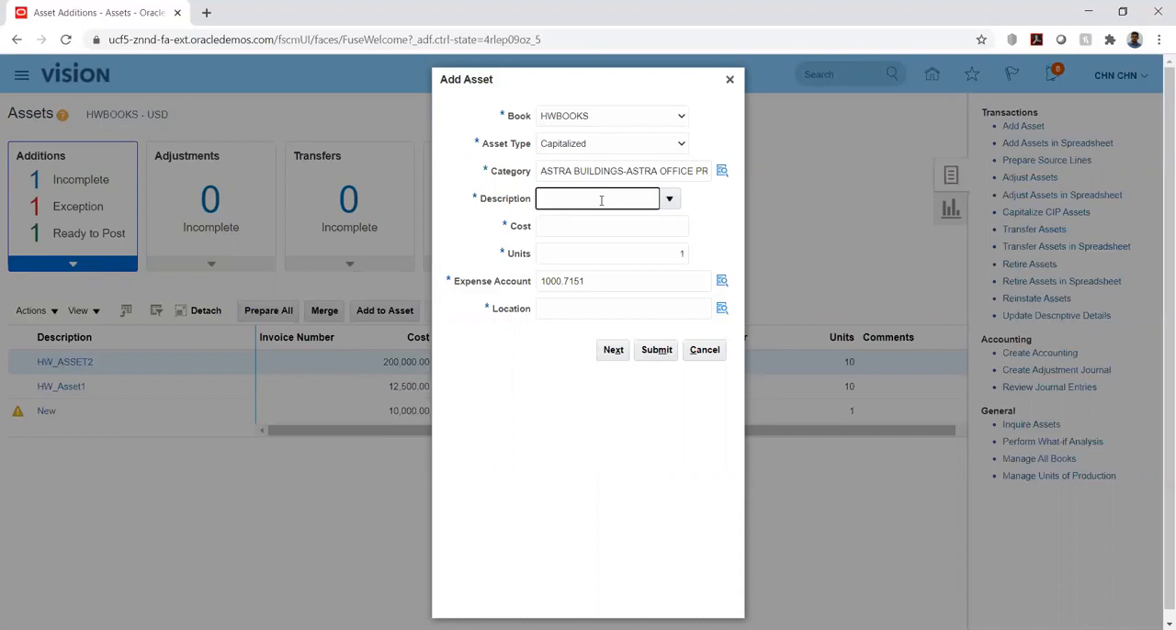
text(ASSET%)
key(BackSpace)
text(5)
Set the asset's cost to 150,000 and its number of units to 10
click(617, 227)
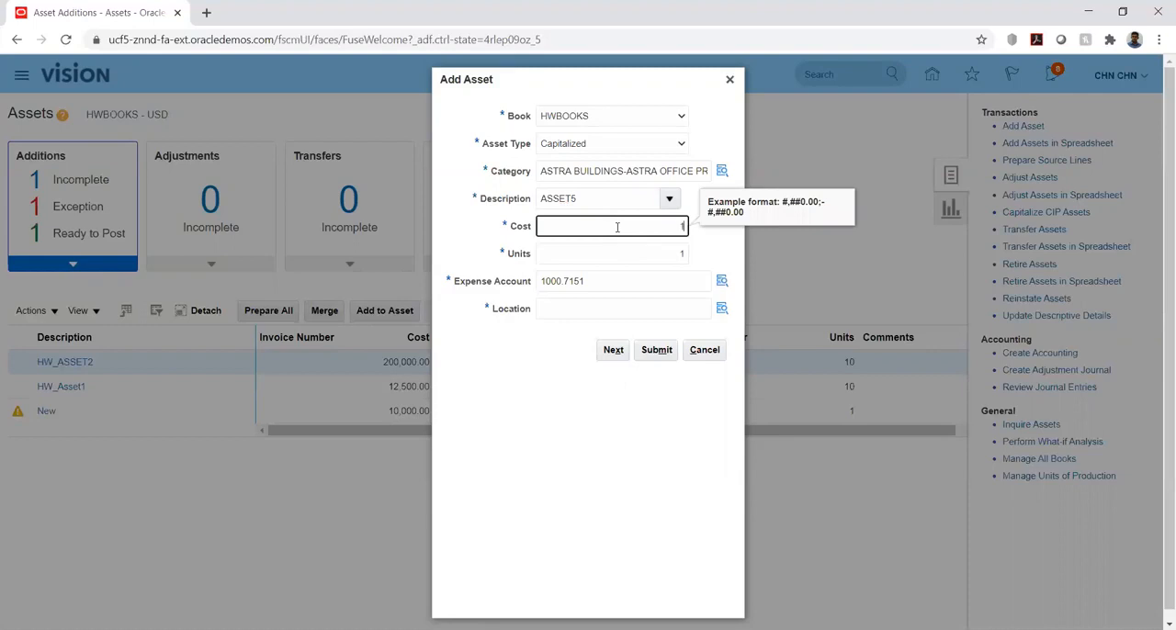
key(BackSpace)
text(150,000)
key(Tab)
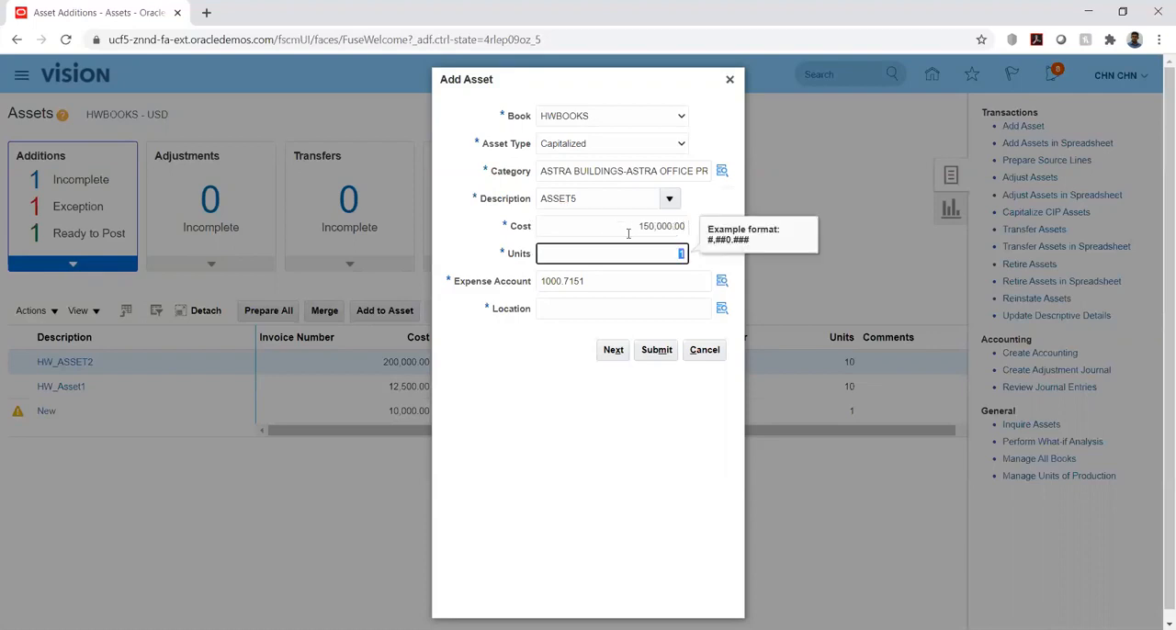
text(10)
key(Tab)
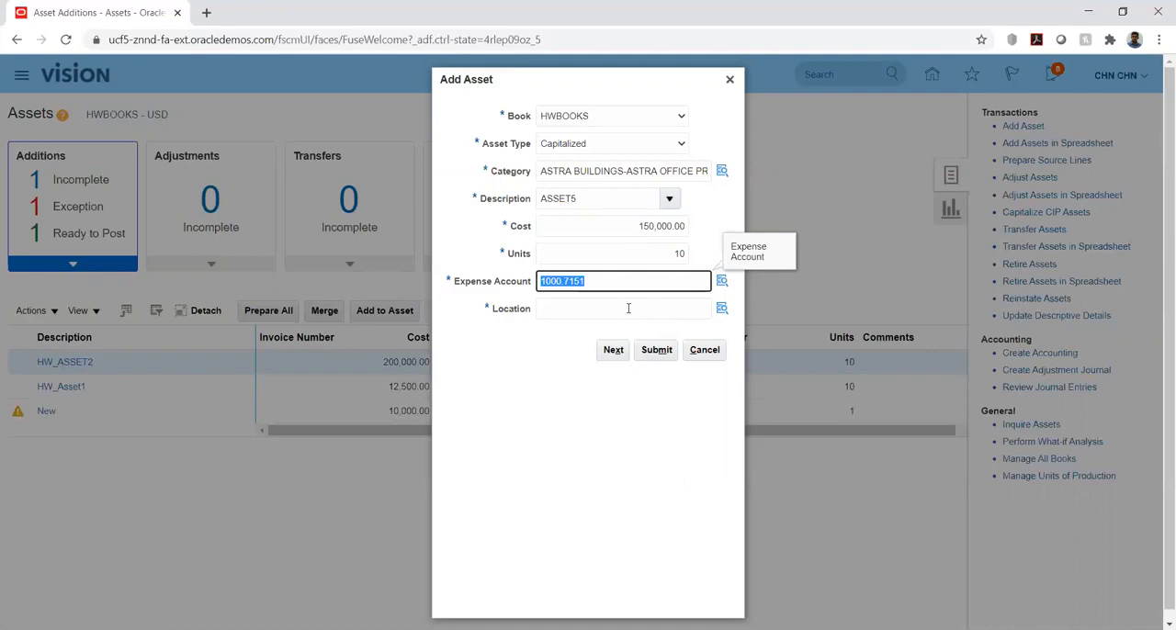
Set the asset's location to country ASTRA USA, state and city ASTRA NY CITY, and building ASTRA OFFC BUILDINGS
click(720, 311)
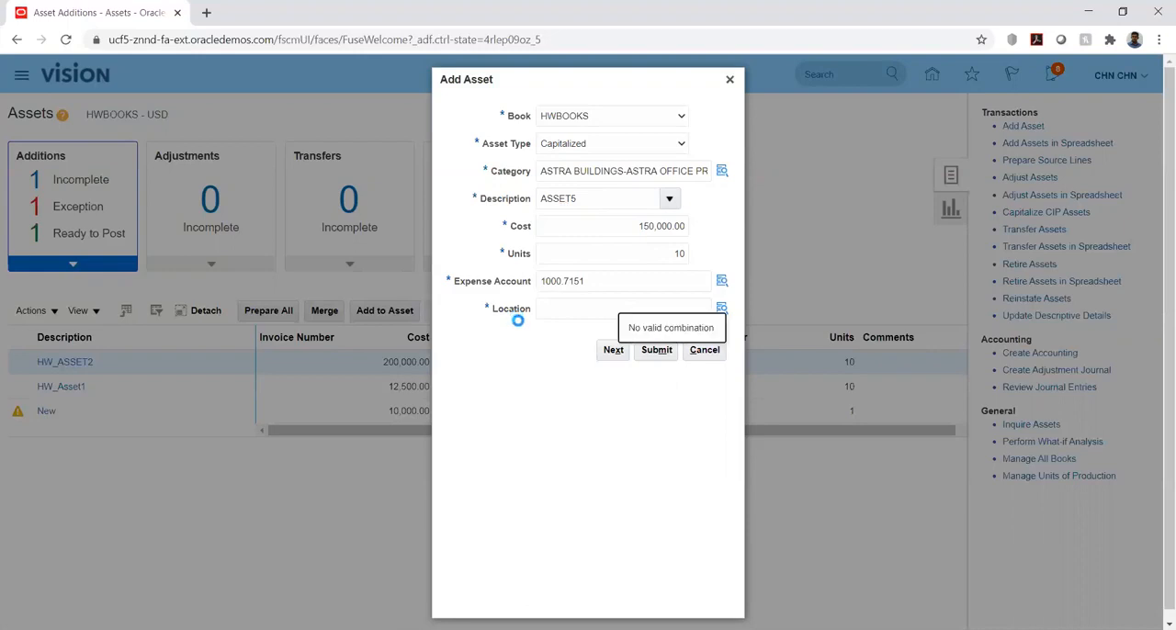
click(707, 306)
click(708, 307)
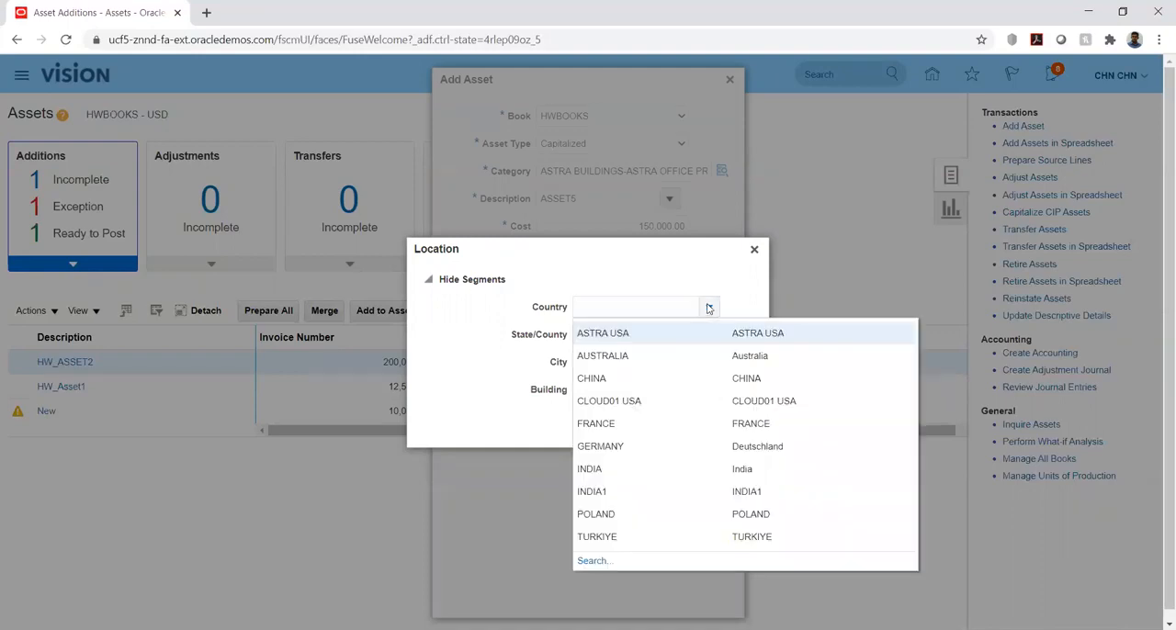
click(604, 332)
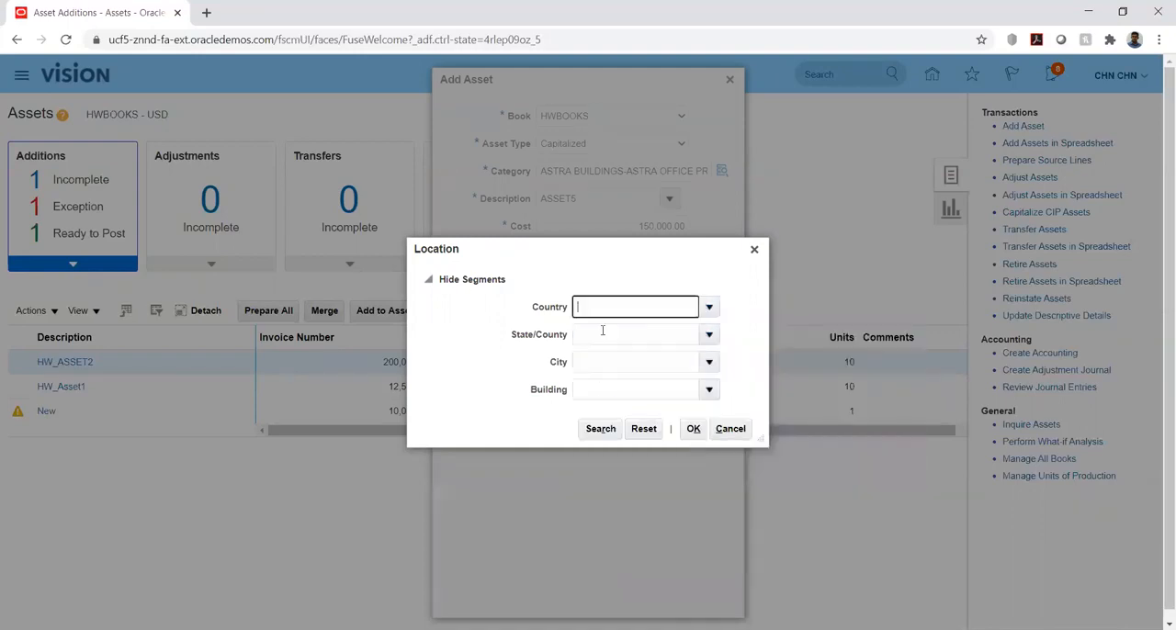
click(709, 336)
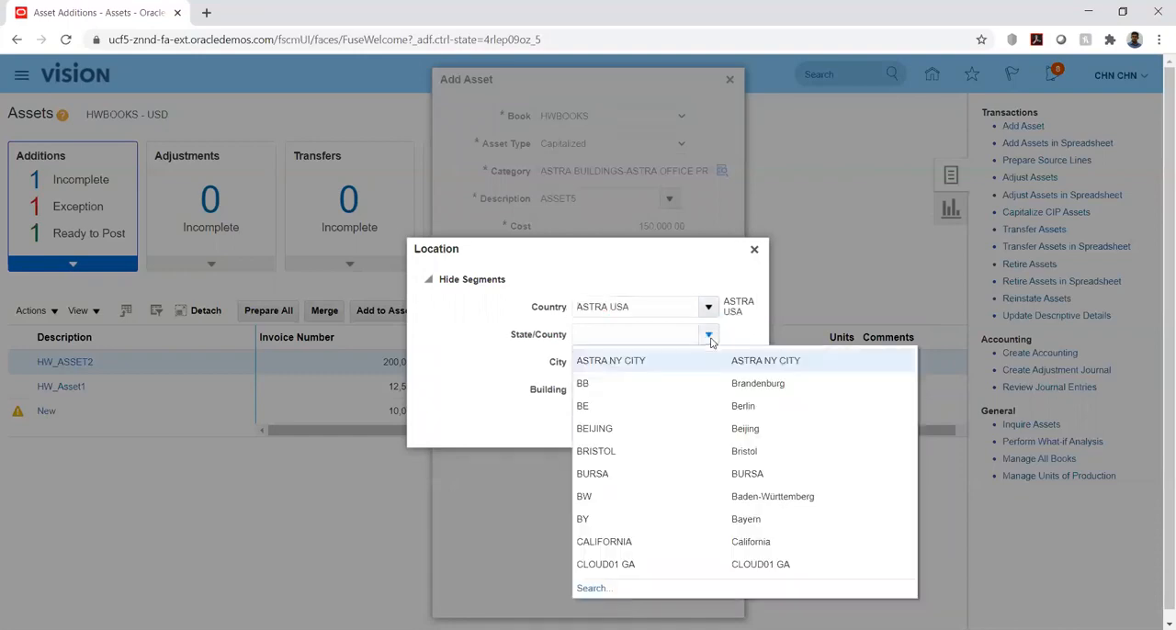
click(658, 342)
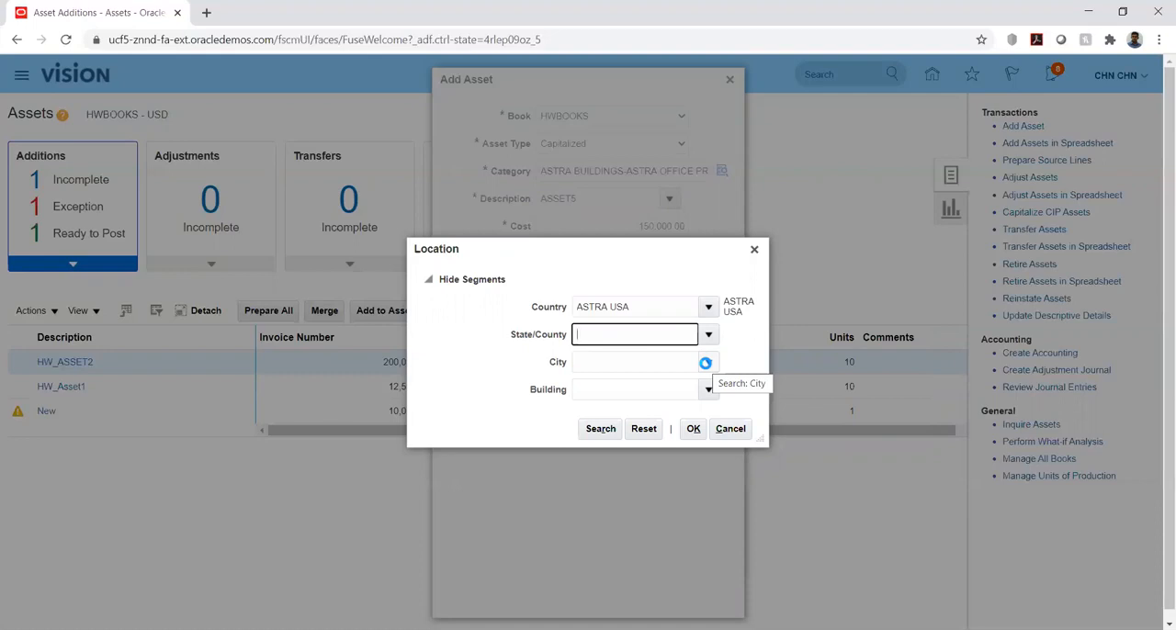
click(706, 365)
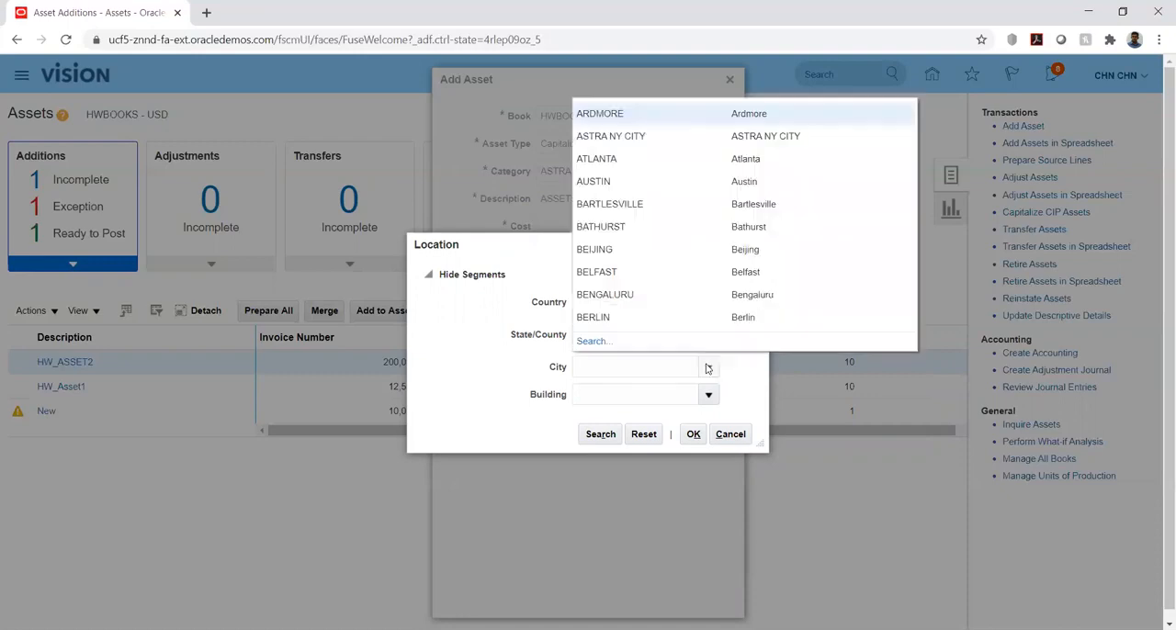
click(597, 136)
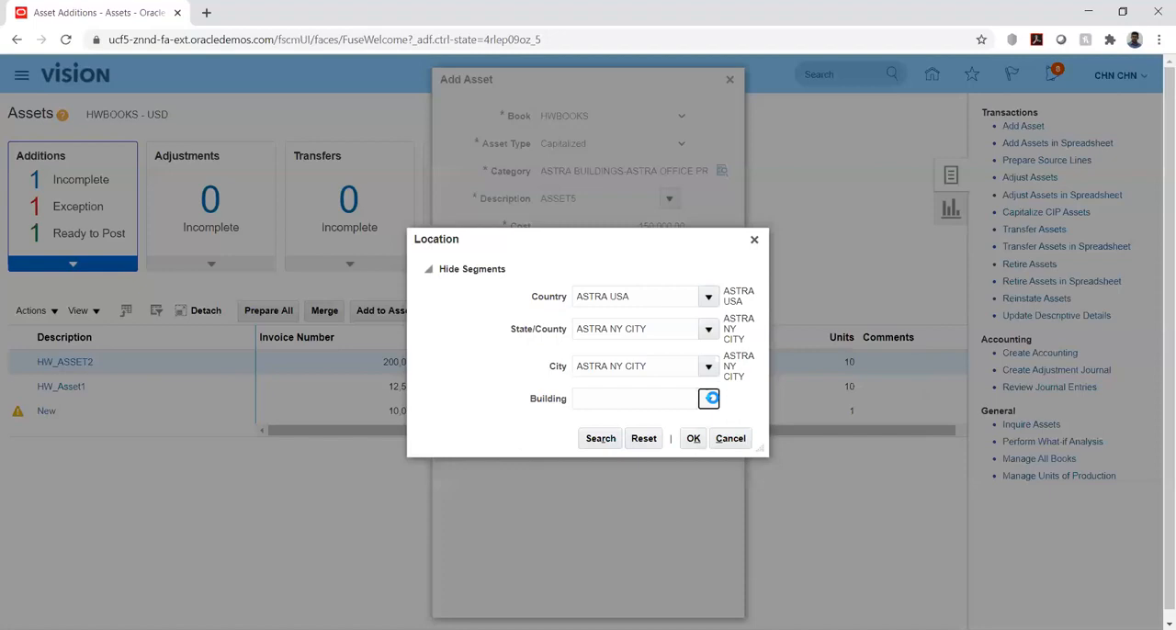
click(708, 399)
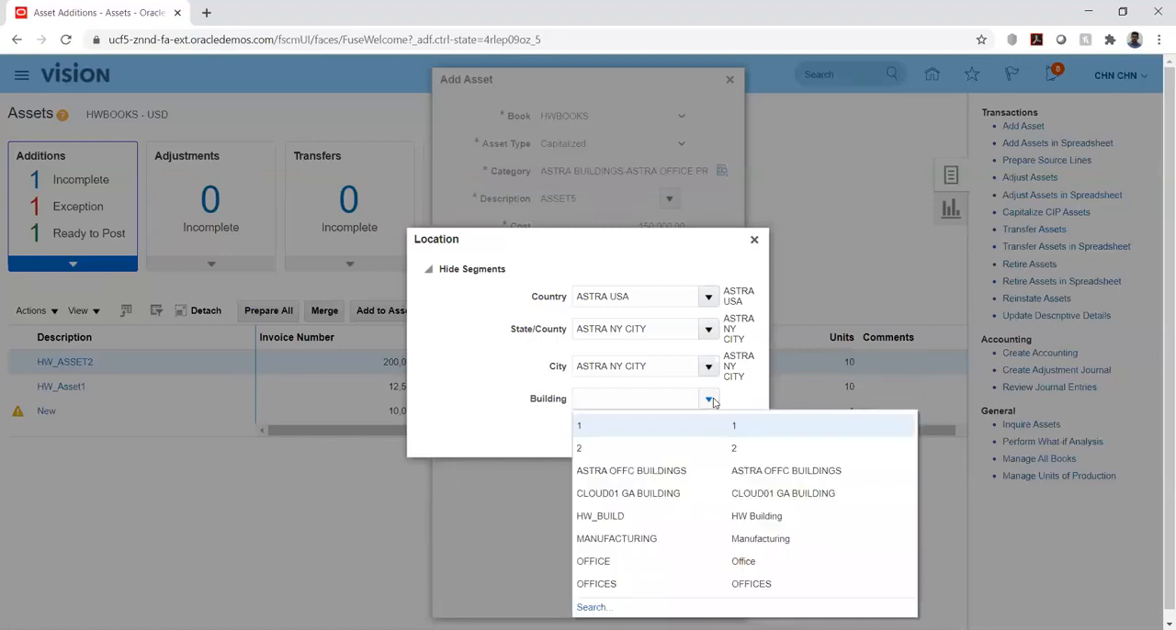
click(628, 470)
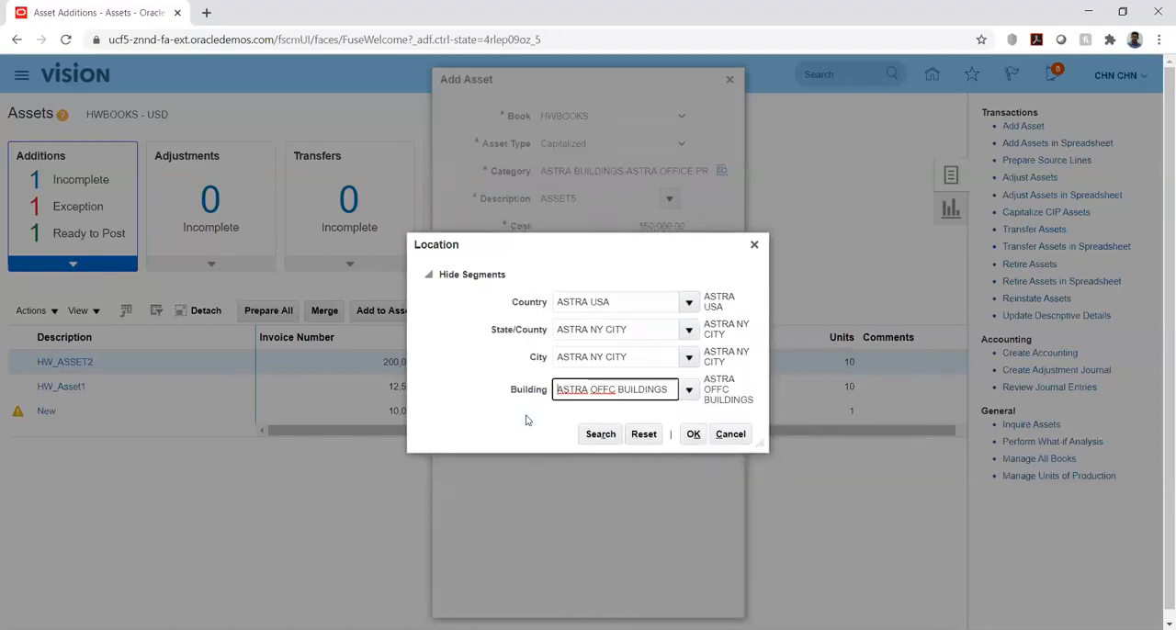
click(692, 436)
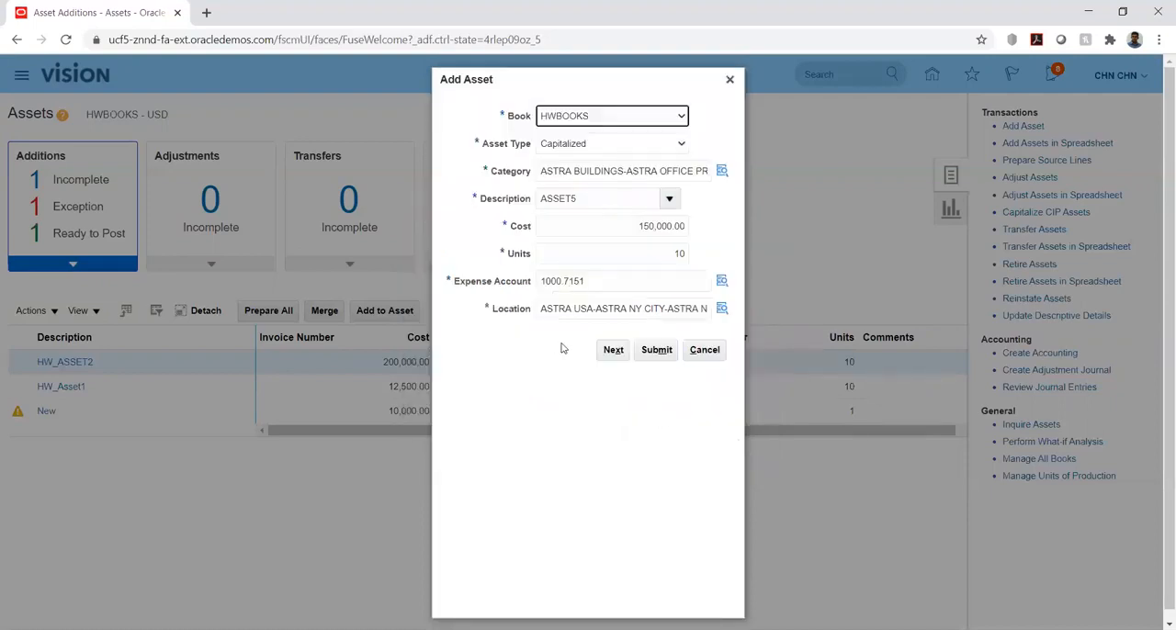
Continue to the detailed asset page and set the asset number to 7810
click(609, 352)
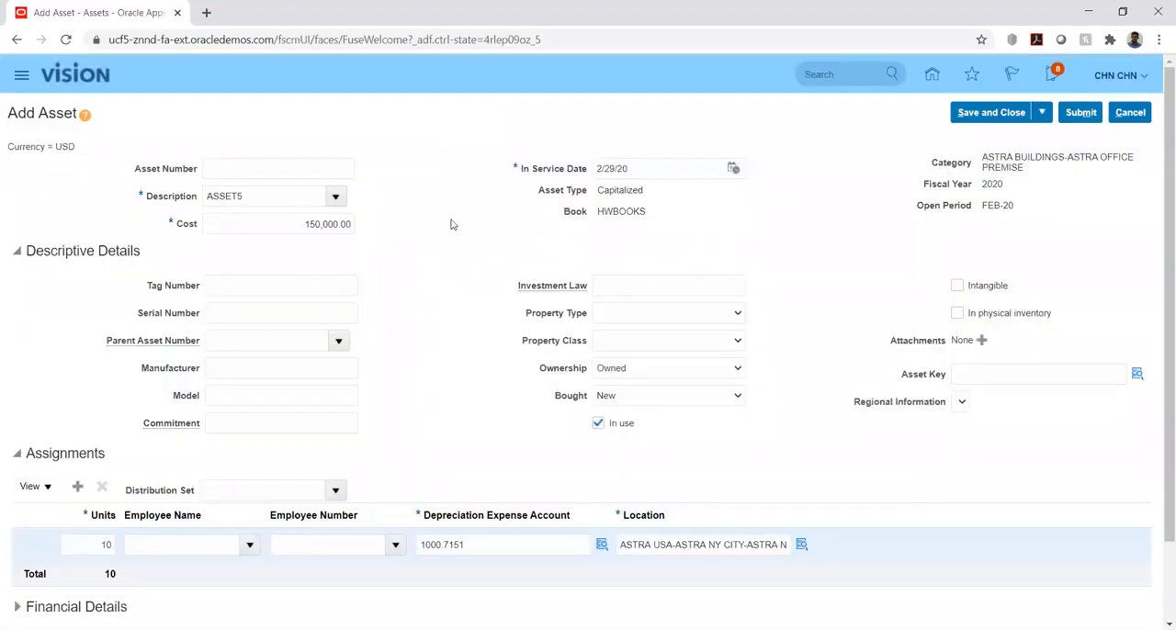
click(328, 164)
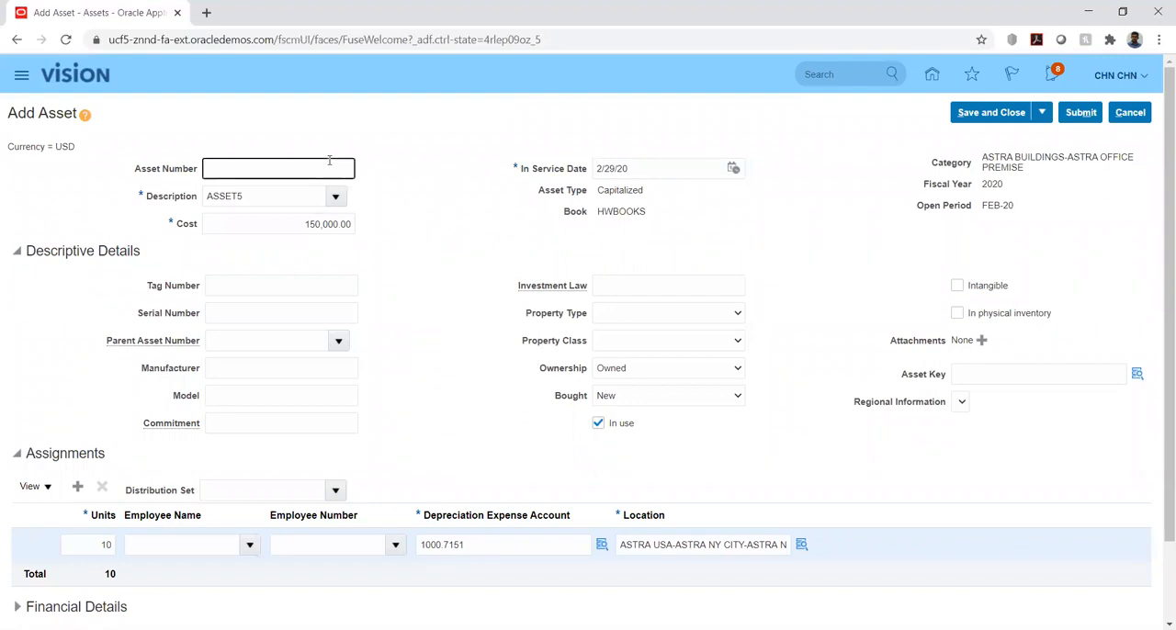
text(7810)
click(438, 247)
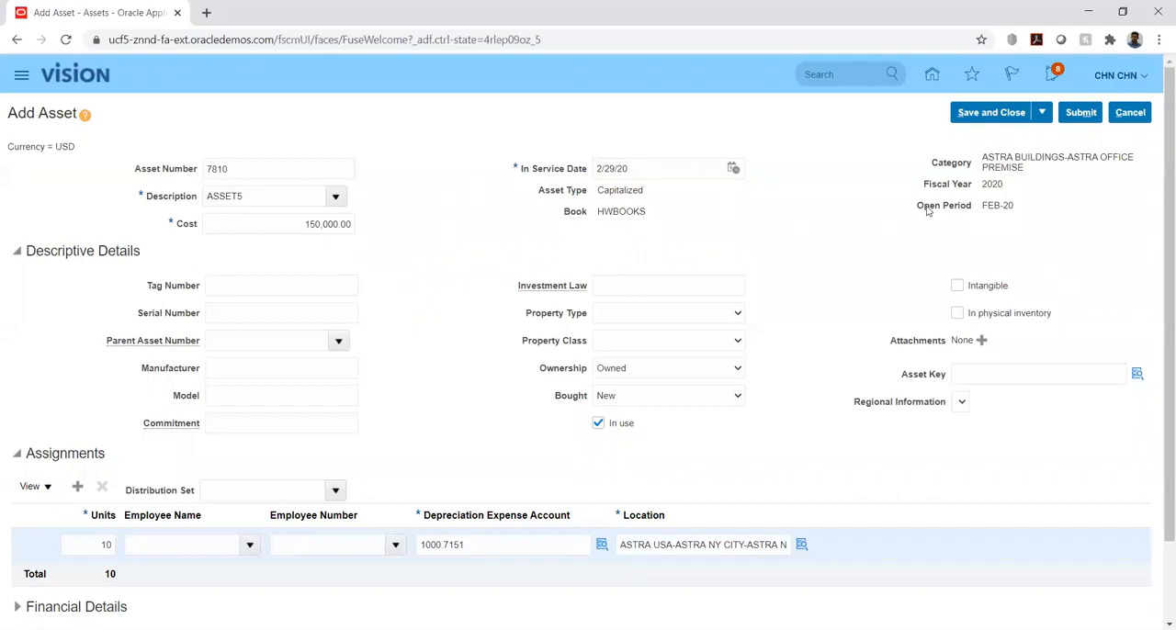
Enter 3456 as the tag number in the asset's descriptive details
scroll(452, 244, down, 2)
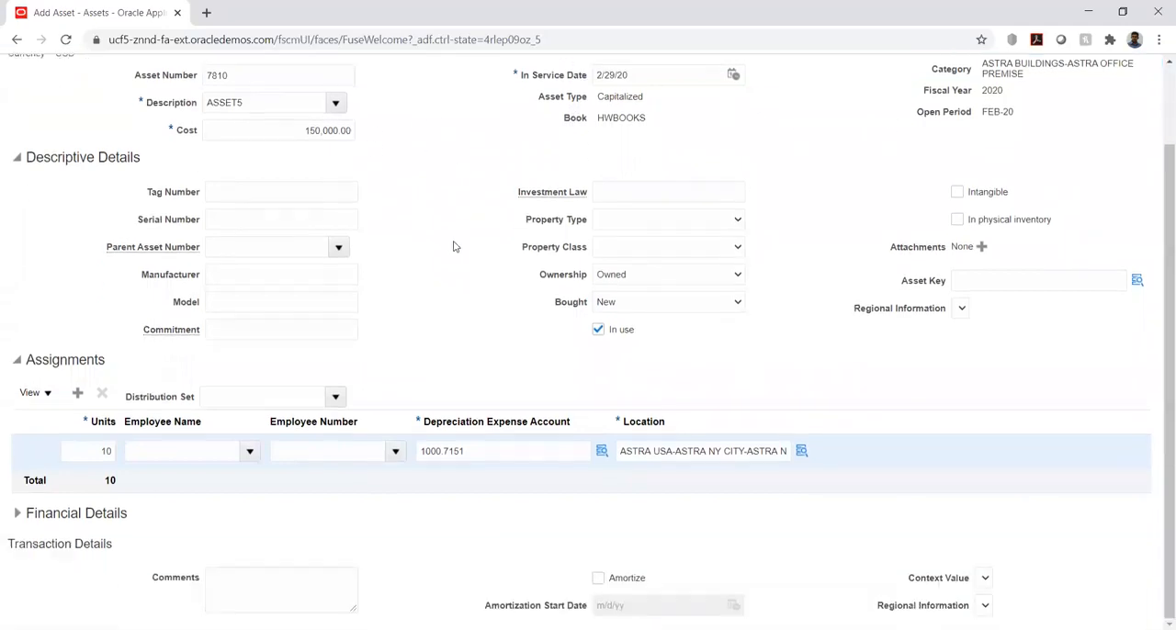
scroll(453, 246, up, 2)
click(268, 284)
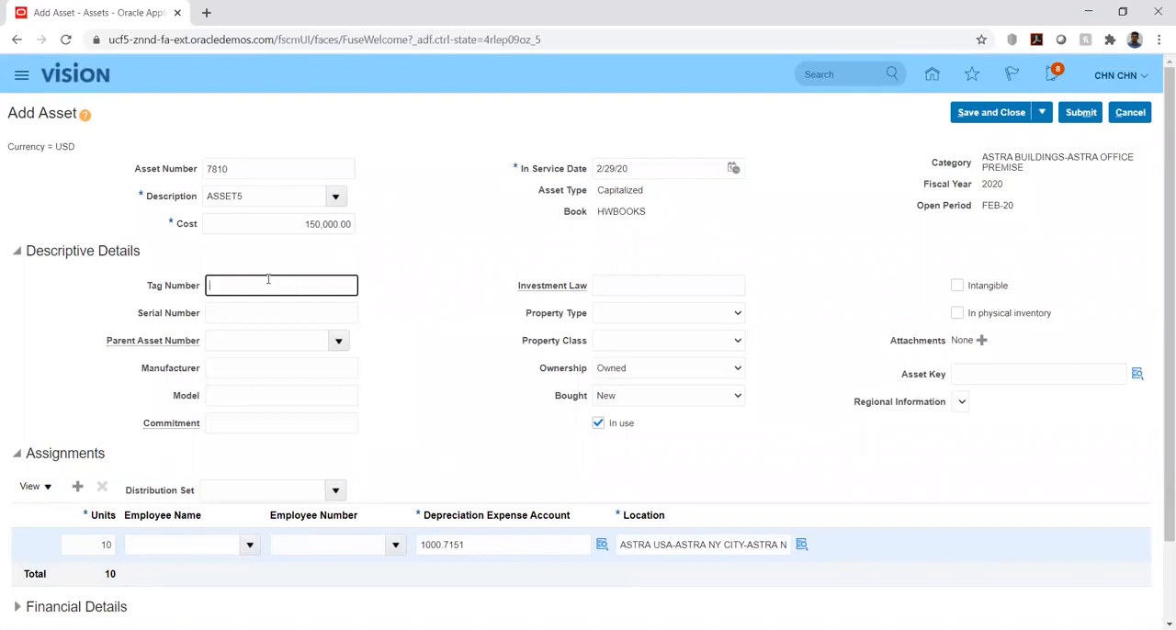
text(3456)
key(Tab)
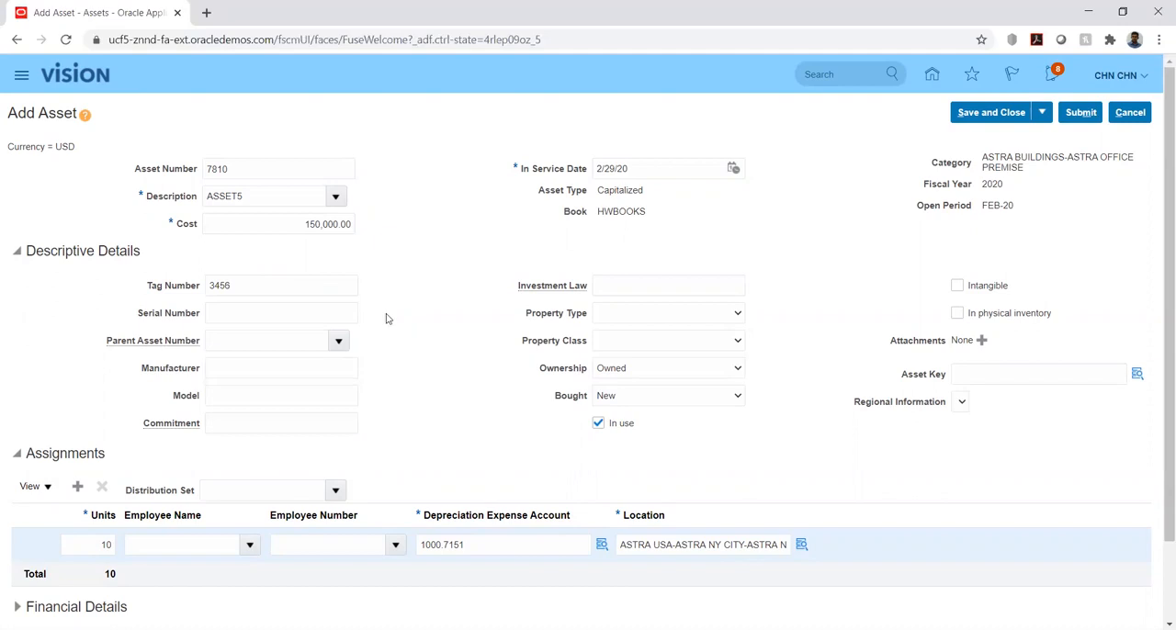
scroll(416, 358, down, 2)
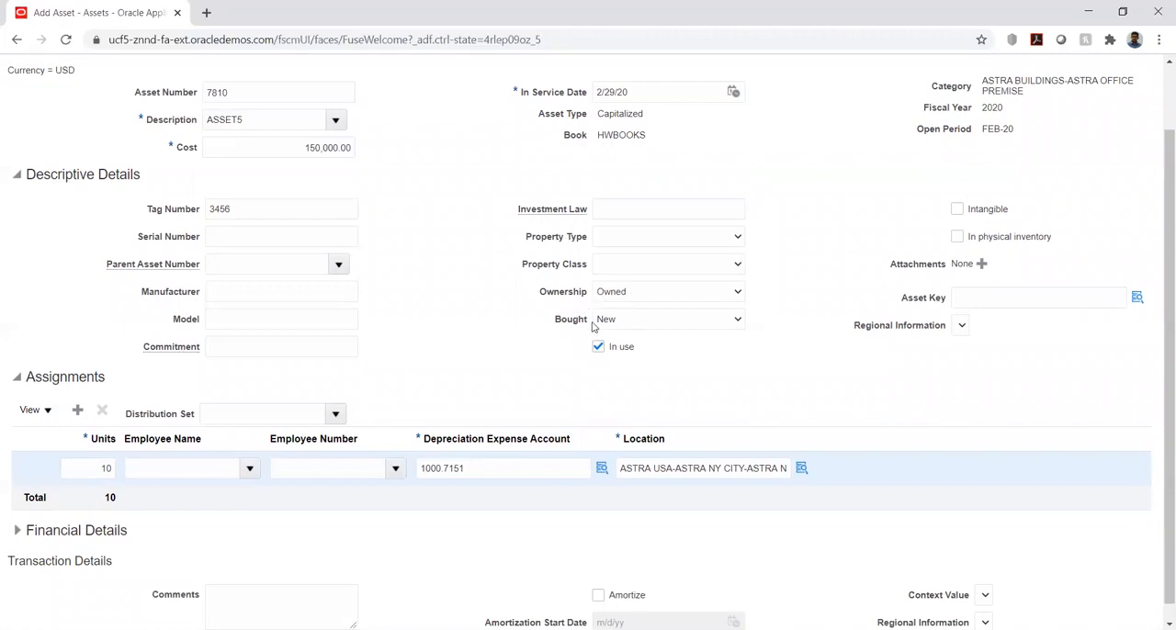
click(689, 324)
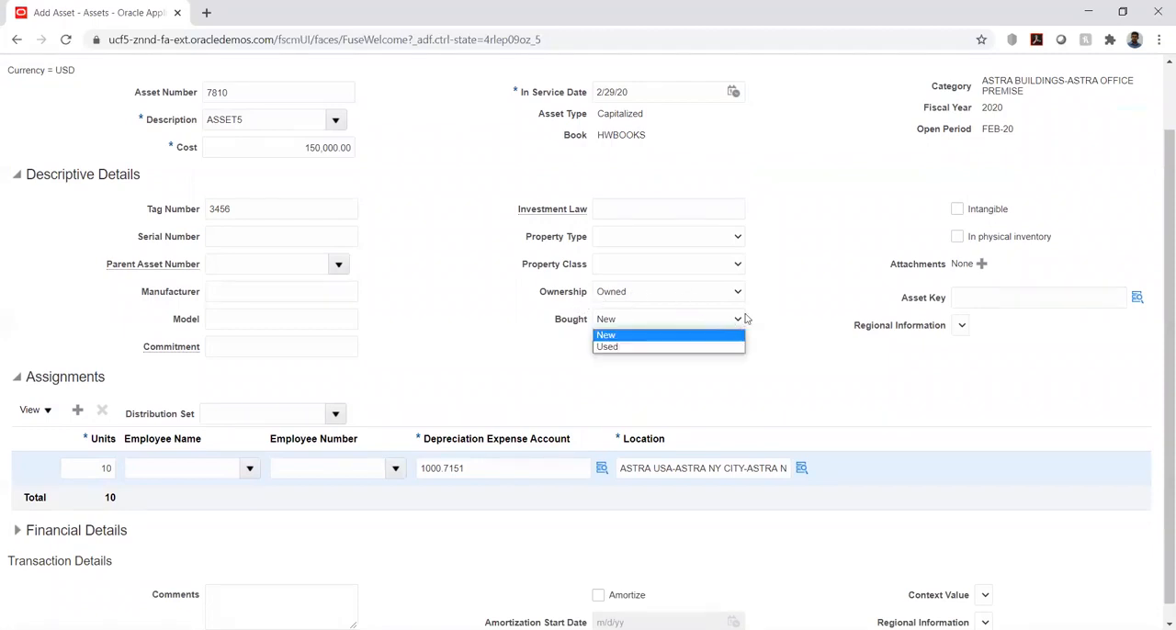
click(785, 317)
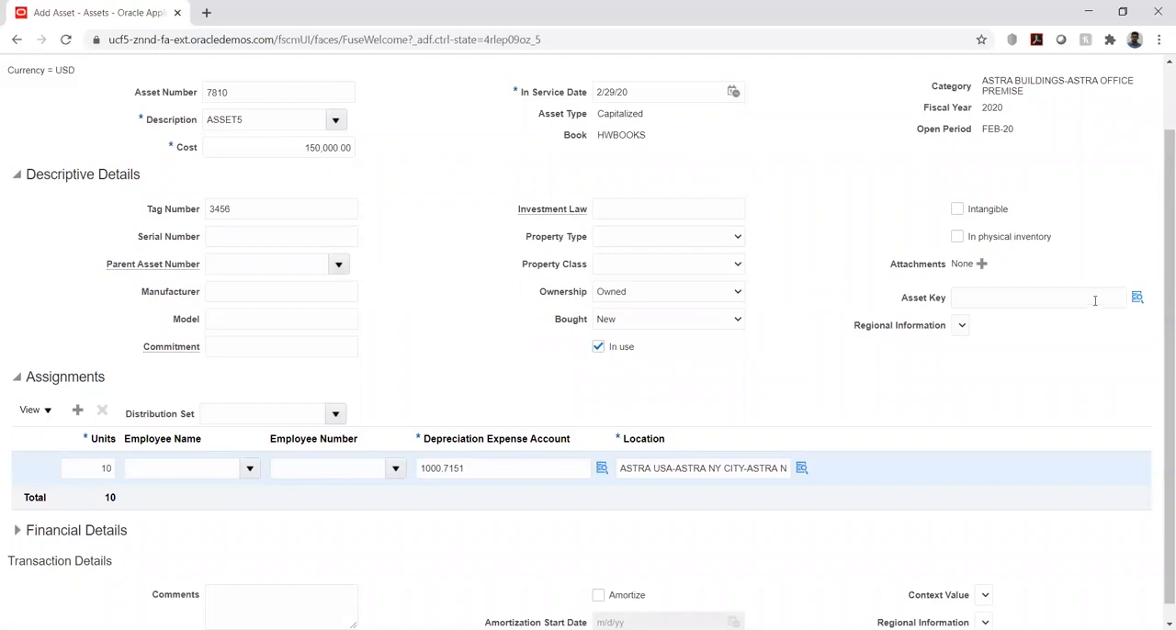
Set the asset key to COMPRESSOR STATION in the asset's descriptive details
click(1137, 299)
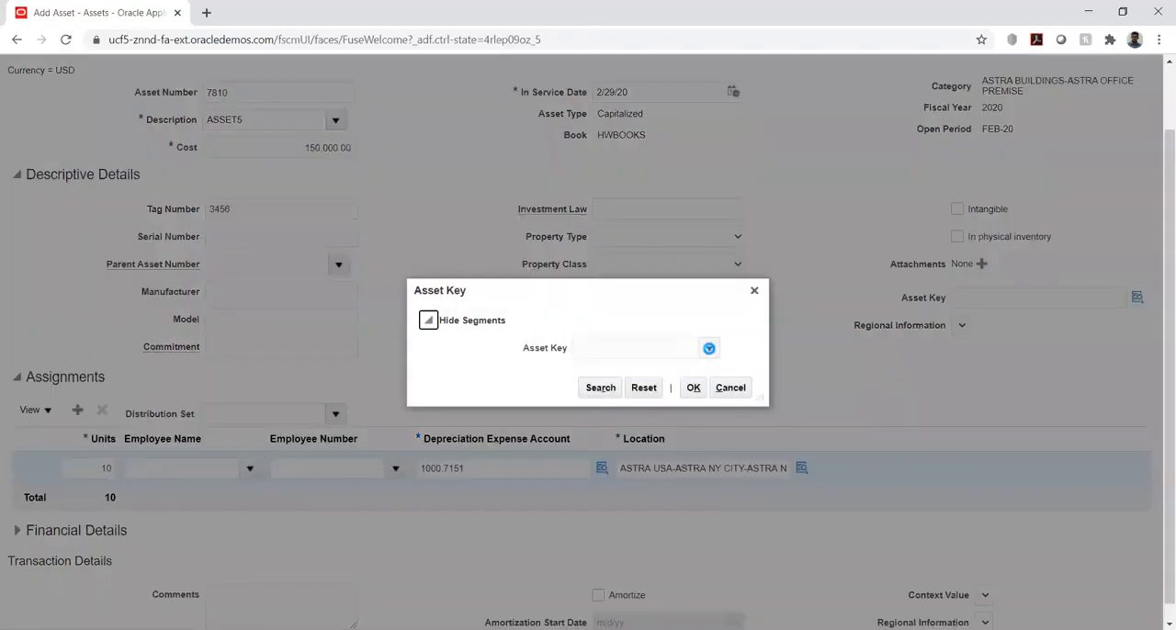
click(712, 350)
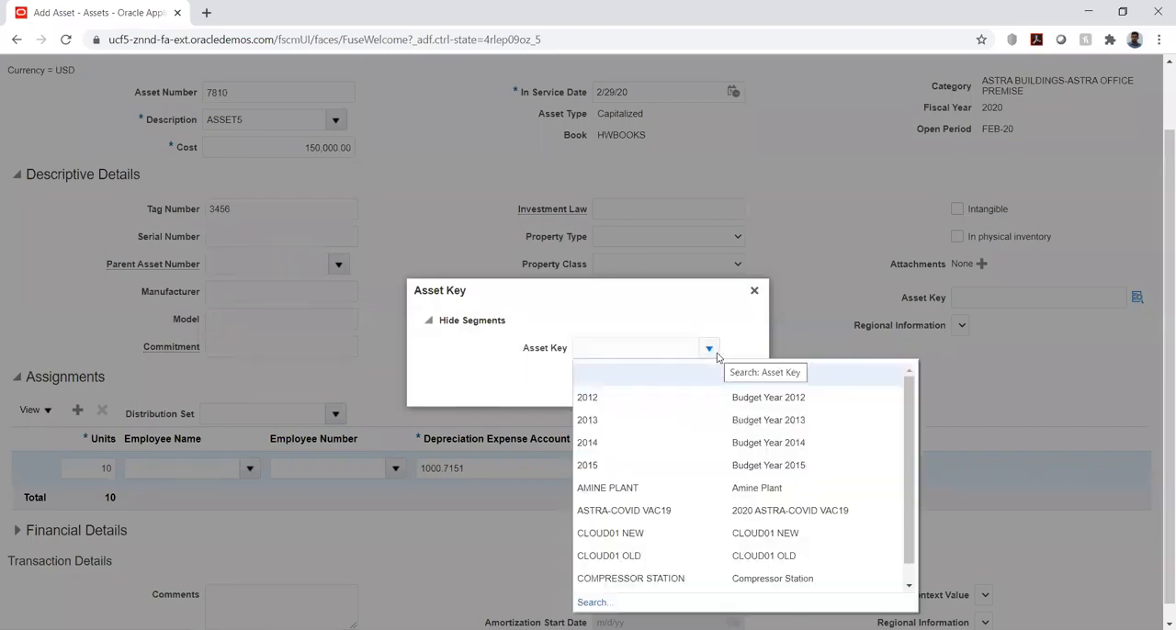
click(627, 555)
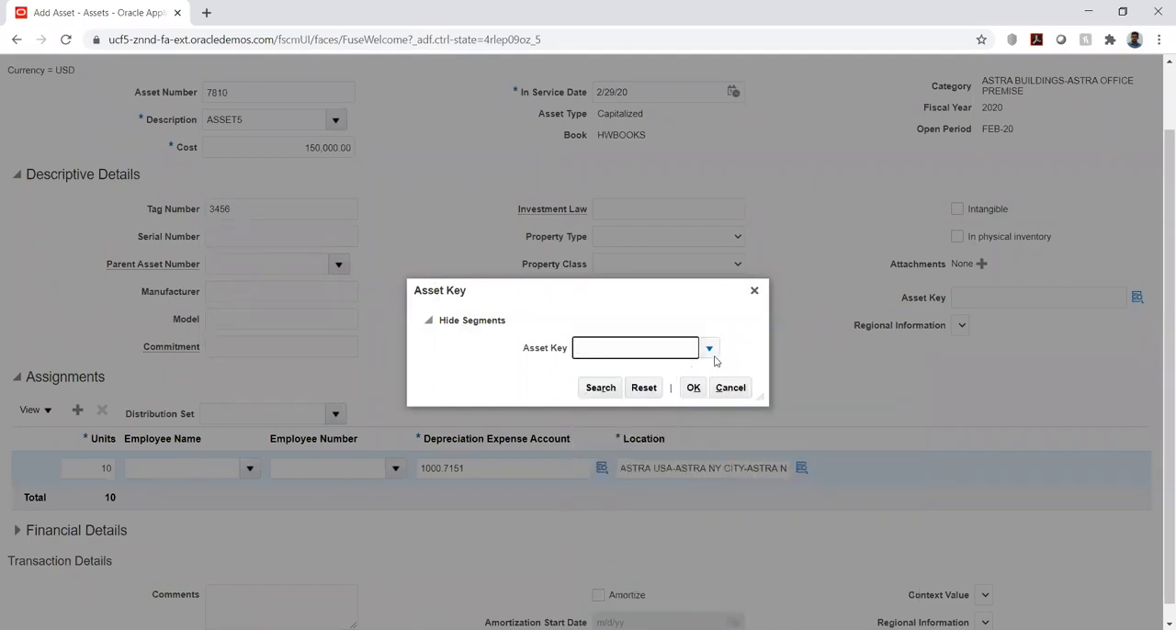
click(709, 349)
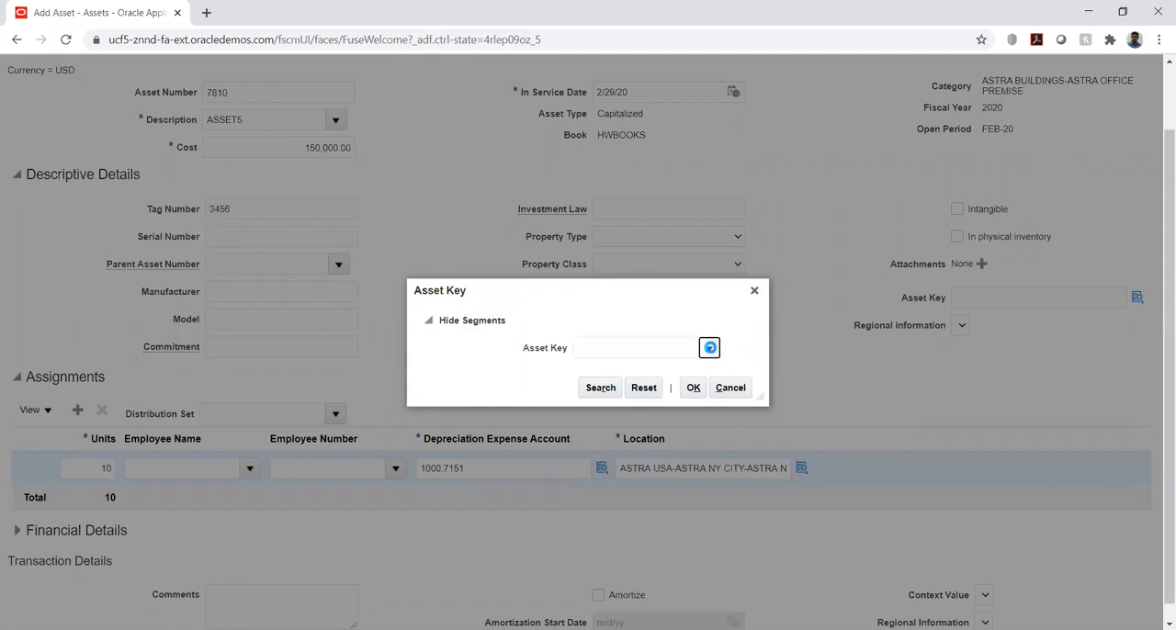
click(621, 578)
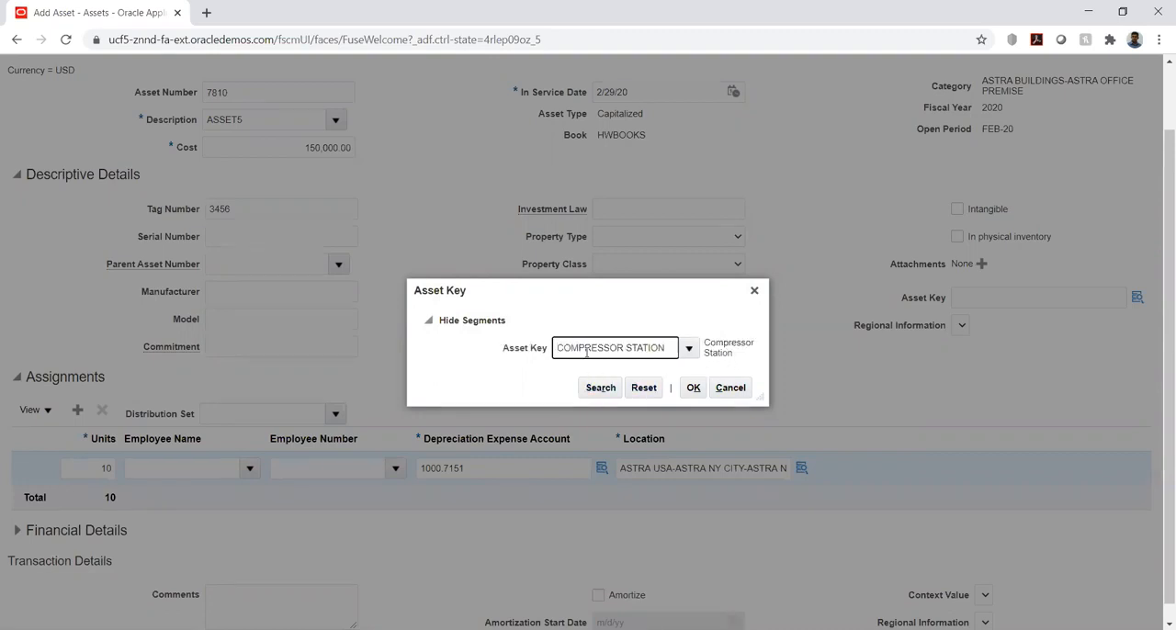
click(694, 388)
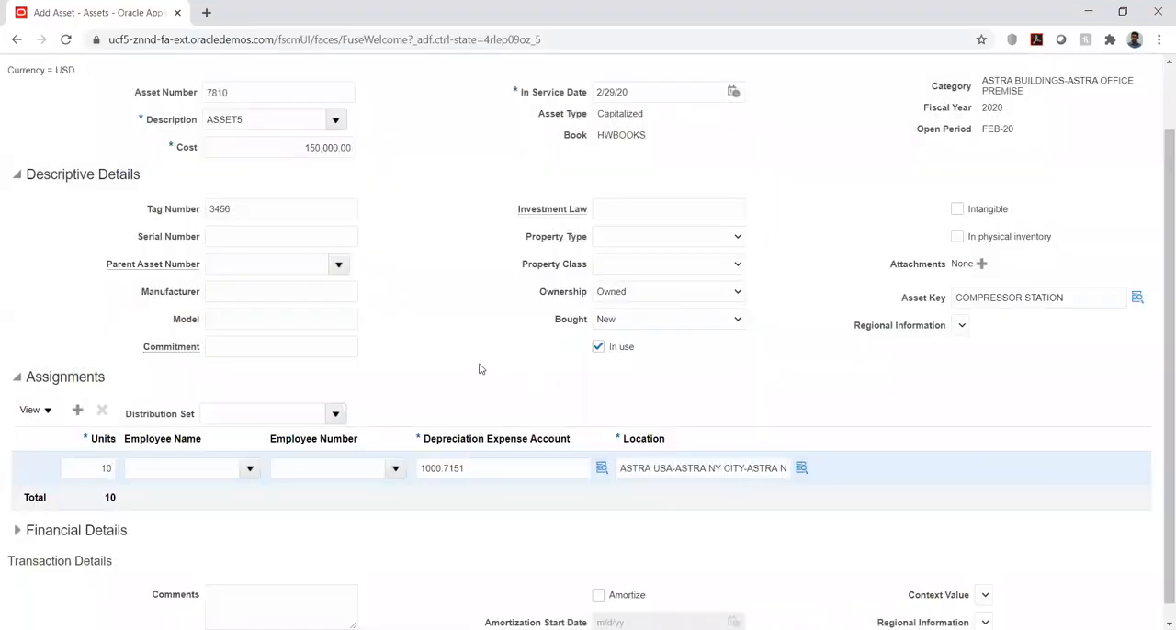
Assign the asset's units to an employee by entering the employee's name and selecting the matching record
click(189, 452)
text(Arun)
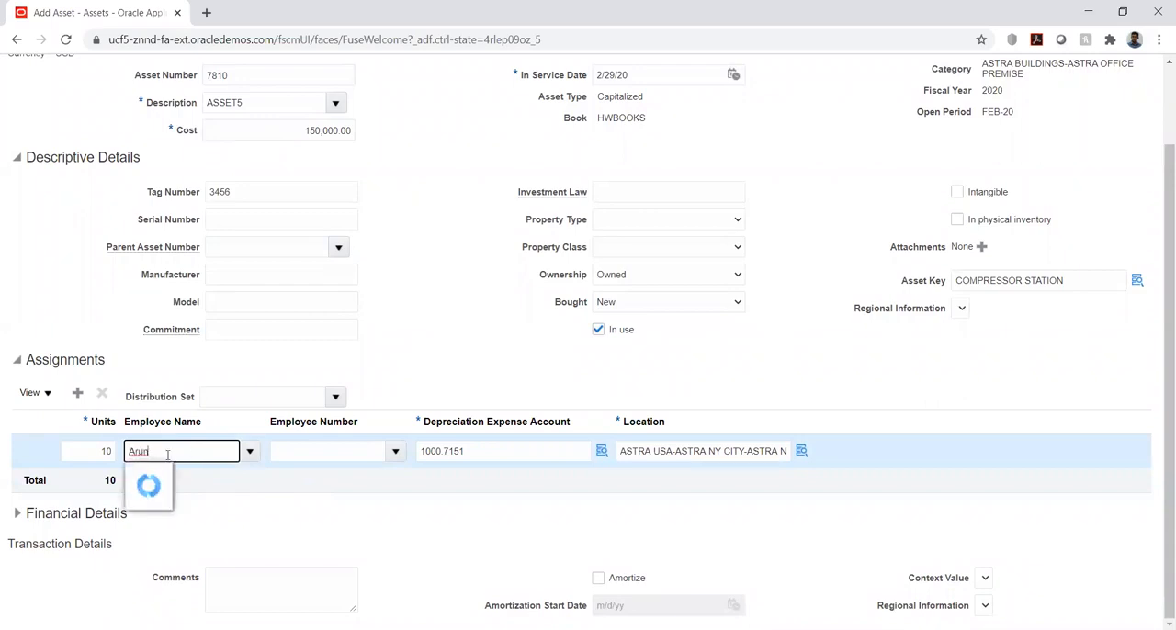
click(156, 475)
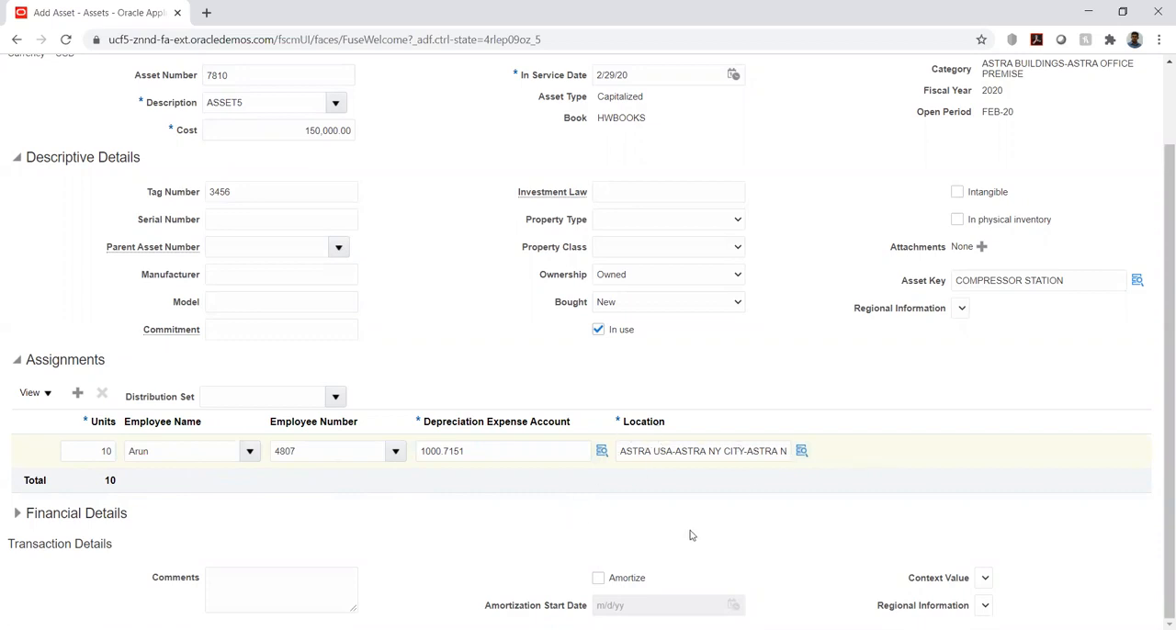
Expand the asset's financial details and review the general salvage, depreciation method, rate and prorate settings
click(16, 514)
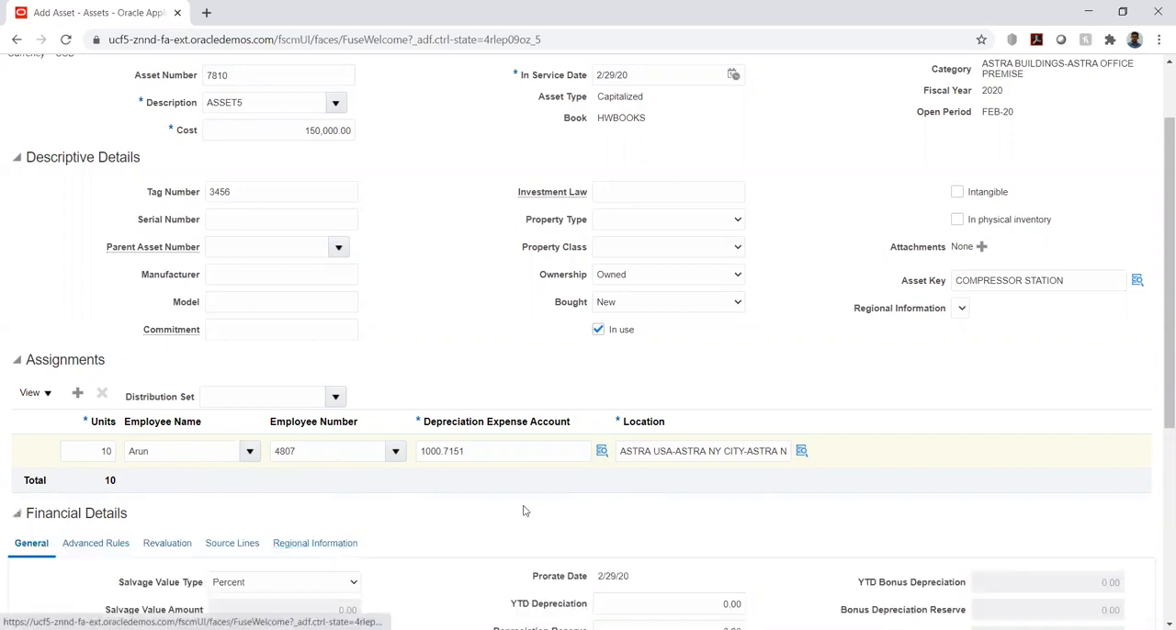
scroll(516, 511, down, 4)
scroll(515, 510, down, 1)
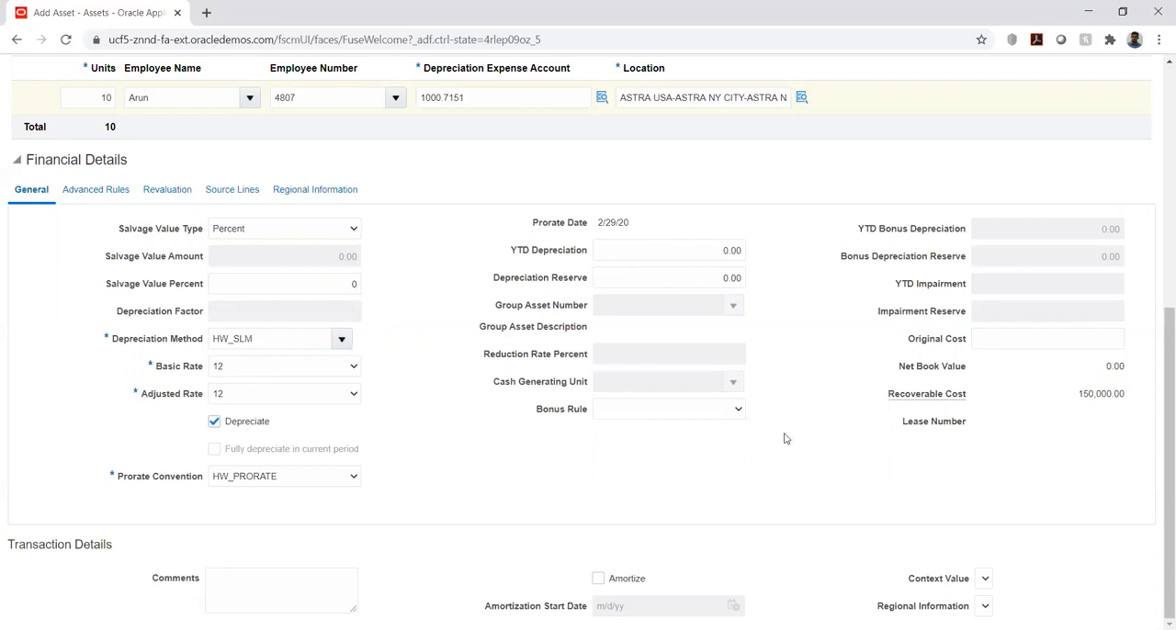
Save the asset entry without closing it and submit the addition
scroll(784, 438, up, 5)
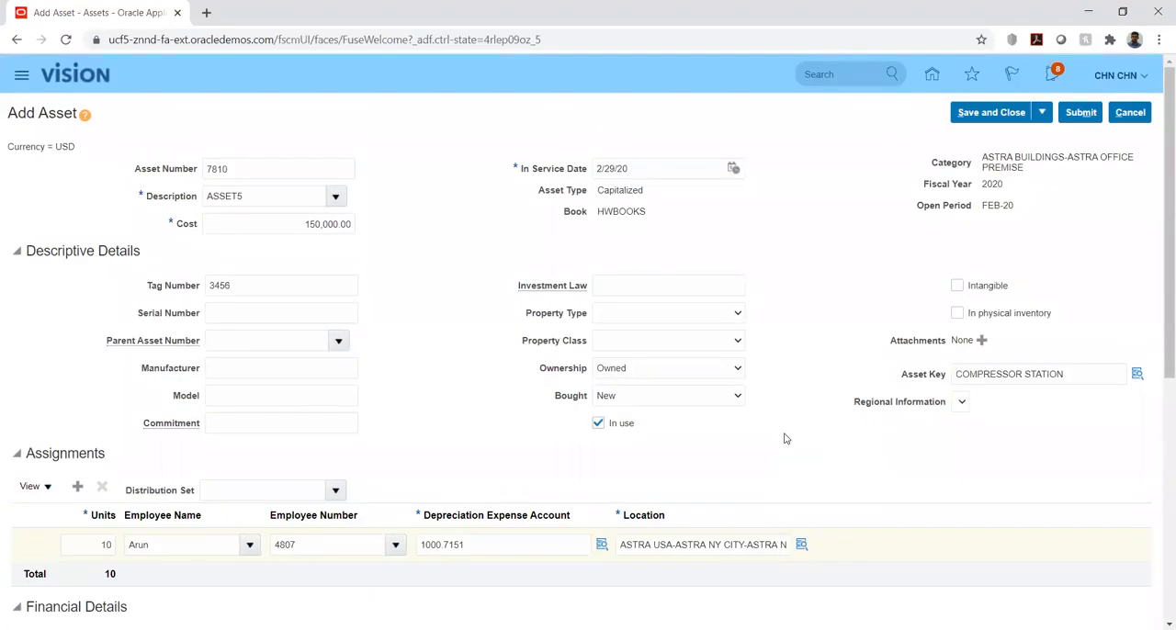
click(1042, 112)
click(993, 138)
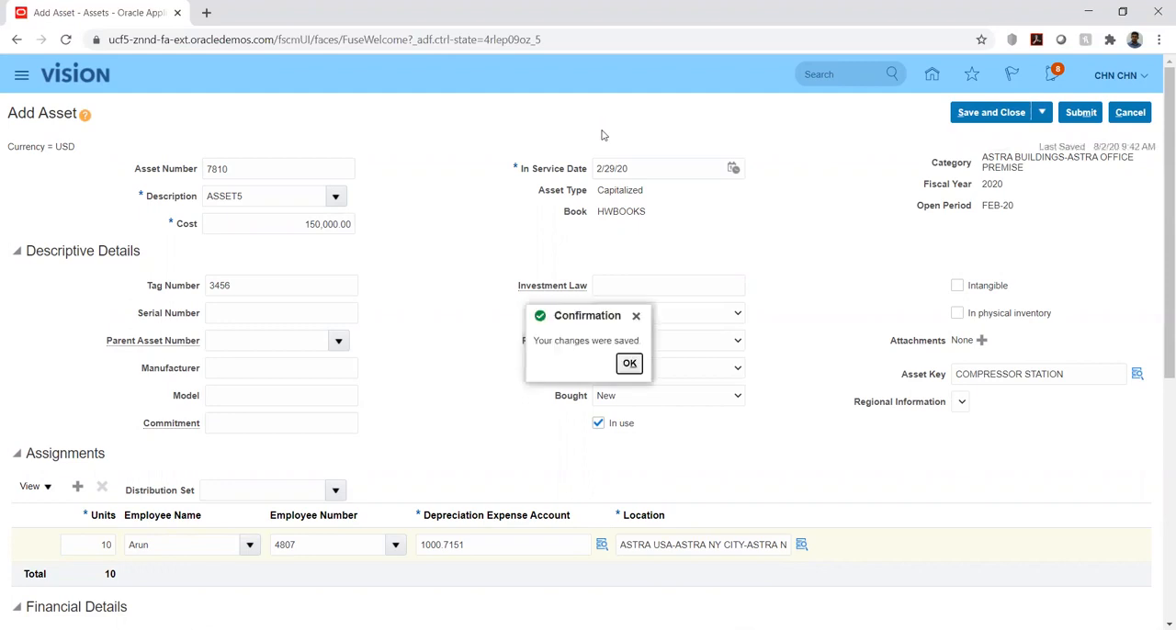
click(628, 364)
click(1081, 112)
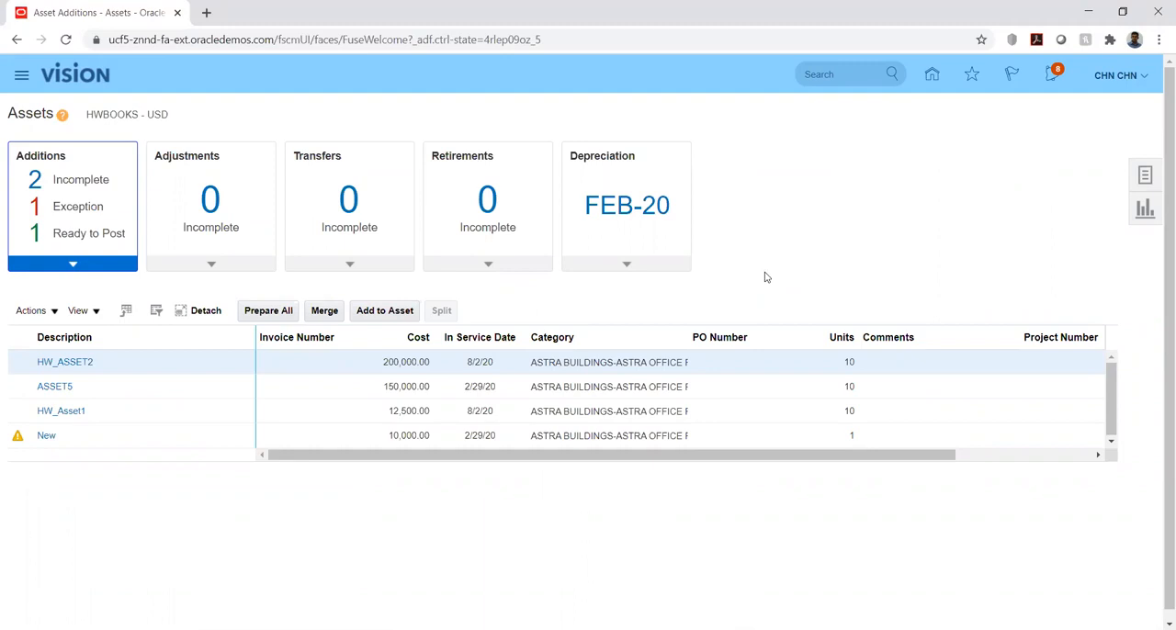
Open the asset inquiry and search book HWBOOKS for assets in the category ASTRA BUILDINGS-ASTRA OFFICE PREMISE
click(75, 263)
click(1145, 179)
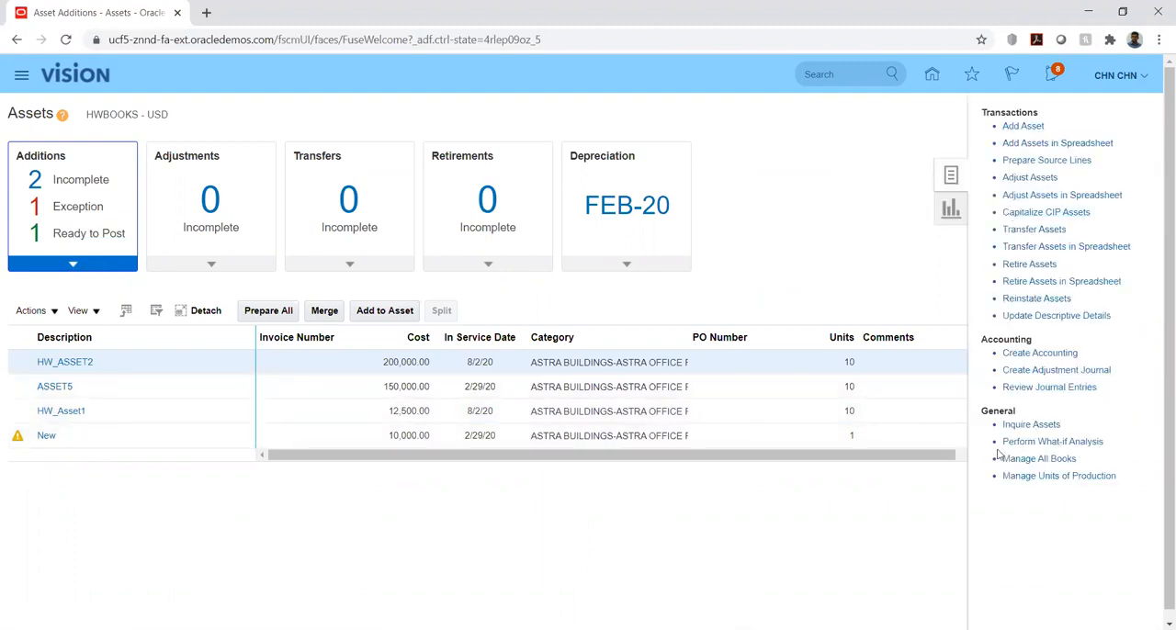
click(1018, 424)
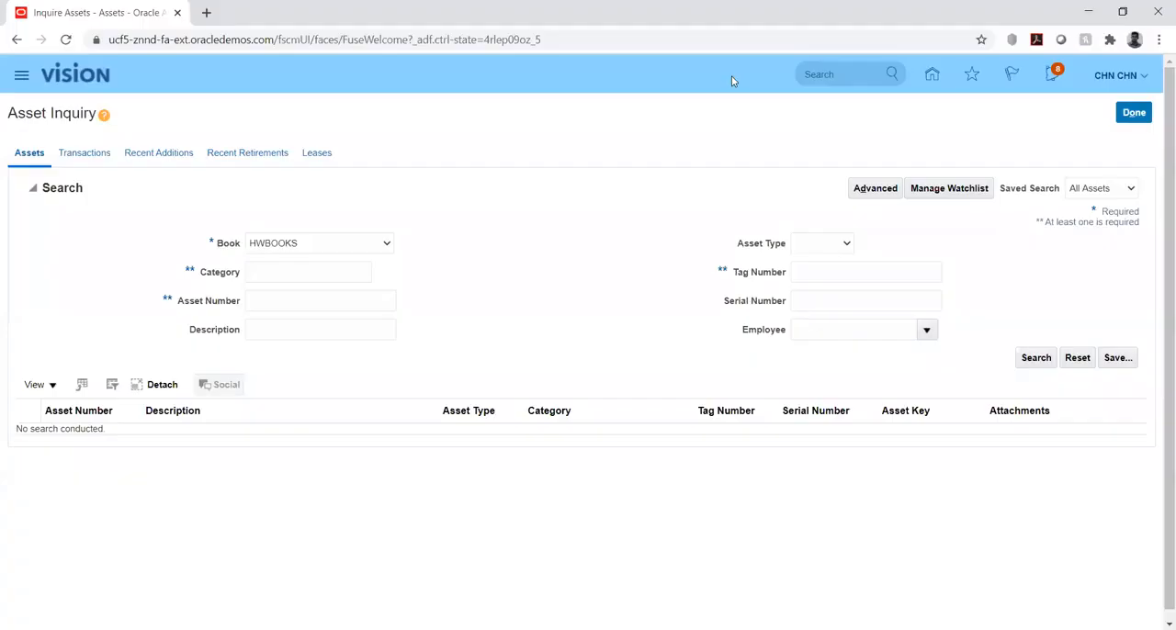
click(273, 272)
key(ctrl+v)
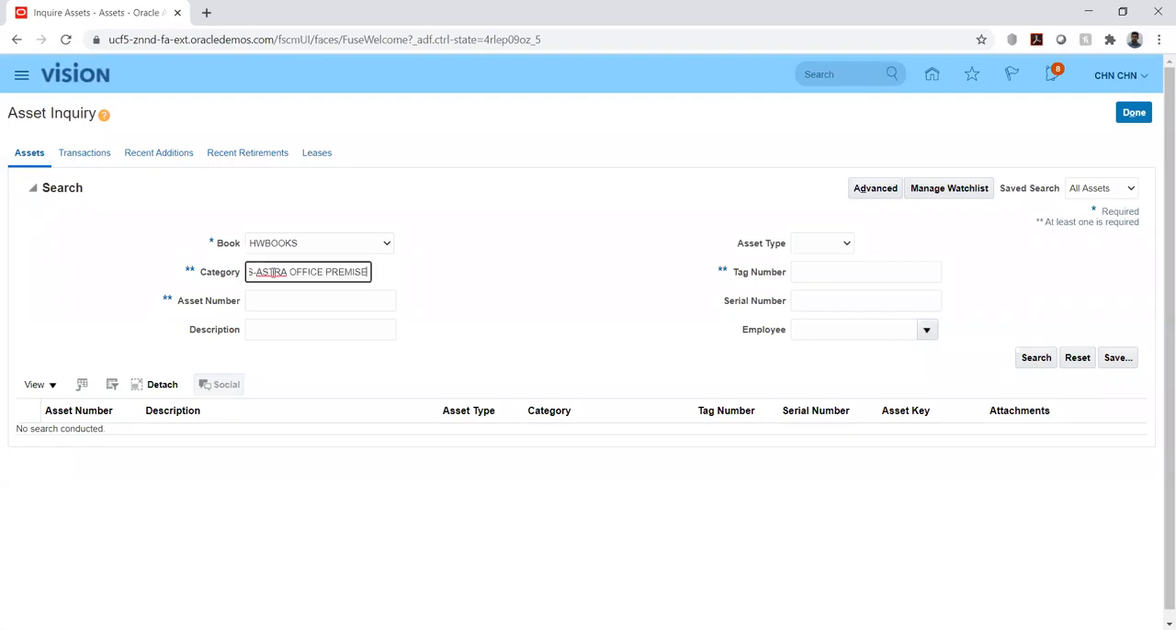
click(548, 286)
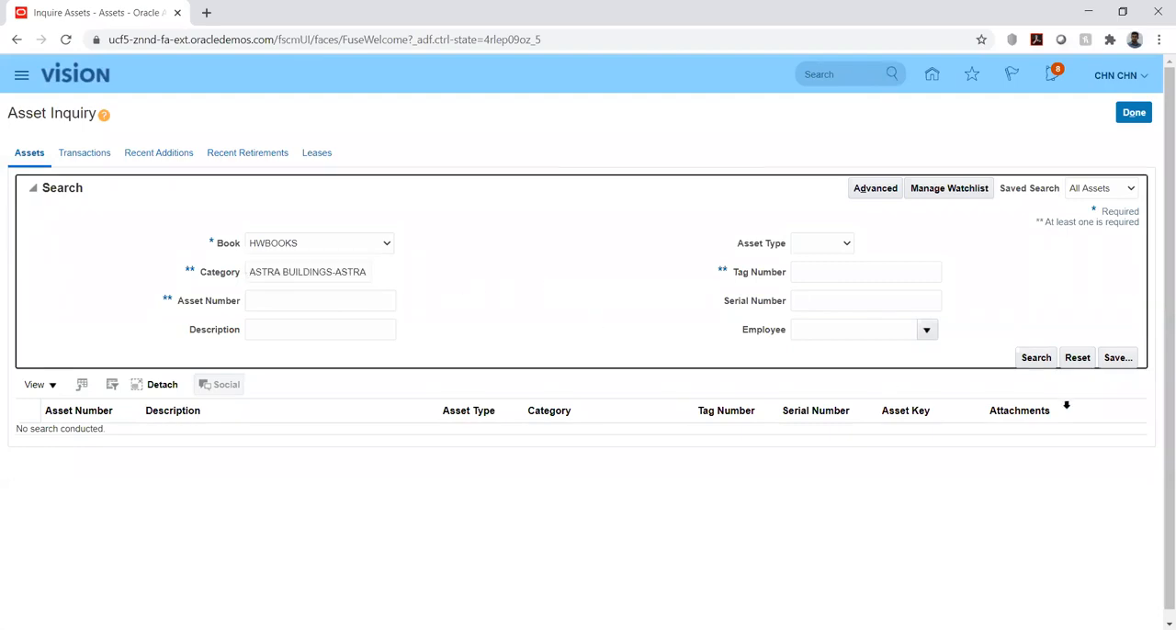
click(1036, 358)
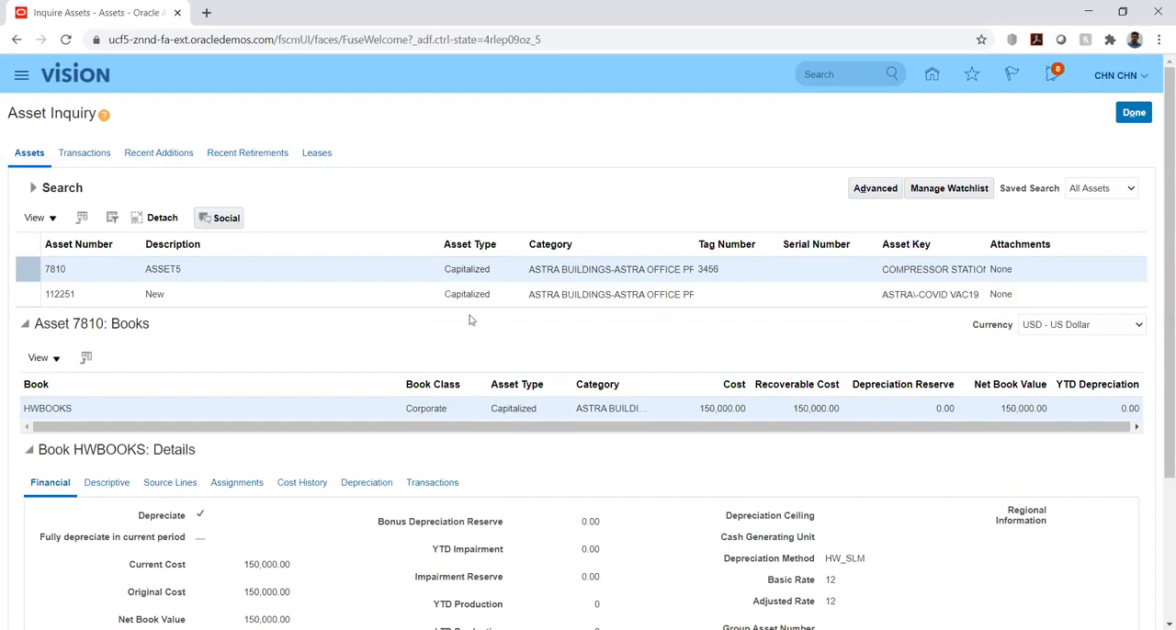
Examine ASSET5's financial details, source lines and assignments, including the location and depreciation expense account combinations
scroll(615, 482, down, 3)
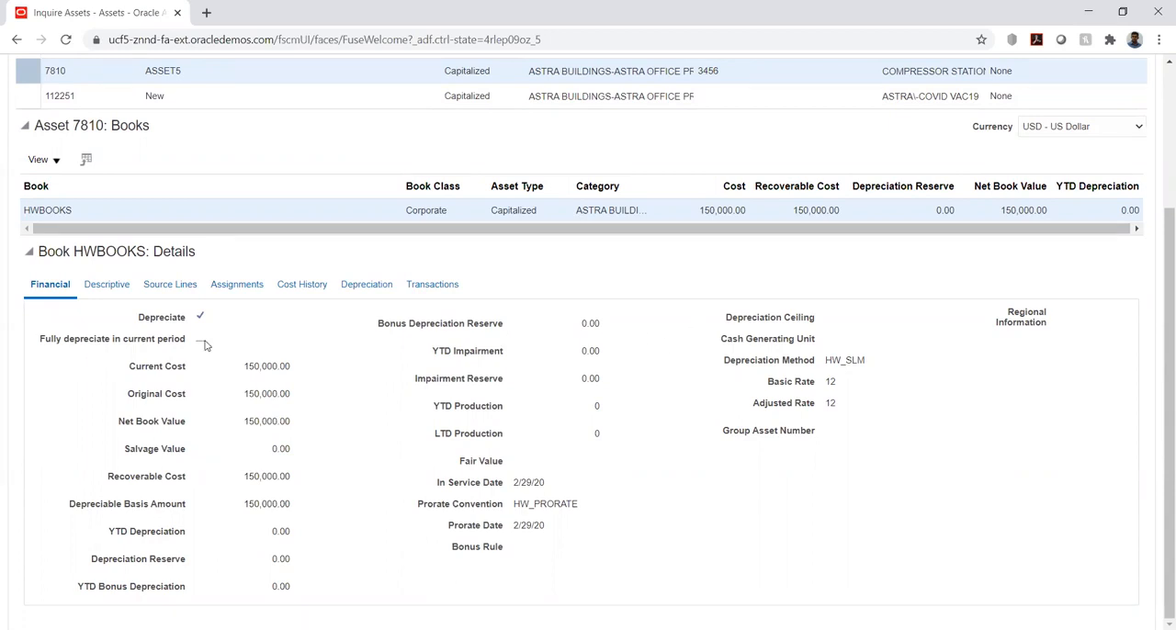
click(153, 286)
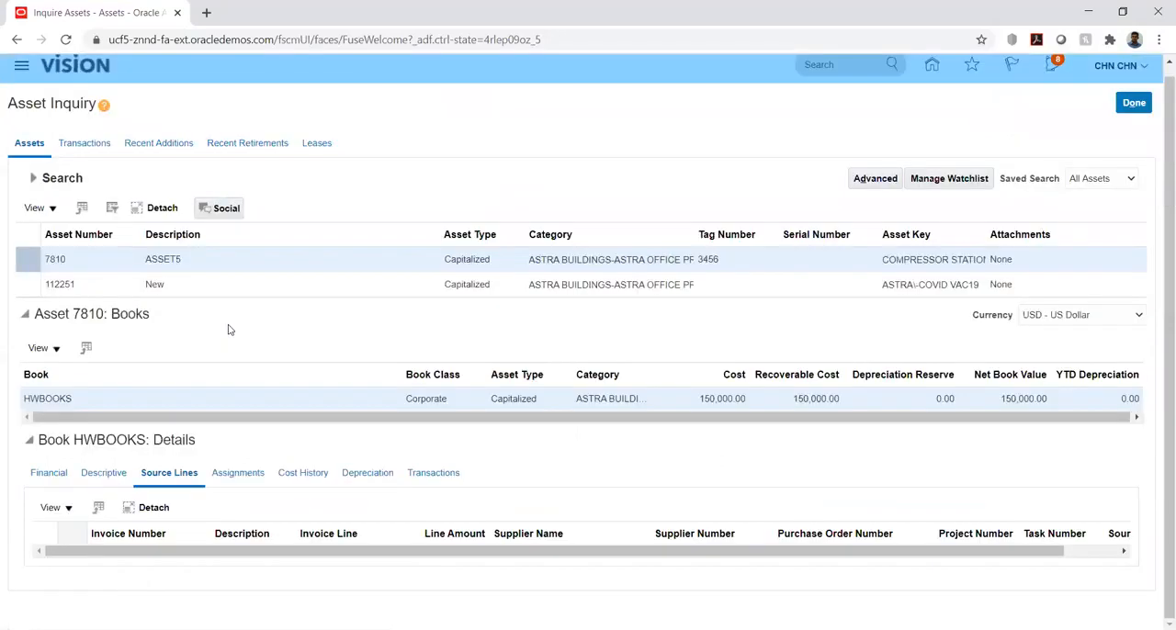
click(248, 477)
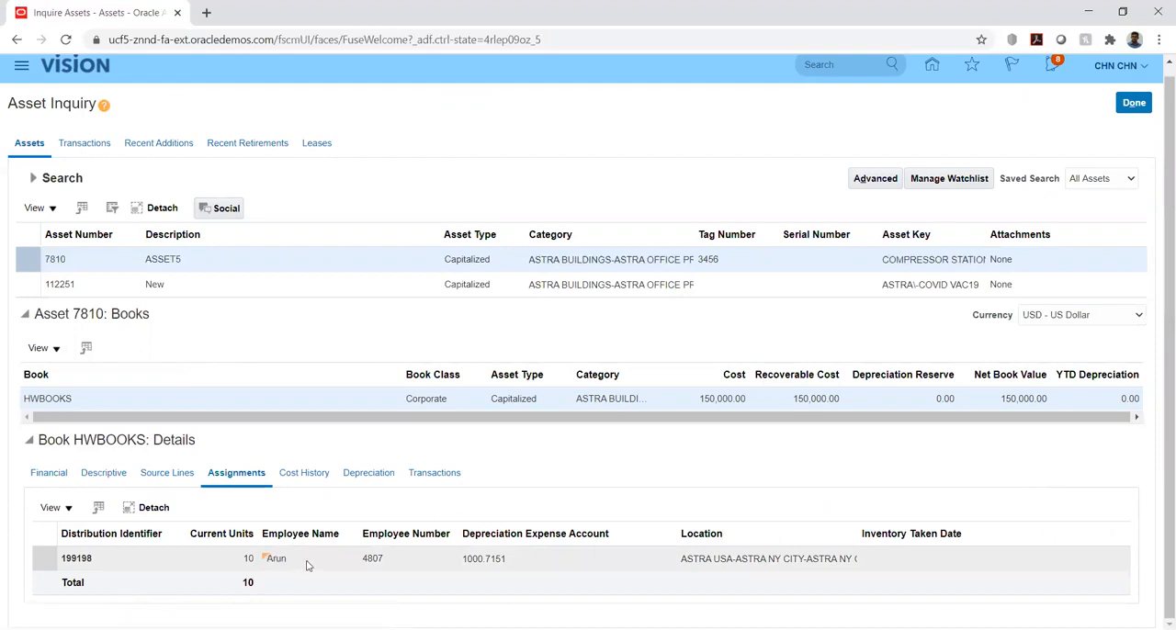
click(712, 556)
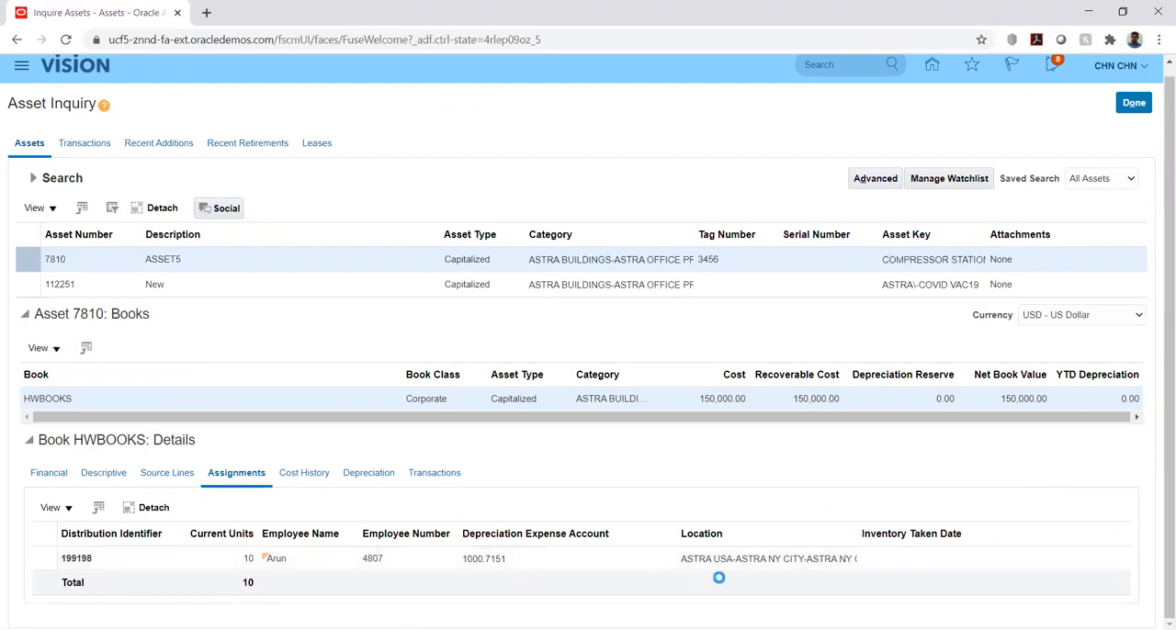
click(470, 561)
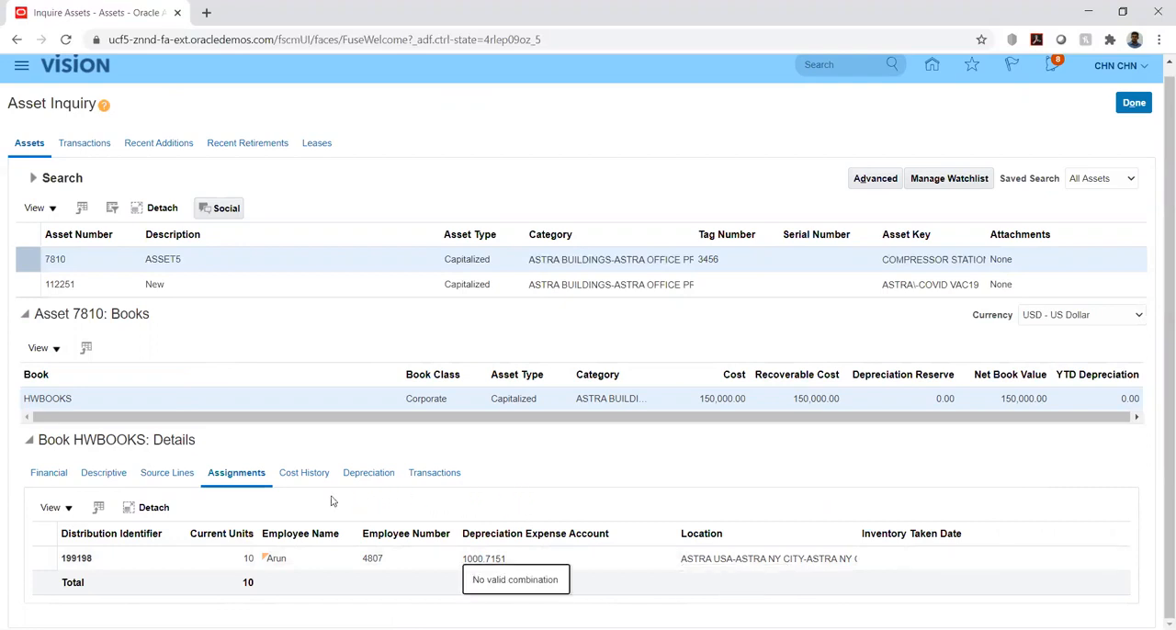
Review ASSET5's cost history, depreciation and transactions in HWBOOKS, and close the asset inquiry
click(299, 479)
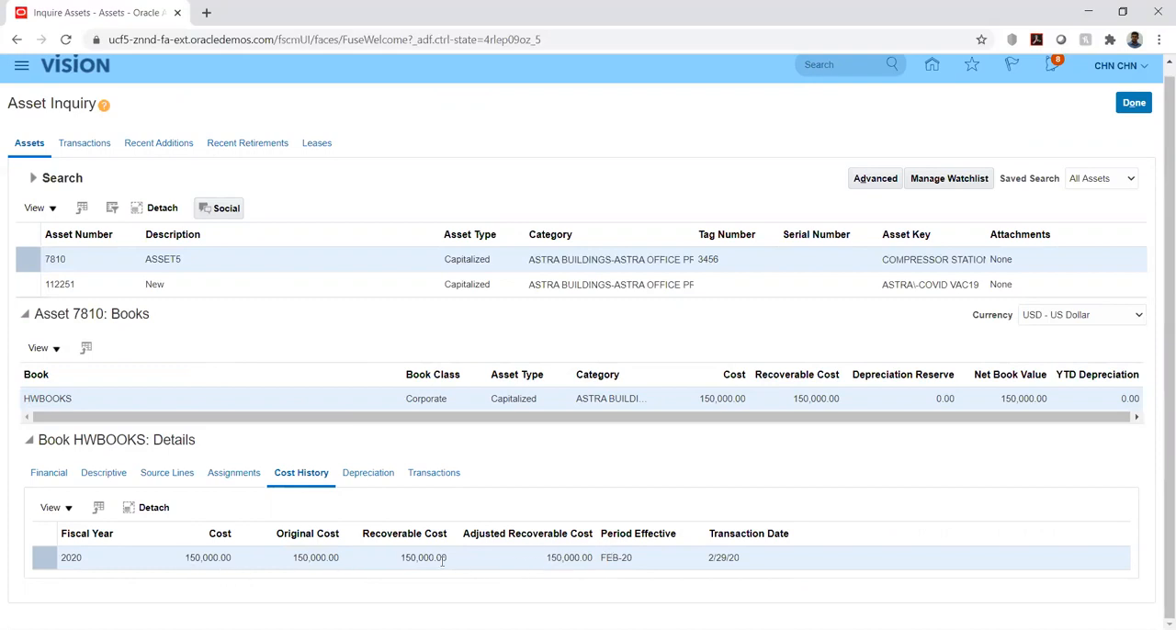
click(367, 471)
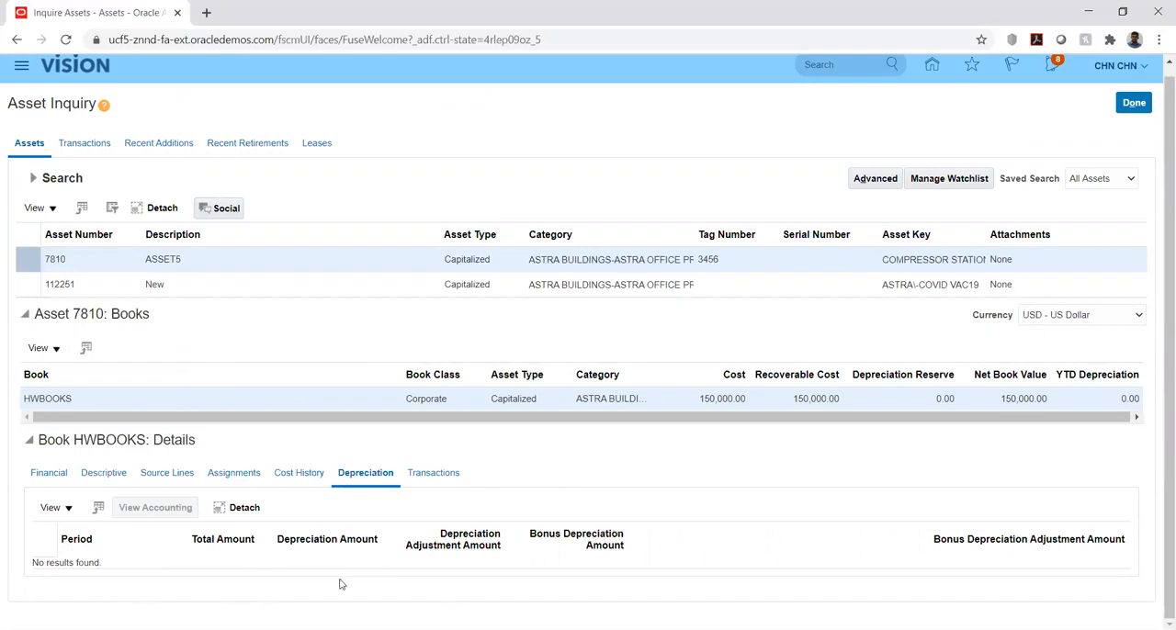
click(427, 477)
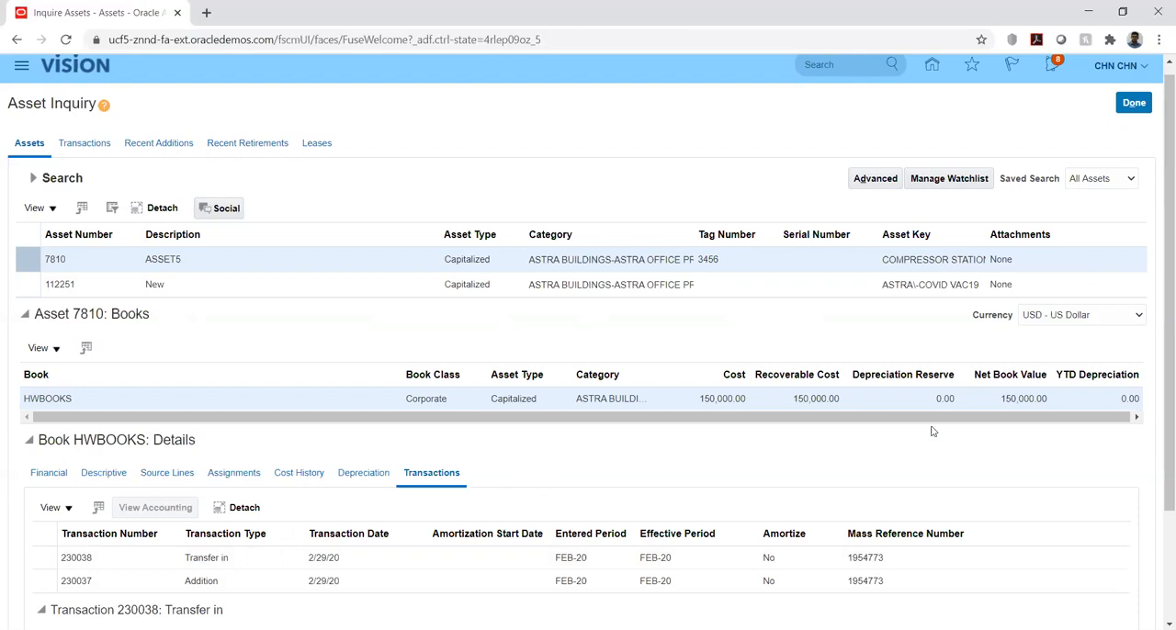
scroll(999, 411, up, 1)
click(1135, 113)
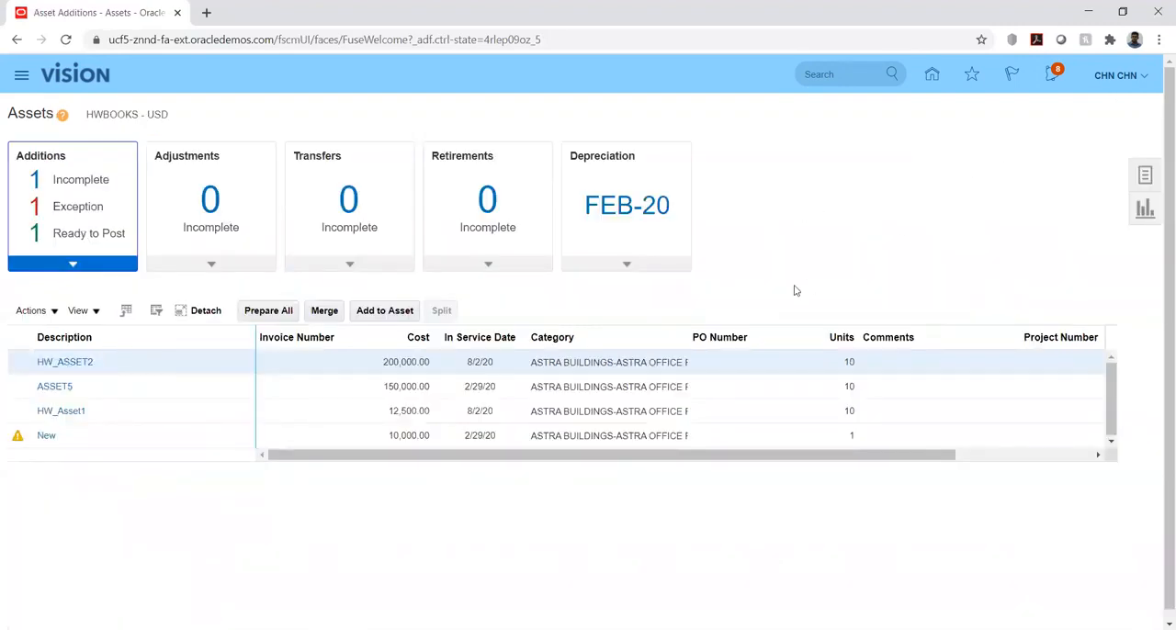
Run Calculate Depreciation for the FEB-20 period of HWBOOKS
click(625, 265)
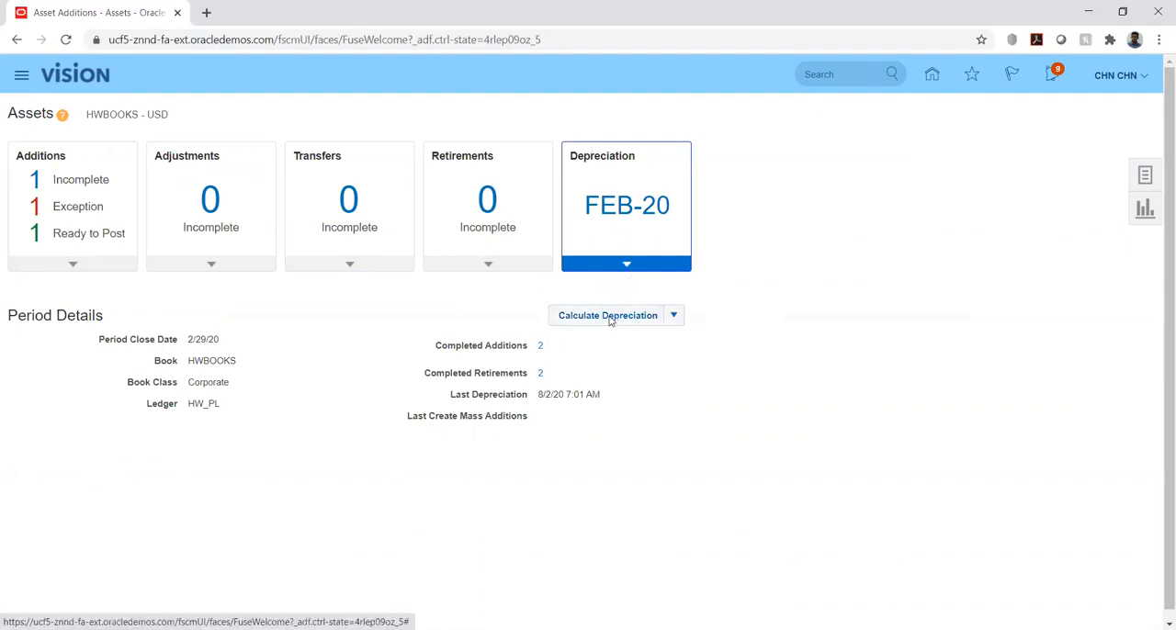
click(610, 318)
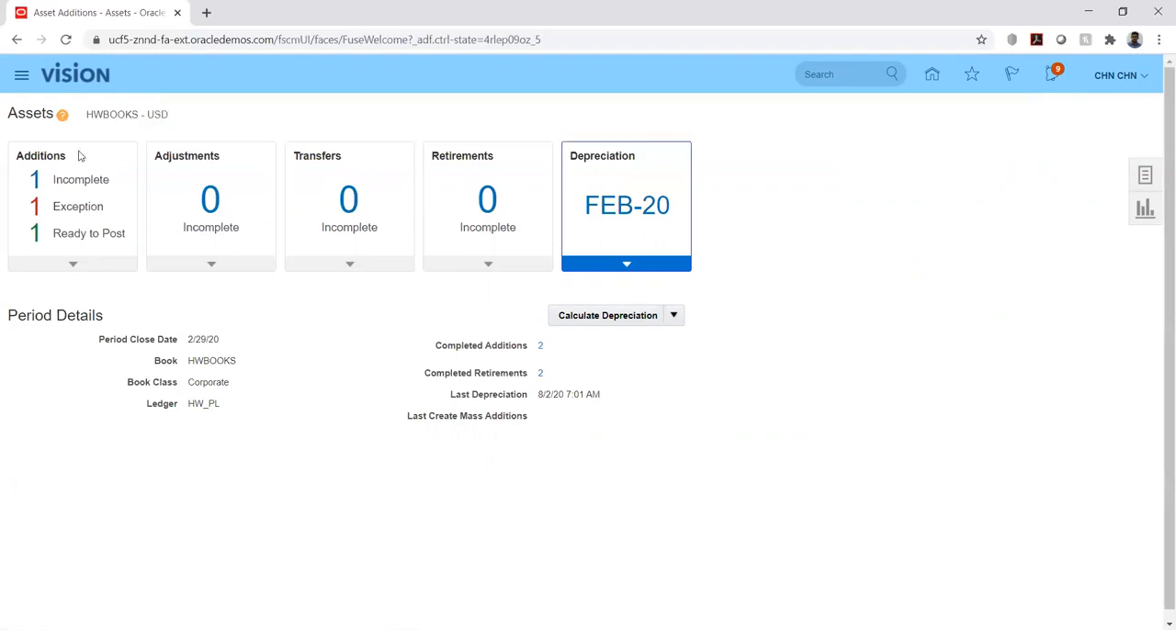
Open the Scheduled Processes overview to monitor the submitted depreciation run
click(22, 76)
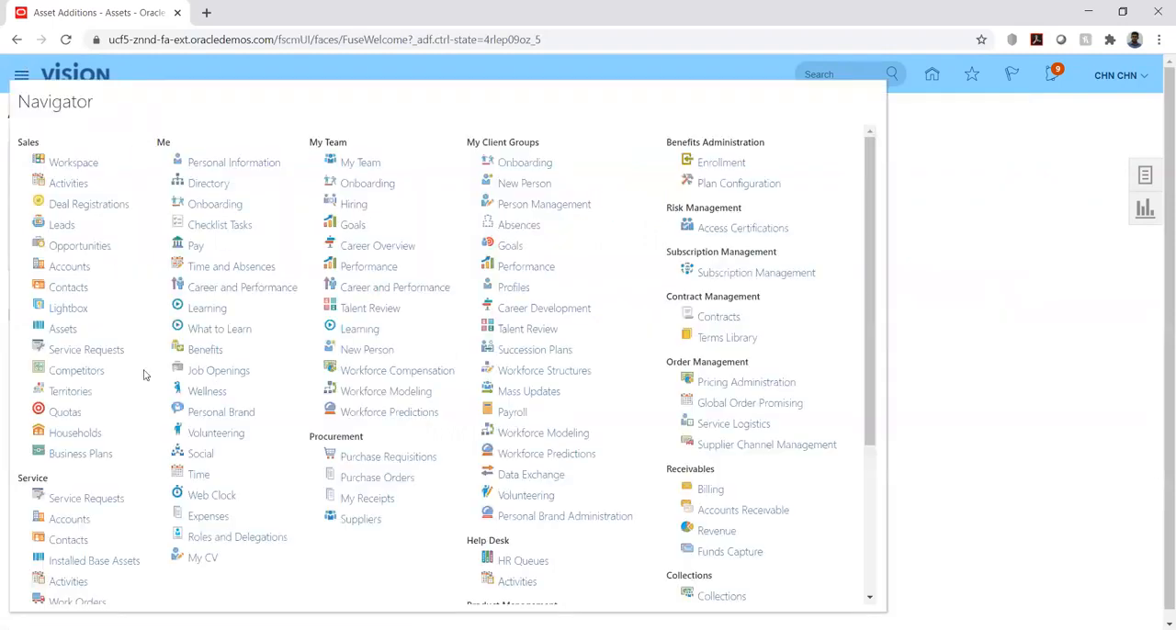
scroll(677, 445, down, 3)
click(675, 588)
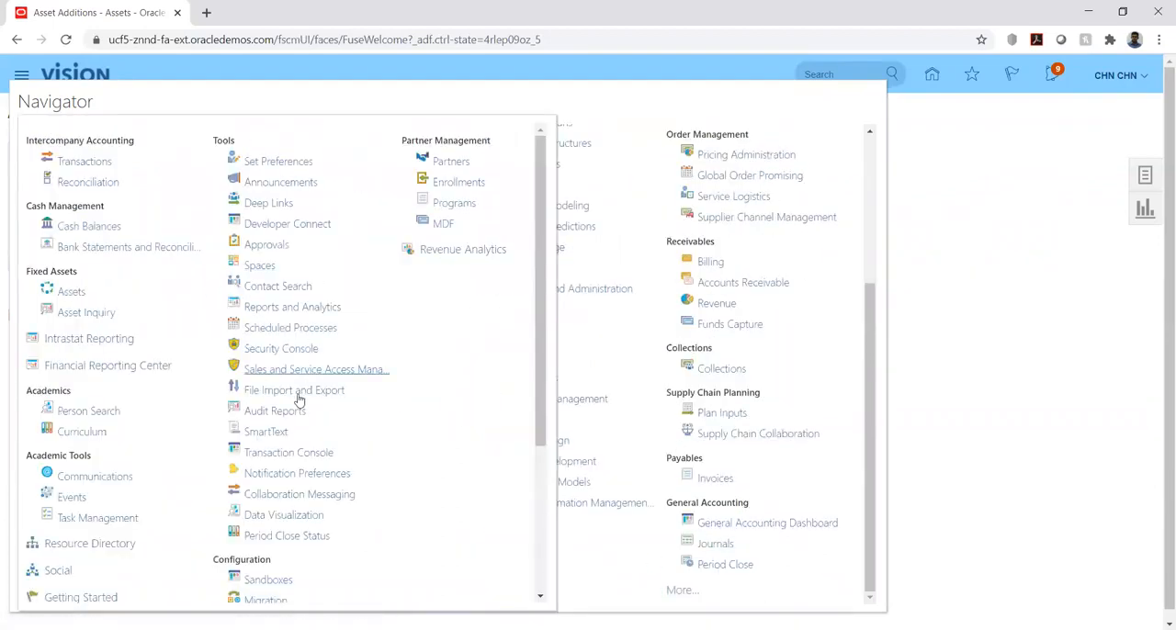
click(285, 328)
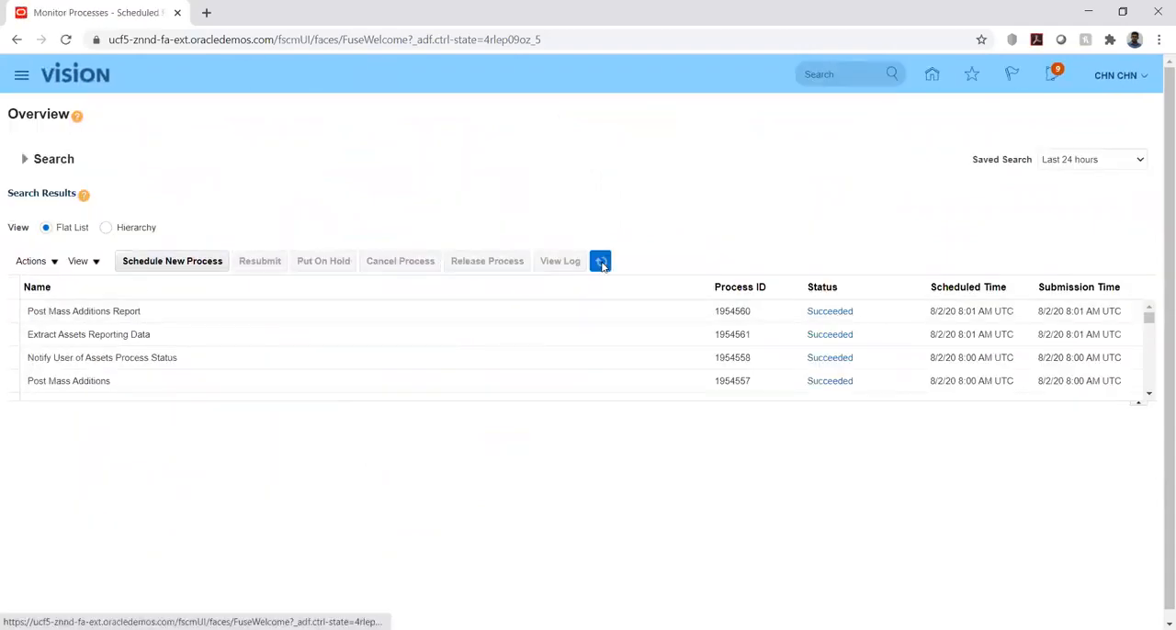
Refresh the scheduled processes list to check the depreciation run, and return to the Fixed Assets work area
click(602, 264)
click(602, 264)
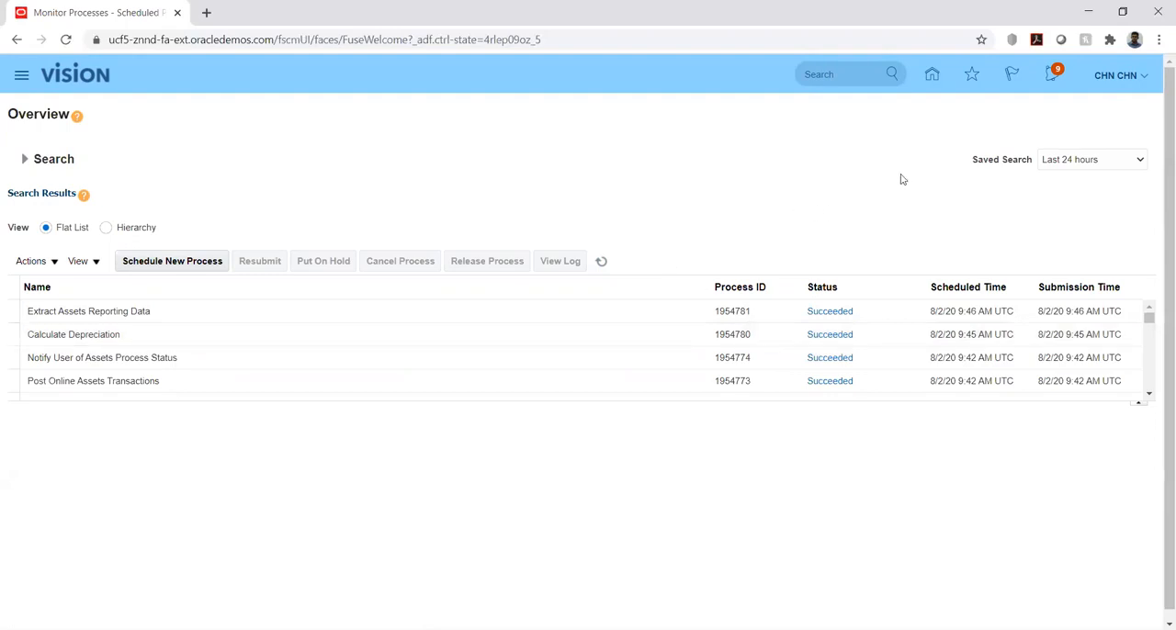
click(932, 73)
scroll(326, 304, down, 4)
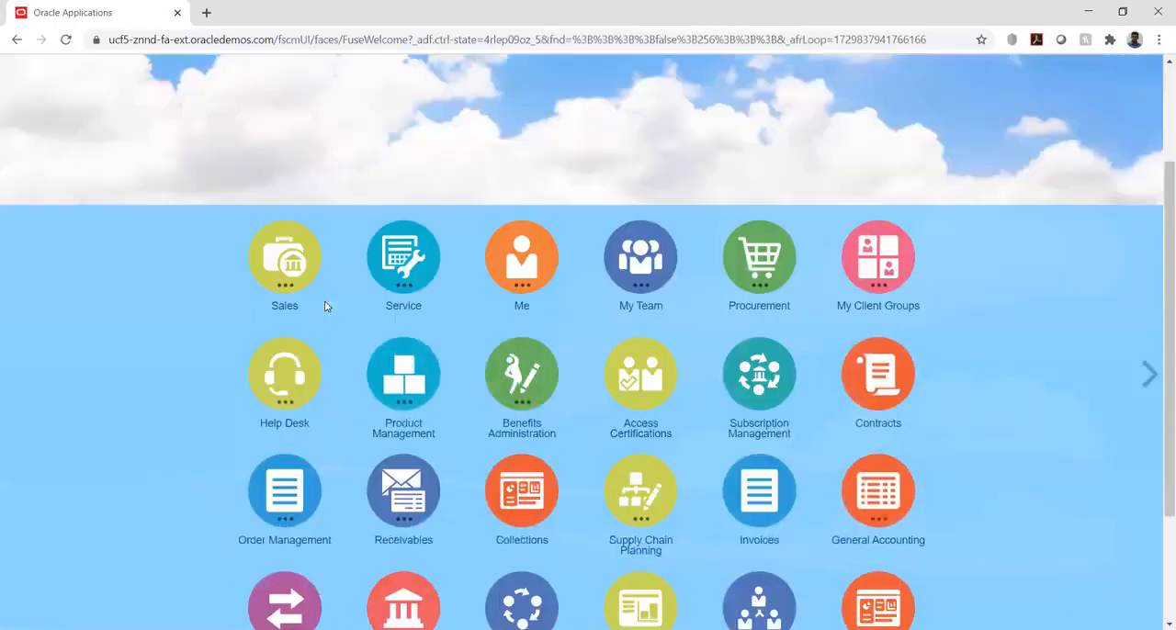
click(521, 441)
click(469, 541)
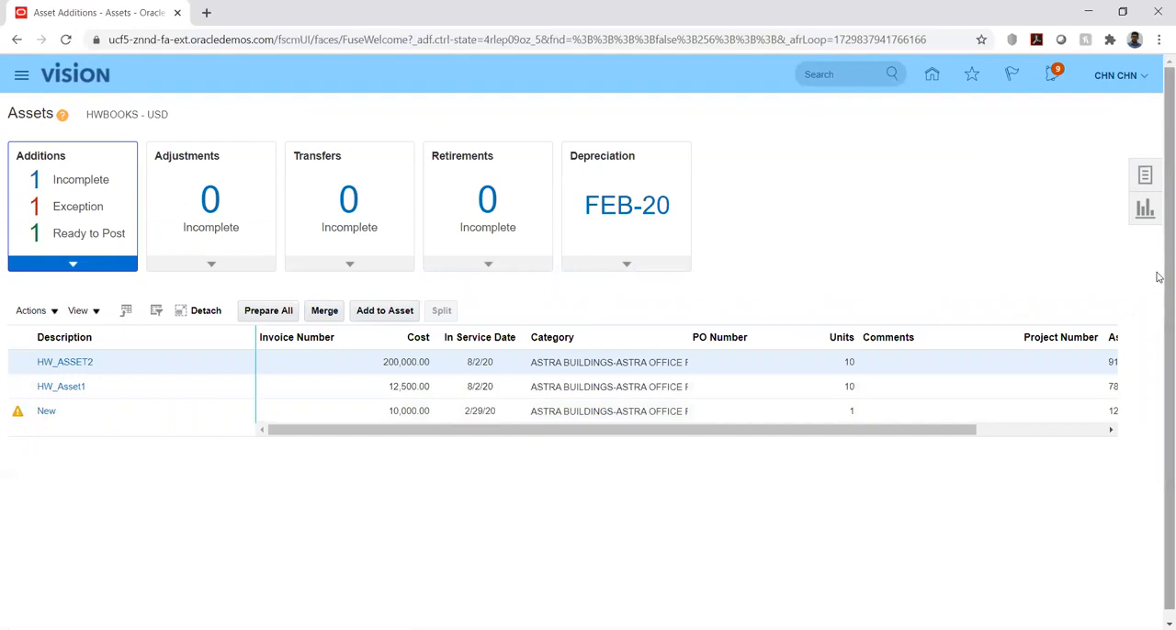
Search the asset inquiry for HWBOOKS assets using the copied ASTRA BUILDINGS category
click(1145, 176)
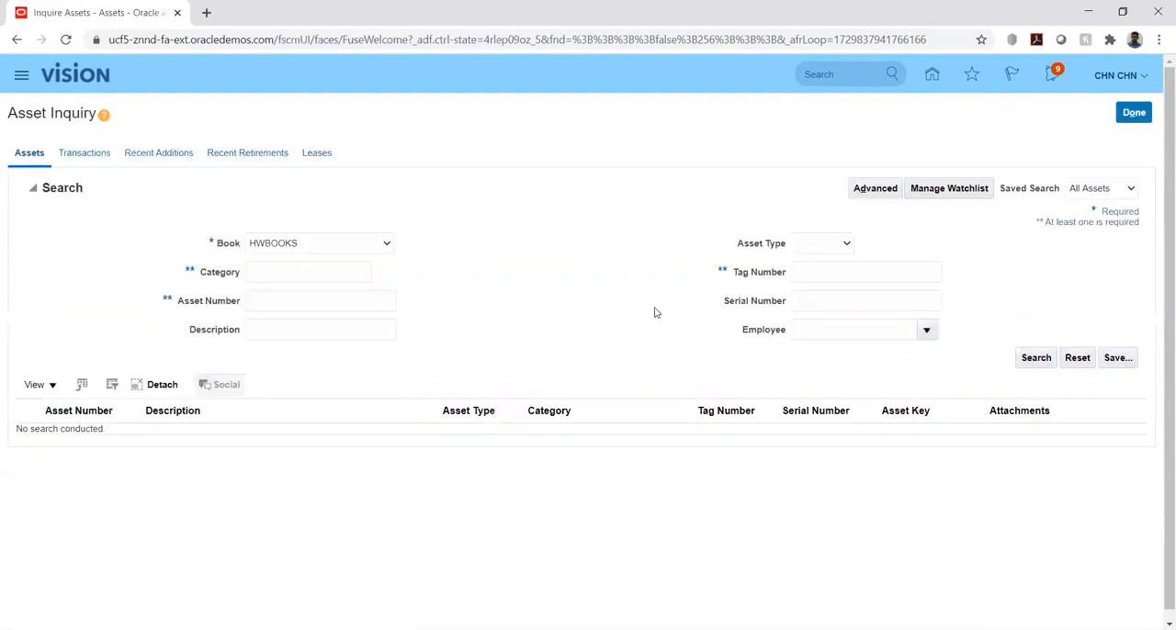
click(294, 274)
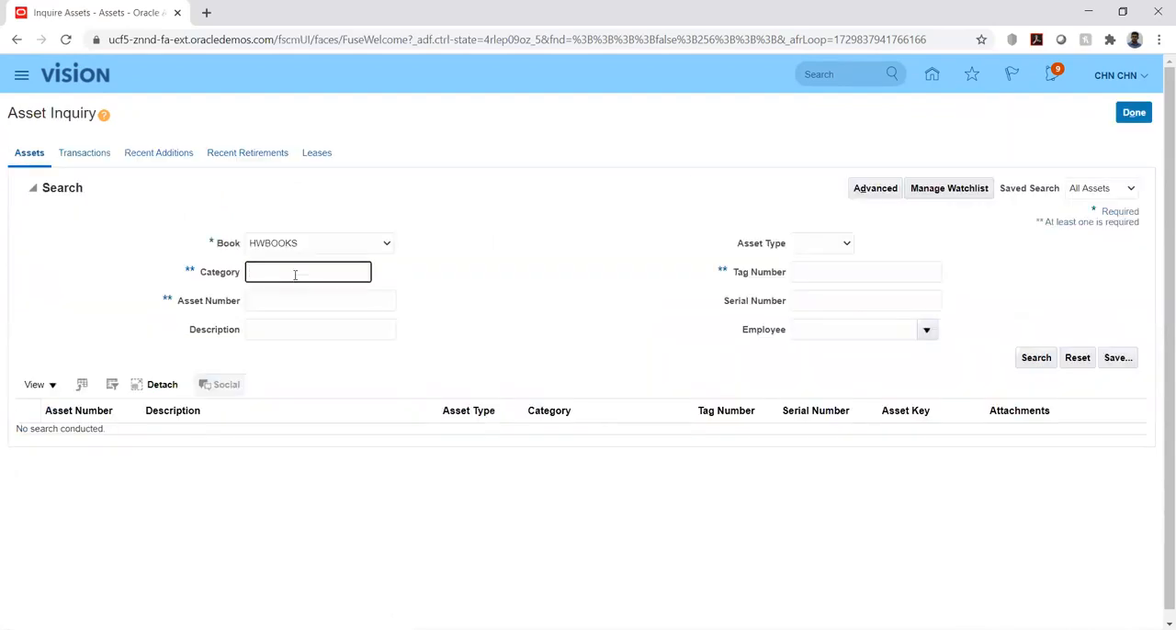
text(ASTRA BUILDINGS-ASTRA)
click(1035, 359)
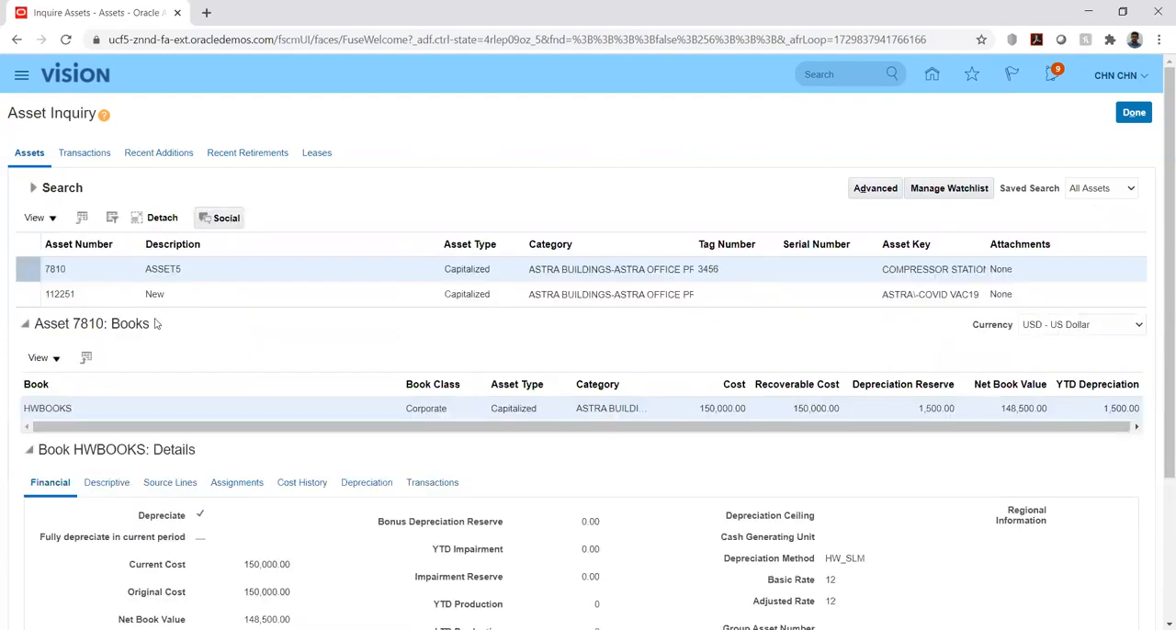
Examine ASSET5's cost, net book value and depreciation reserve in the HWBOOKS financial details, and close the asset inquiry
click(79, 269)
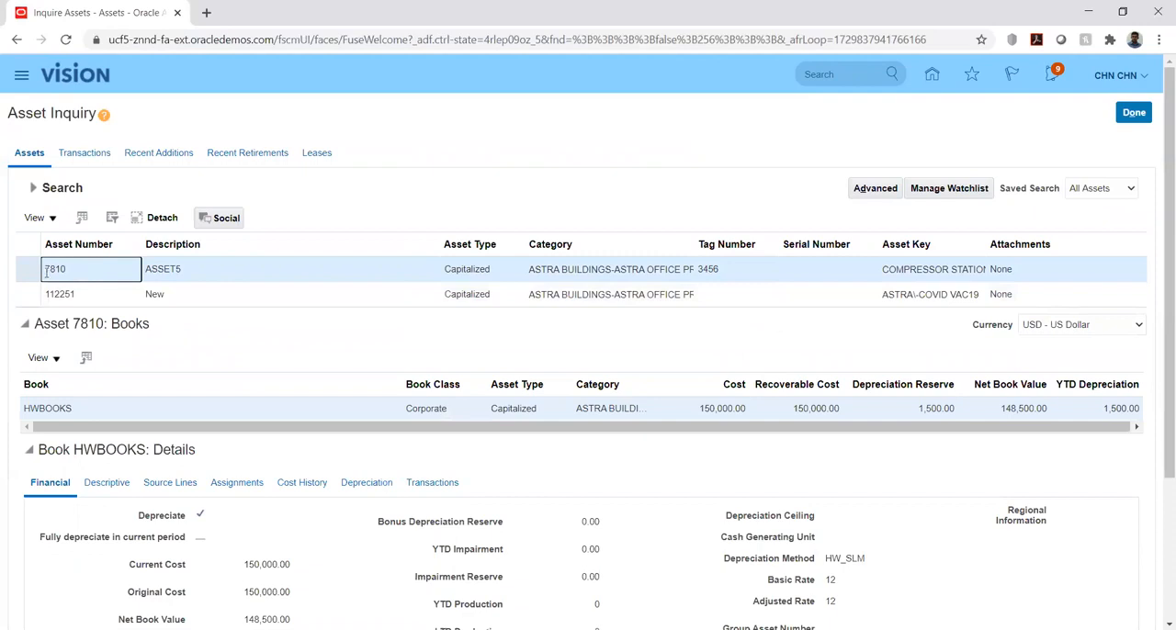
scroll(233, 344, down, 2)
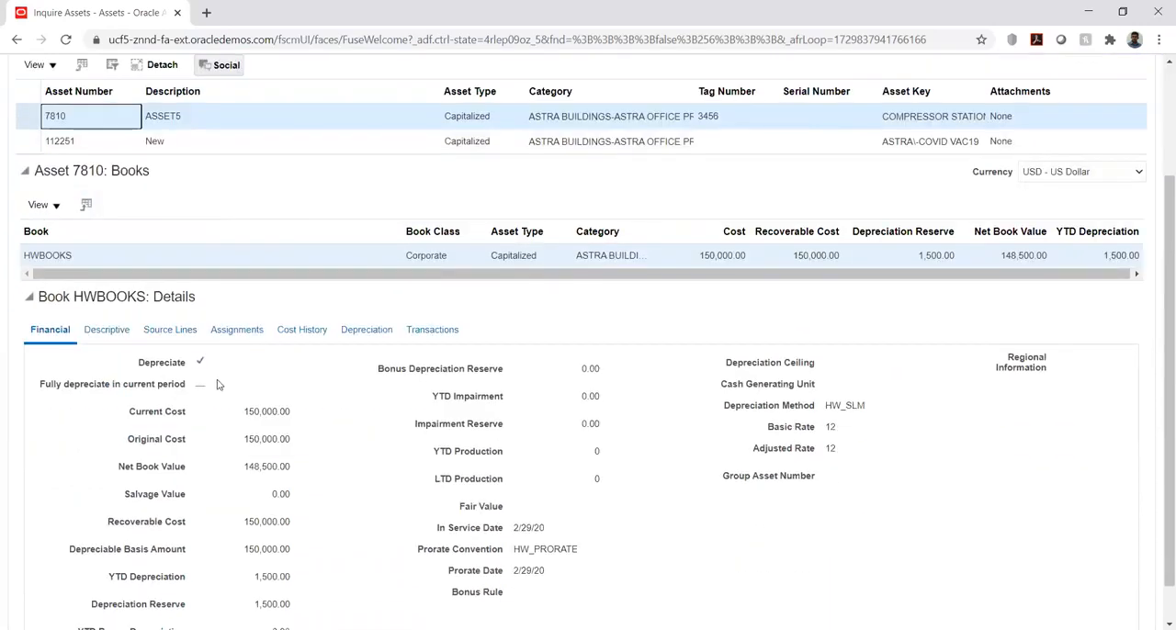
click(362, 333)
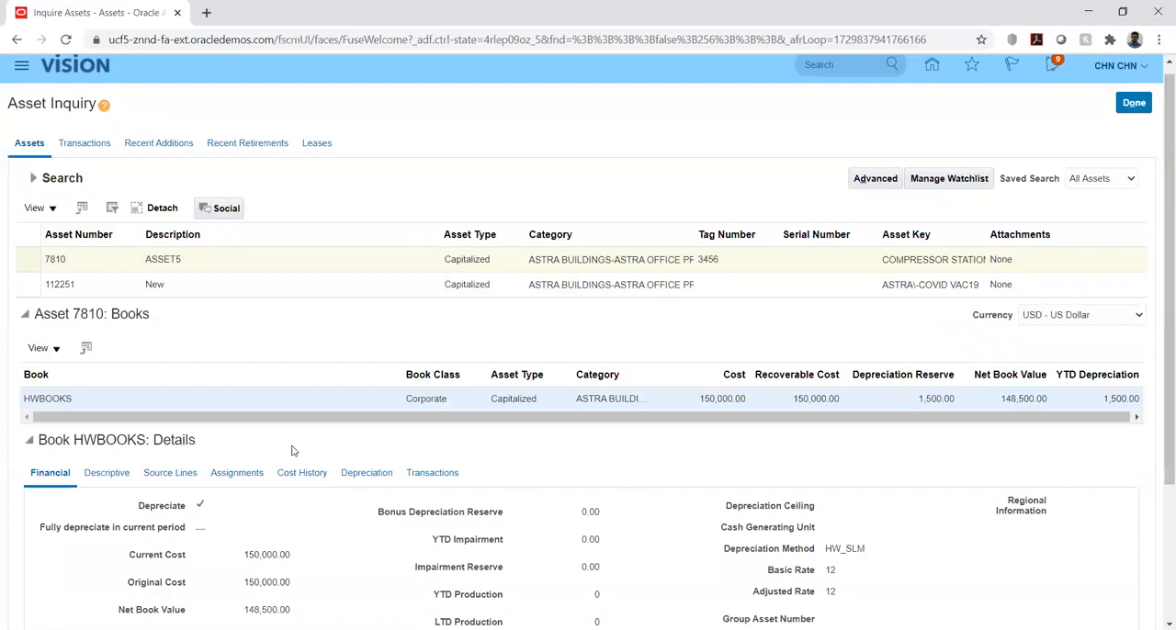
scroll(296, 459, down, 2)
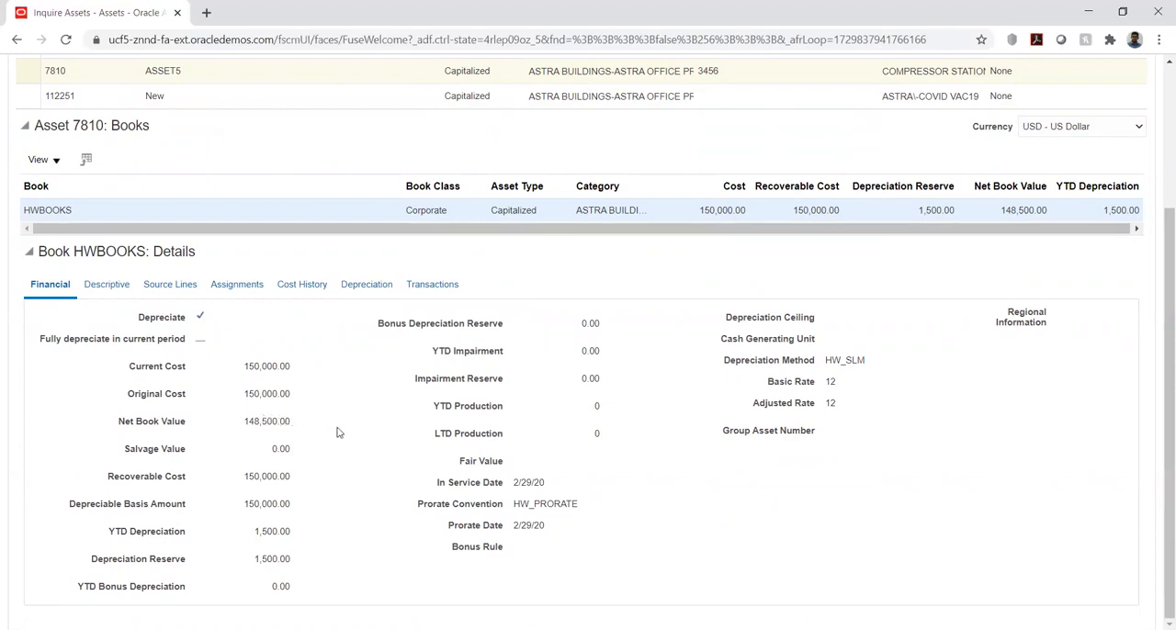
scroll(337, 432, up, 2)
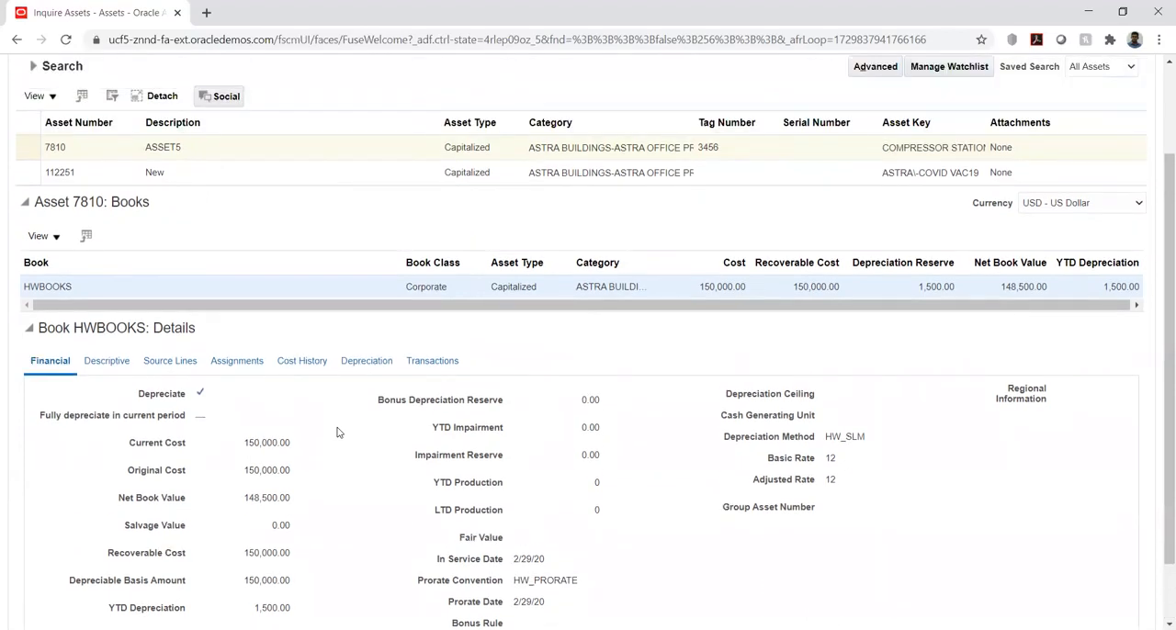
scroll(337, 432, up, 2)
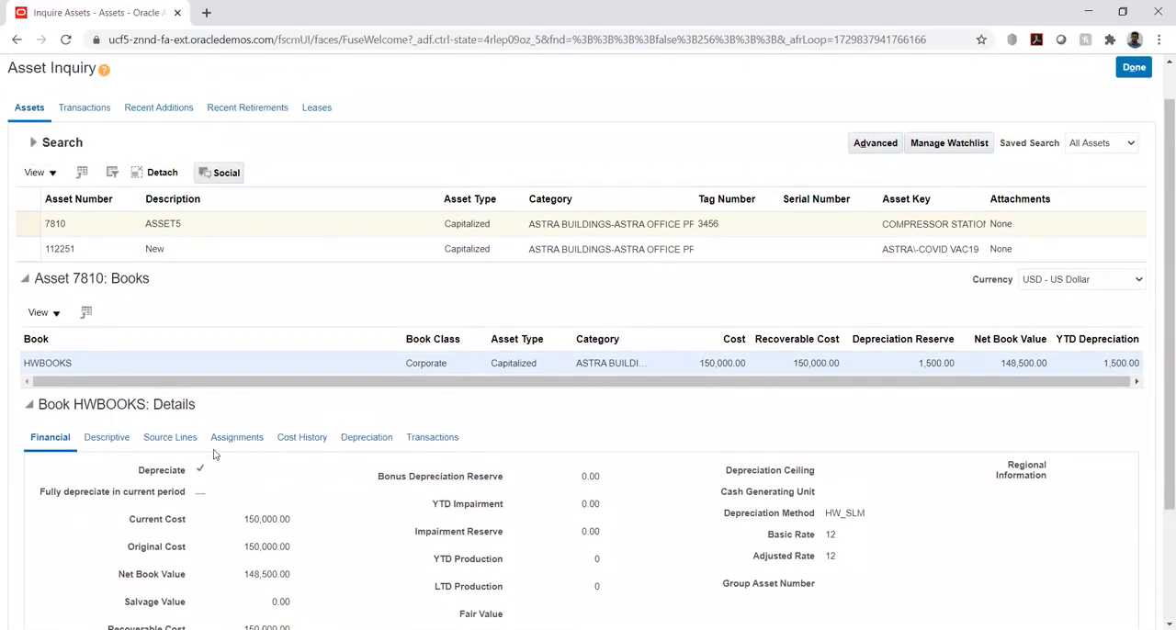
click(292, 441)
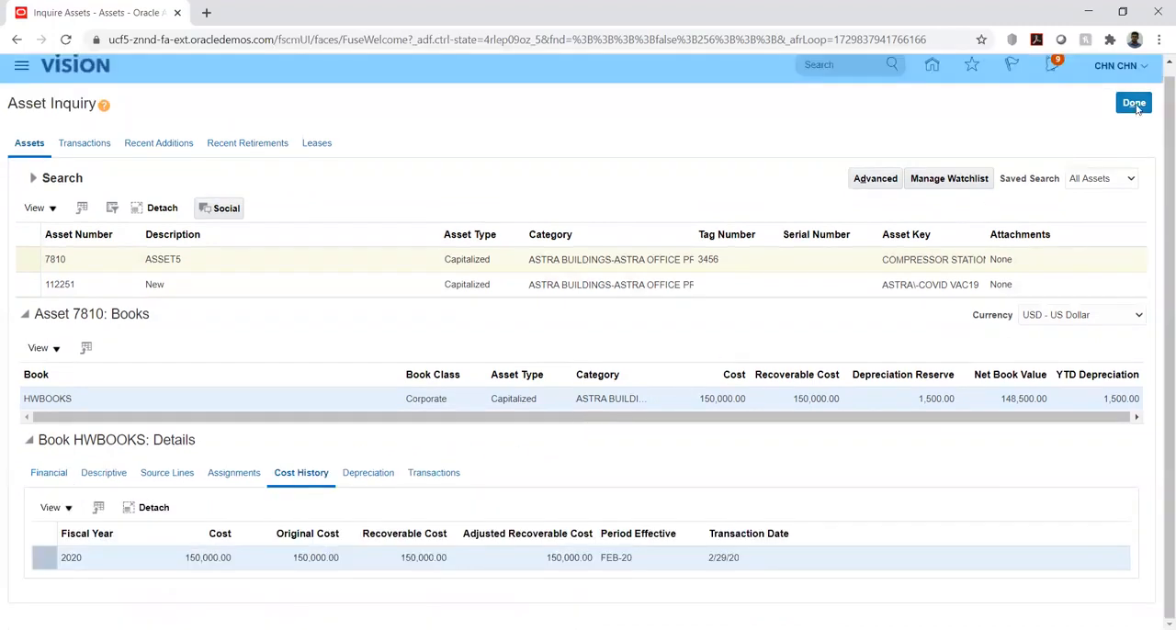
click(1136, 105)
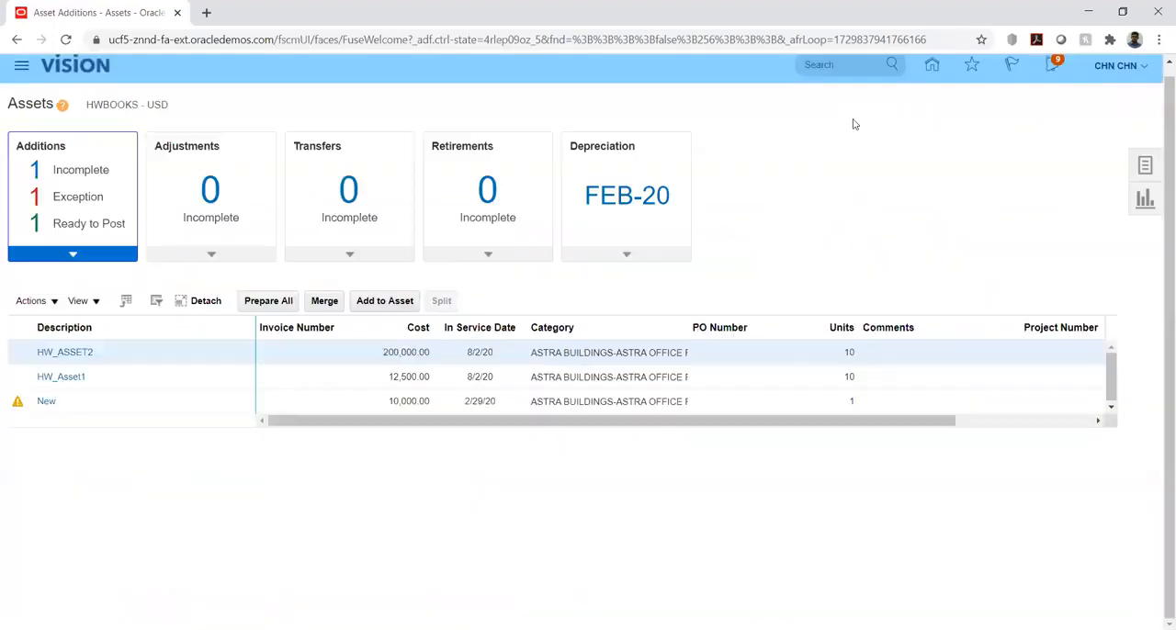
Start the Create Accounting process for assets and set its book to HWBOOKS
click(1145, 165)
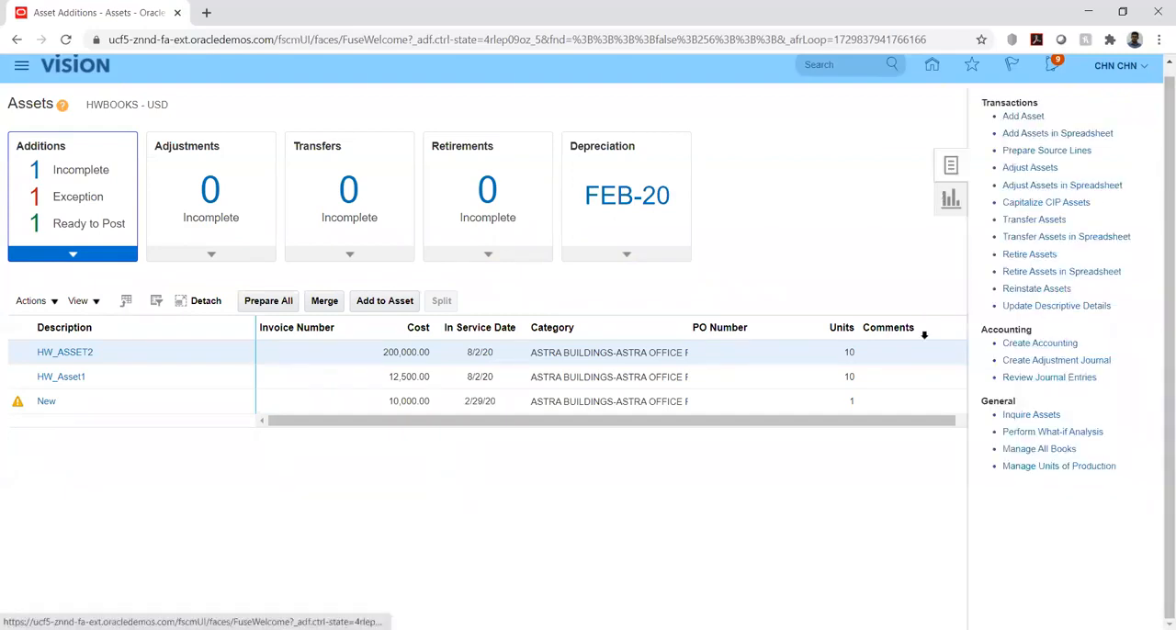
click(1016, 345)
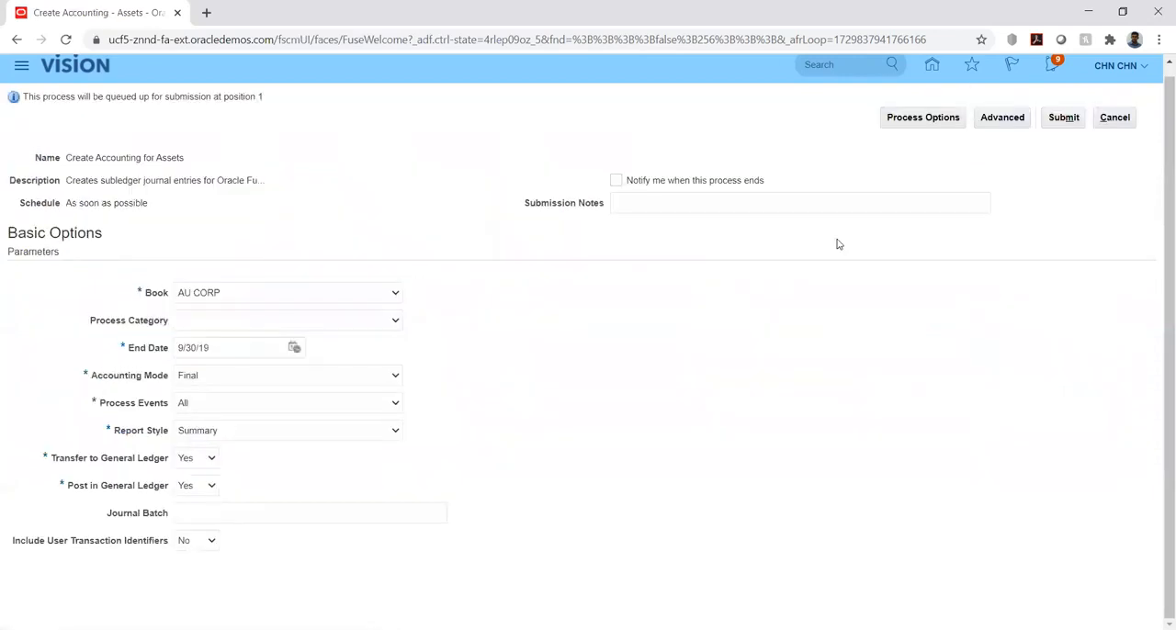
click(368, 296)
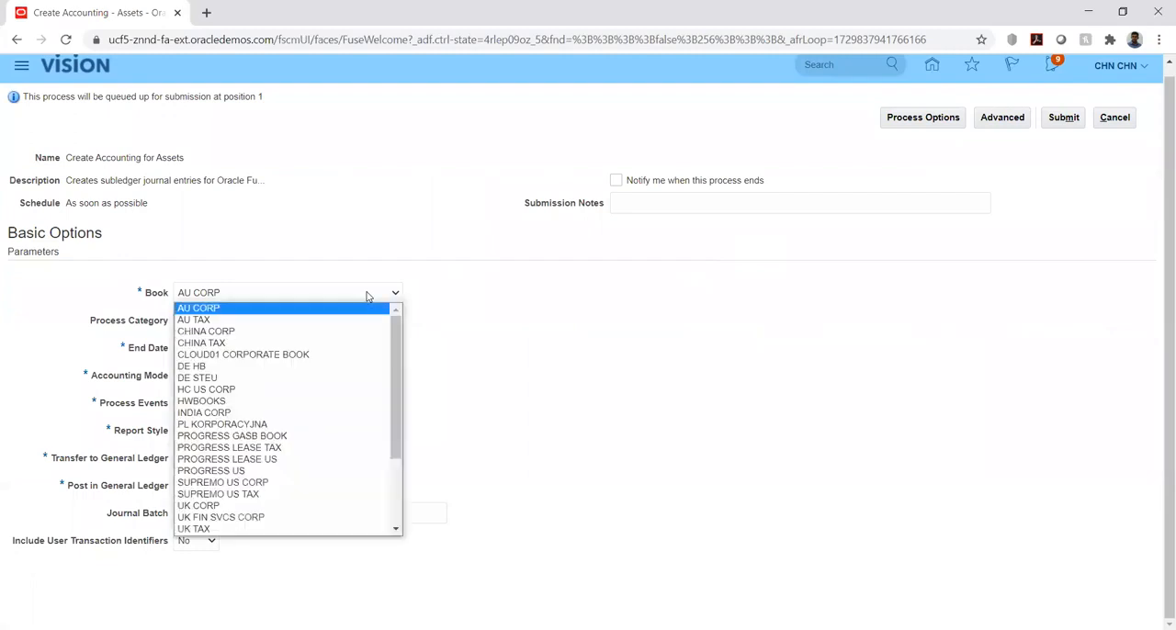
key(h)
key(Down)
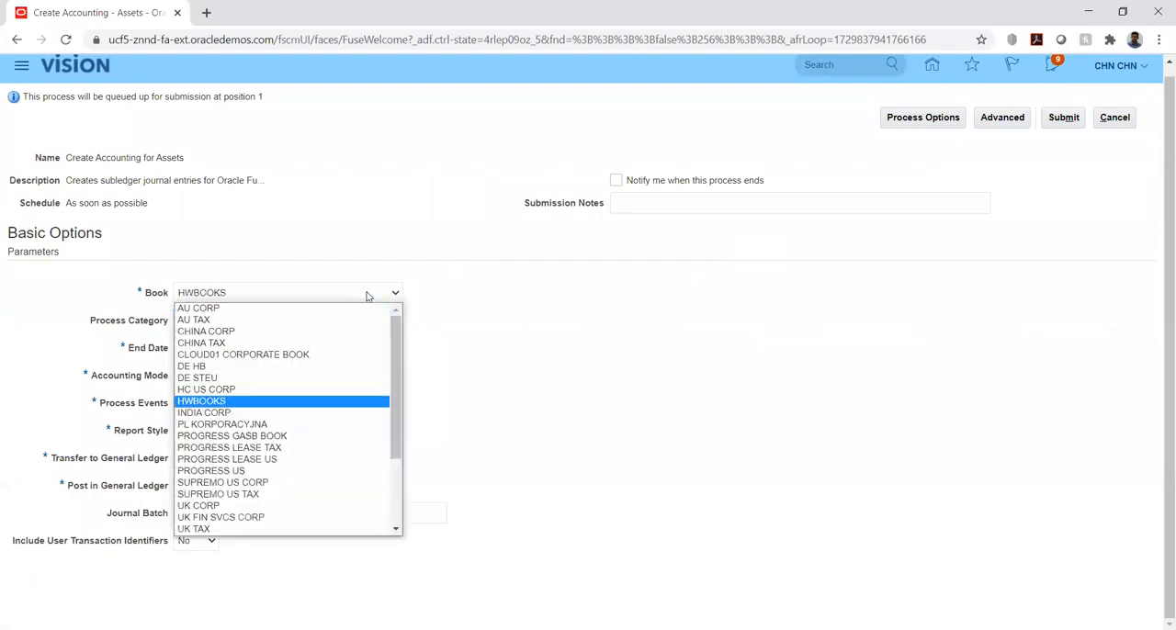
key(Return)
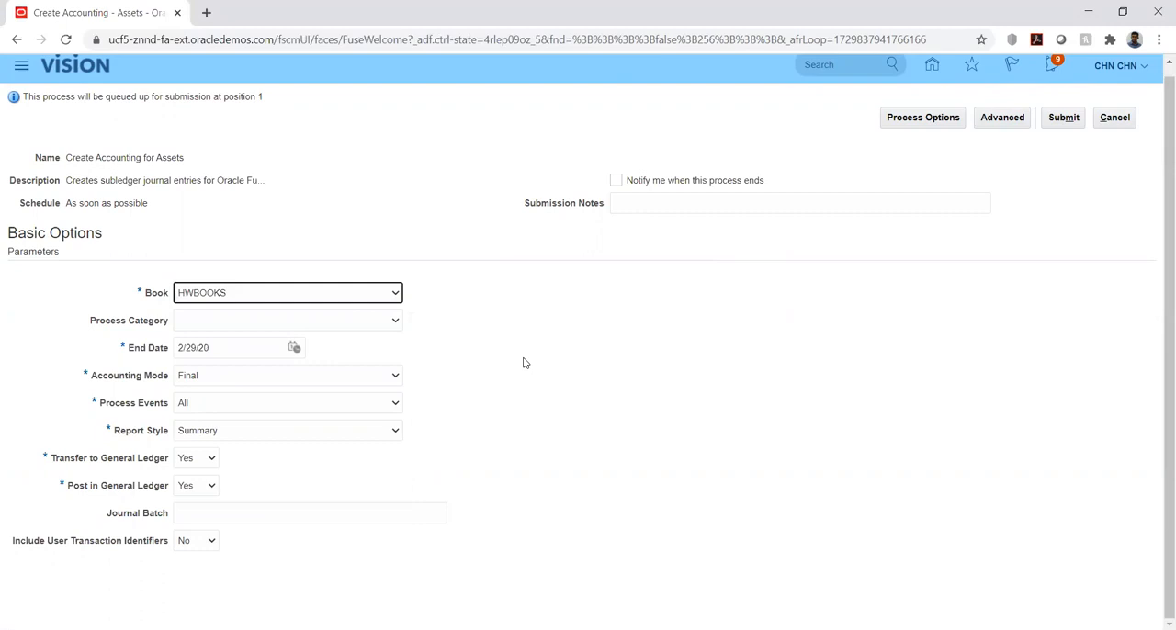
Leave the process category blank and submit Create Accounting in Final mode with transfer and posting to General Ledger
click(384, 326)
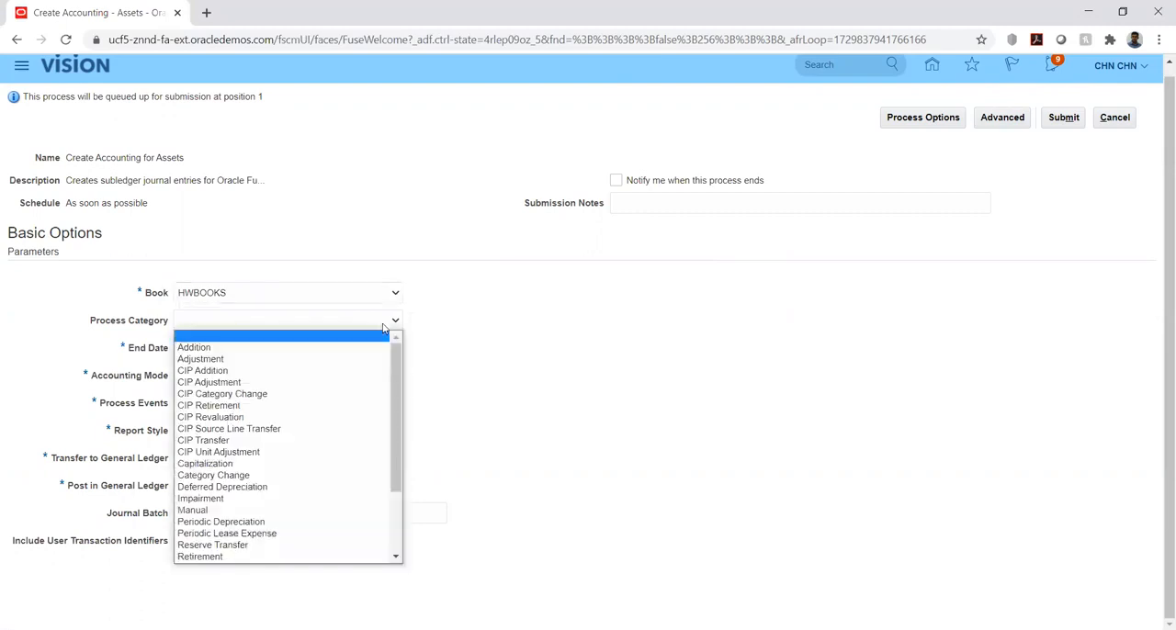
click(469, 330)
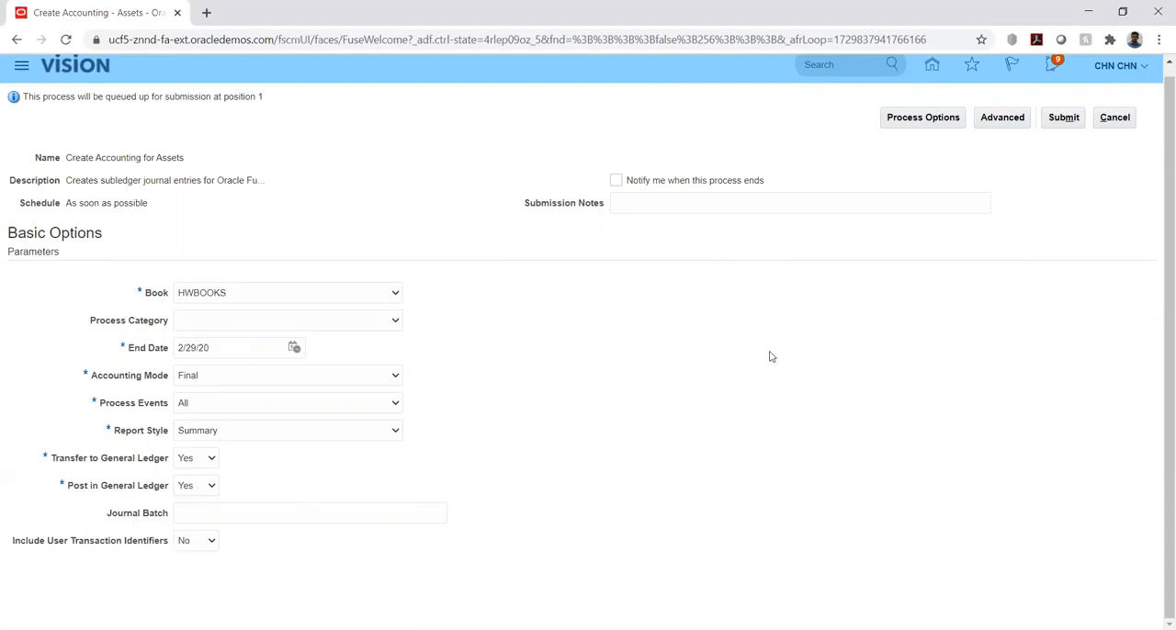
click(1061, 120)
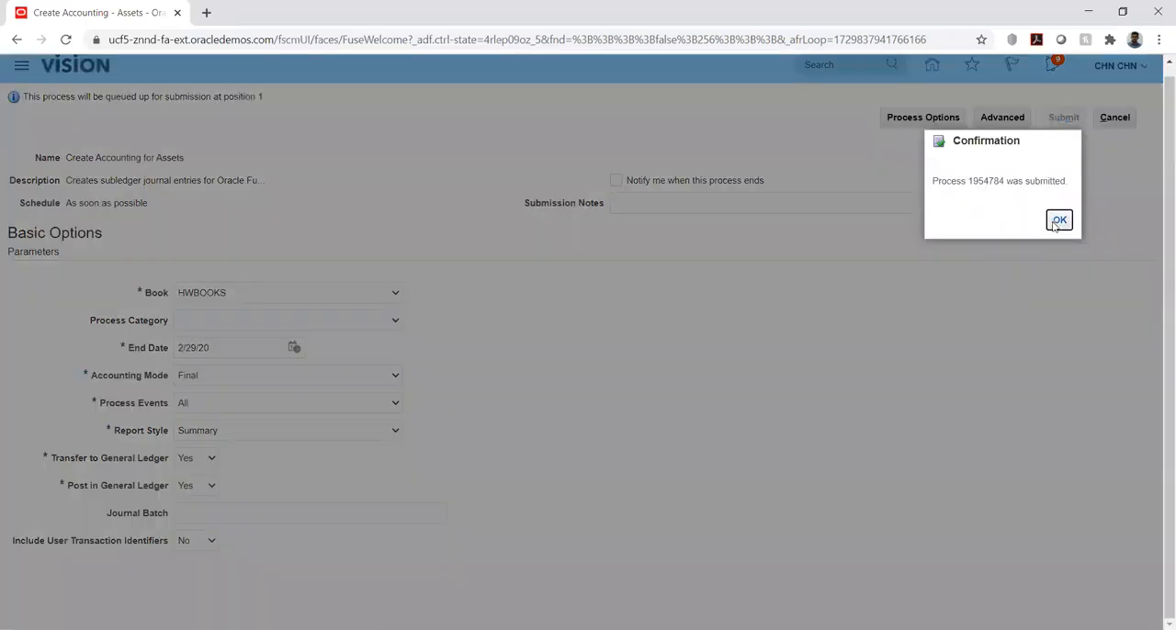
click(1059, 221)
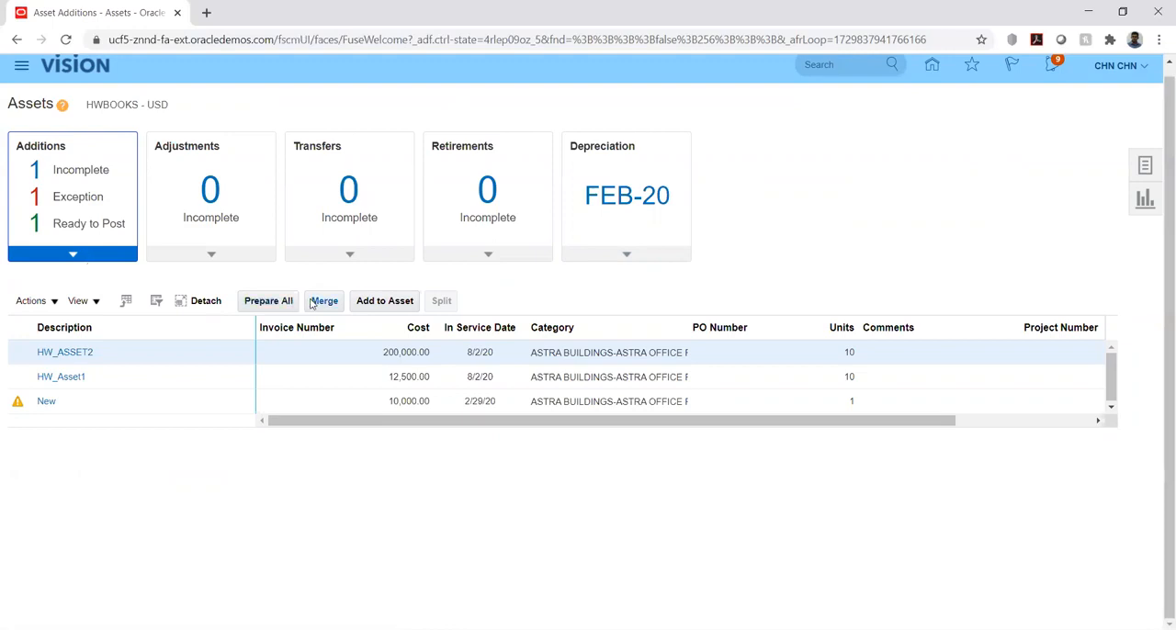
Open the Scheduled Processes overview to monitor the submitted Create Accounting run
scroll(707, 407, down, 5)
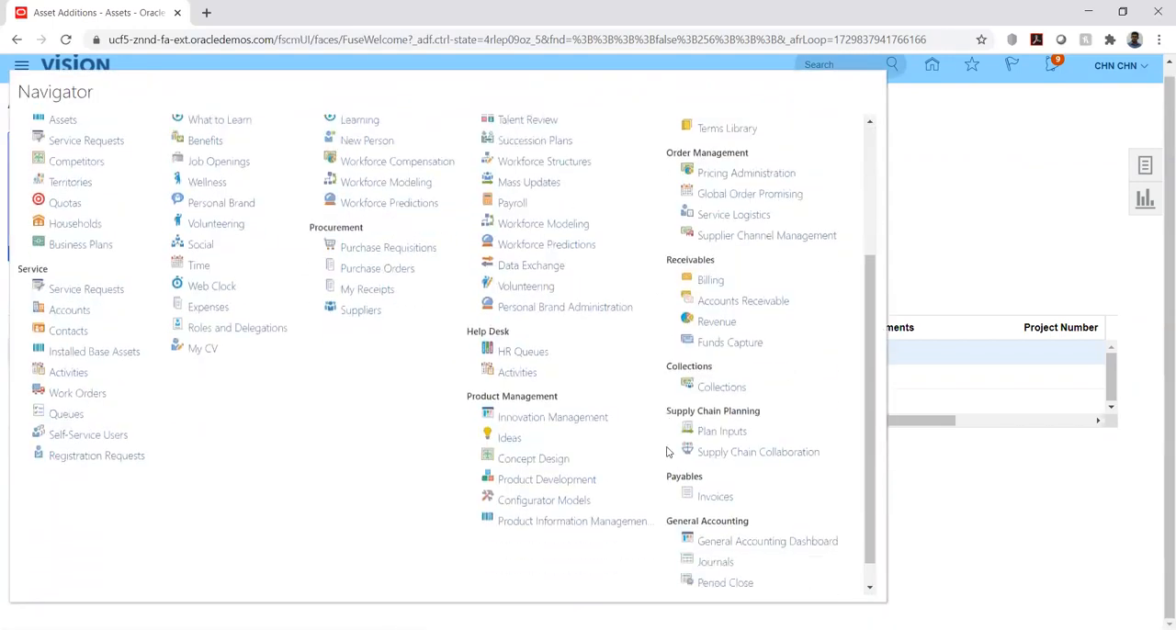
click(672, 581)
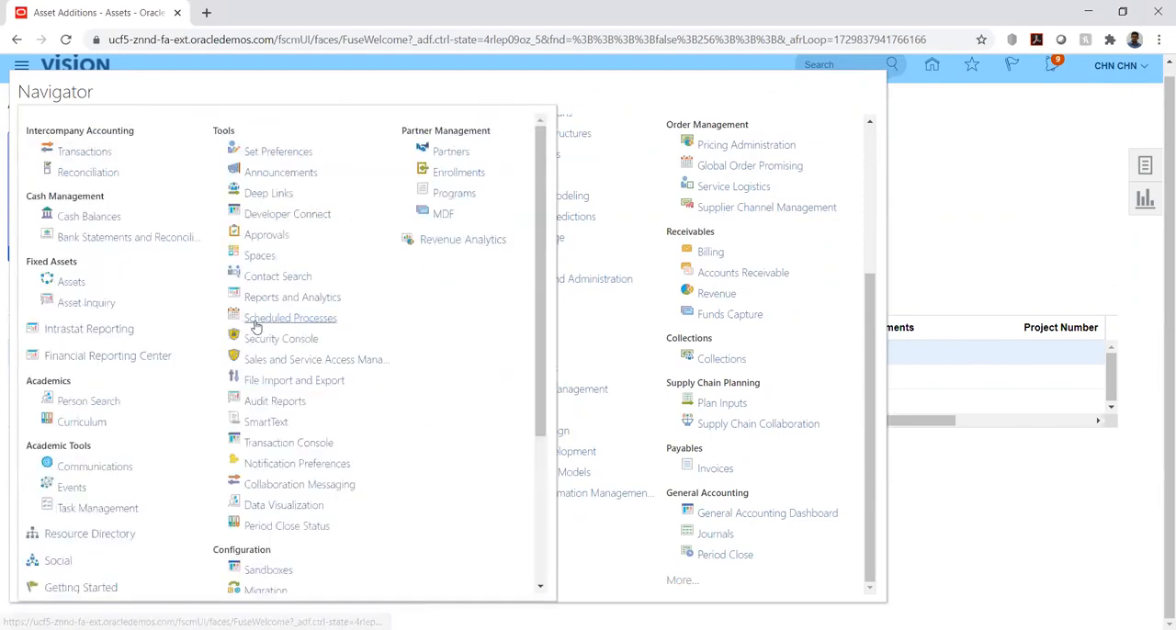
click(265, 321)
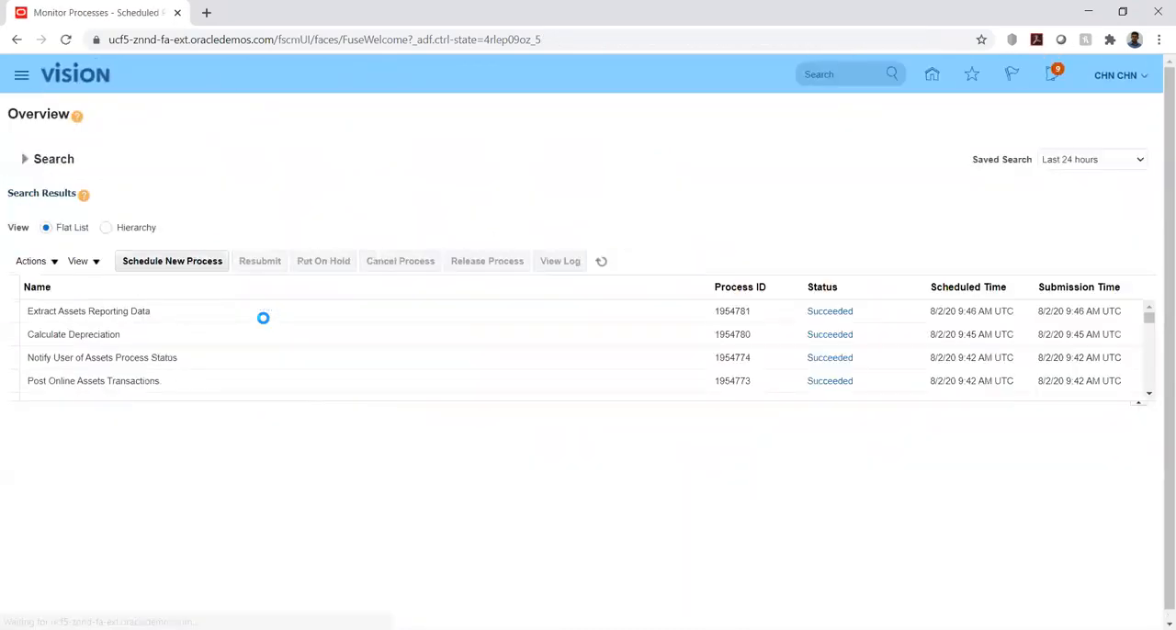
Refresh the process list repeatedly to follow the accounting, journal import and posting processes through to completion
click(603, 261)
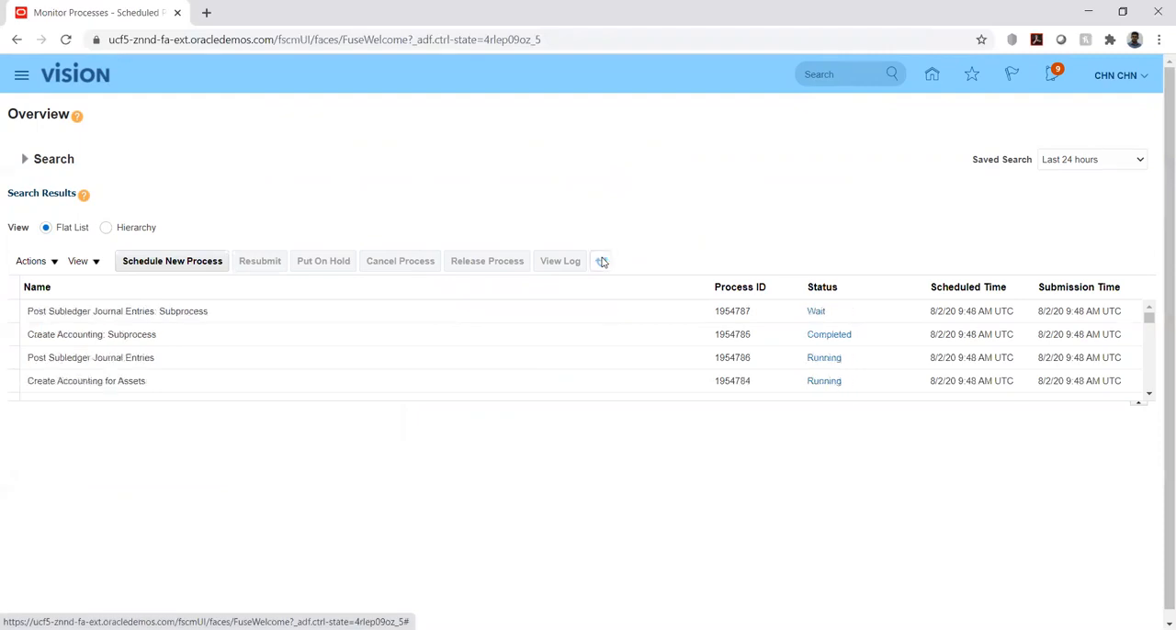
click(602, 262)
click(602, 262)
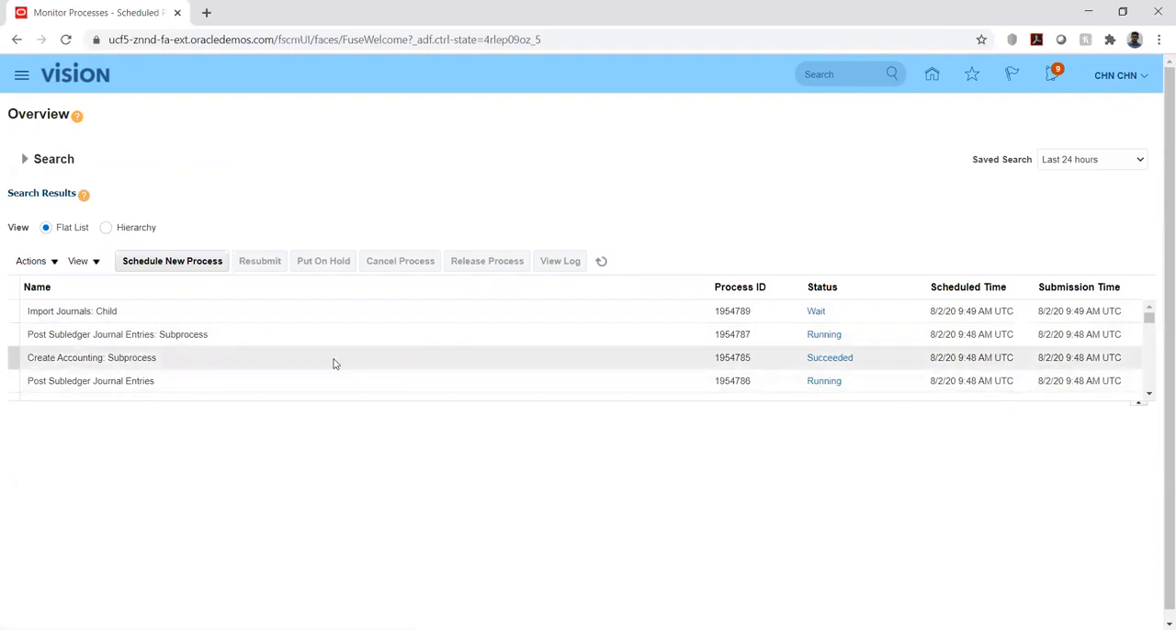
click(602, 262)
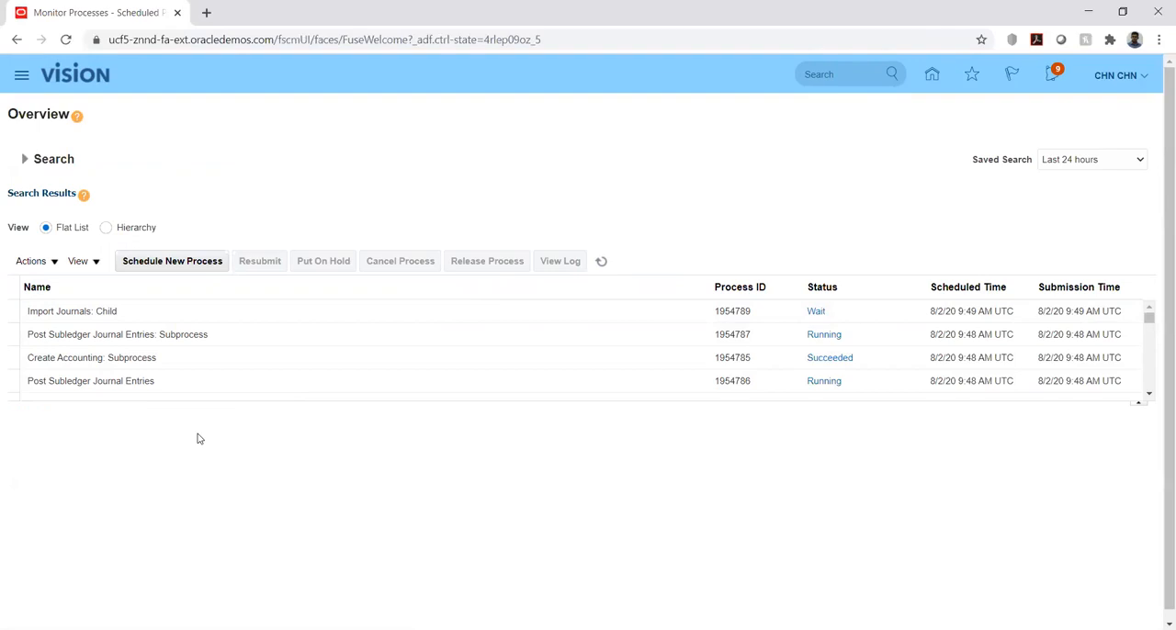
click(603, 263)
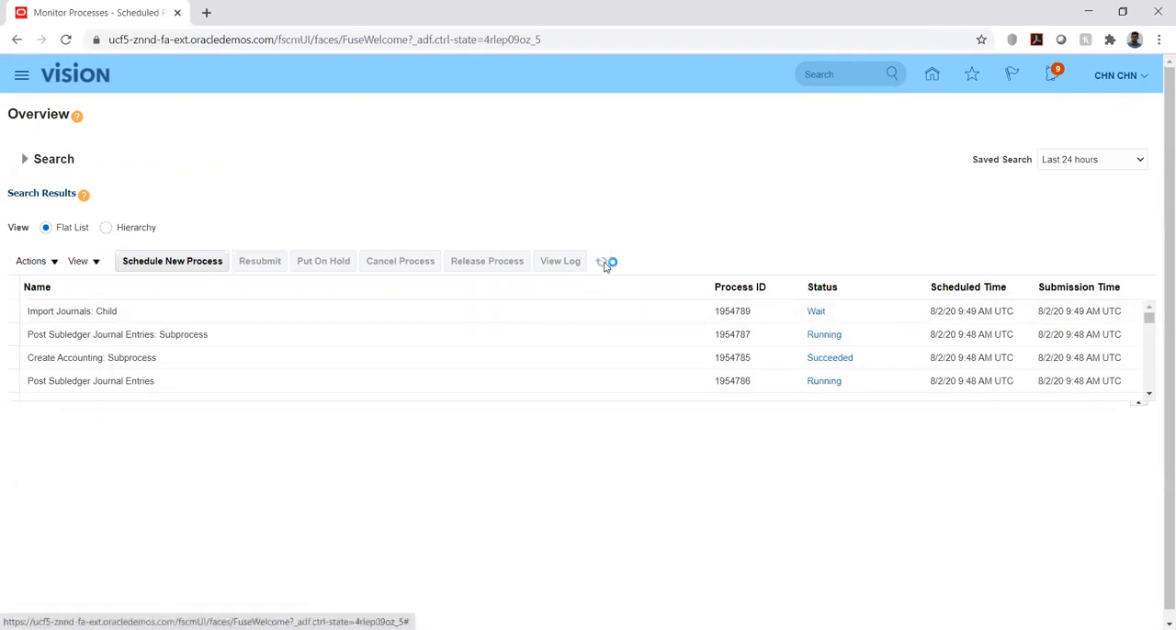
click(603, 263)
click(604, 266)
click(603, 263)
click(605, 266)
click(605, 266)
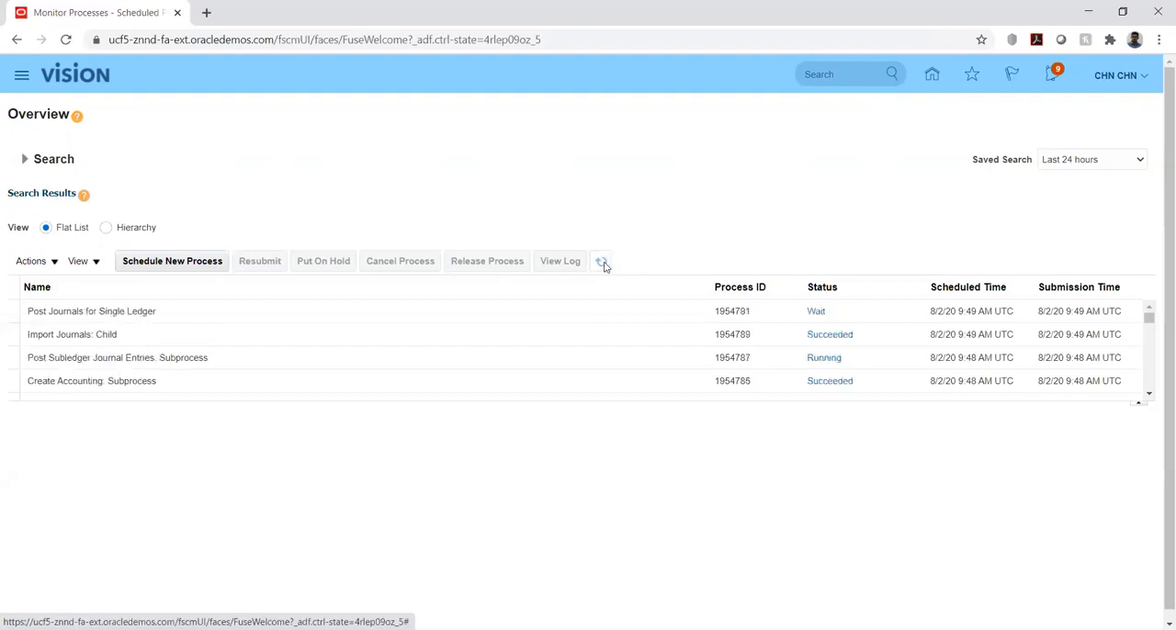
click(603, 264)
click(602, 263)
click(604, 264)
click(604, 265)
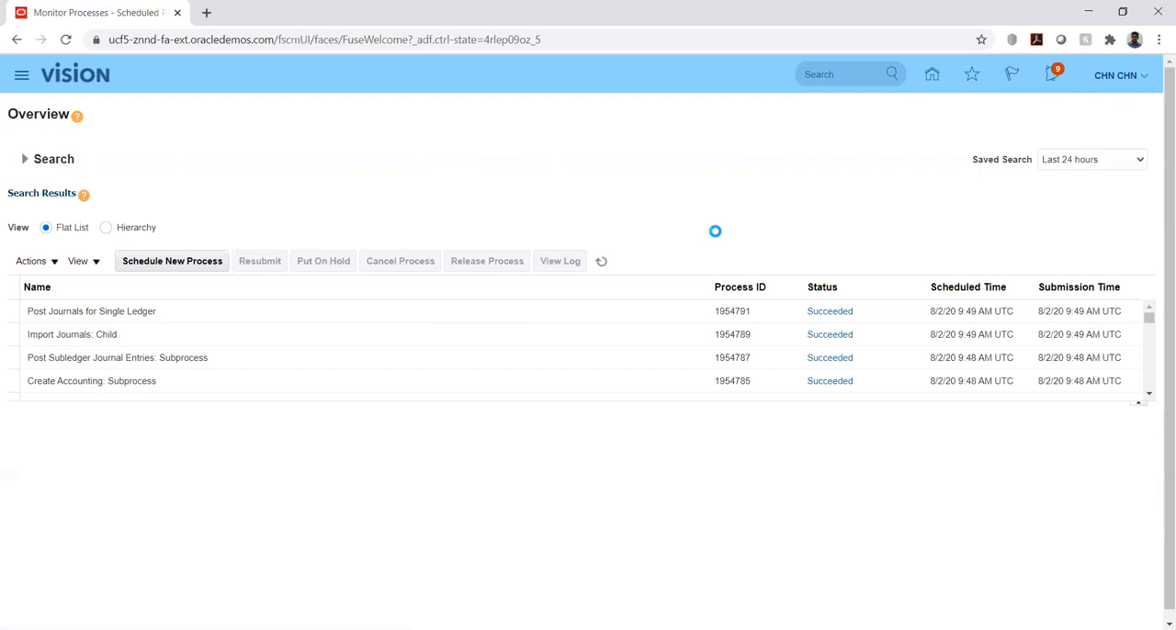
click(601, 261)
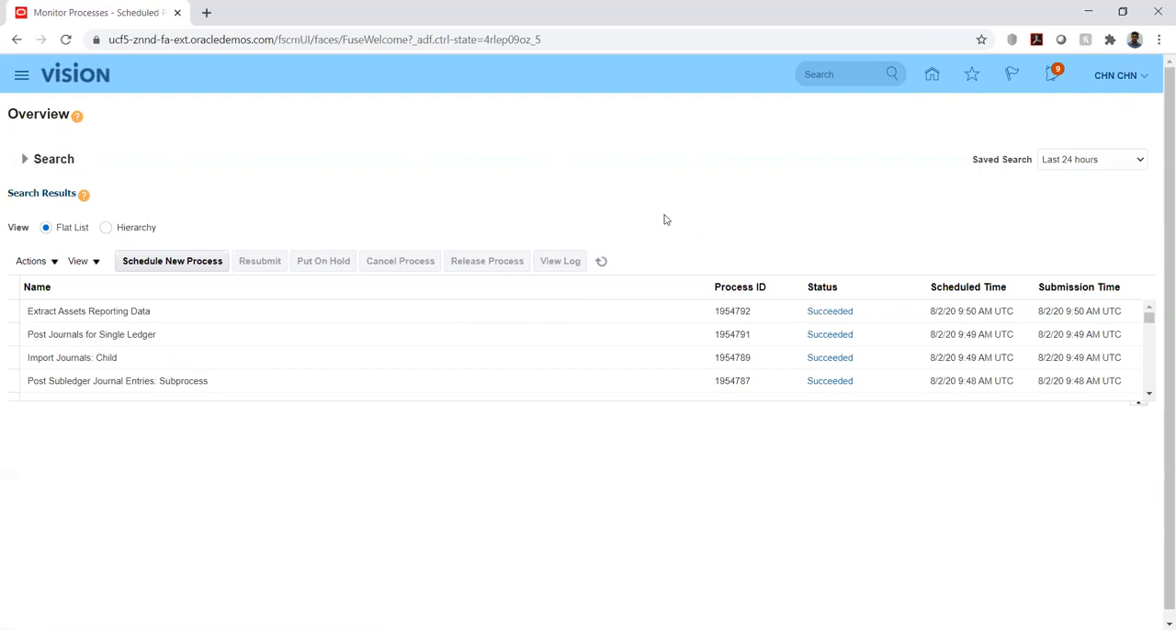
click(601, 261)
Check the log and output attachments of the Import Journals: Child process, and return to the home page
click(382, 358)
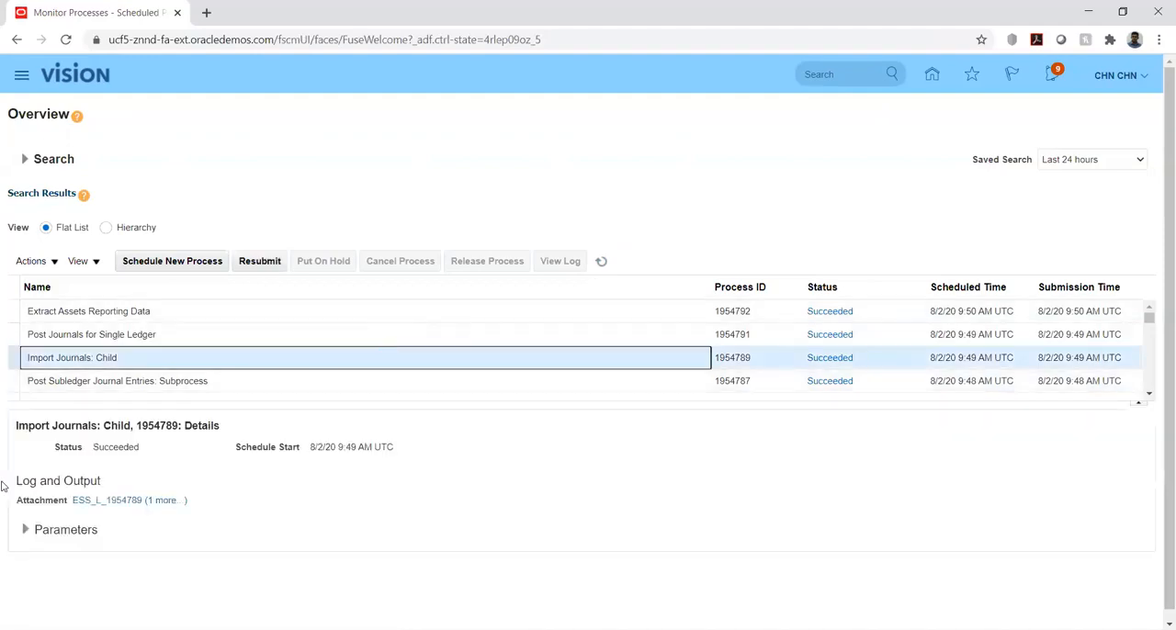
click(165, 491)
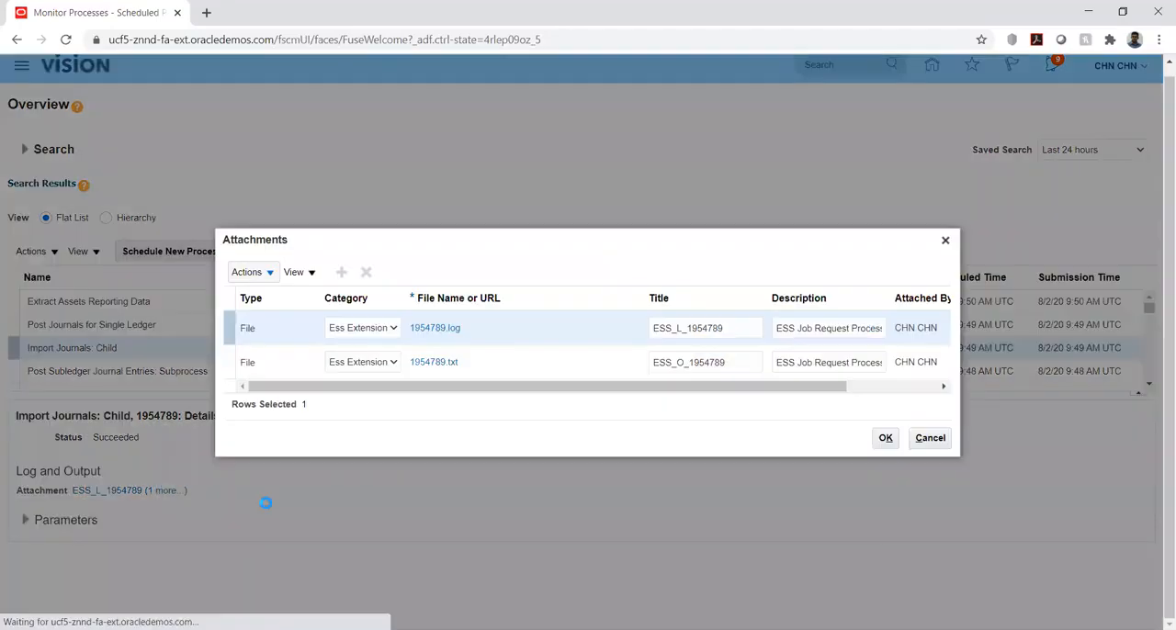
click(886, 439)
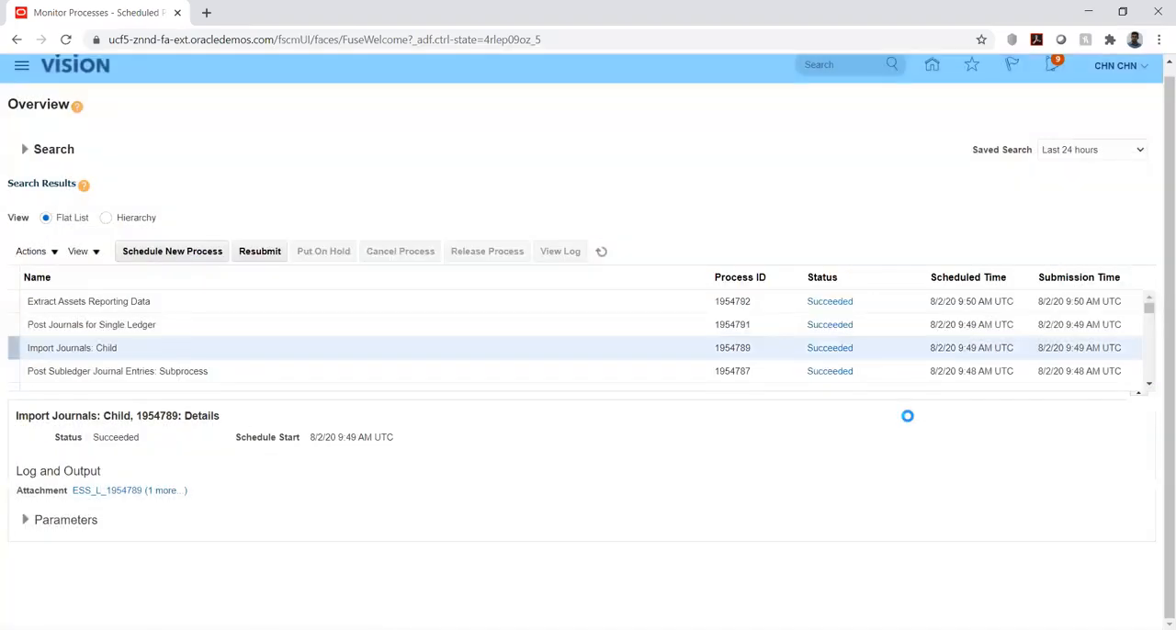
click(933, 68)
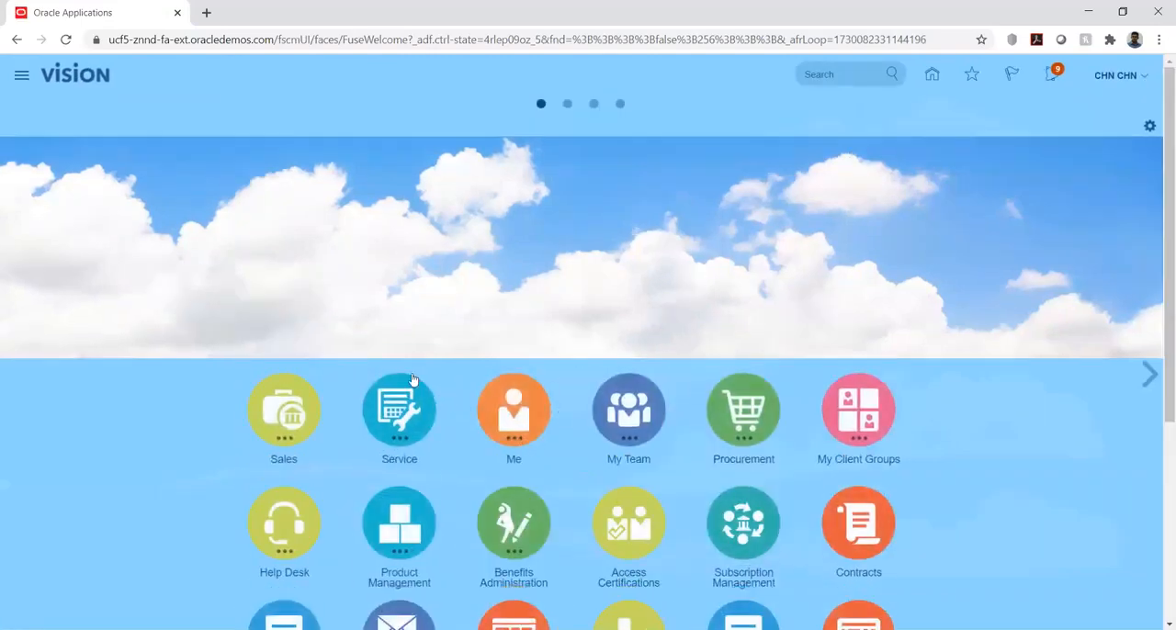
Open the asset inquiry from Fixed Assets and search HWBOOKS for assets in category ASTRA BUILDINGS-ASTRA OFFICE PREMISE
scroll(184, 408, down, 4)
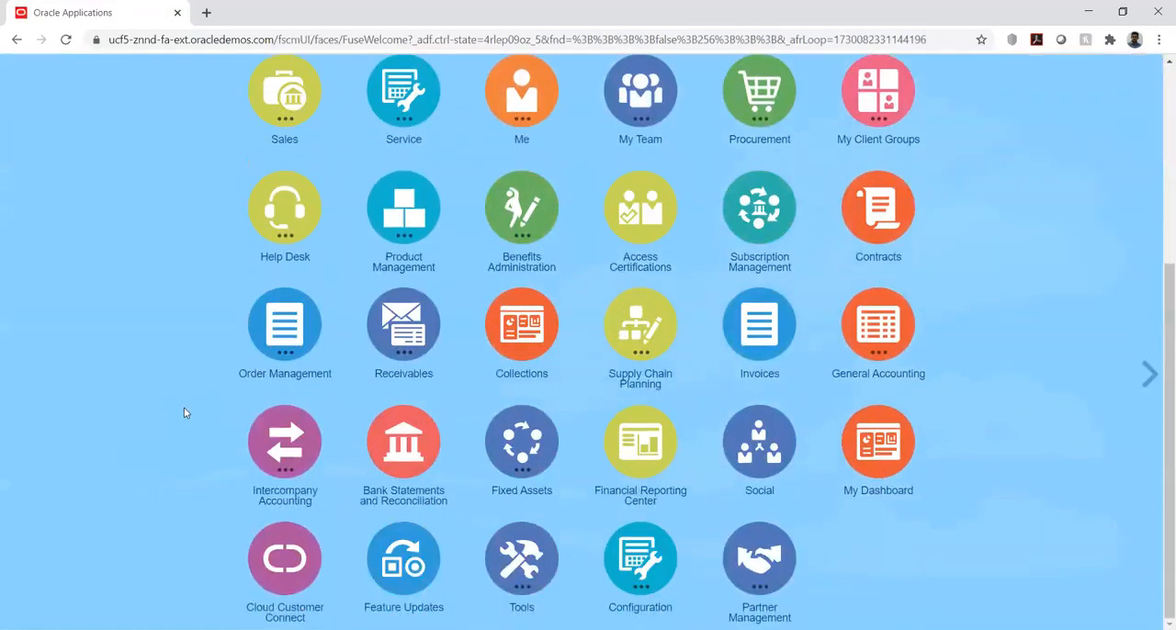
click(522, 444)
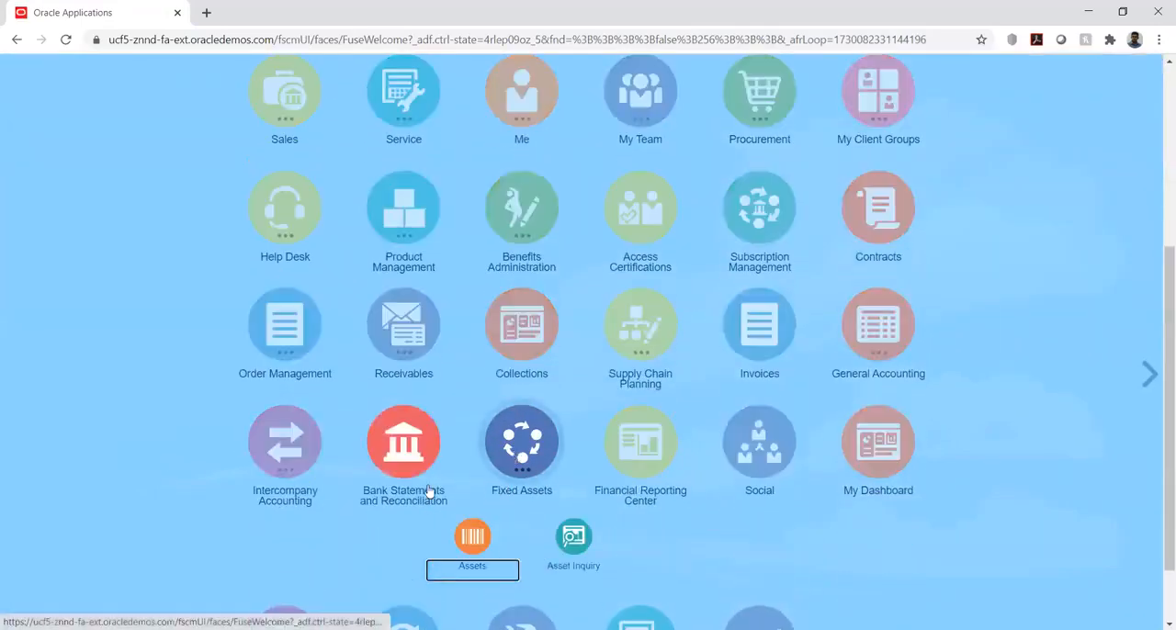
click(474, 547)
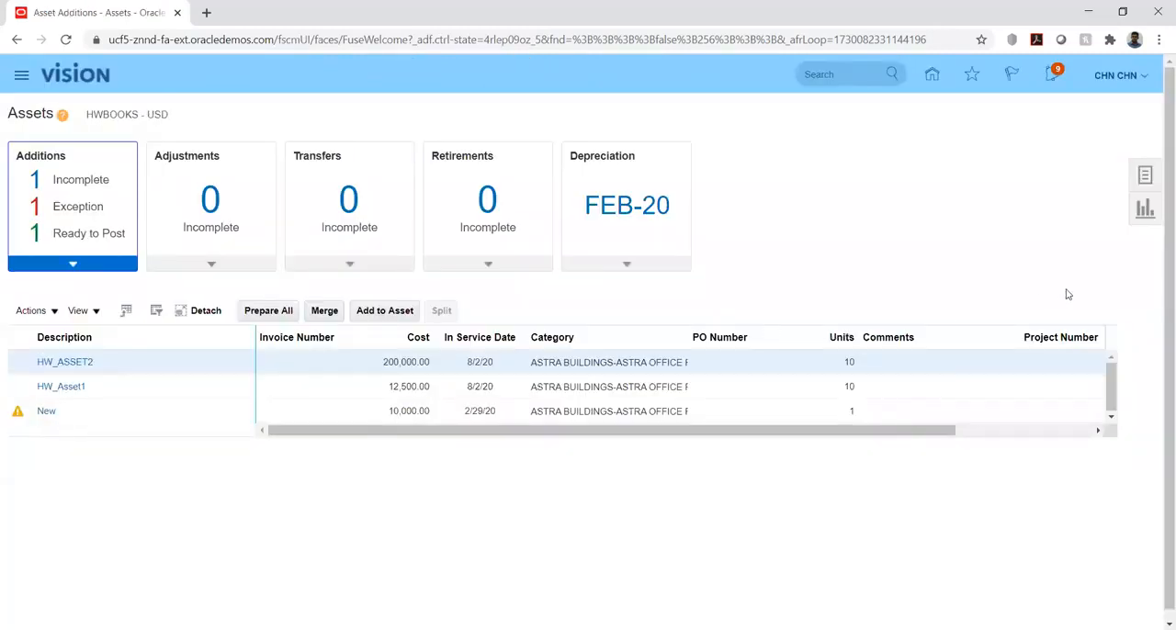
click(1147, 178)
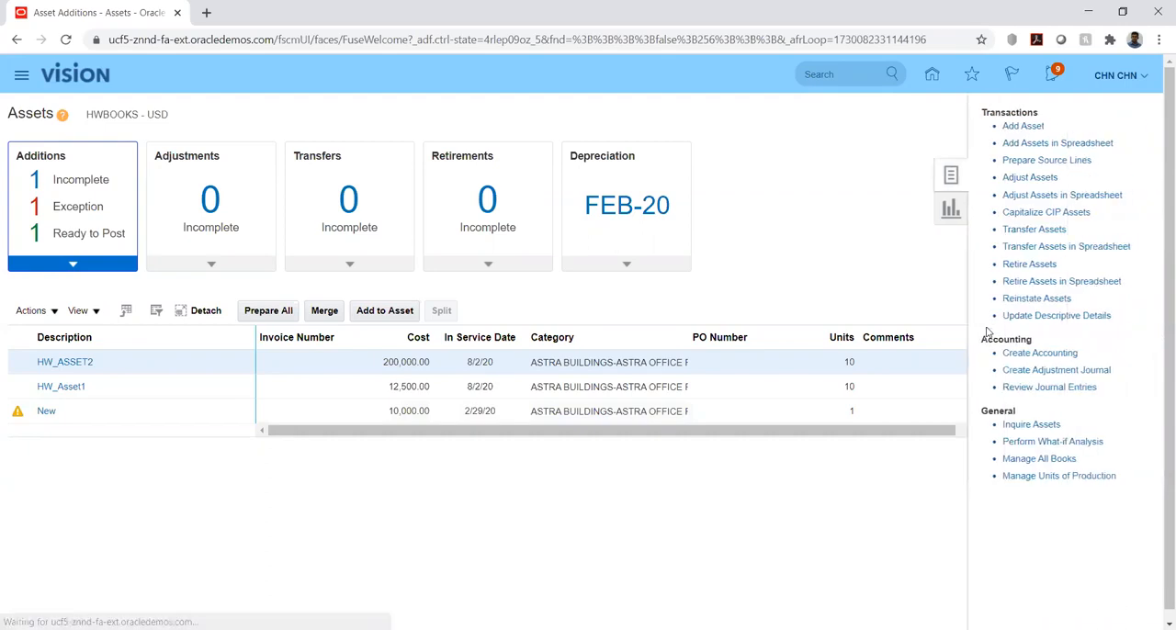
click(1032, 426)
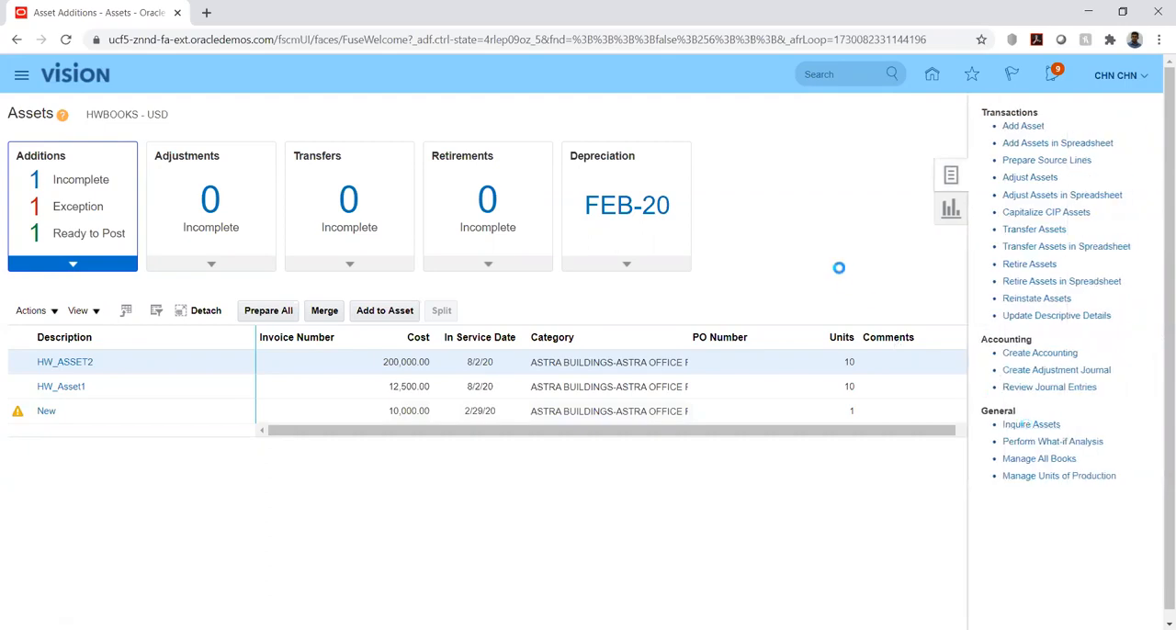
click(278, 272)
key(ctrl+v)
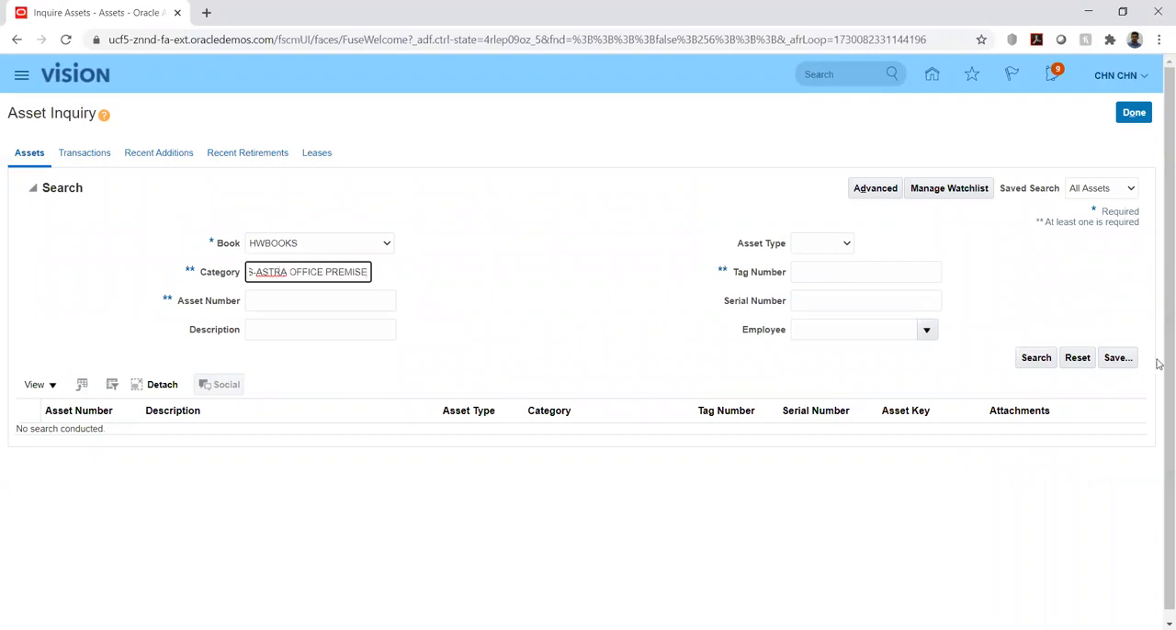
click(1032, 359)
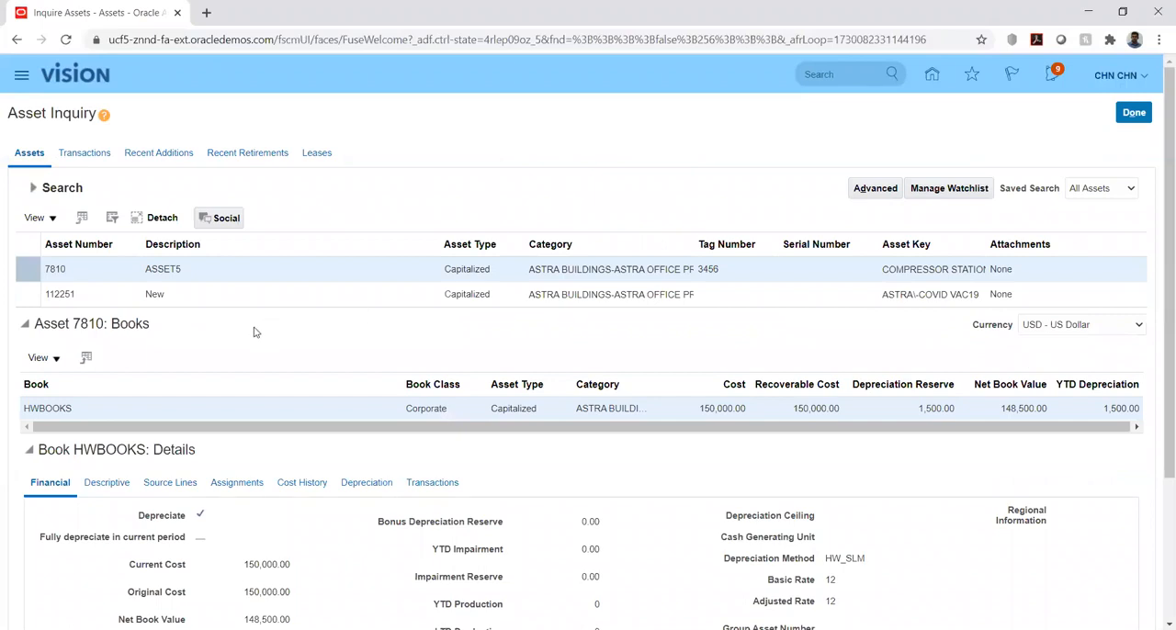
Review the accounting lines for ASSET5's FEB-20 depreciation, then close the asset inquiry
scroll(2, 370, down, 1)
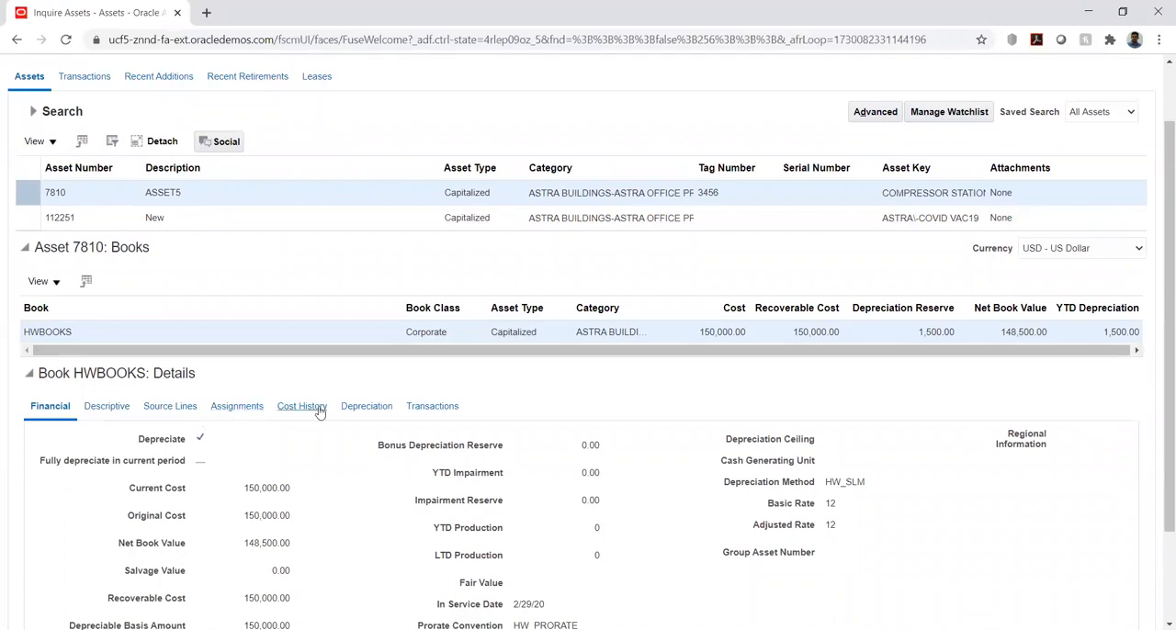
click(367, 408)
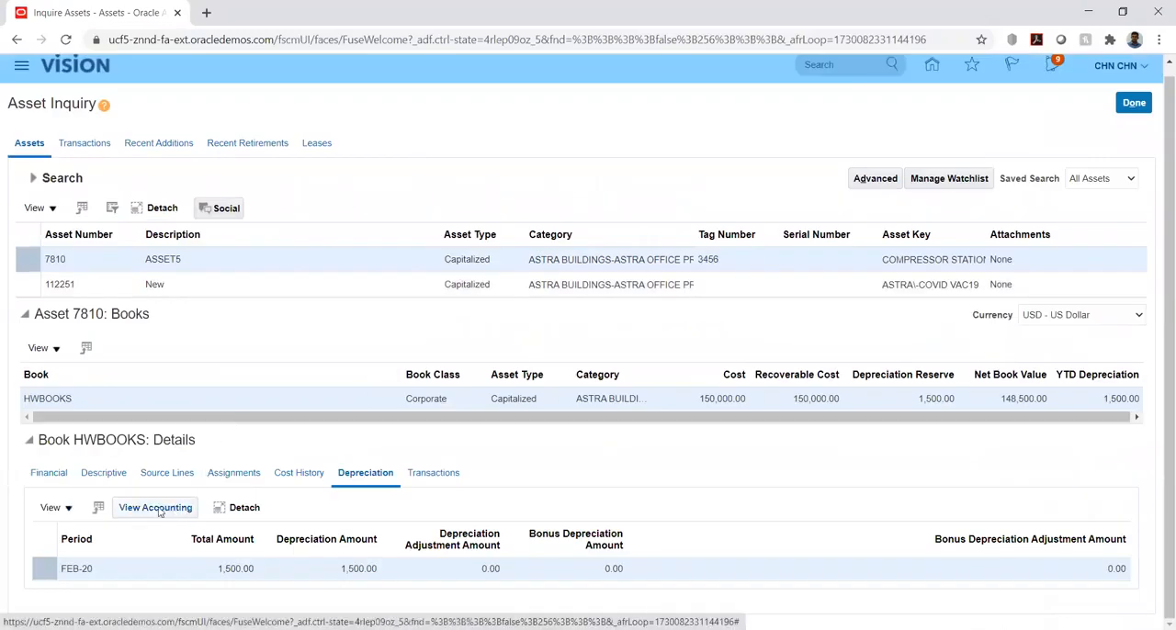
click(159, 509)
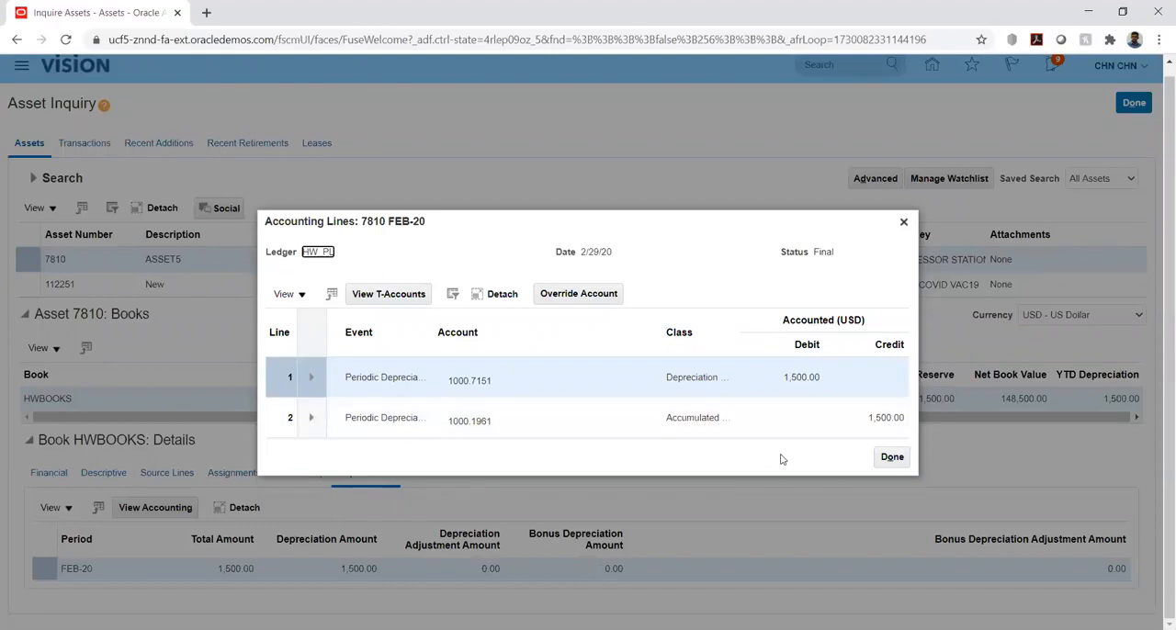
click(891, 458)
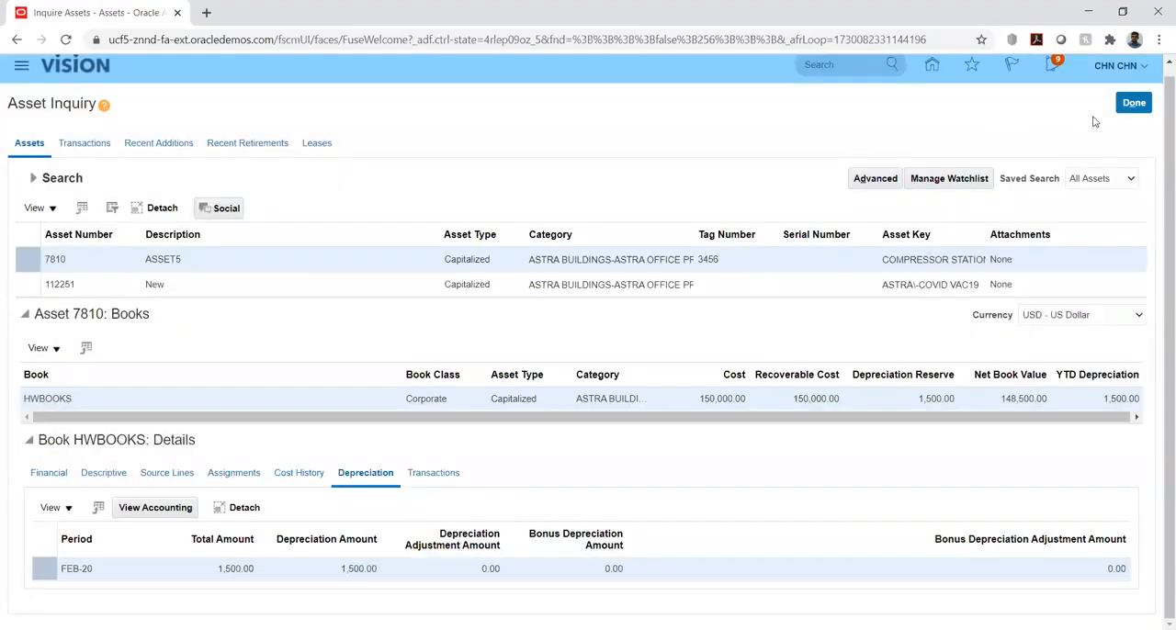
click(1132, 104)
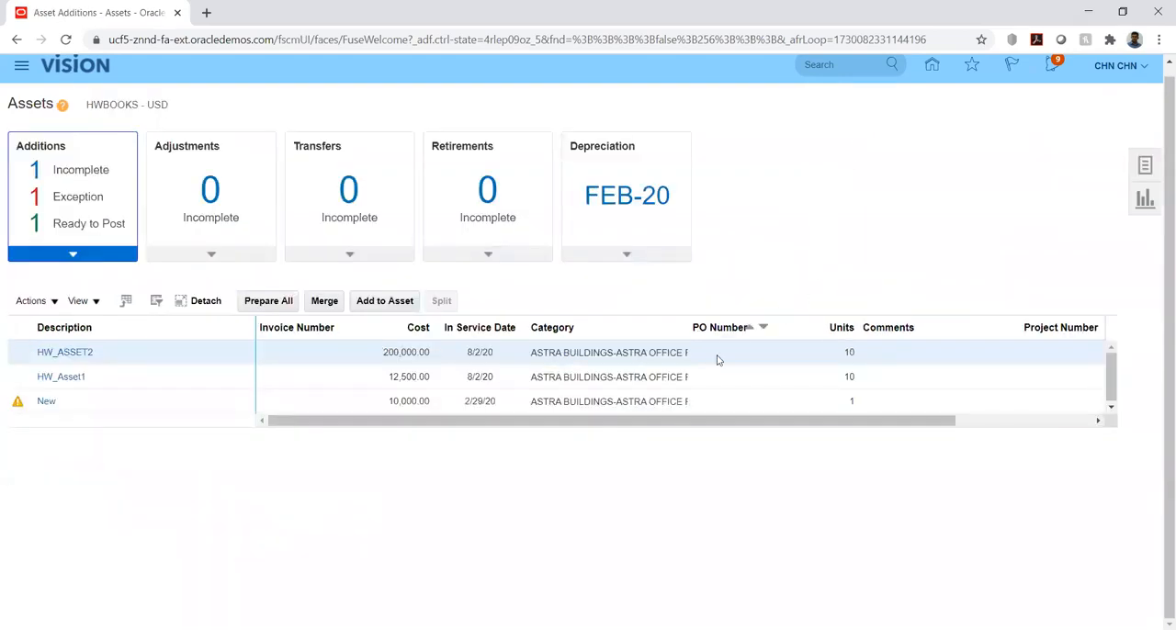
Open Retire Assets and search HWBOOKS for assets in category ASTRA BUILDINGS-ASTRA OFFICE PREMISE
click(1144, 166)
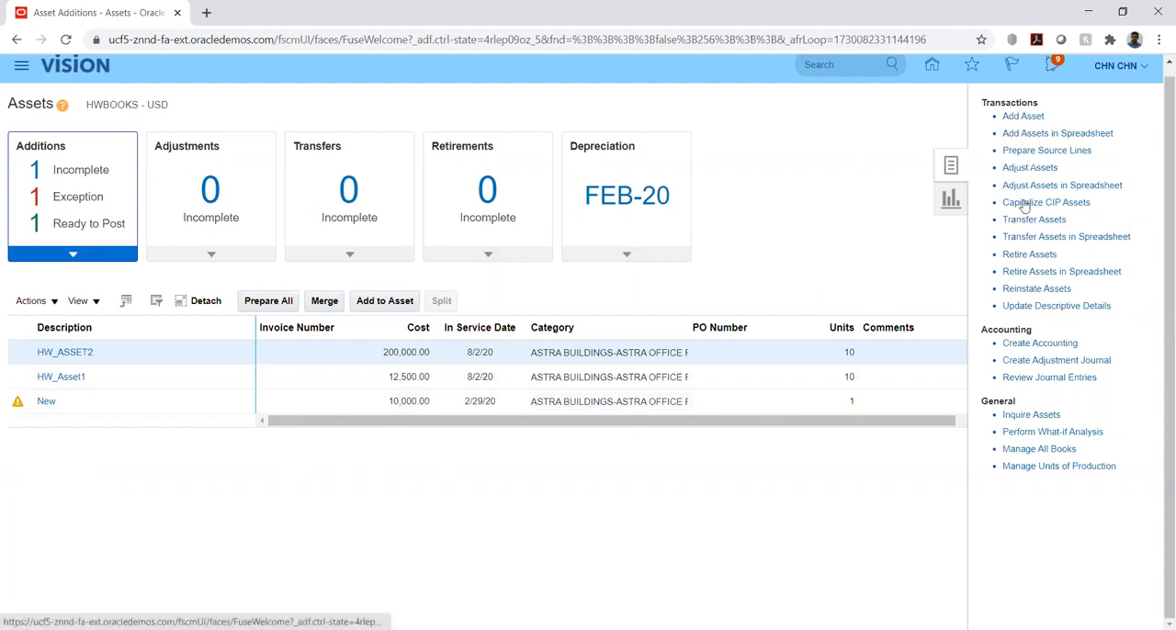
click(1033, 255)
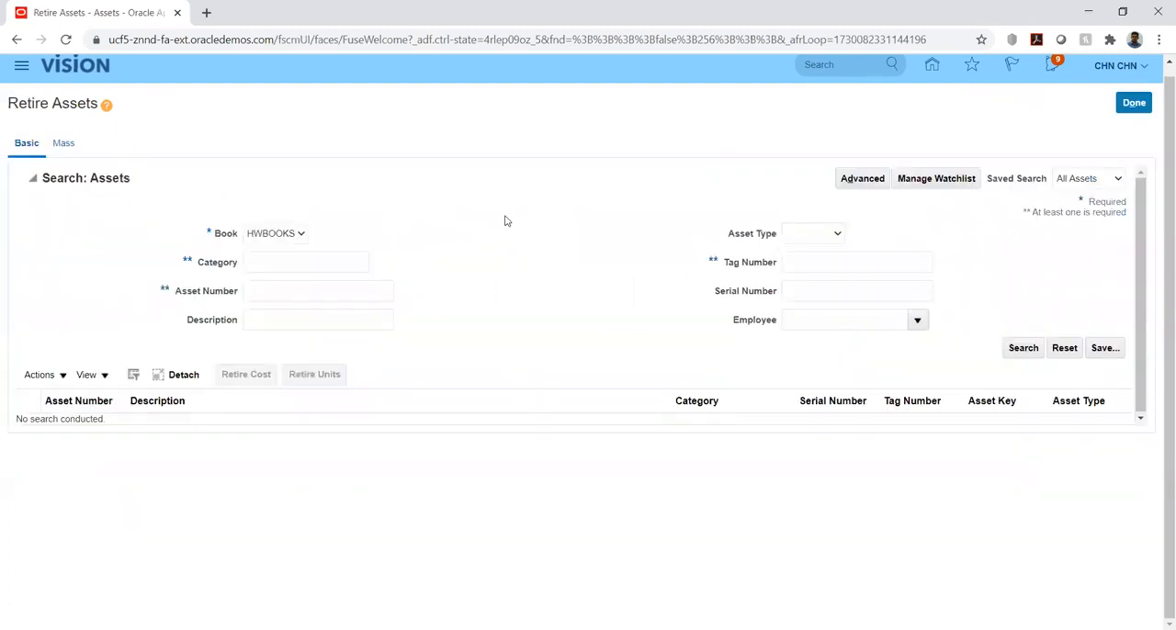
click(297, 264)
text(ASTRA BUILDINGS-ASTRA)
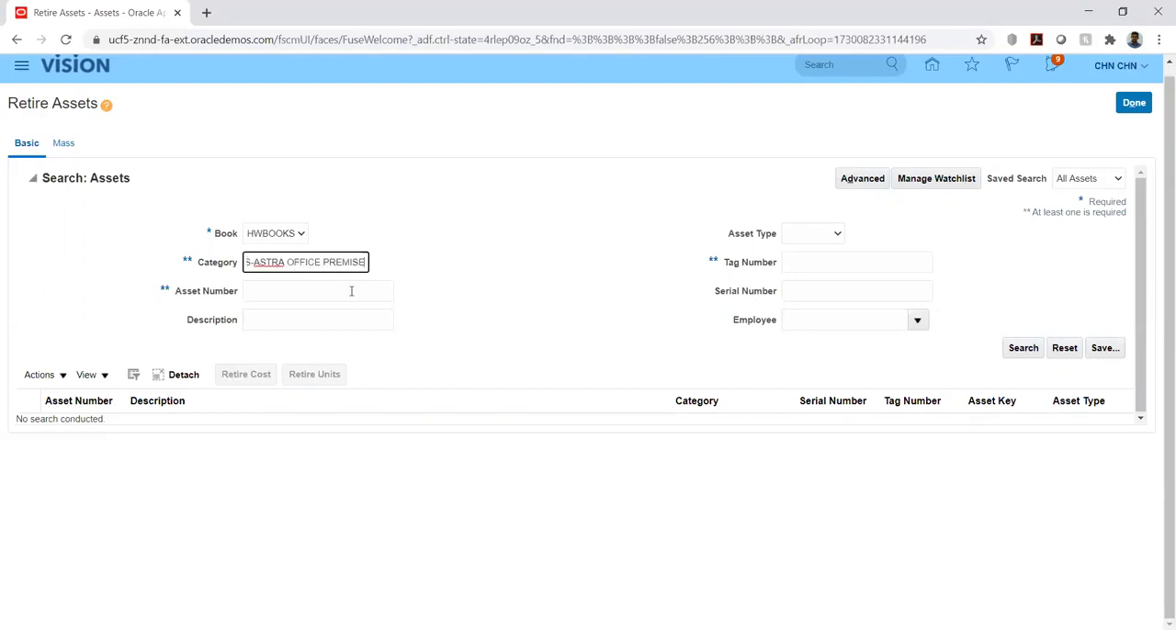
click(1022, 349)
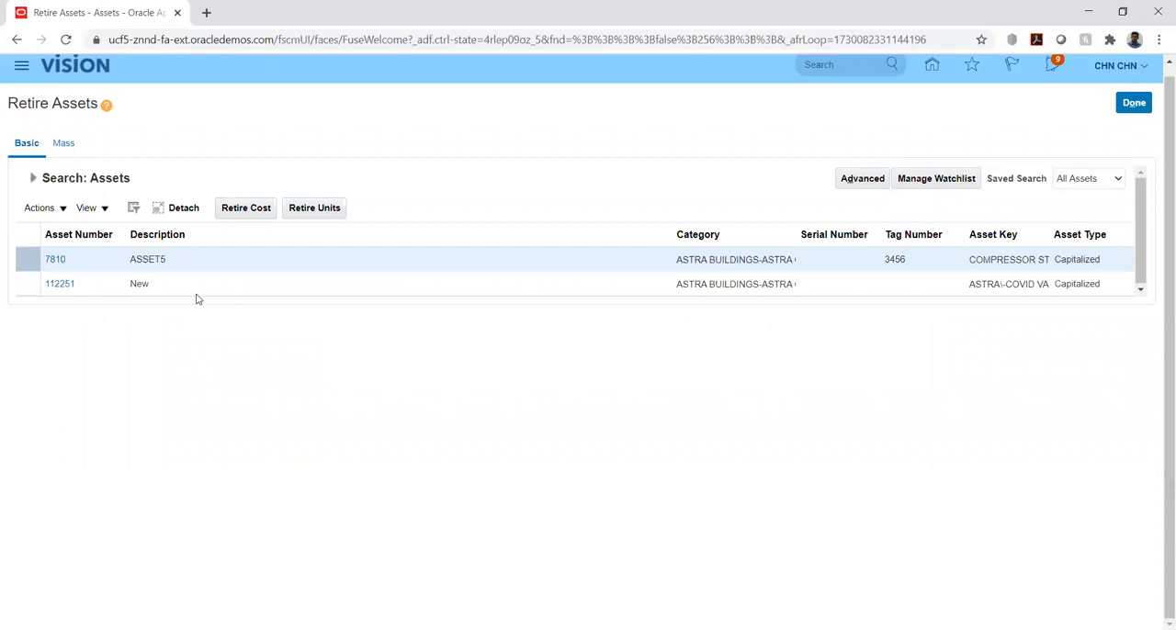
Start a unit retirement for ASSET5 and set its retired units to 2
click(109, 261)
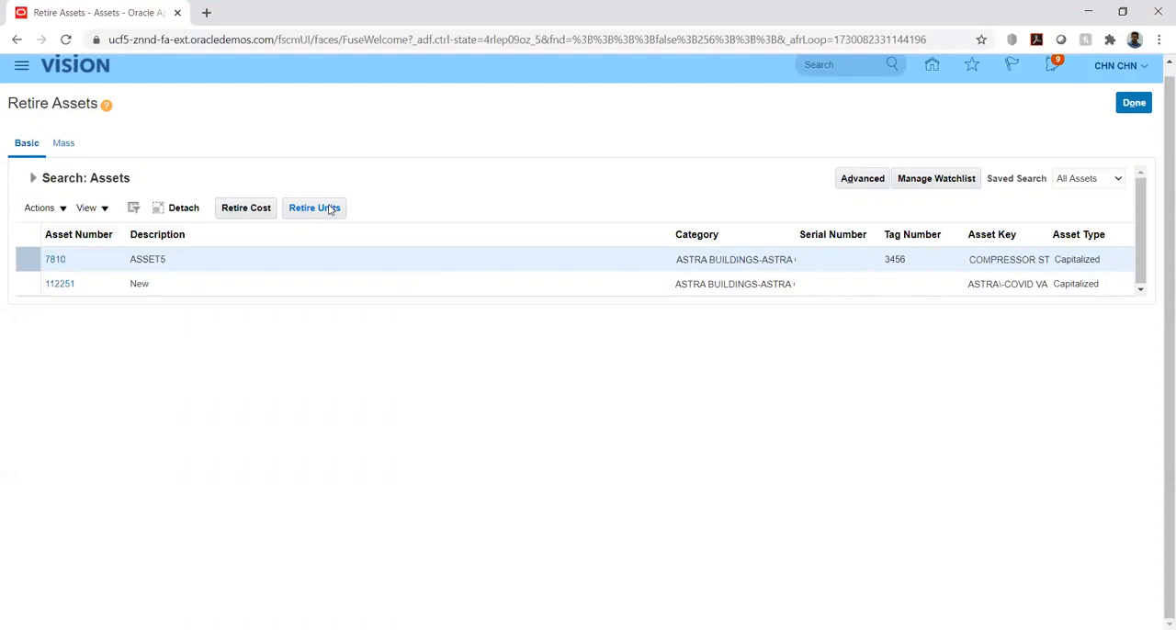
click(196, 260)
click(314, 208)
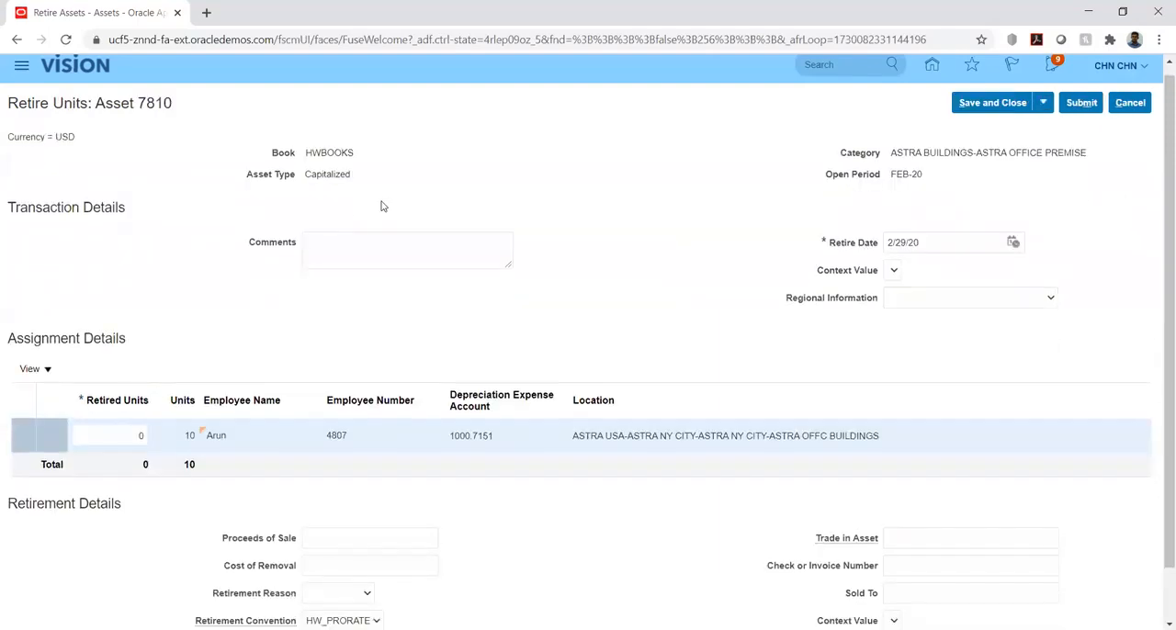
scroll(233, 286, down, 1)
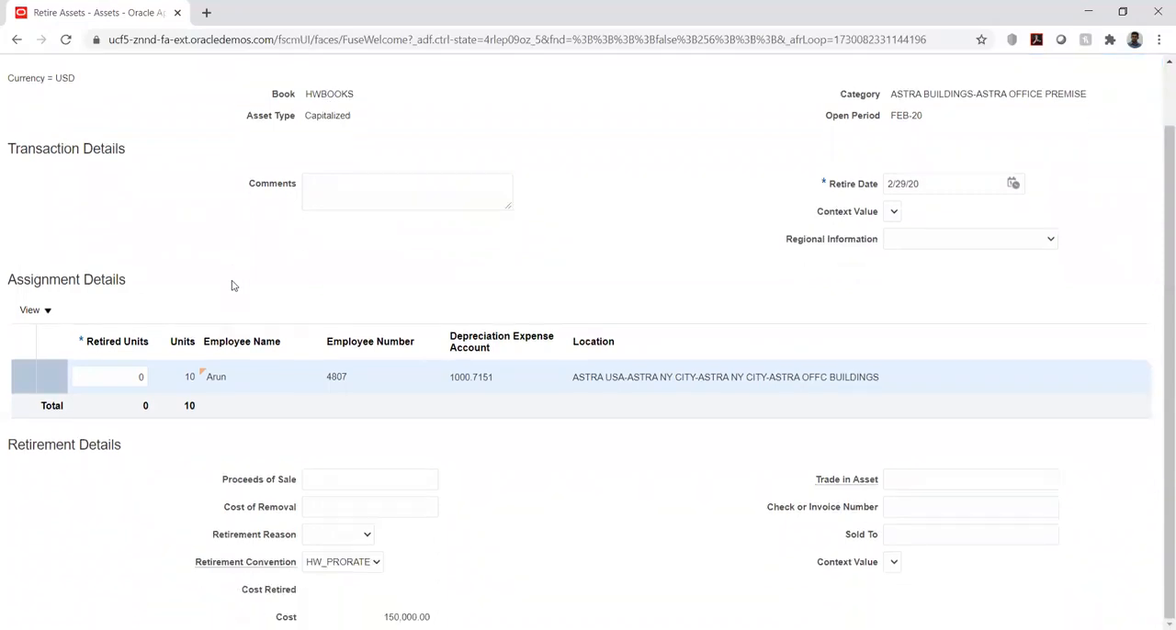
scroll(233, 286, up, 1)
scroll(233, 285, down, 1)
click(133, 377)
double_click(133, 377)
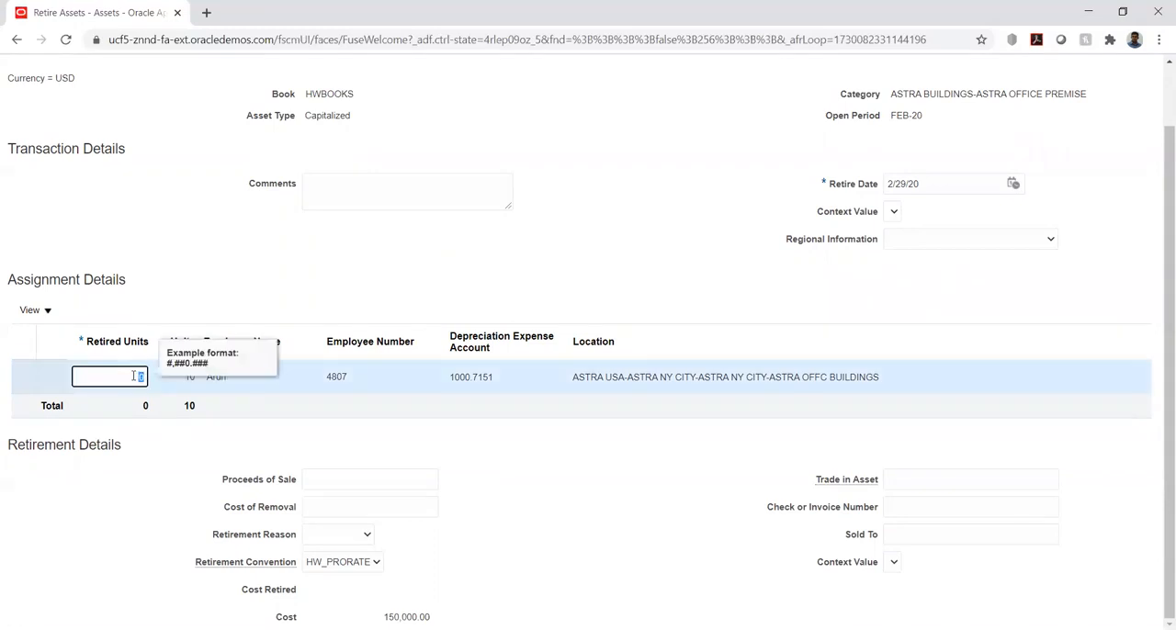
text(2)
click(412, 254)
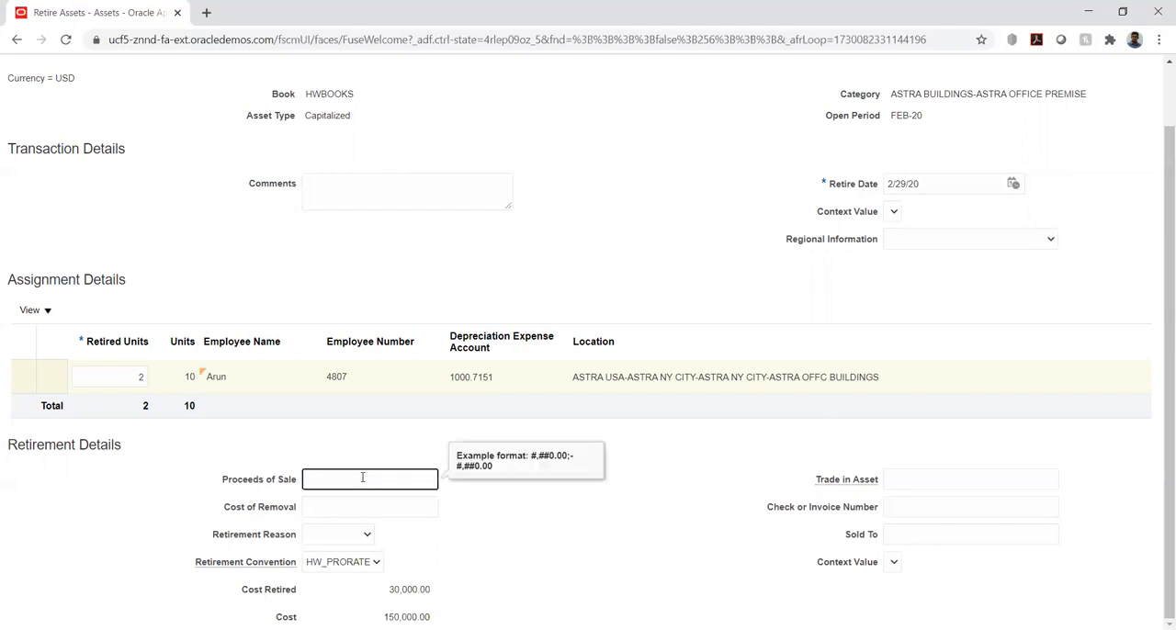
Fill in the retirement details with proceeds of sale 100, cost of removal 50, retirement reason Sale and sold to HW
text(00)
key(Tab)
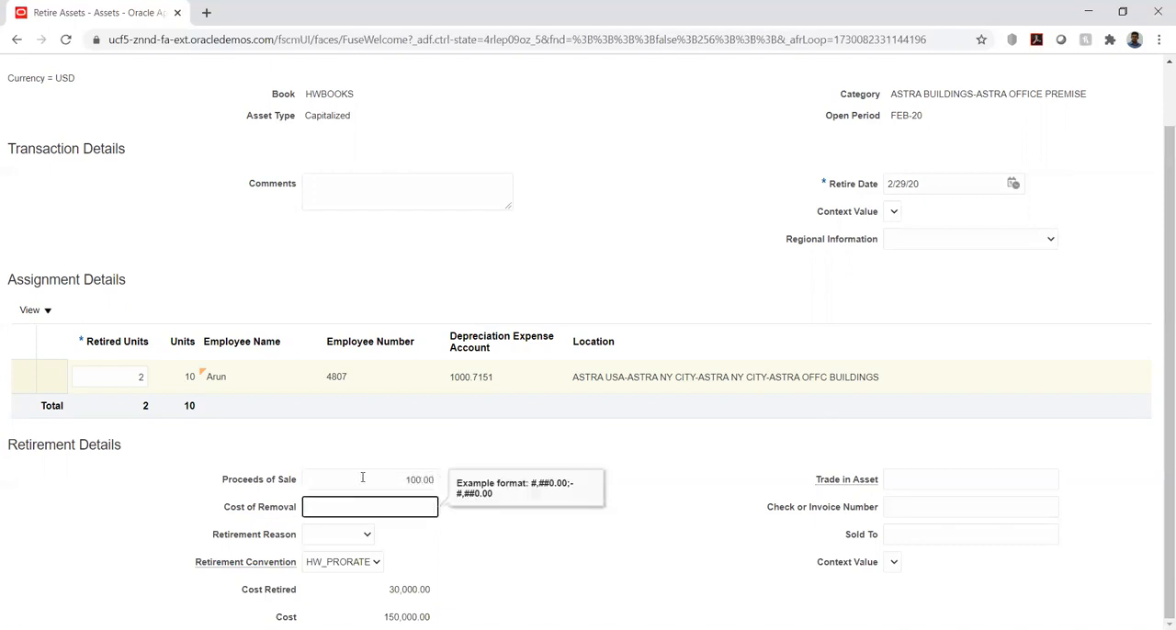
text(50)
key(Tab)
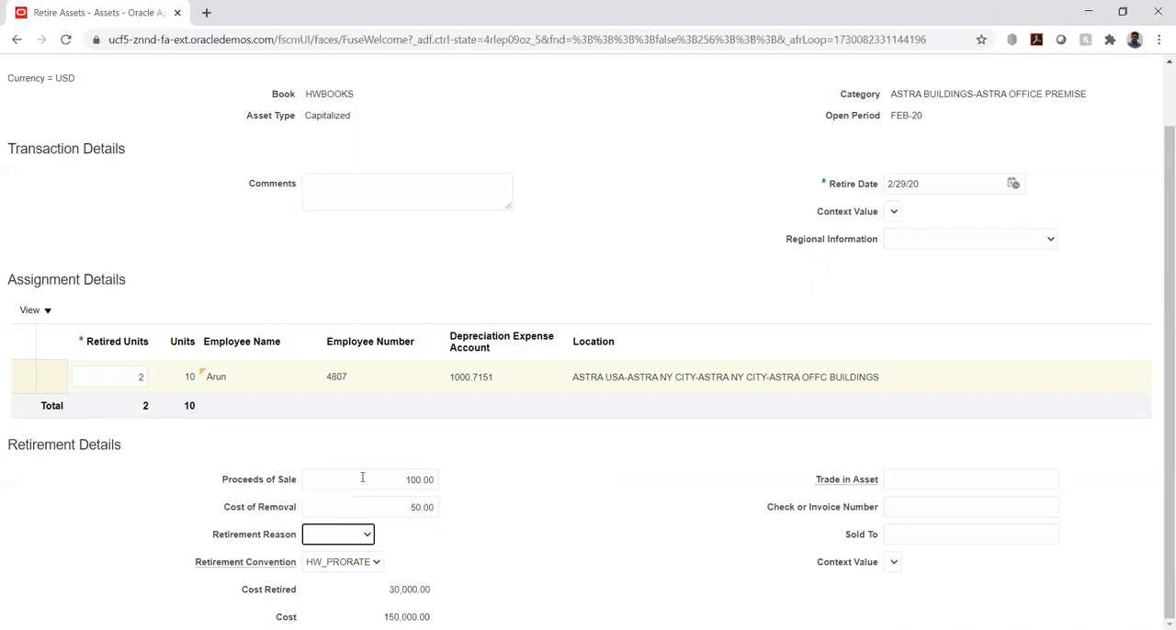
click(356, 537)
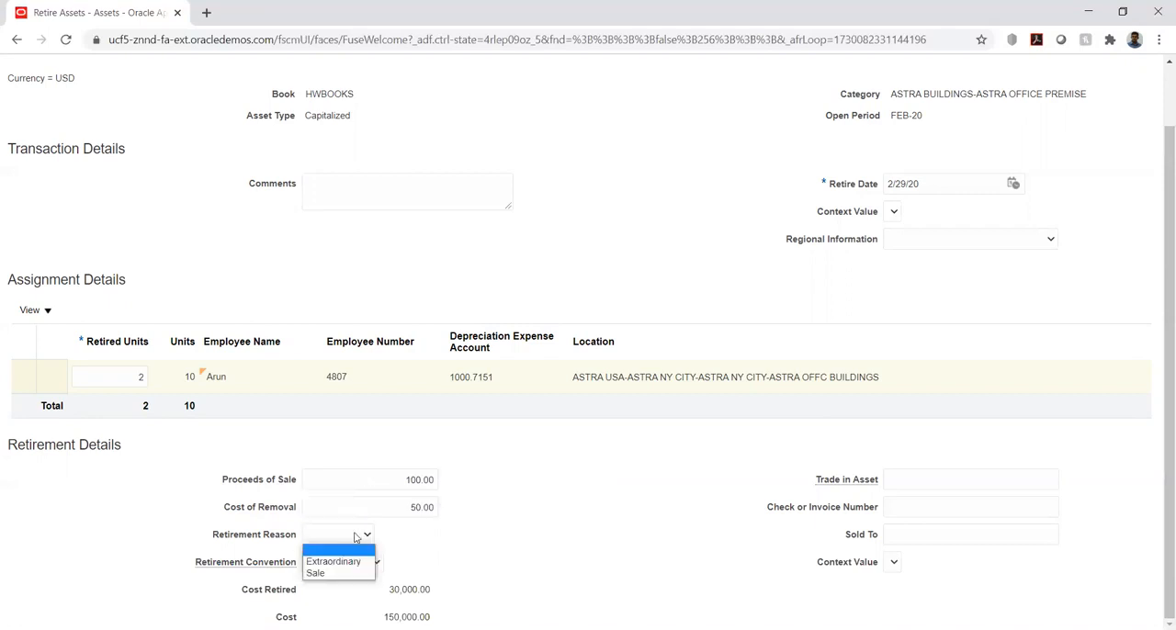
click(339, 573)
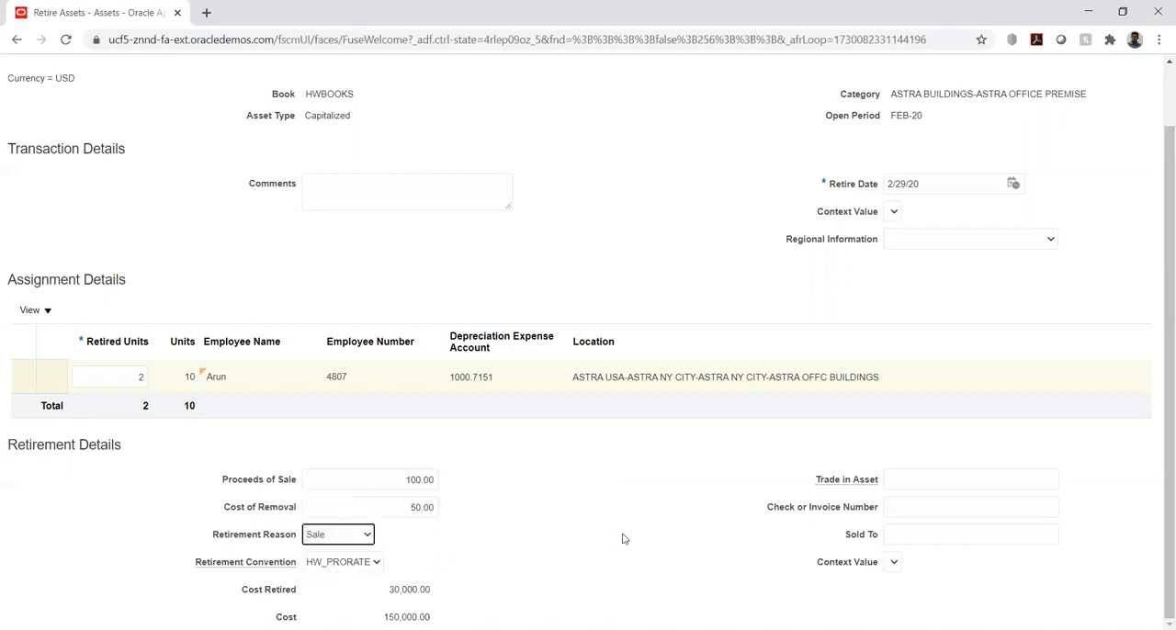
click(922, 535)
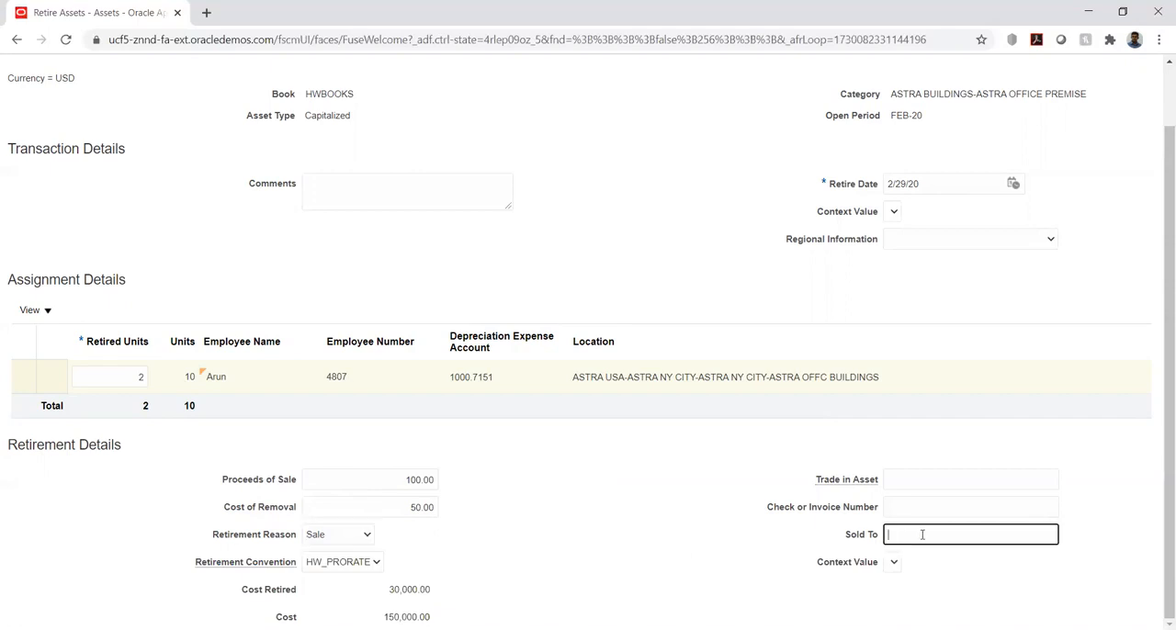
text(HW)
click(588, 497)
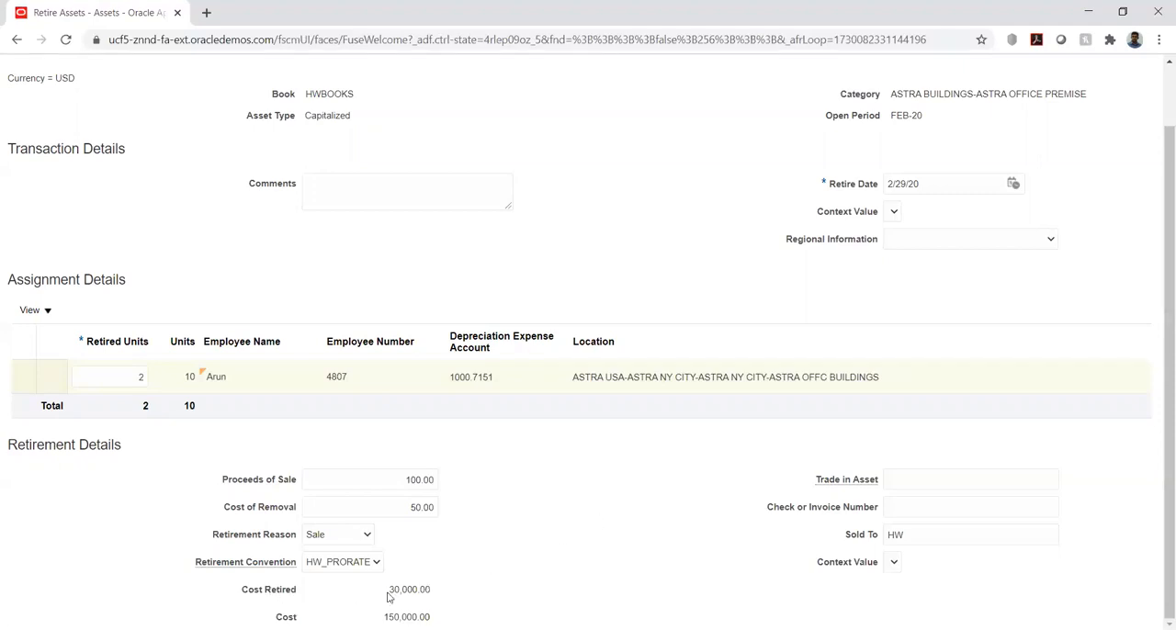
Check the retired cost, submit ASSET5's unit retirement and return to the Assets work area
drag(389, 591, 438, 588)
click(616, 537)
scroll(792, 448, up, 2)
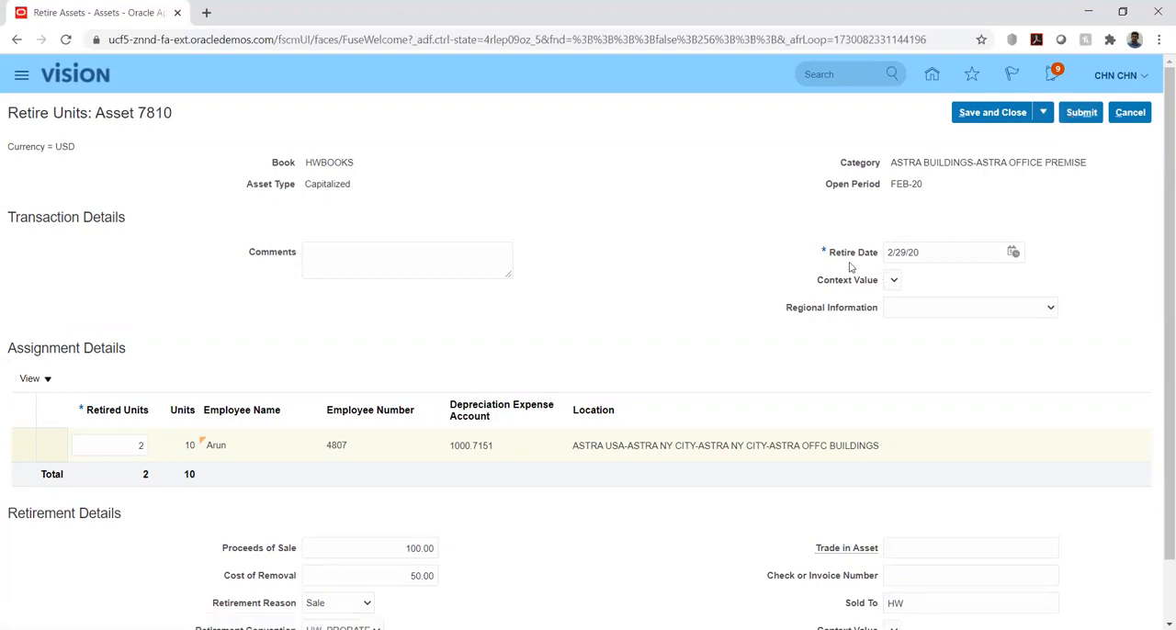
click(1082, 112)
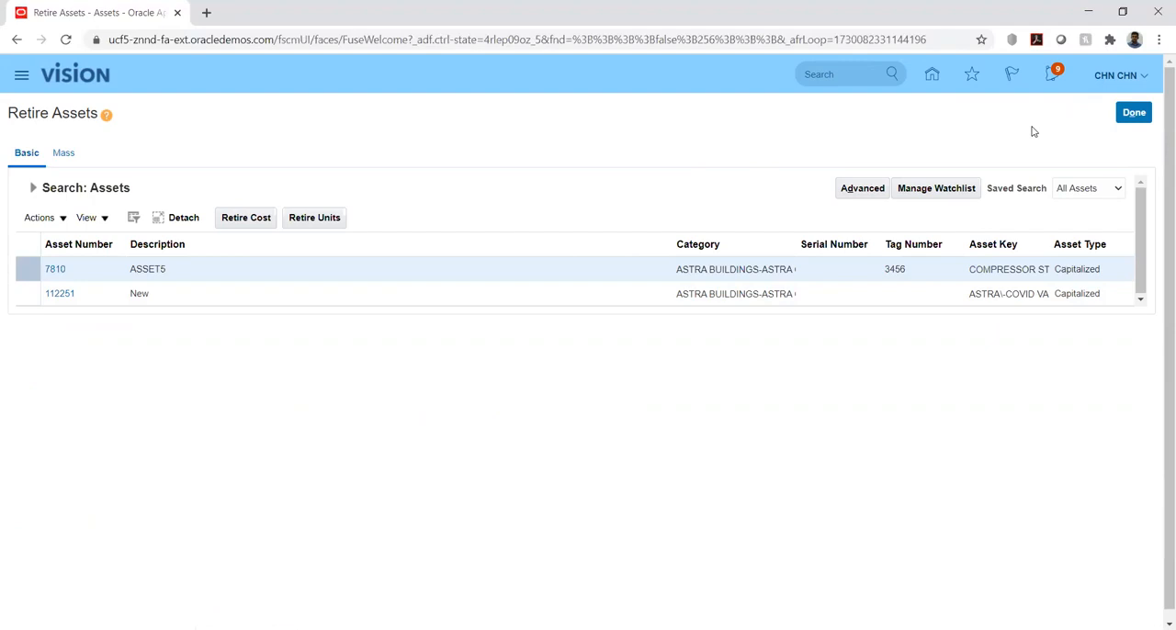
click(1135, 114)
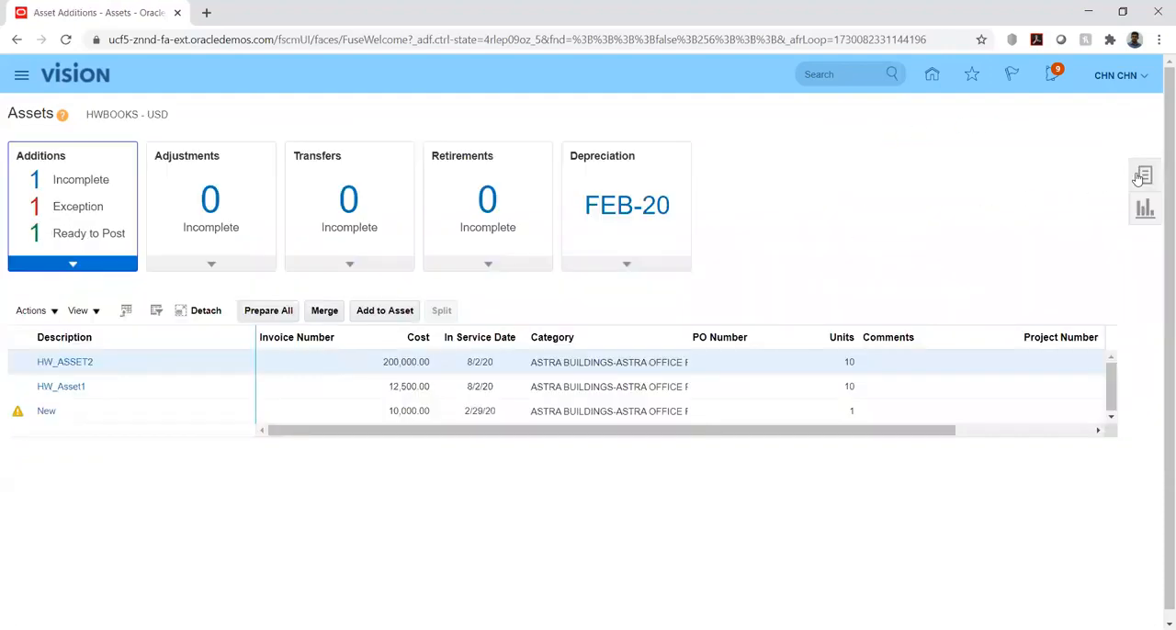
Submit Create Accounting for book HWBOOKS with end date 2/29/20 in Final mode, with transfer and posting to General Ledger
click(1144, 176)
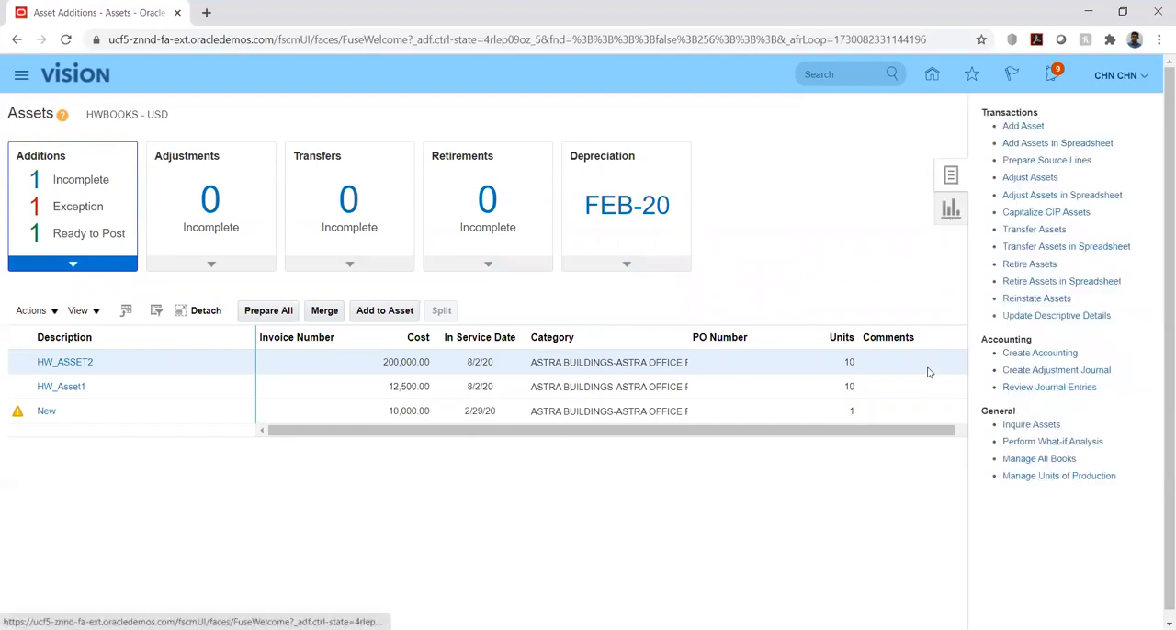
click(1013, 353)
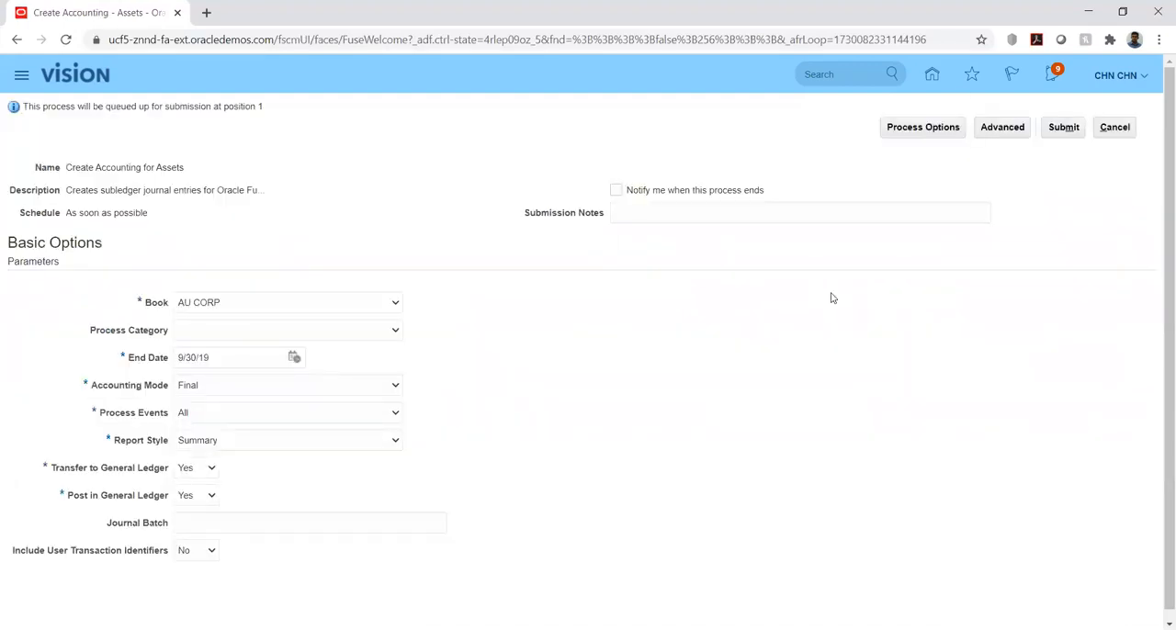
click(358, 311)
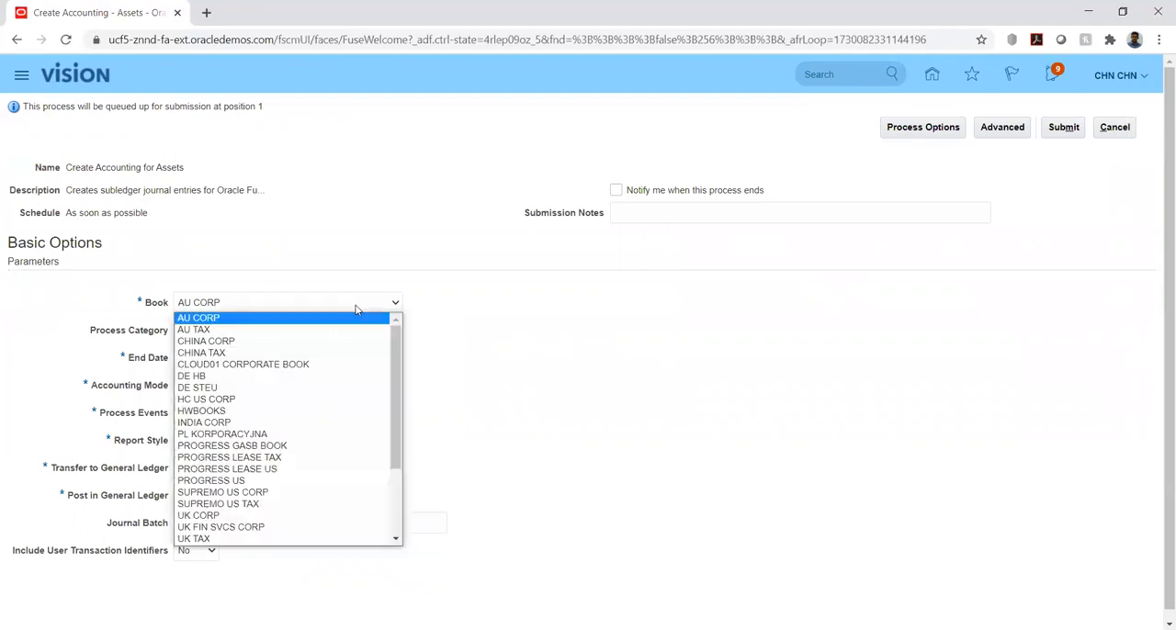
click(349, 420)
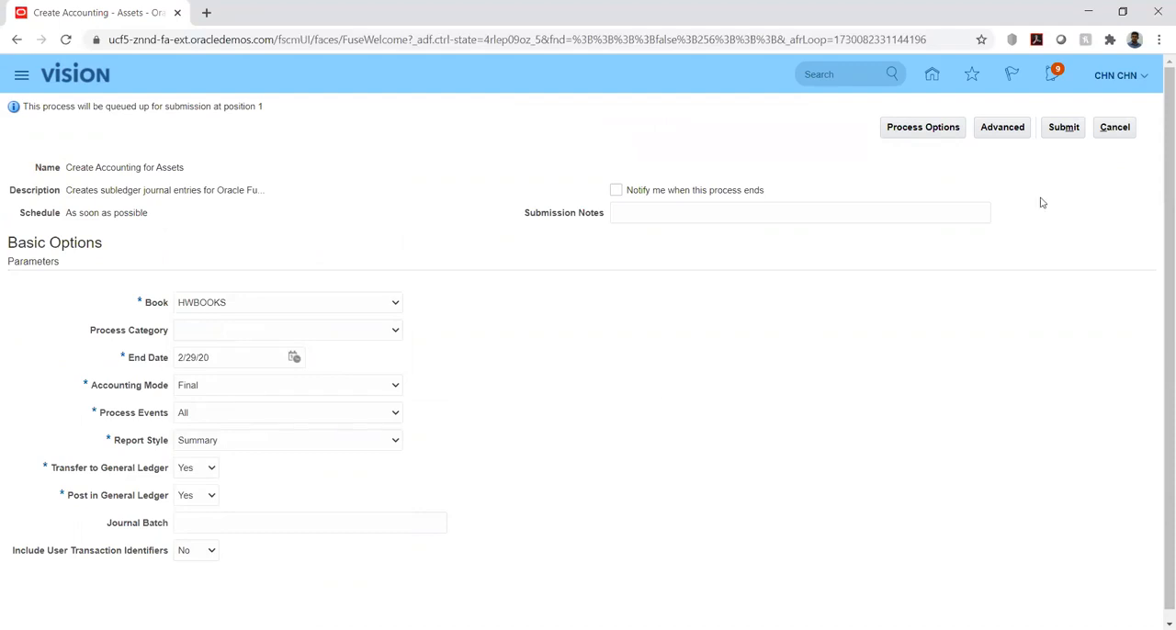
click(1048, 129)
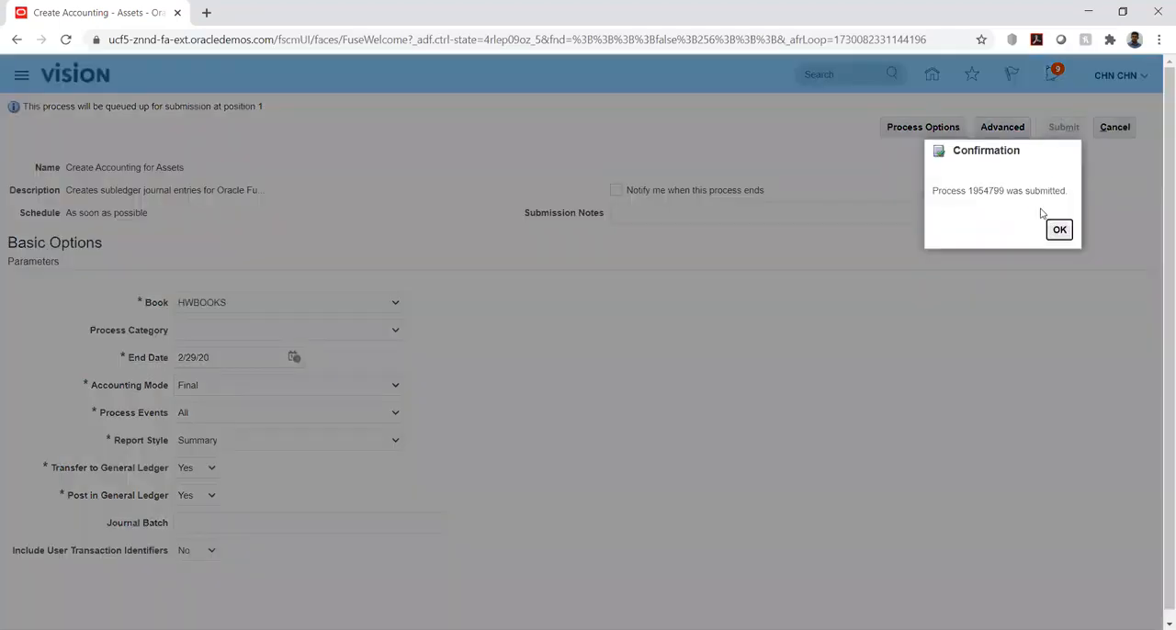
Dismiss the submission confirmation and go to the Scheduled Processes overview
click(1058, 229)
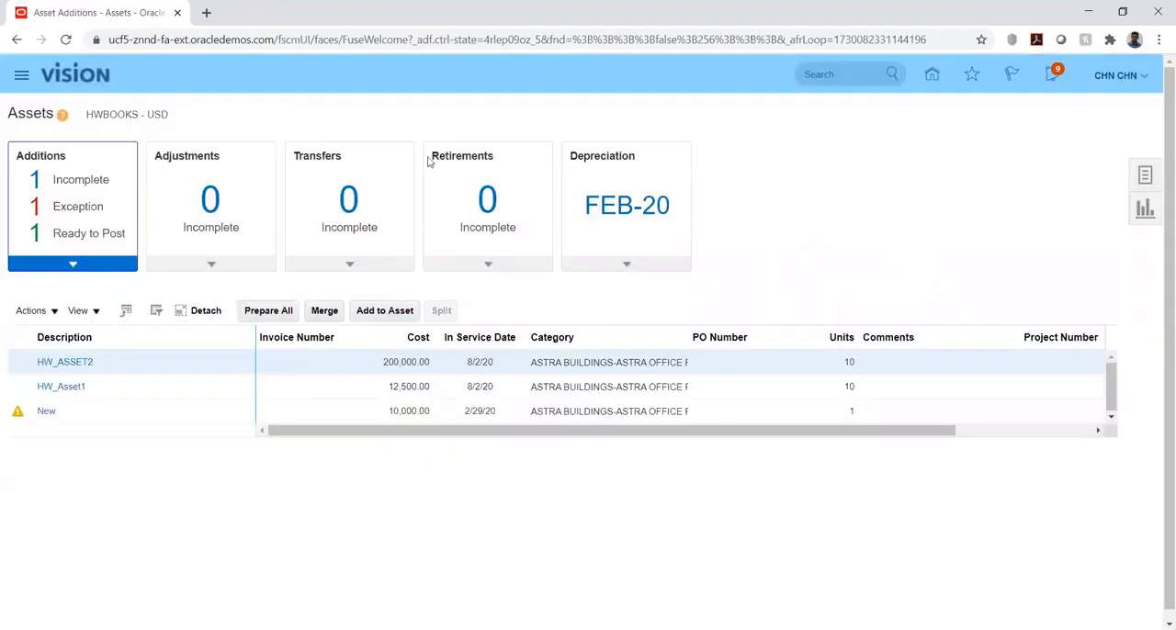
click(21, 80)
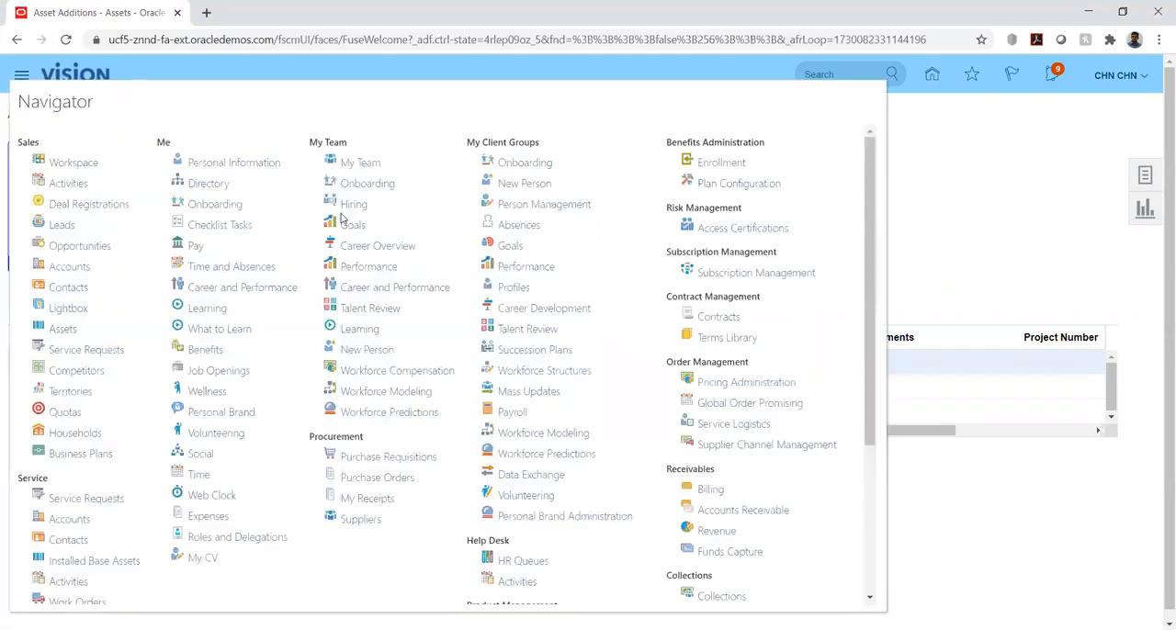
scroll(717, 368, down, 5)
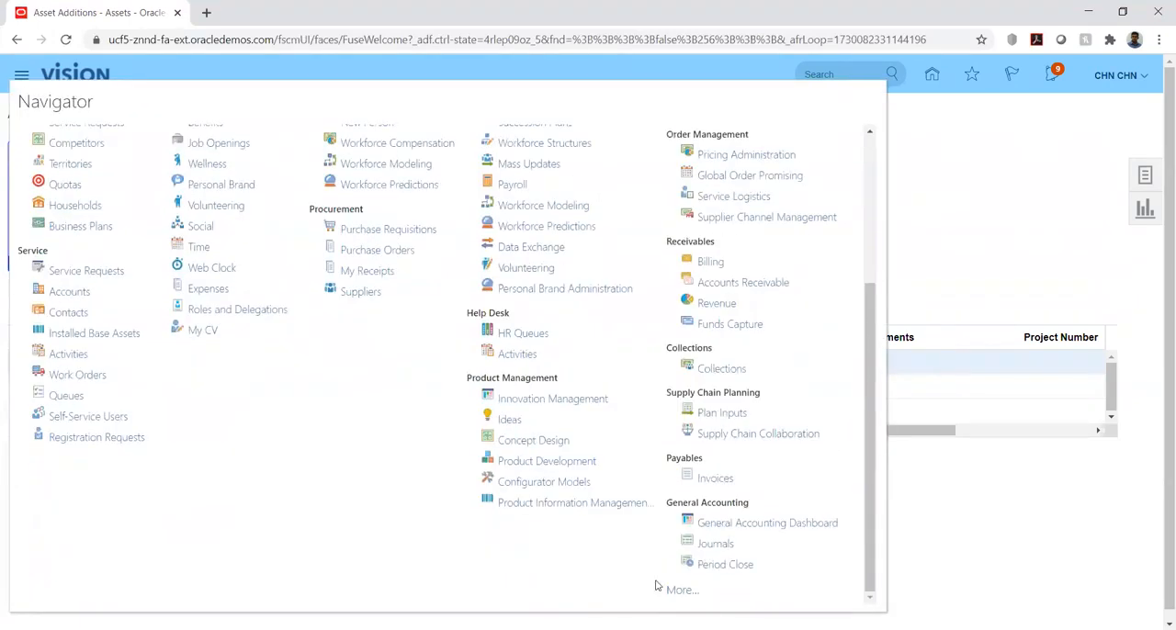
click(682, 591)
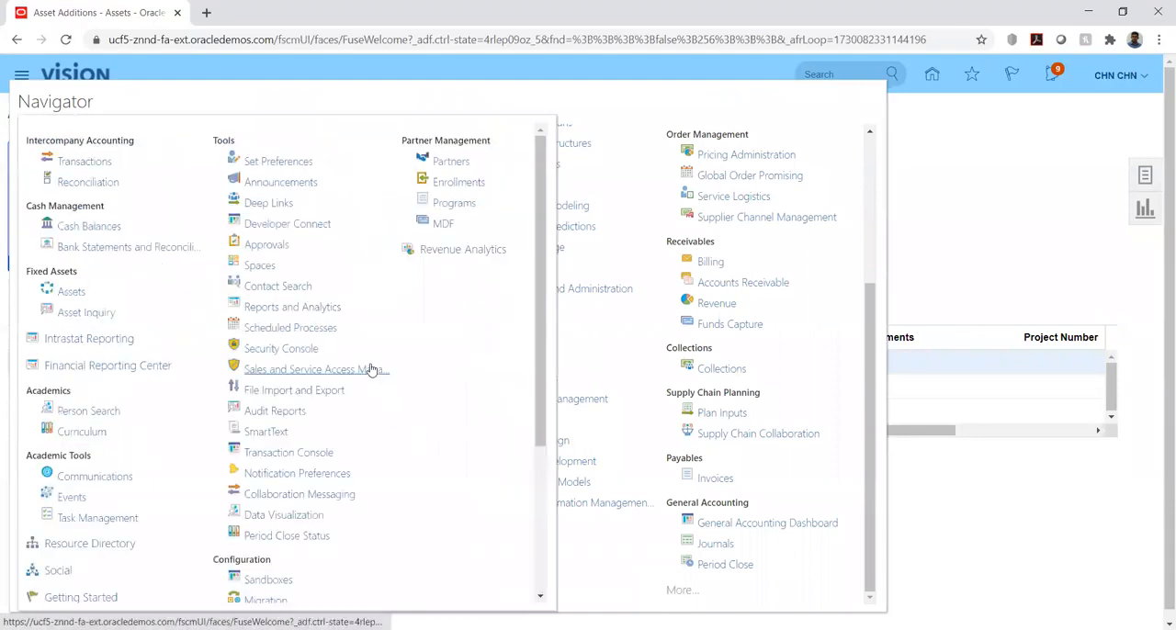
click(281, 330)
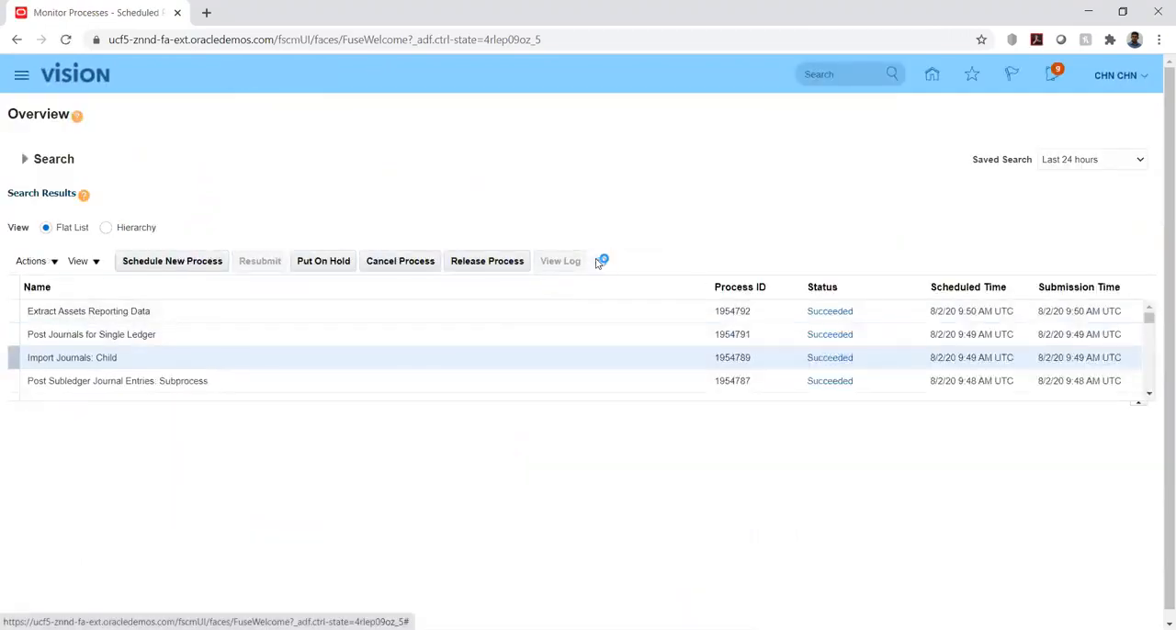
Refresh the process list repeatedly to monitor the Create Accounting, journal import, posting and Extract Assets Reporting Data processes until they finish
click(598, 263)
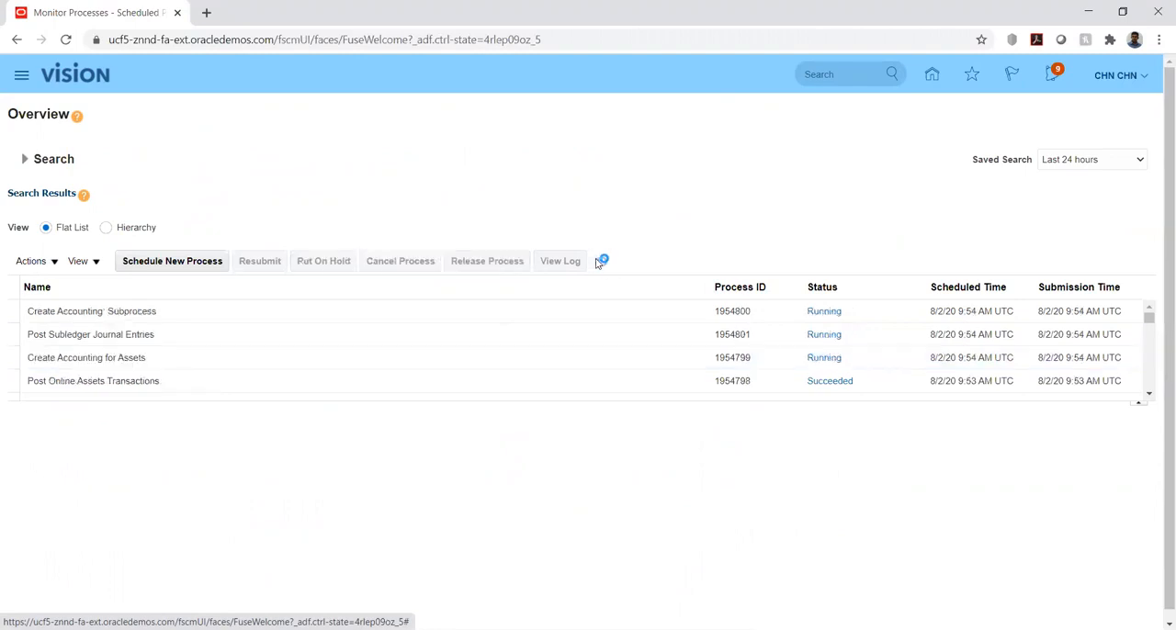
click(598, 263)
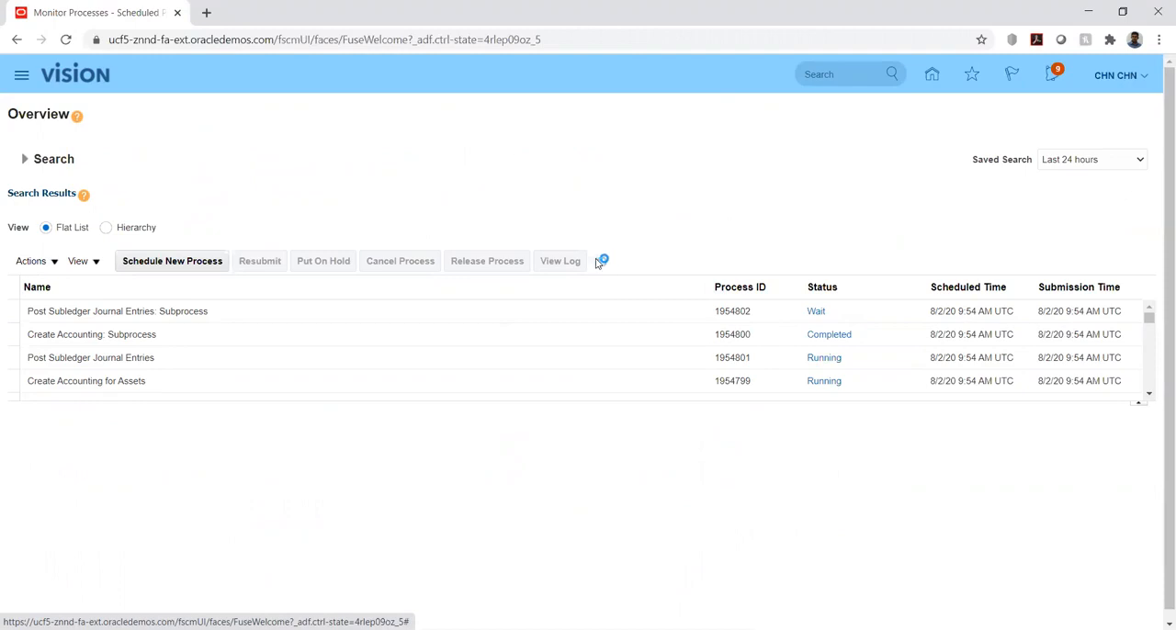
click(601, 262)
click(599, 262)
click(599, 262)
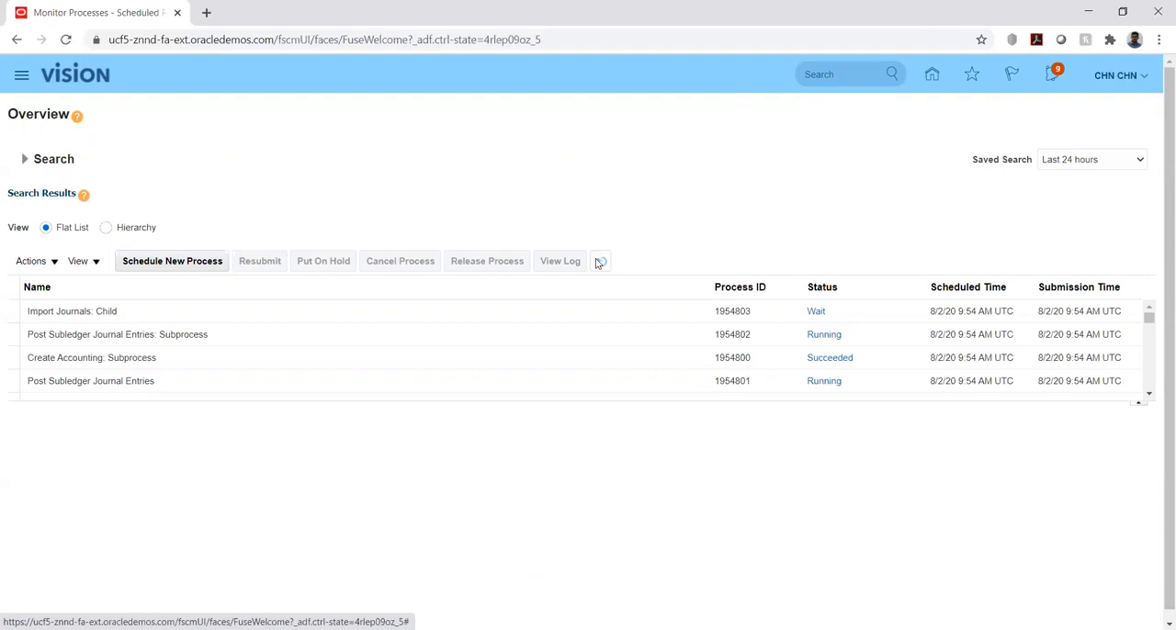
click(600, 262)
click(599, 262)
click(599, 263)
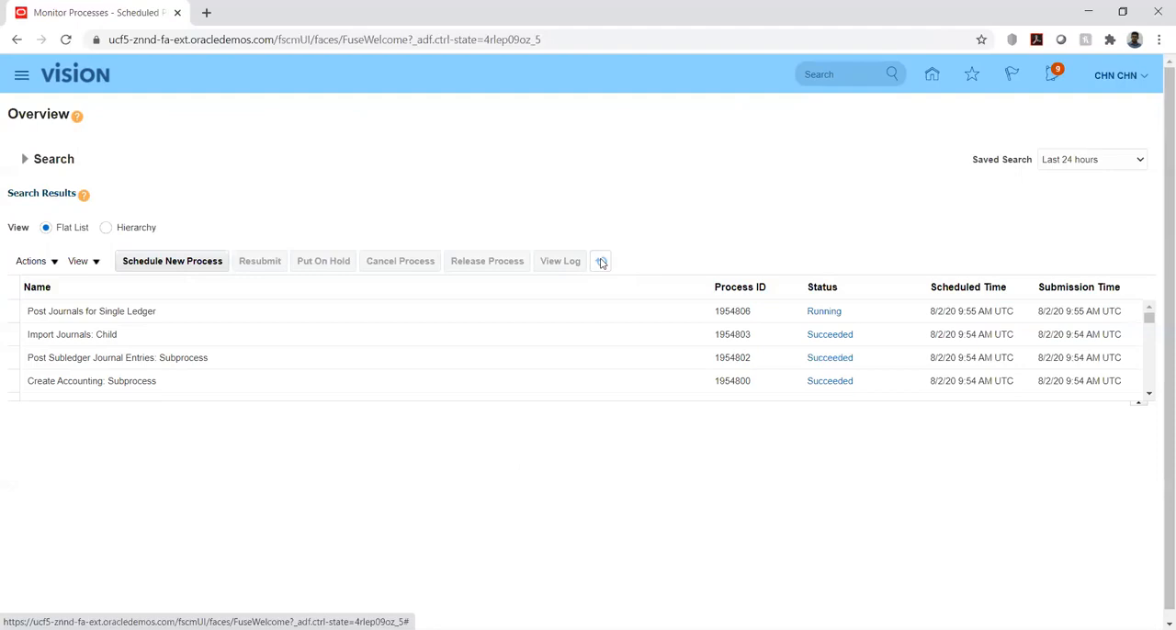
click(601, 262)
click(602, 261)
click(602, 262)
click(602, 262)
click(601, 263)
click(602, 262)
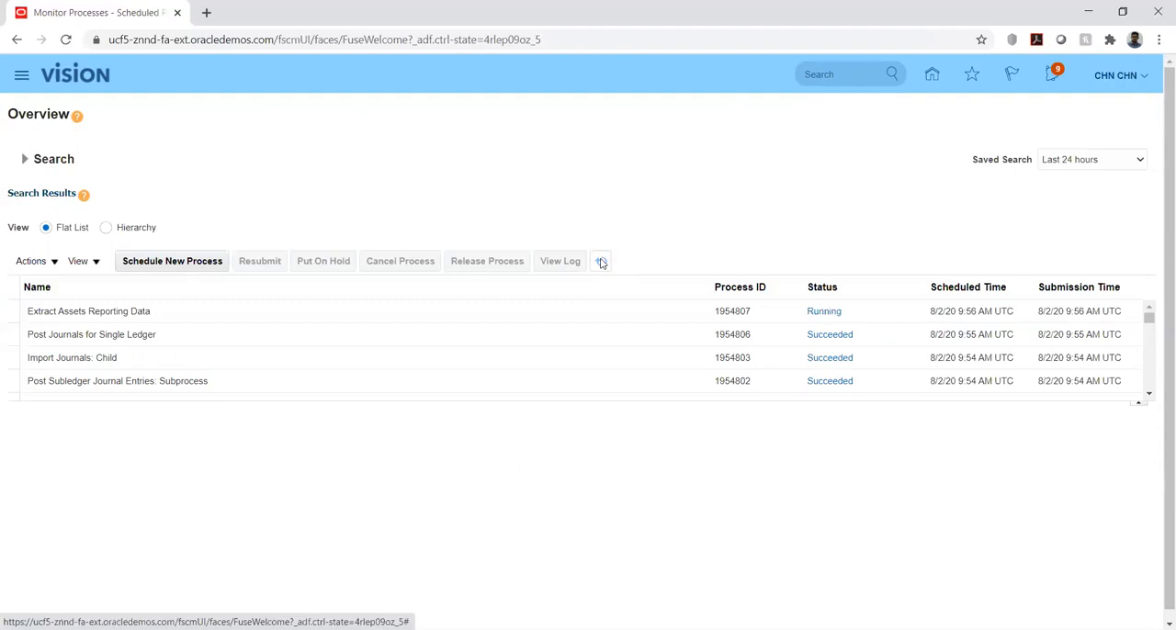
click(602, 263)
click(602, 262)
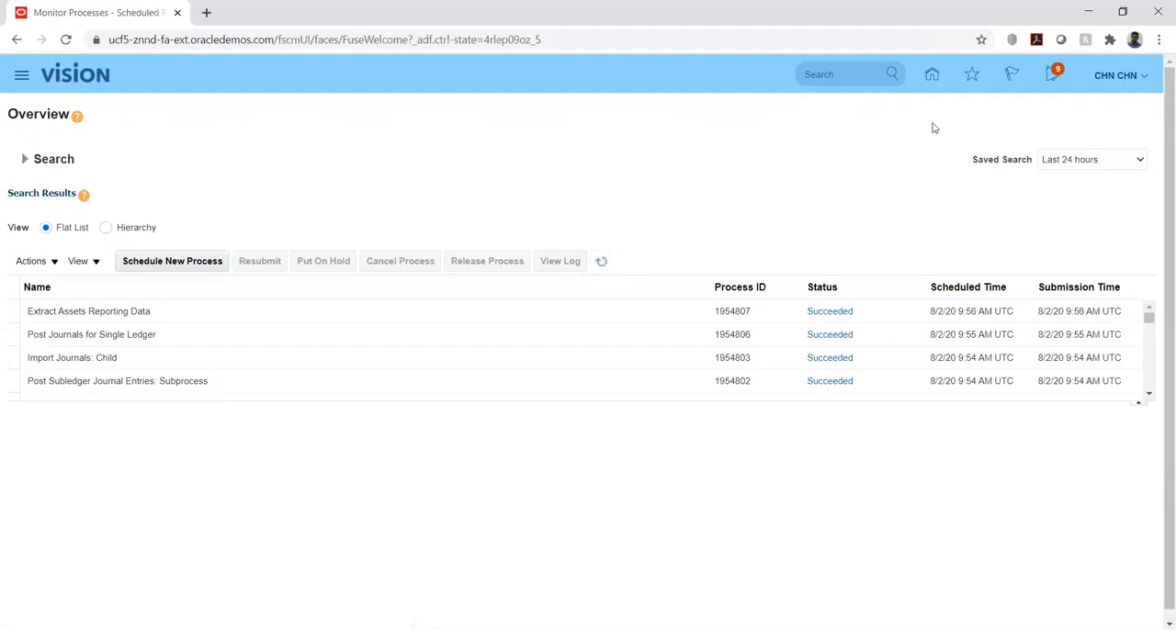
Return to the home page and open the Assets work area under Fixed Assets
click(931, 81)
scroll(359, 452, down, 3)
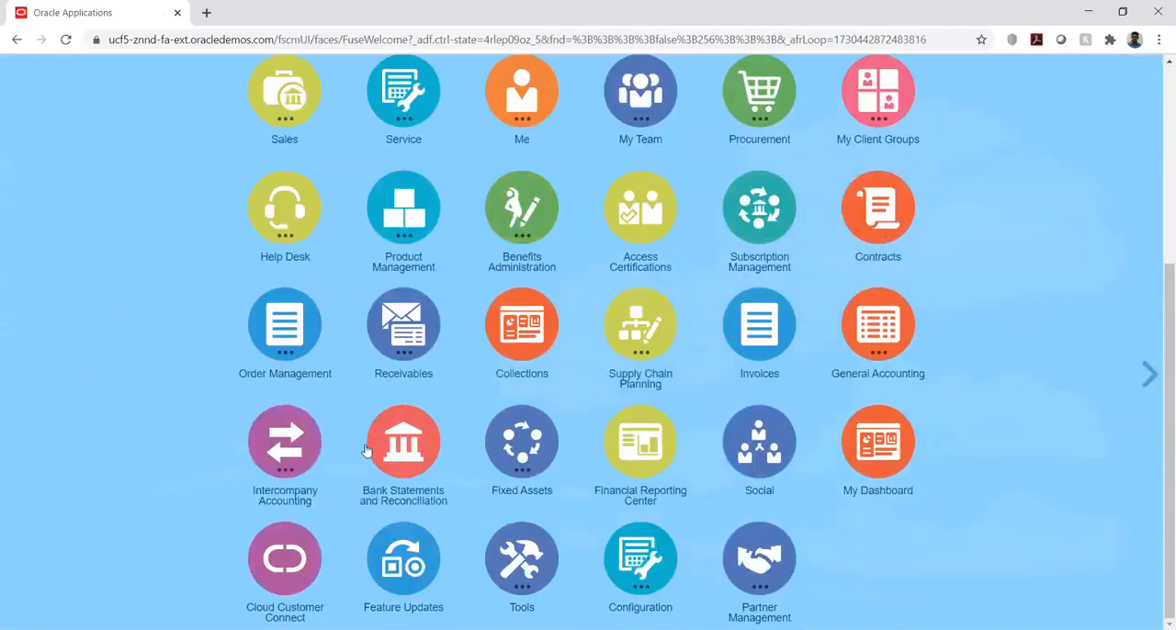
click(540, 496)
click(449, 547)
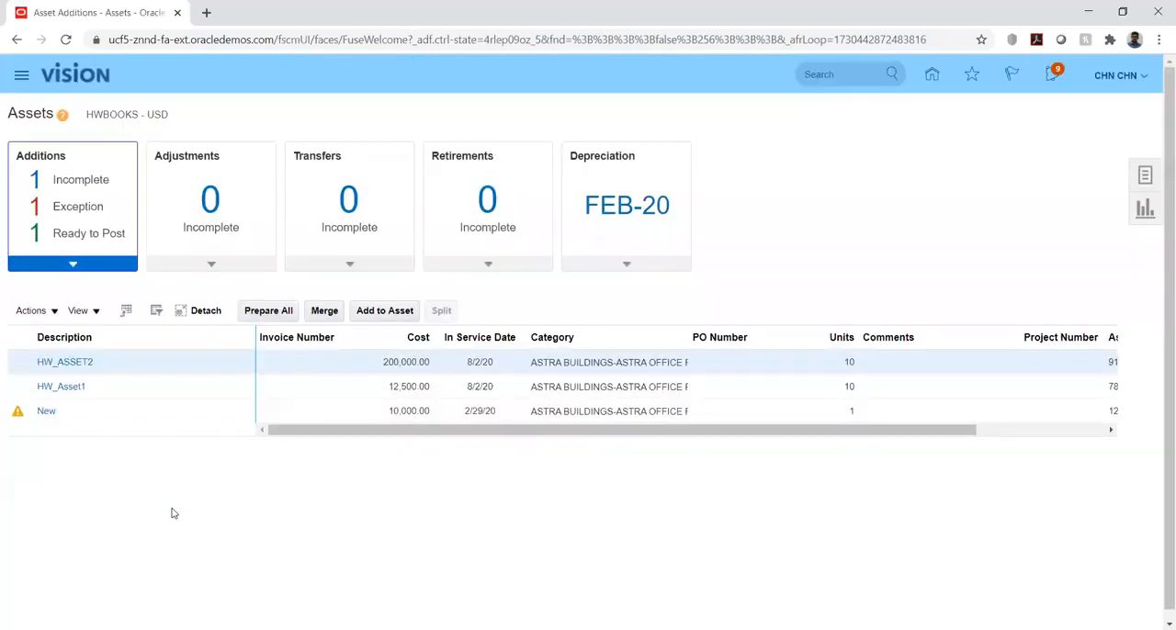
Look over the pending retirements, then inquire on recent retirements in HWBOOKS for FEB-20 and check ASSET5's gain or loss amount
click(1143, 176)
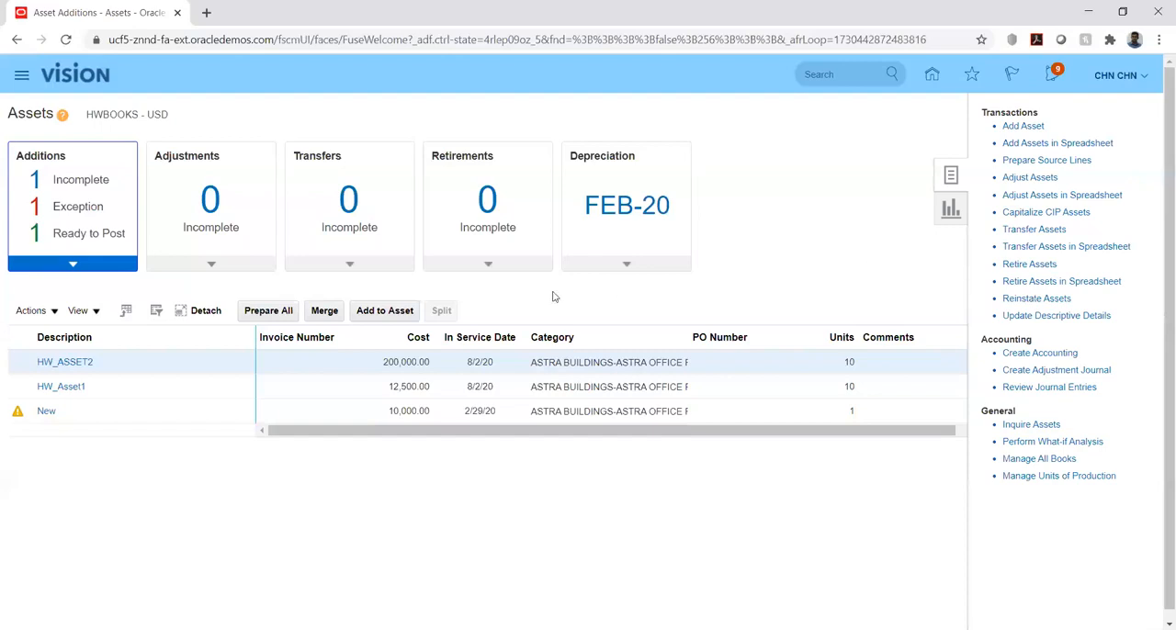
click(491, 264)
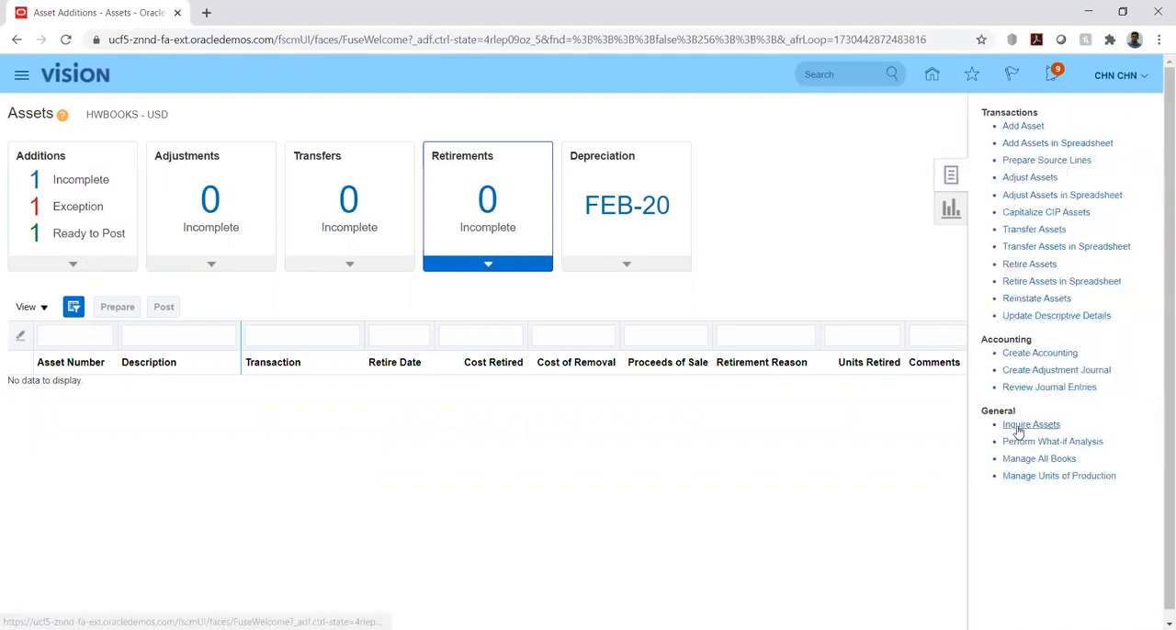
click(1018, 423)
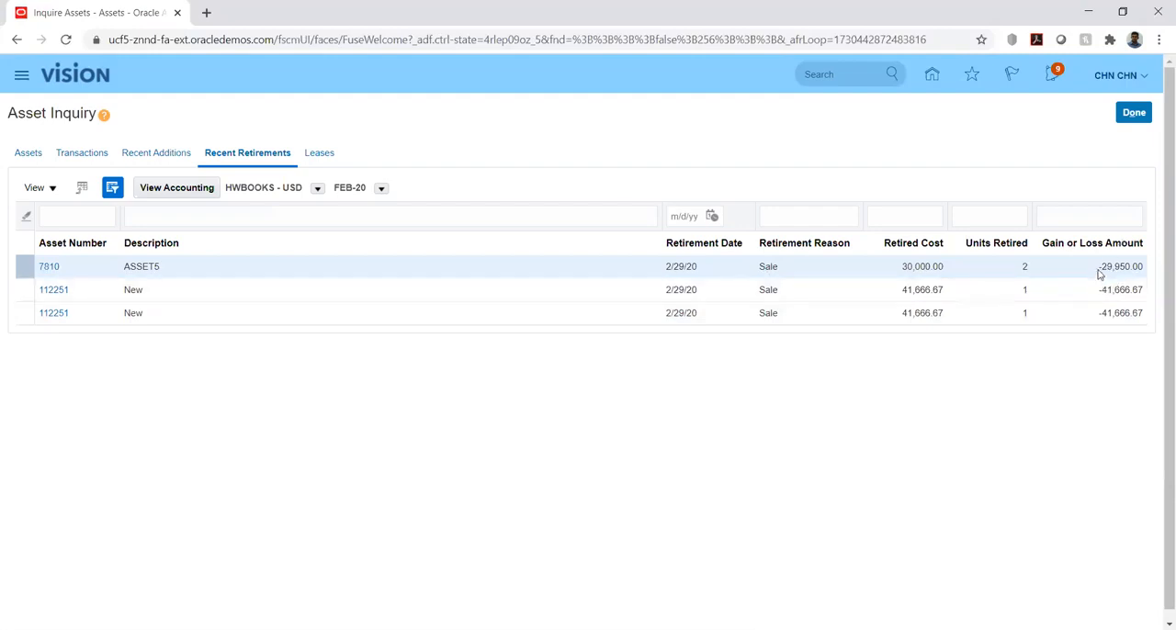
drag(1101, 267, 1142, 267)
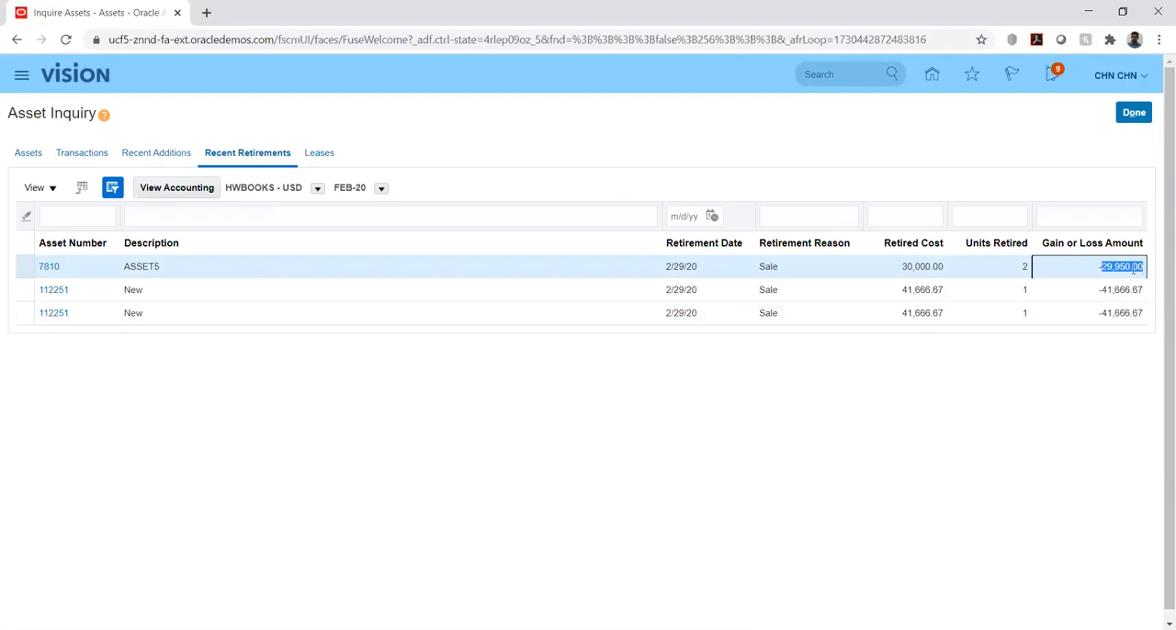
click(960, 402)
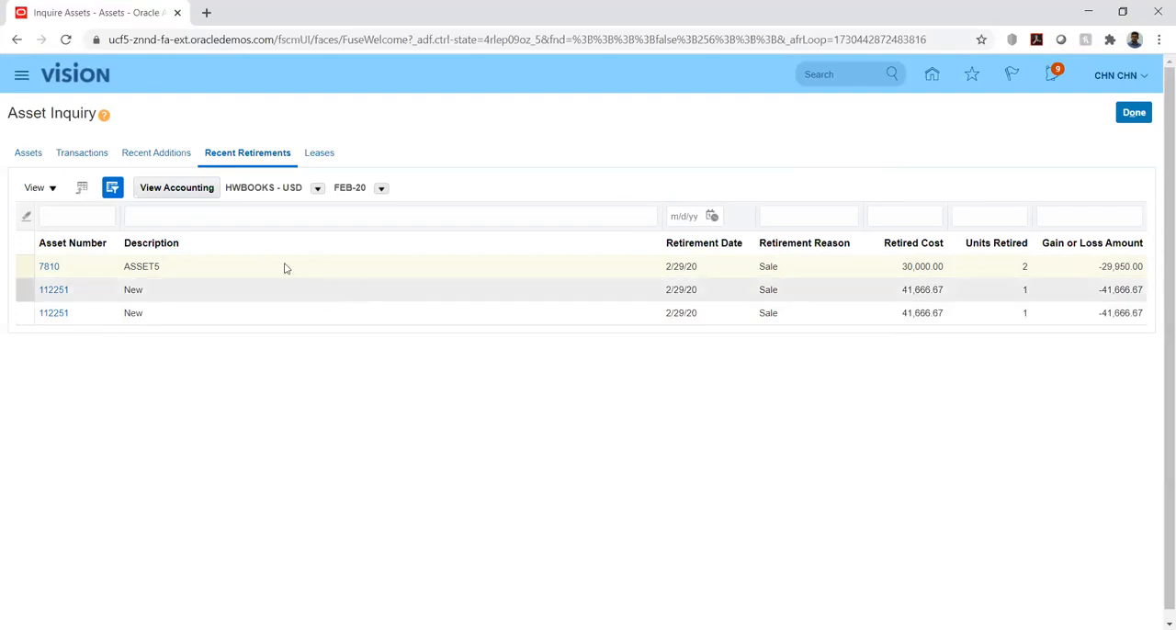
Review the accounting lines of ASSET5's partial retirement with the Class column widened, then close the inquiry
click(176, 192)
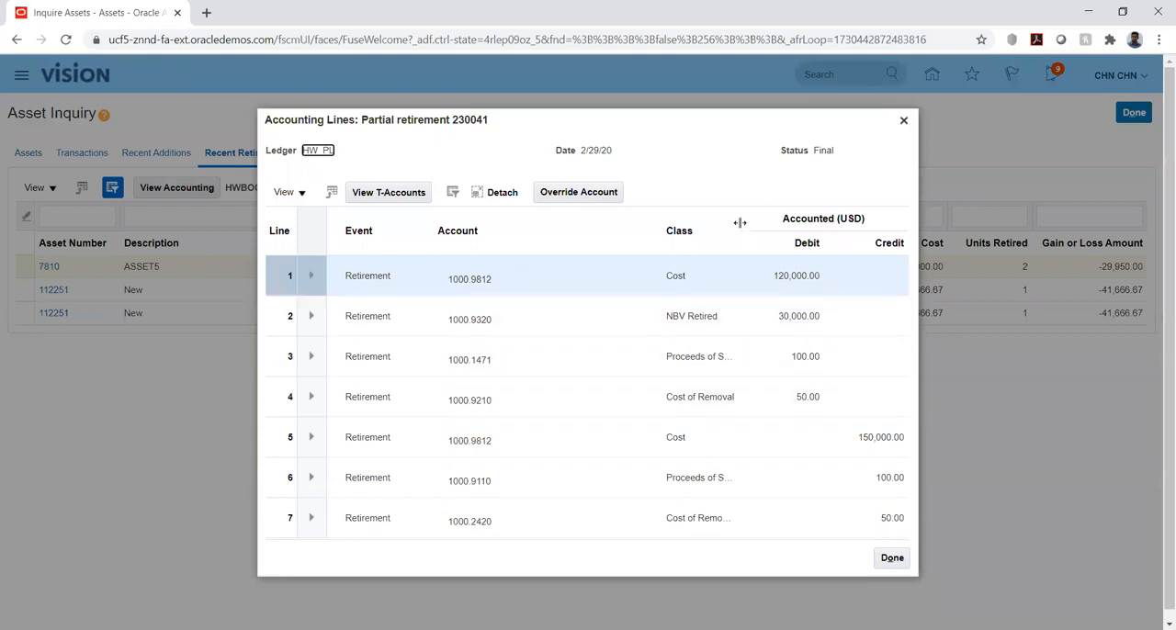
drag(741, 223, 779, 224)
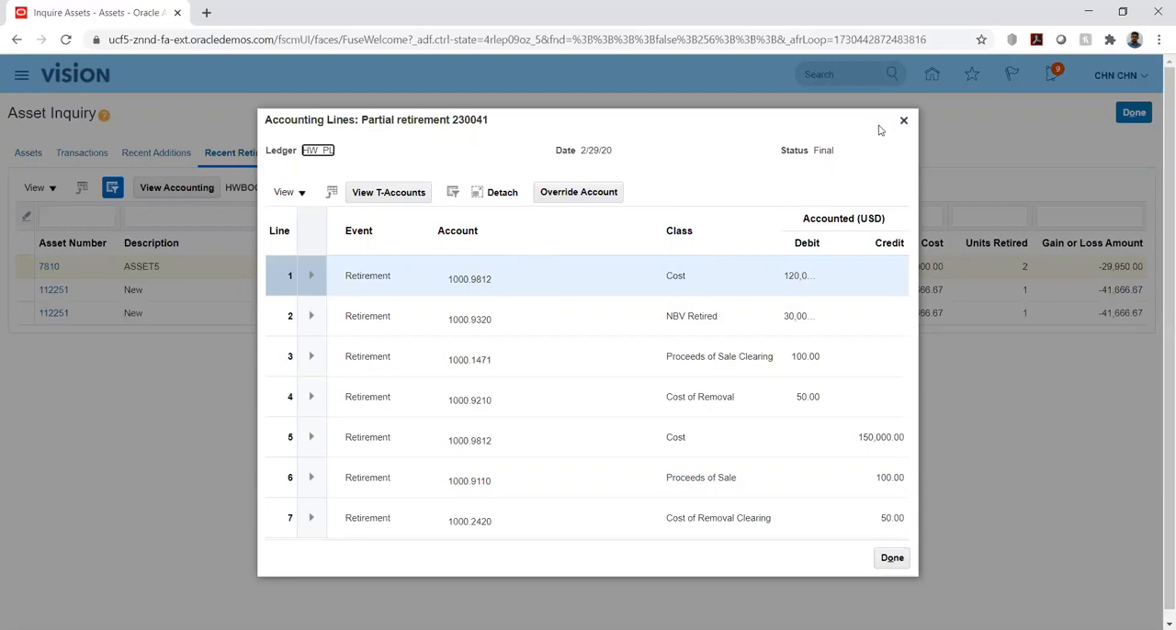
click(903, 121)
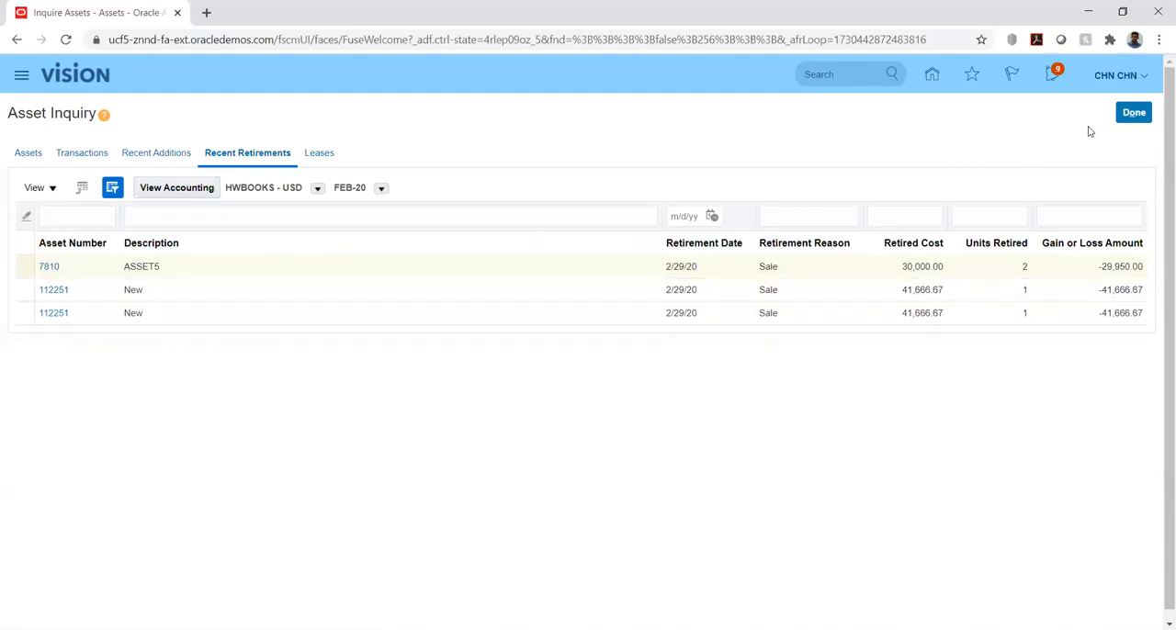
click(1130, 113)
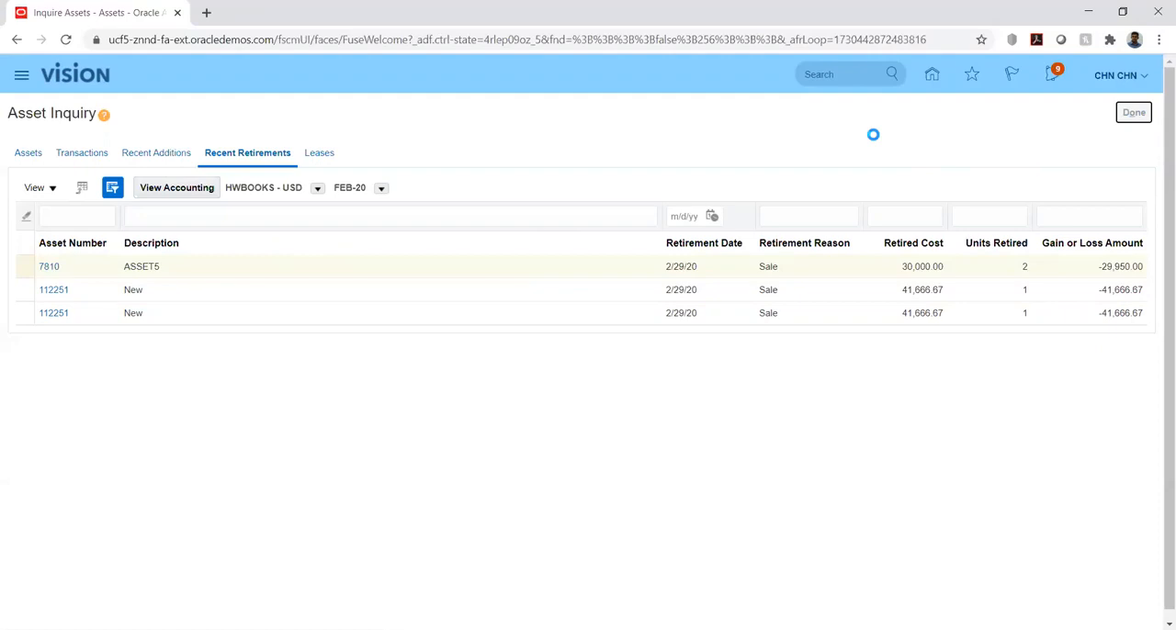
Search the HWBOOKS retirements, reinstate ASSET5's retirement and return to the Assets work area
click(1145, 175)
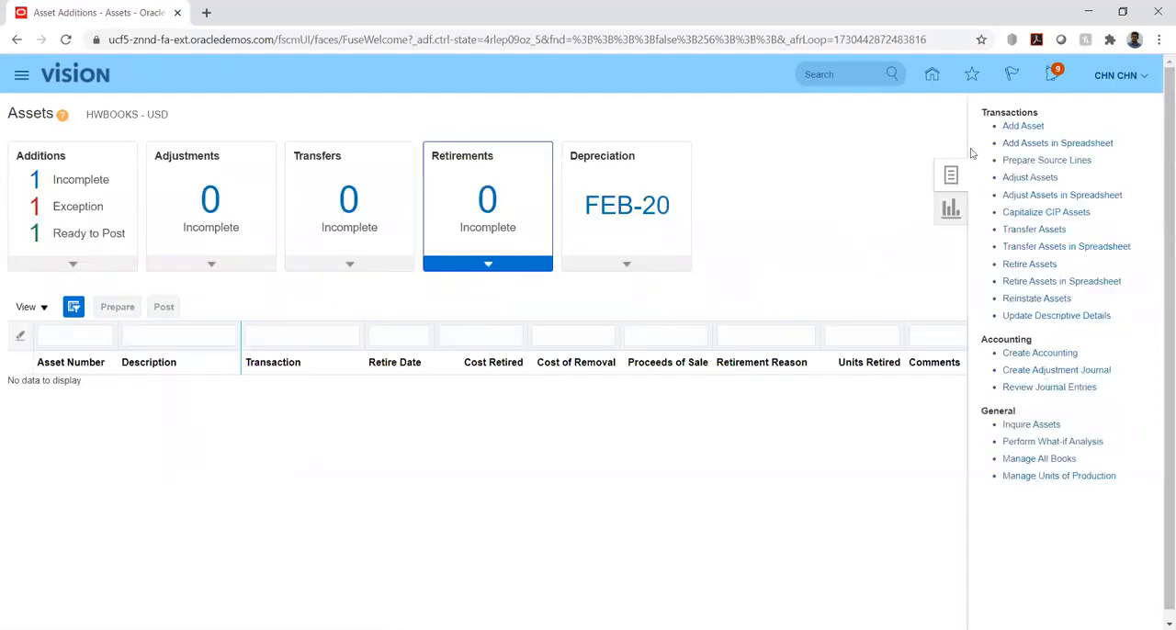
click(1035, 298)
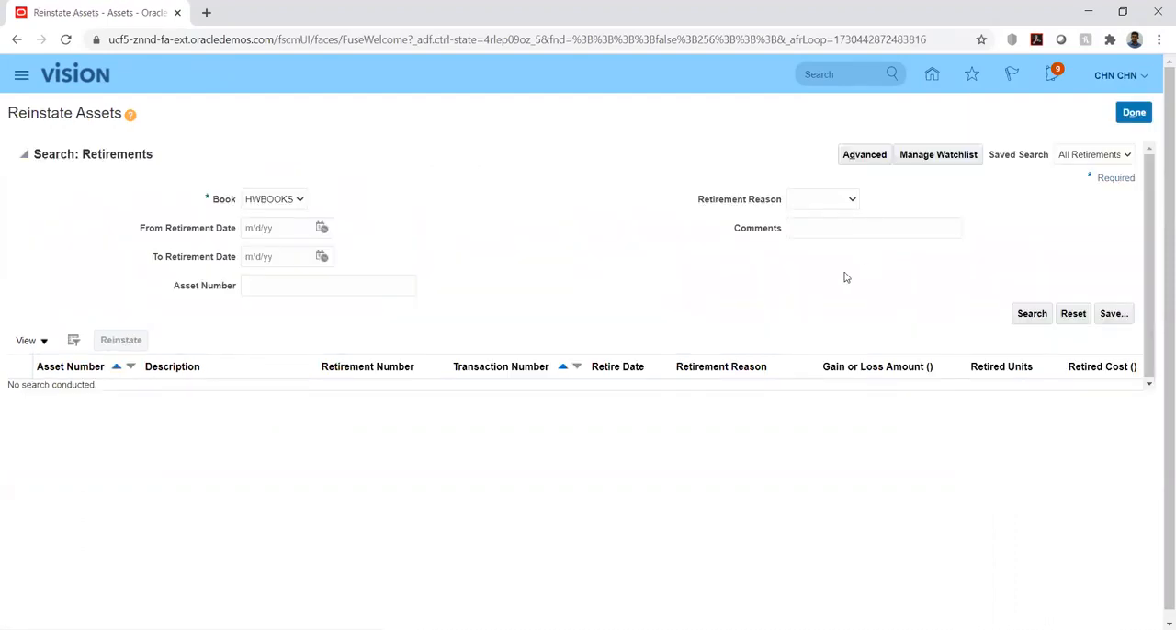
click(1032, 315)
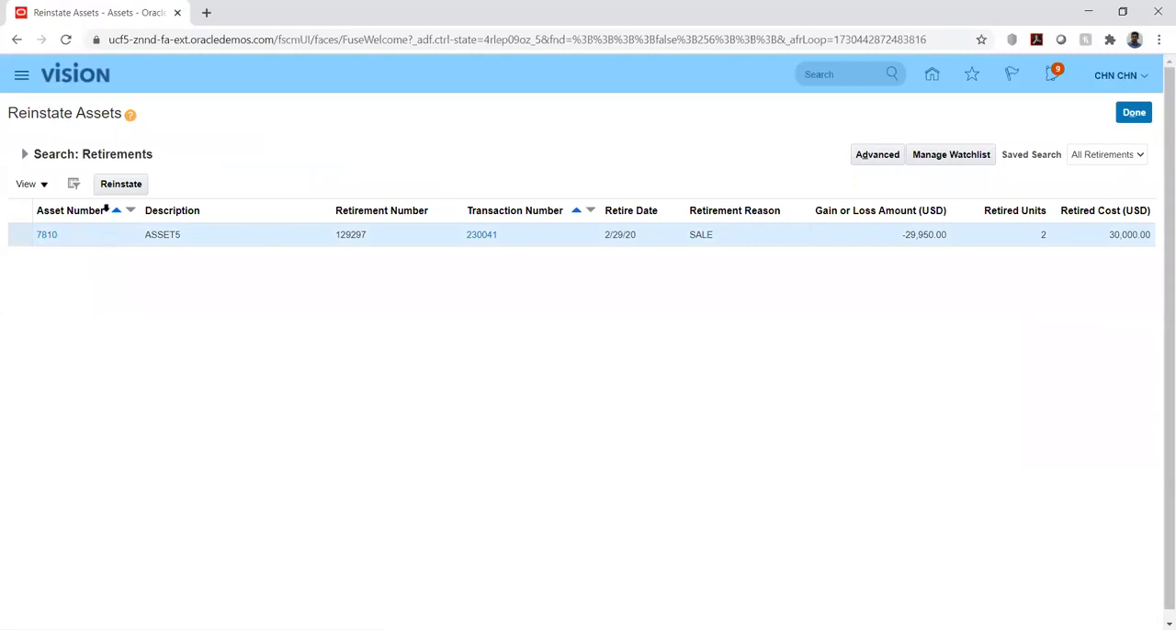
click(117, 186)
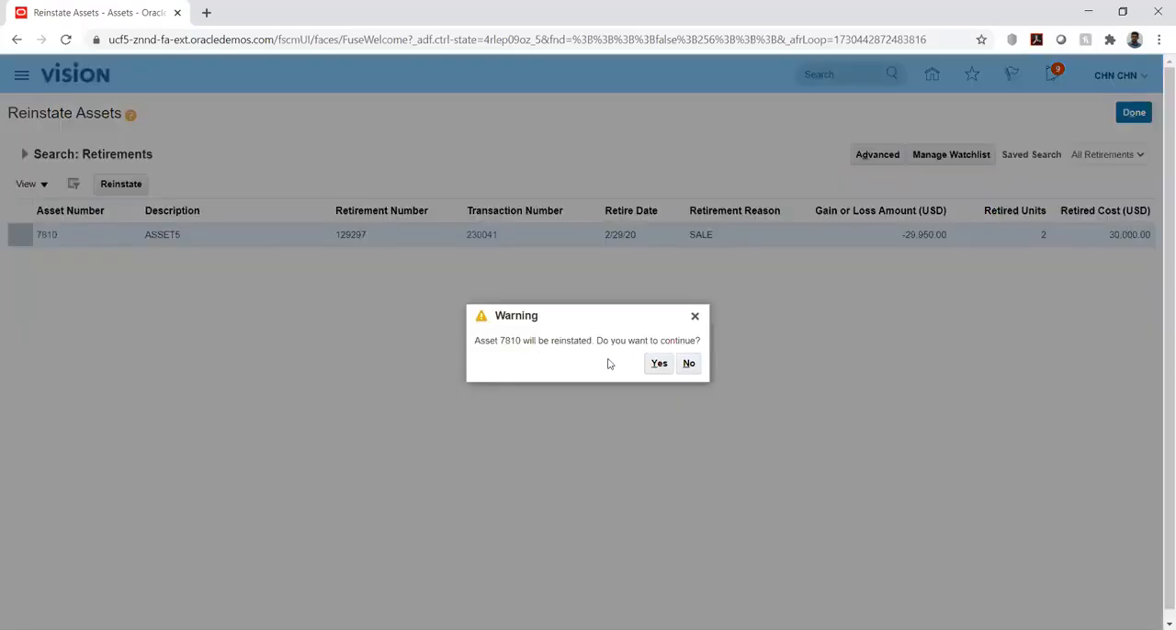
click(658, 363)
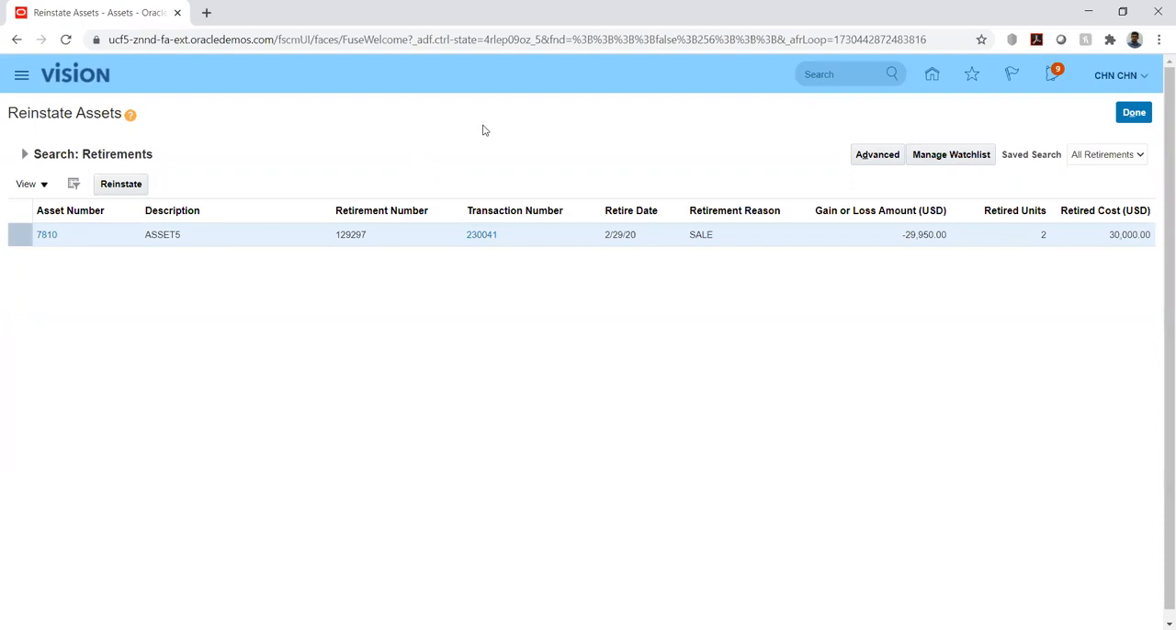
click(1134, 116)
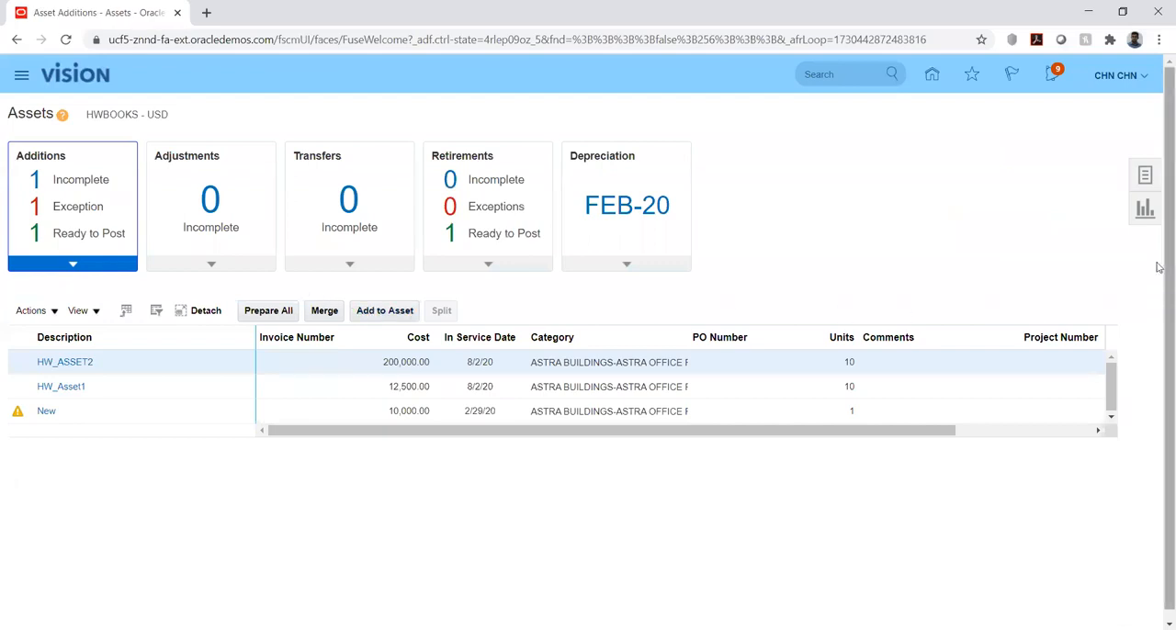
Inquire on all transactions in HWBOOKS to check ASSET5's reinstatement, then close the inquiry
click(1145, 175)
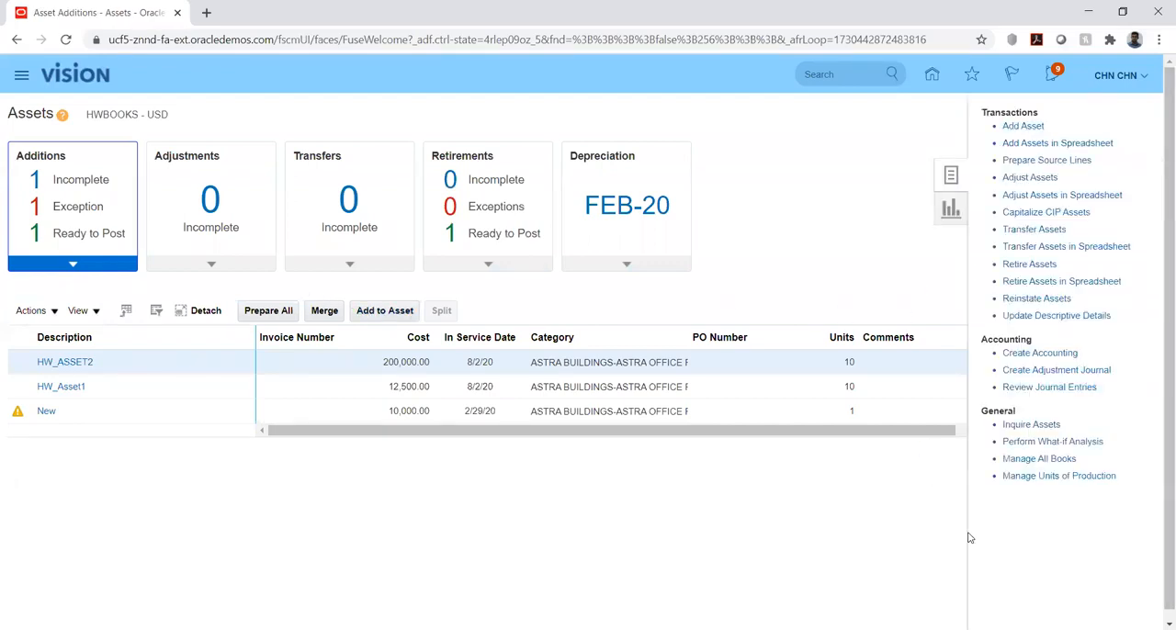
click(1013, 424)
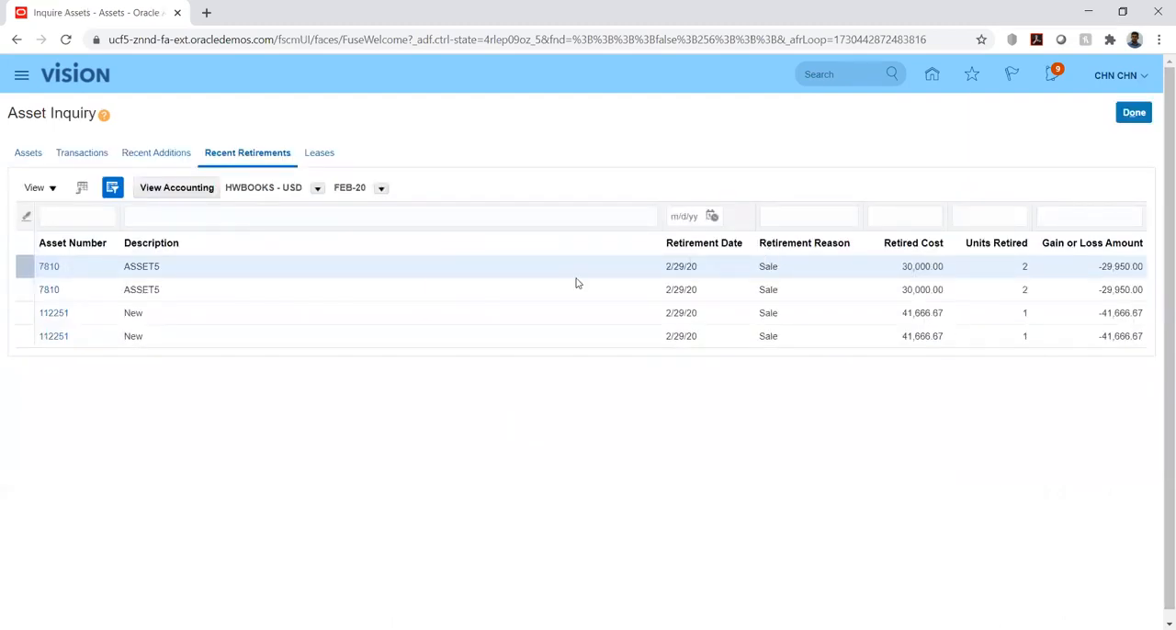
click(83, 154)
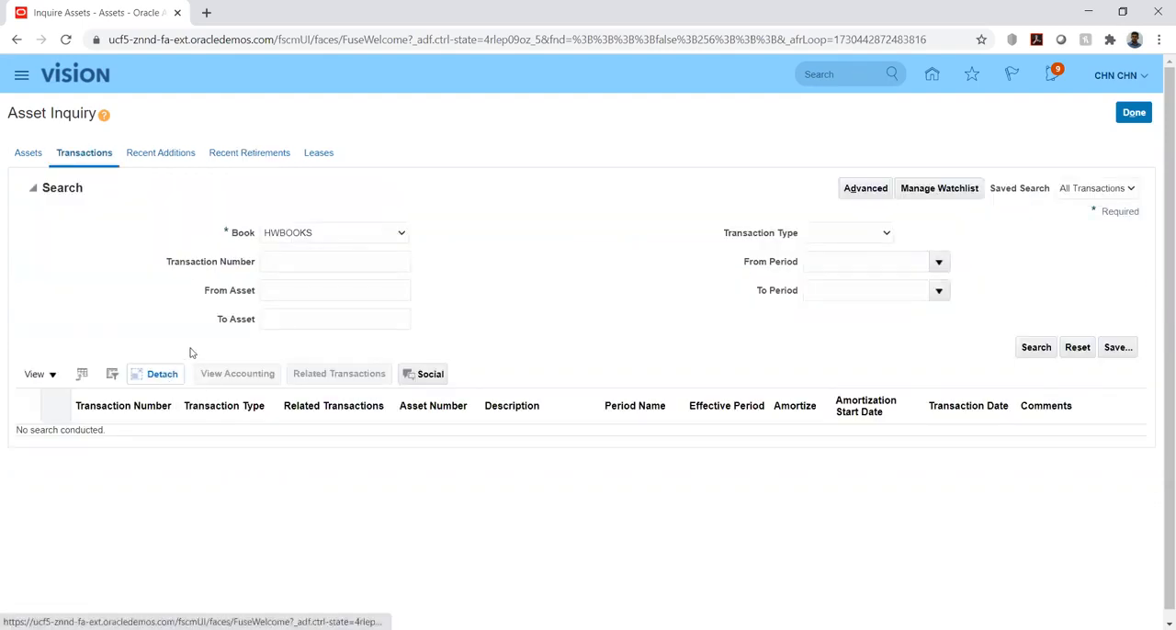
click(1035, 348)
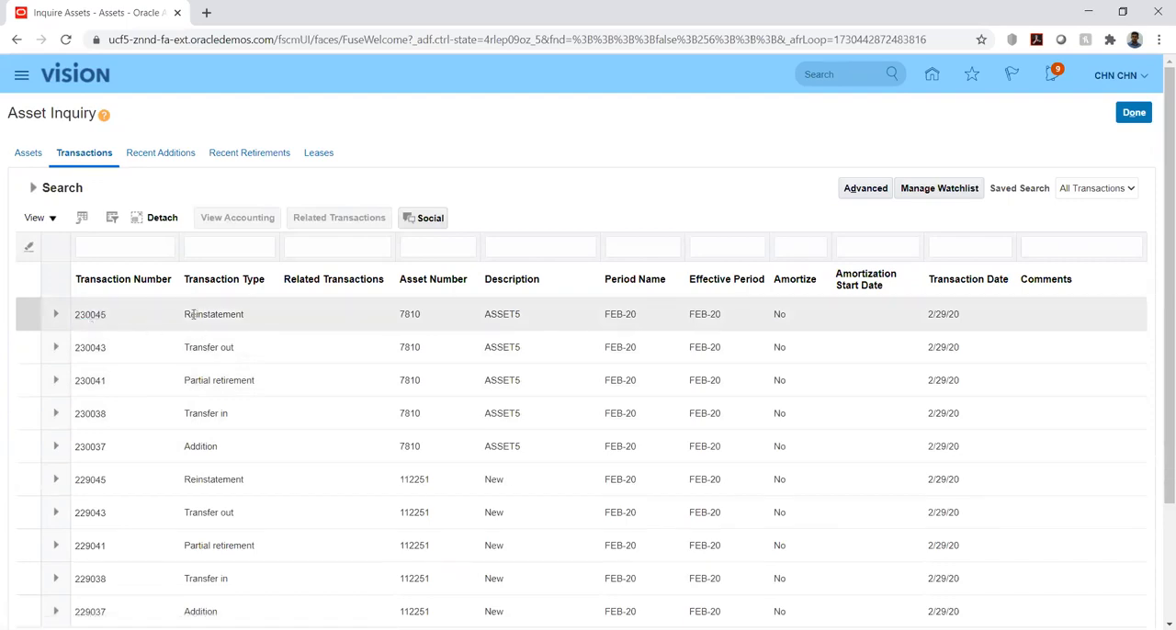
click(1143, 114)
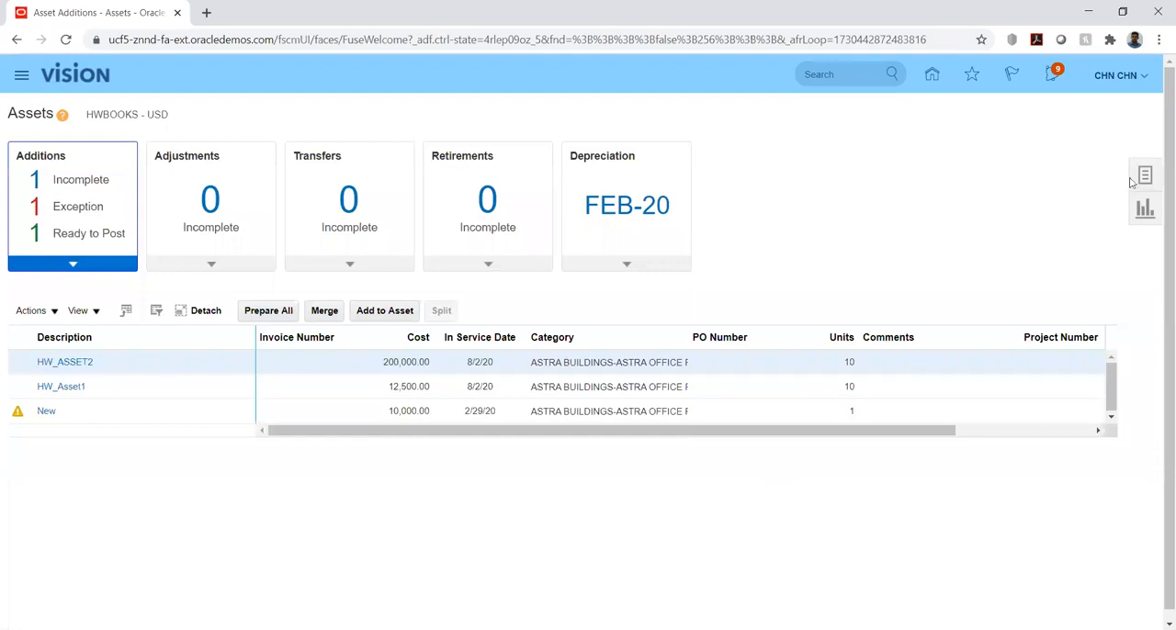
Submit Create Accounting for book HWBOOKS with end date 2/29/20 in Final mode, transferring and posting to General Ledger
click(1143, 178)
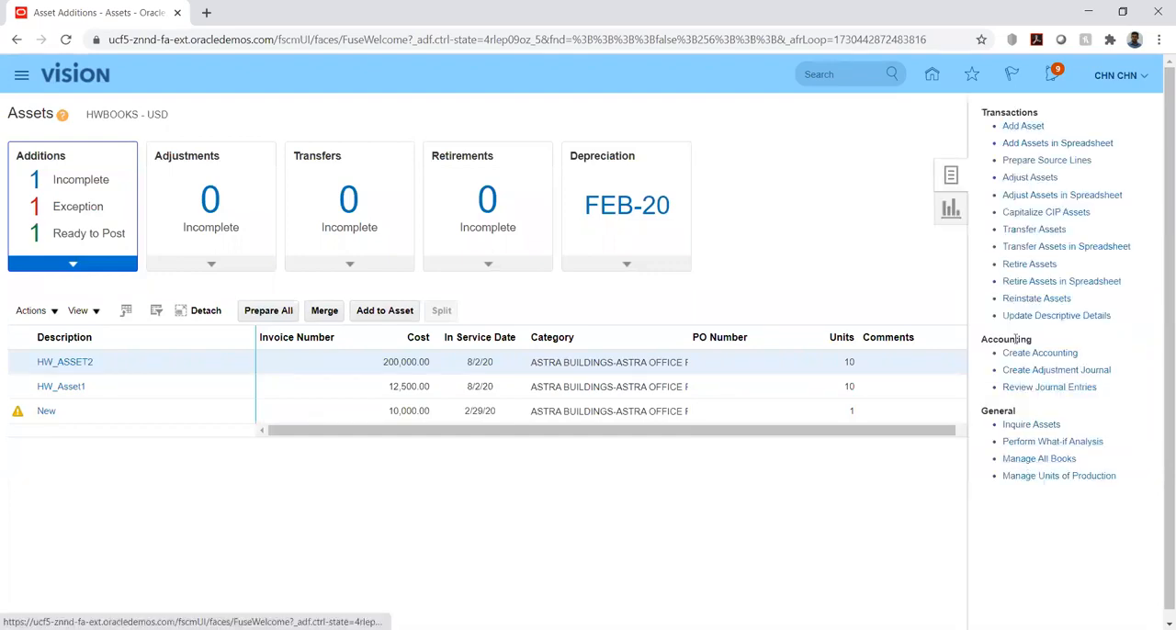
click(1039, 352)
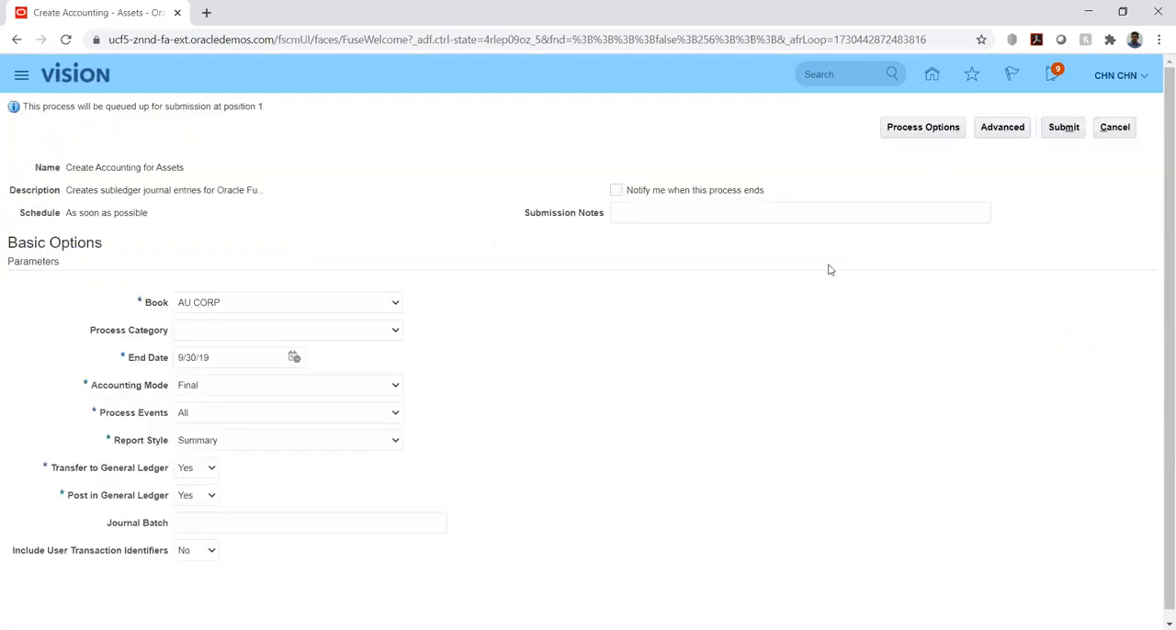
click(312, 307)
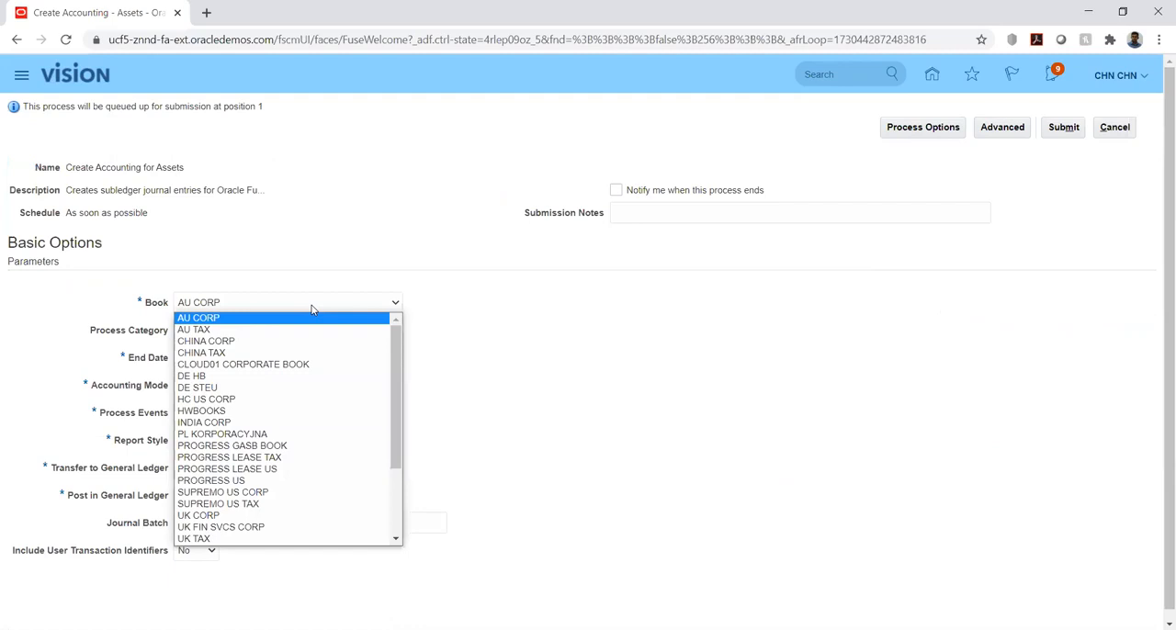
click(246, 415)
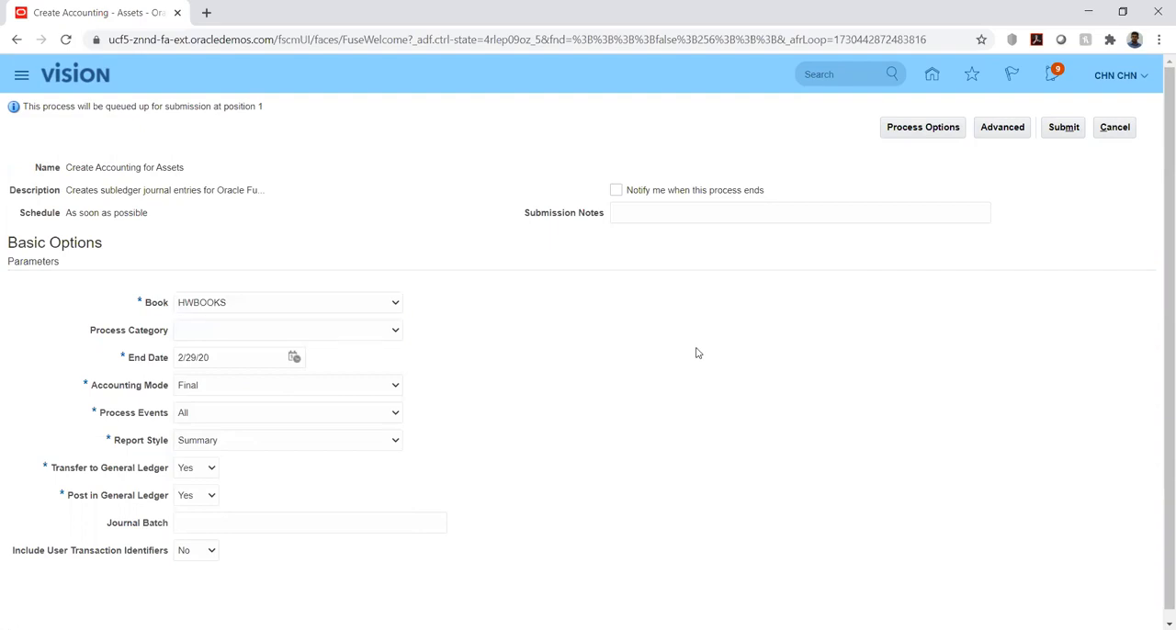
click(1063, 127)
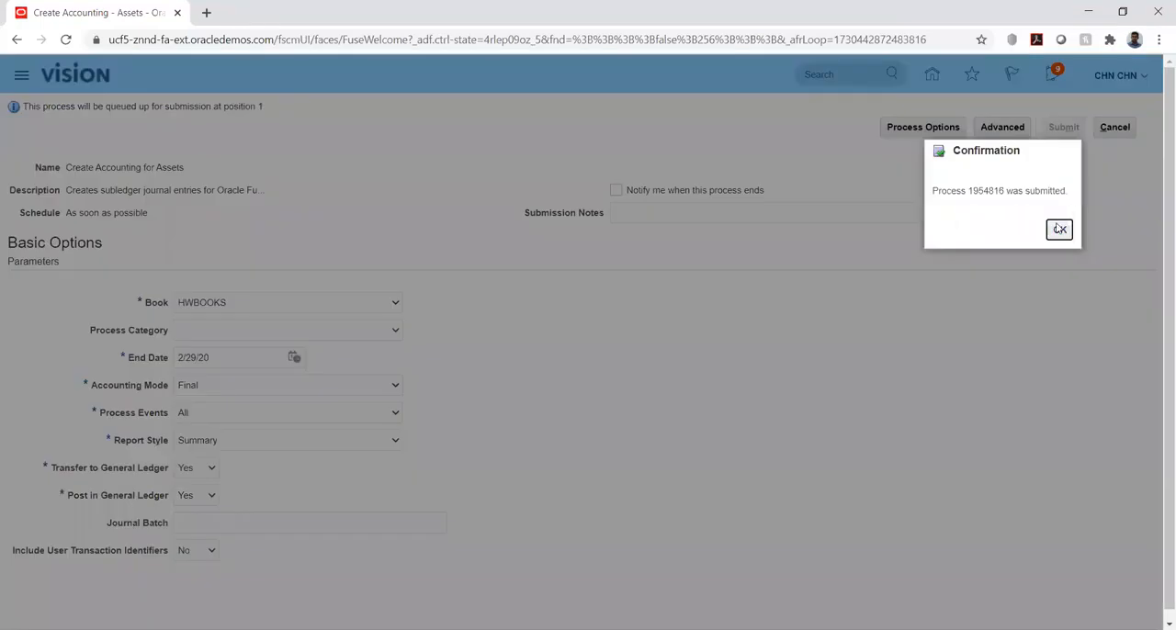
click(1058, 229)
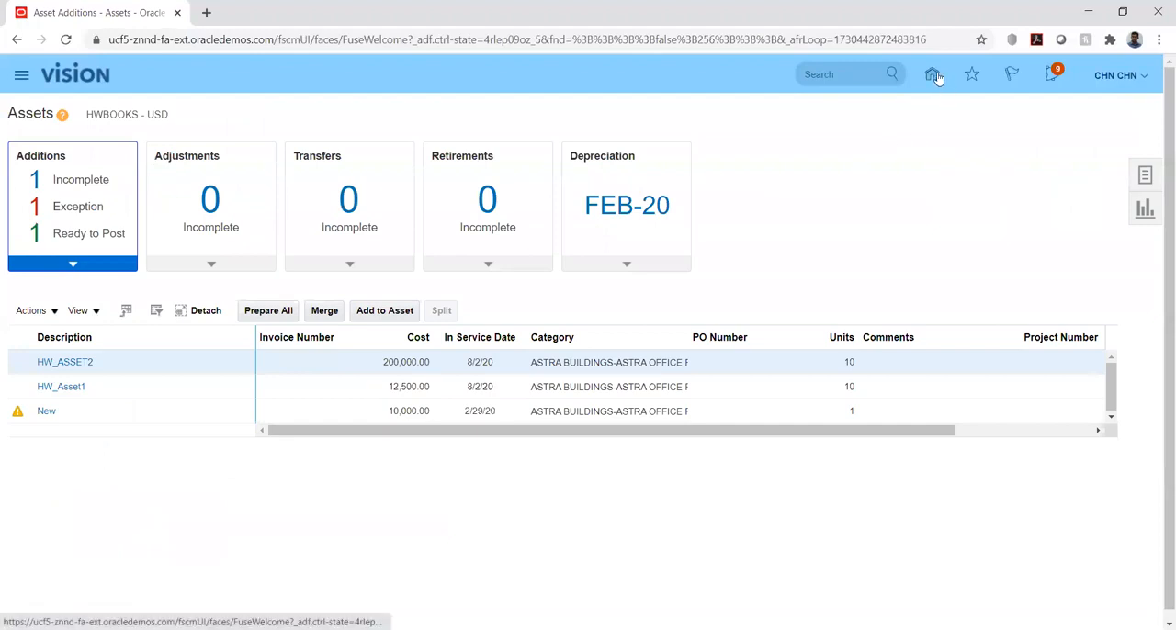
Inquire on HWBOOKS assets in category ASTRA BUILDINGS-ASTRA OFFICE PREMISE and examine ASSET5's financial details
click(1146, 177)
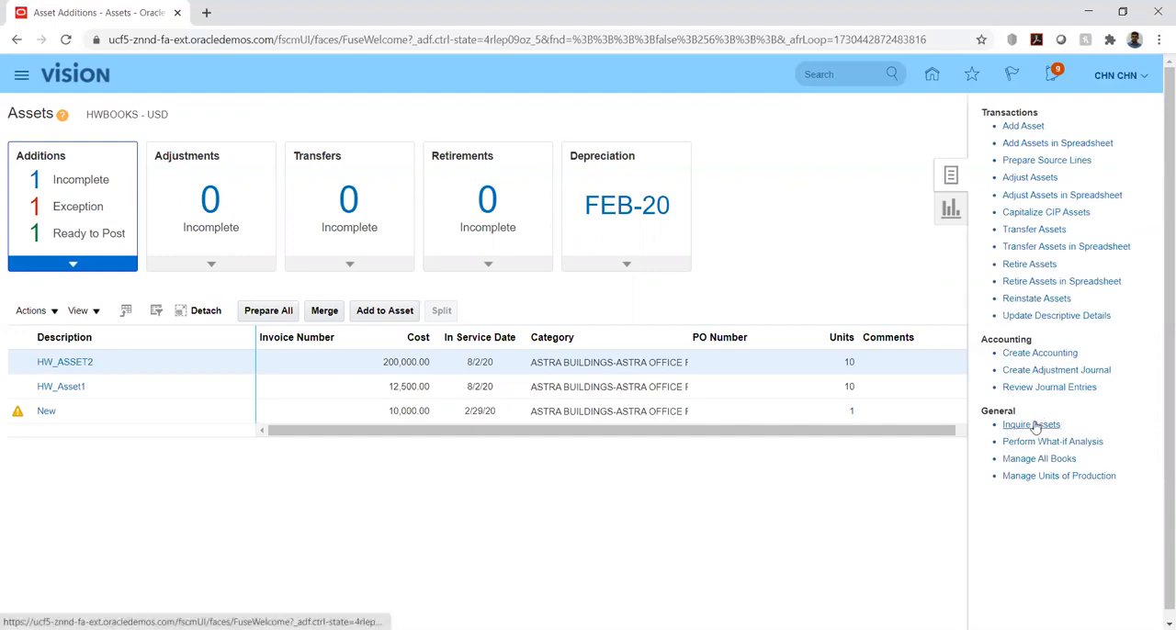
click(1035, 426)
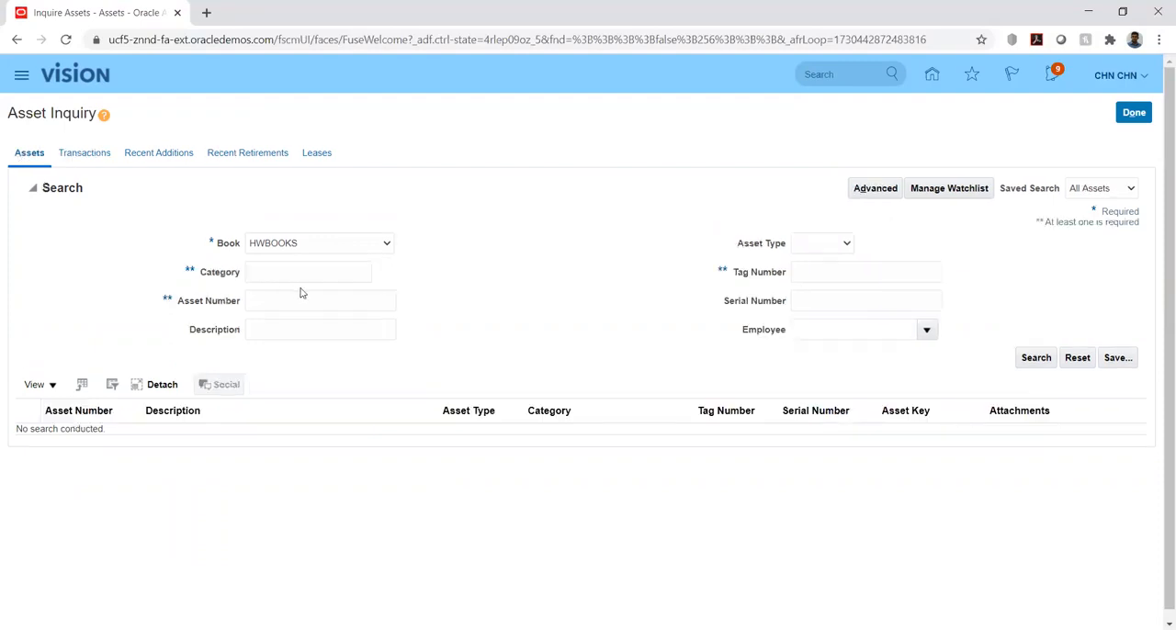
click(305, 274)
text(ASTRA BUILDINGS-ASTRA)
click(1035, 358)
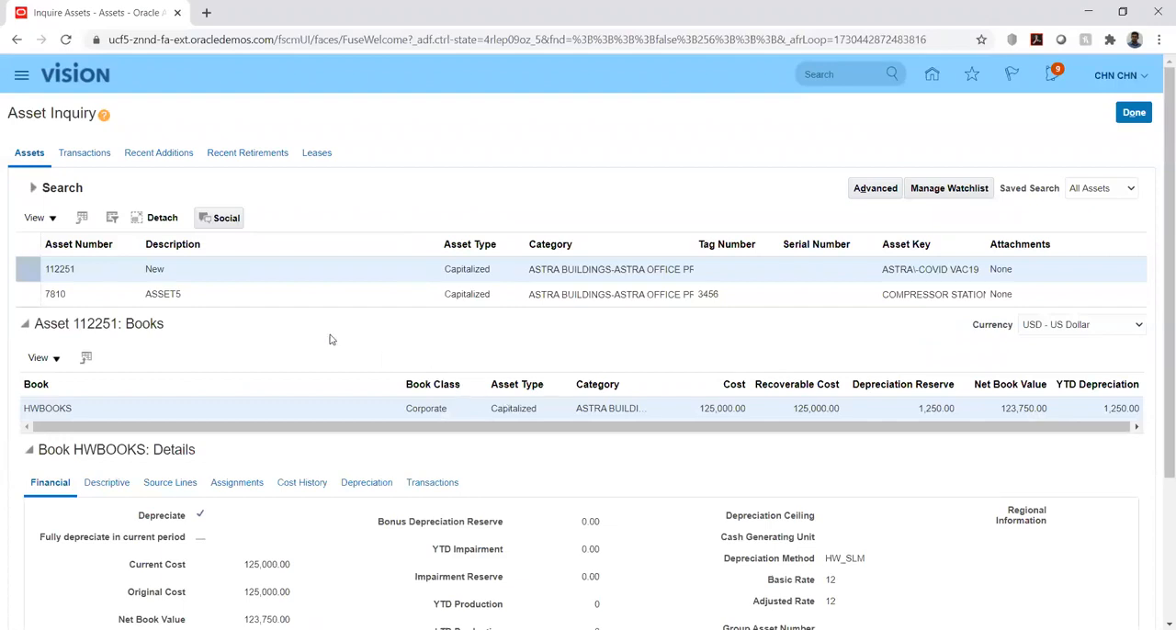
click(229, 297)
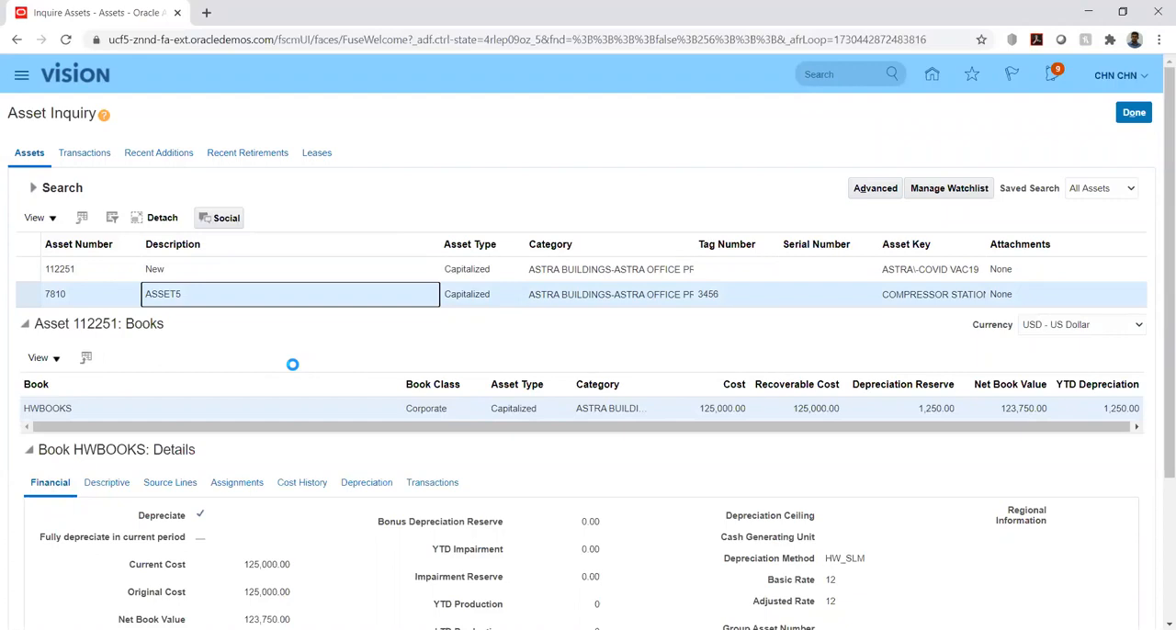
scroll(291, 345, down, 3)
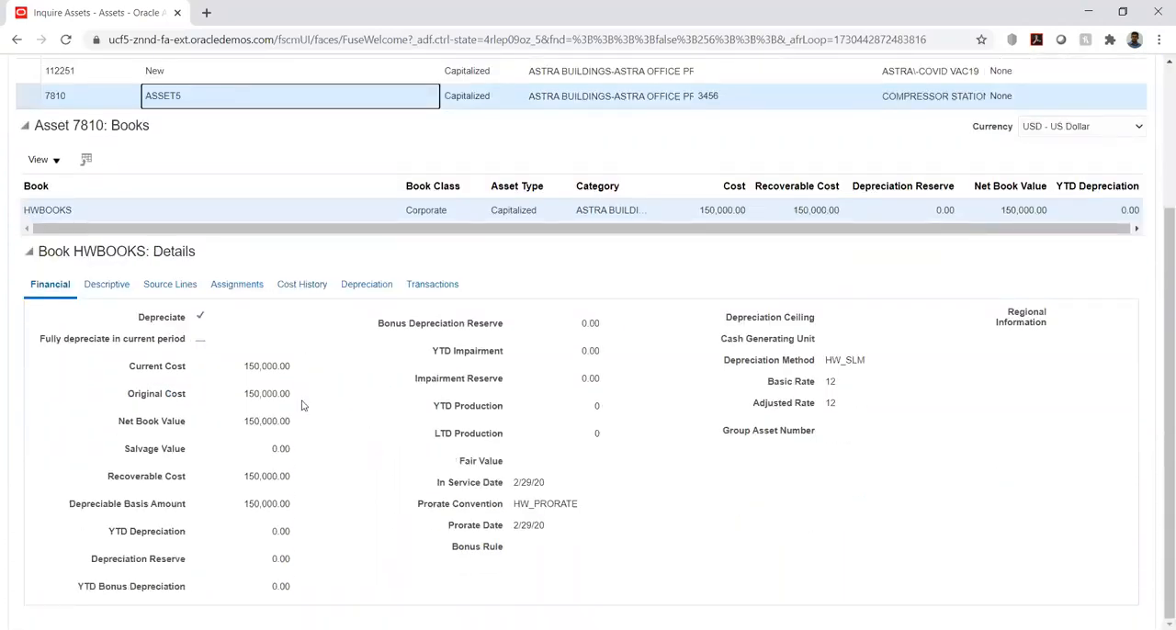
Review ASSET5's cost history and its transactions including the reinstatement, then close the inquiry
click(290, 285)
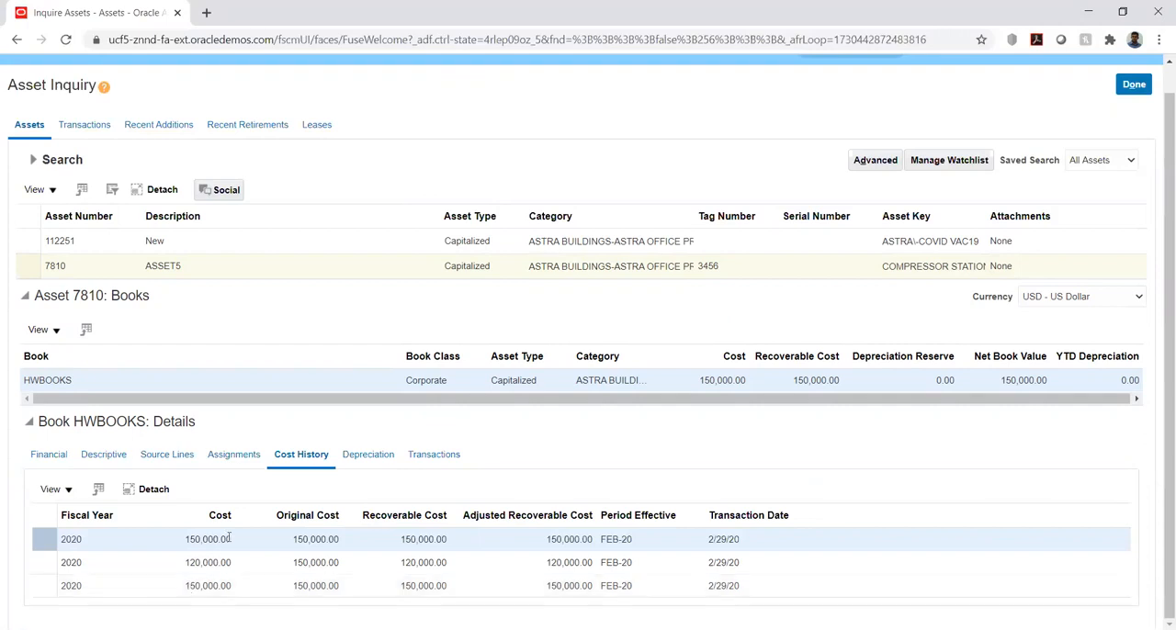
click(440, 460)
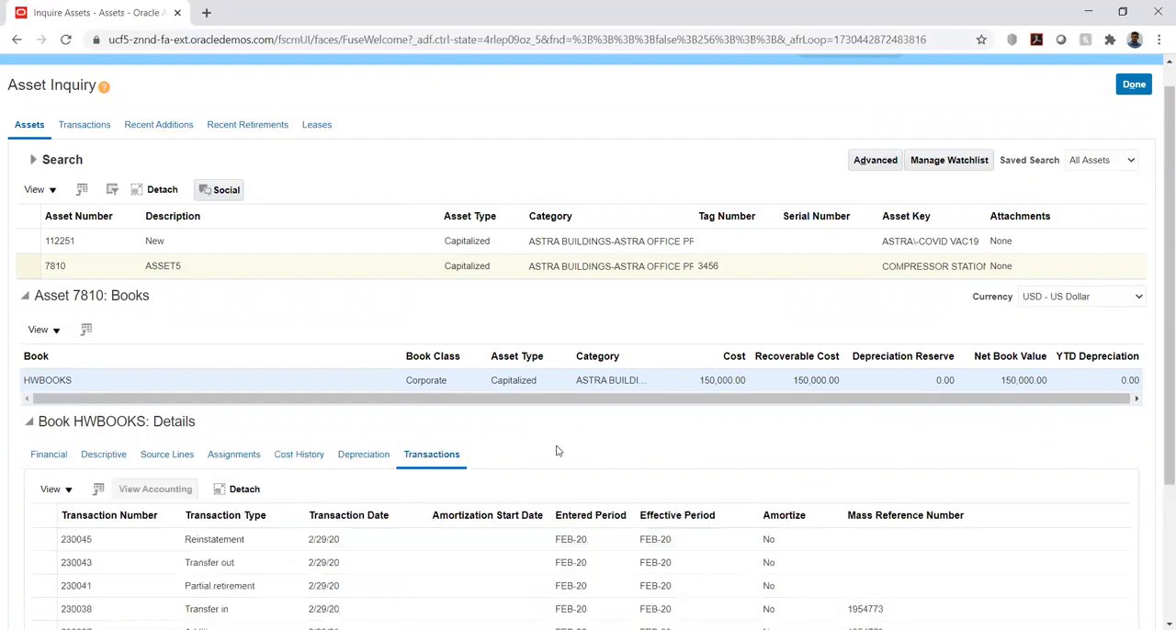
scroll(543, 438, down, 3)
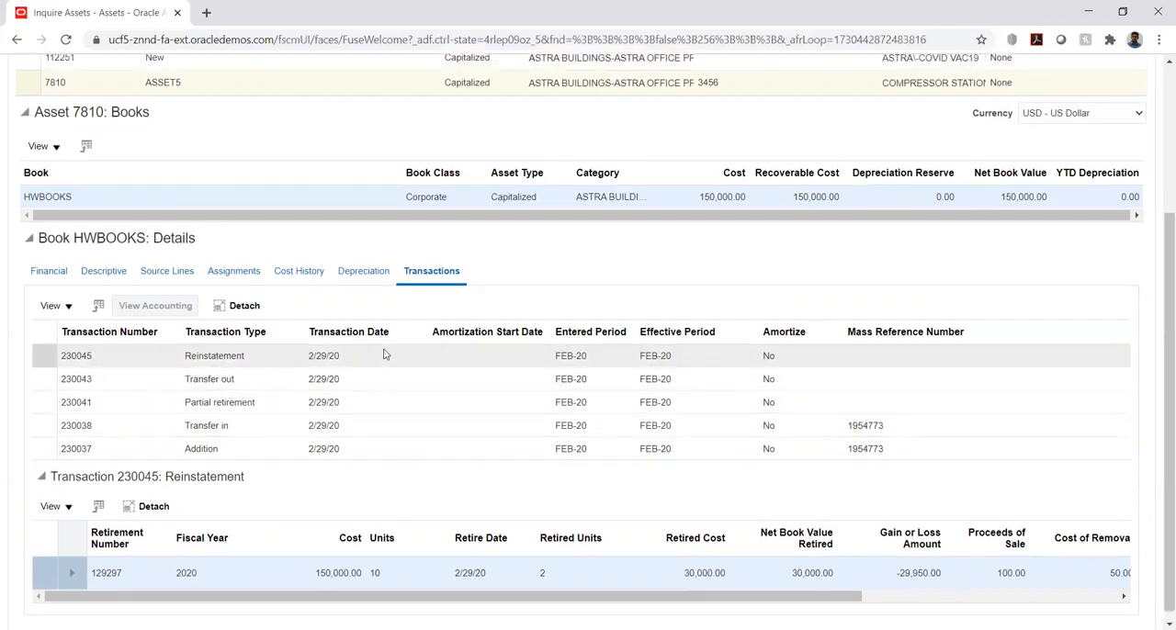
scroll(460, 352, up, 3)
click(1119, 118)
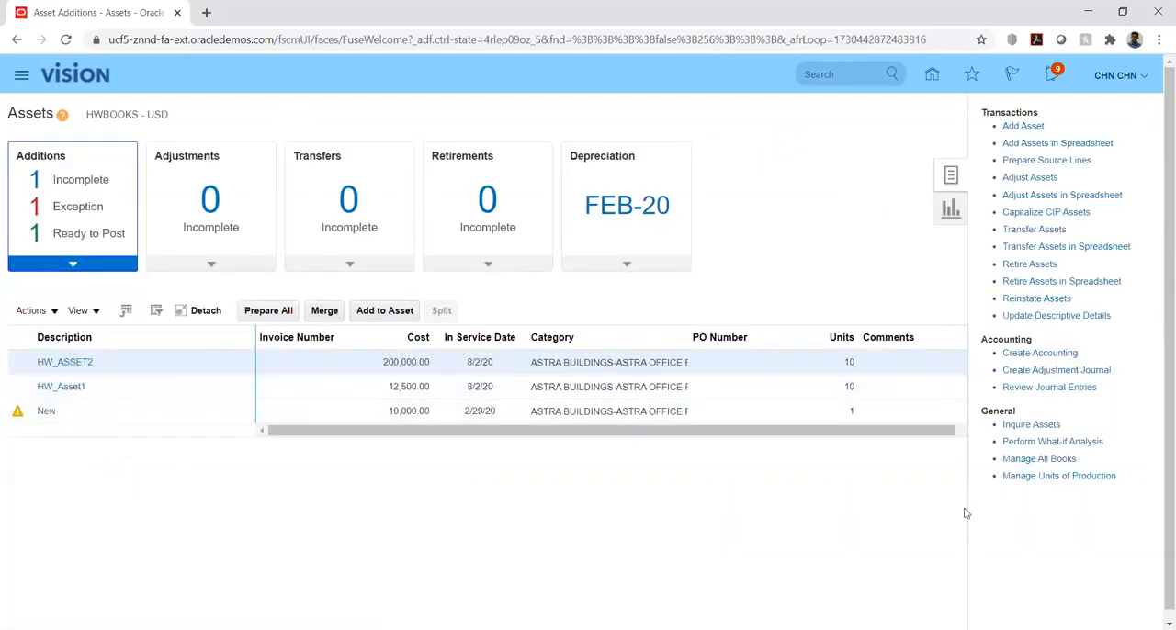
Inquire again on the ASTRA BUILDINGS-ASTRA OFFICE PREMISE assets in HWBOOKS and view the transactions of the asset described as New
click(1016, 426)
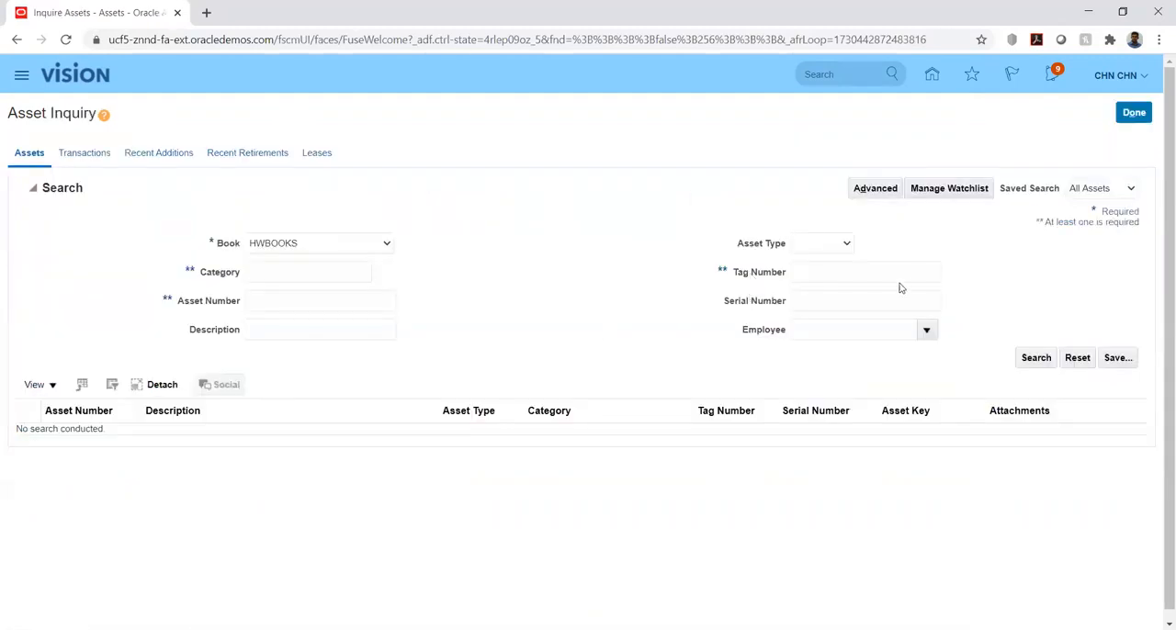
click(329, 272)
text(ASTRA OFFICE FINISHING)
click(1035, 357)
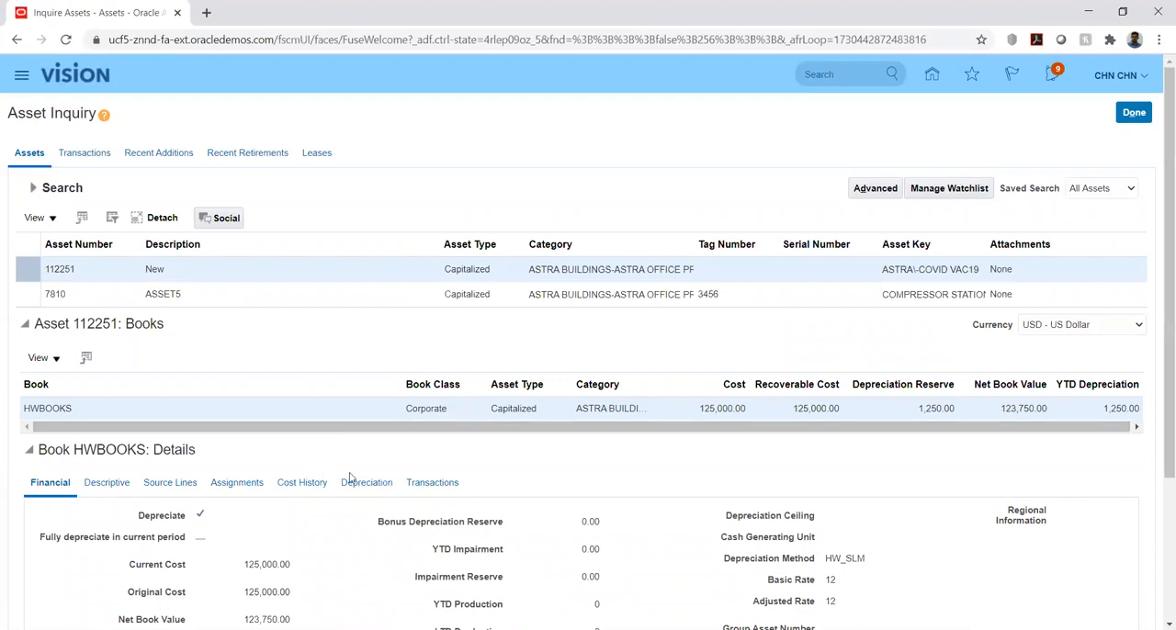
click(431, 482)
scroll(171, 416, down, 3)
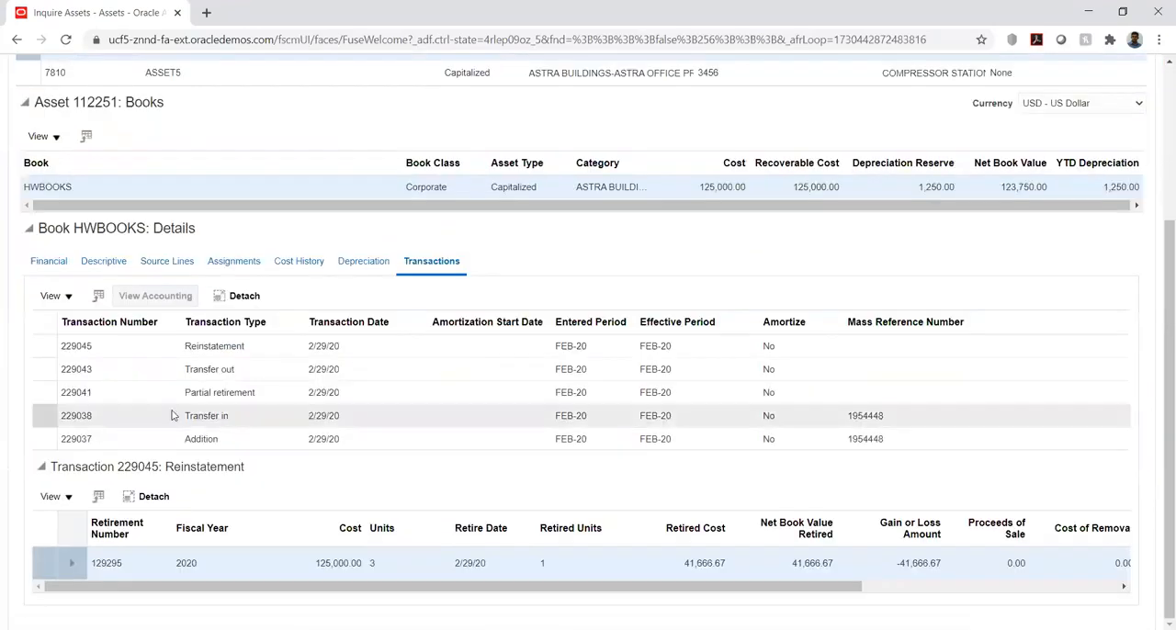
Review the accounting lines of the New asset's reinstatement, then close the inquiry
click(136, 346)
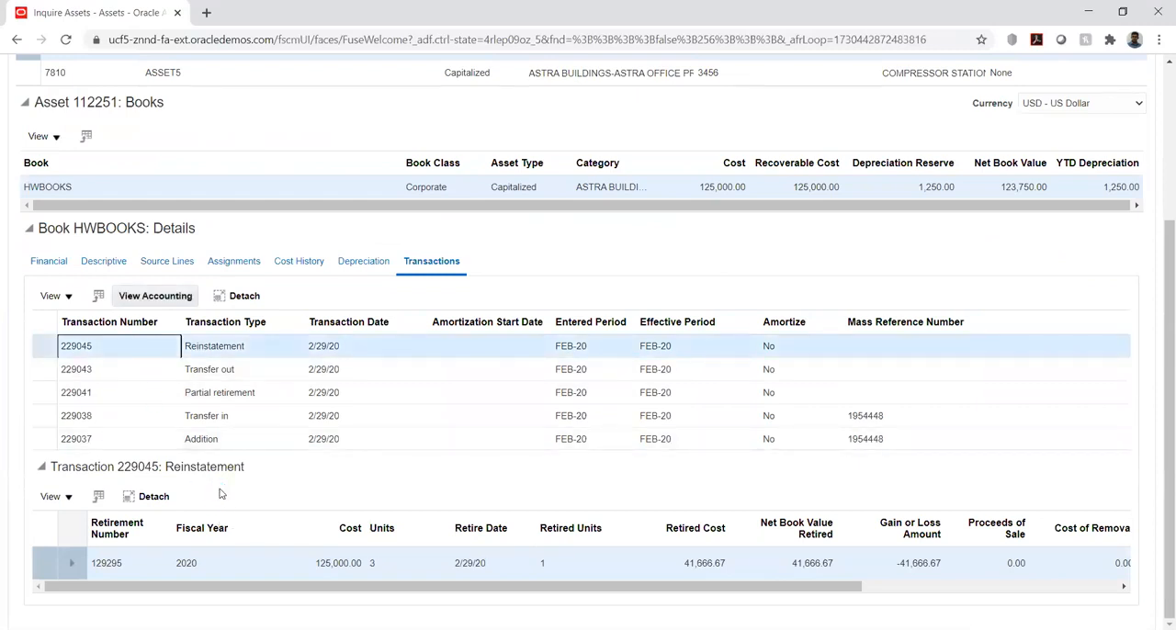
click(156, 297)
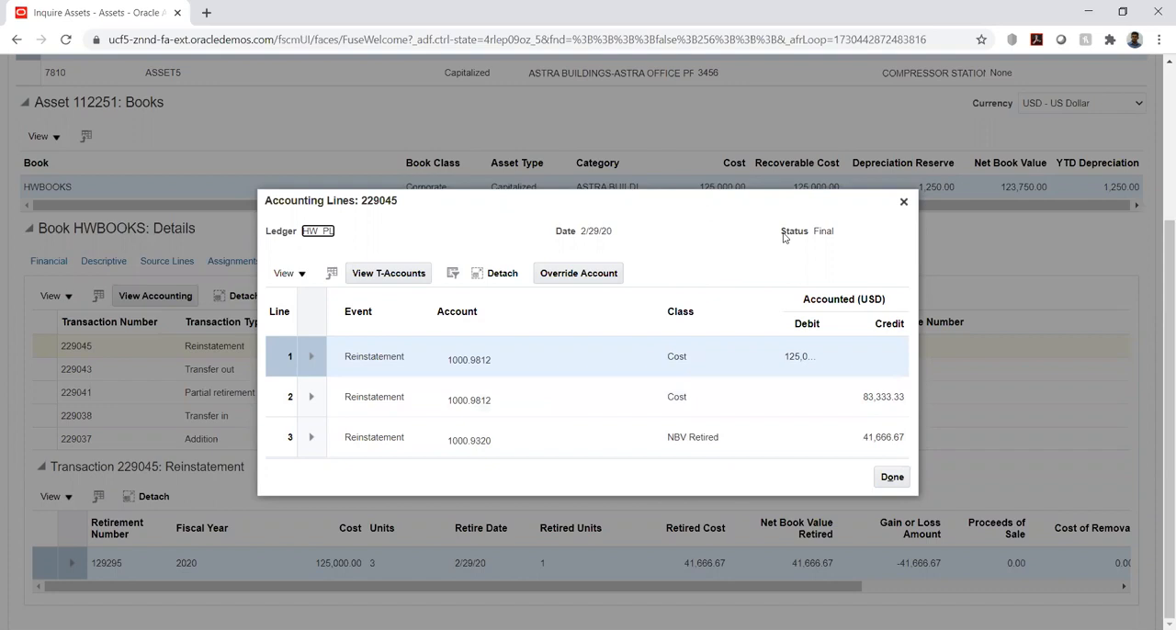
click(903, 204)
scroll(1092, 264, up, 3)
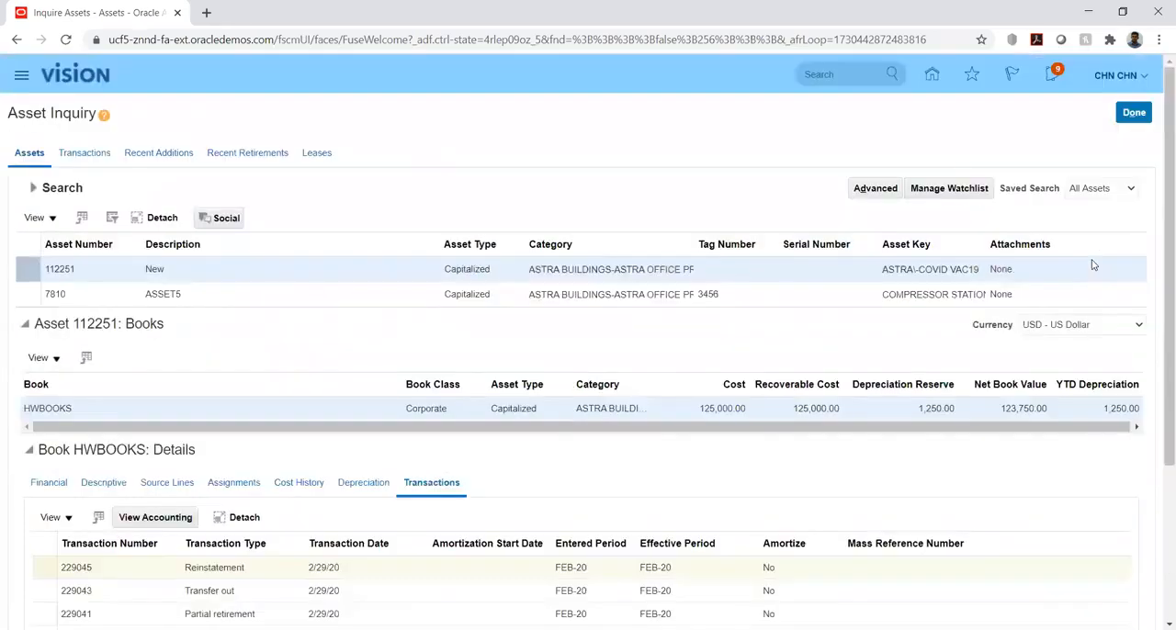
click(1136, 113)
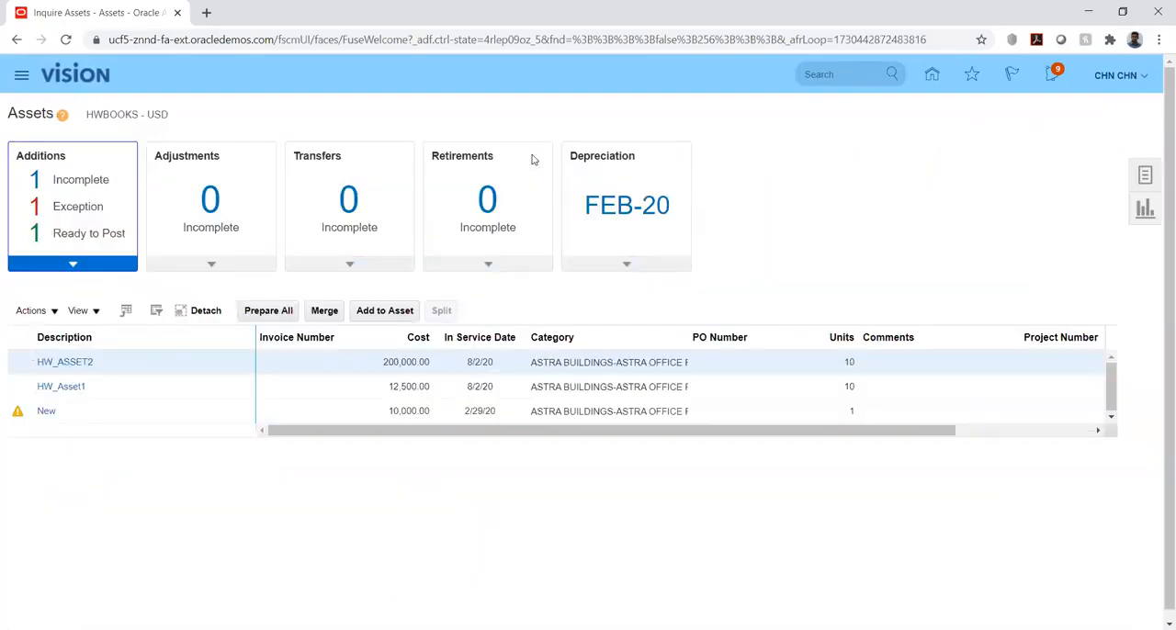
Search HWBOOKS for assets to transfer in category ASTRA BUILDINGS-ASTRA OFFICE PREMISE and select ASSET5
click(1145, 177)
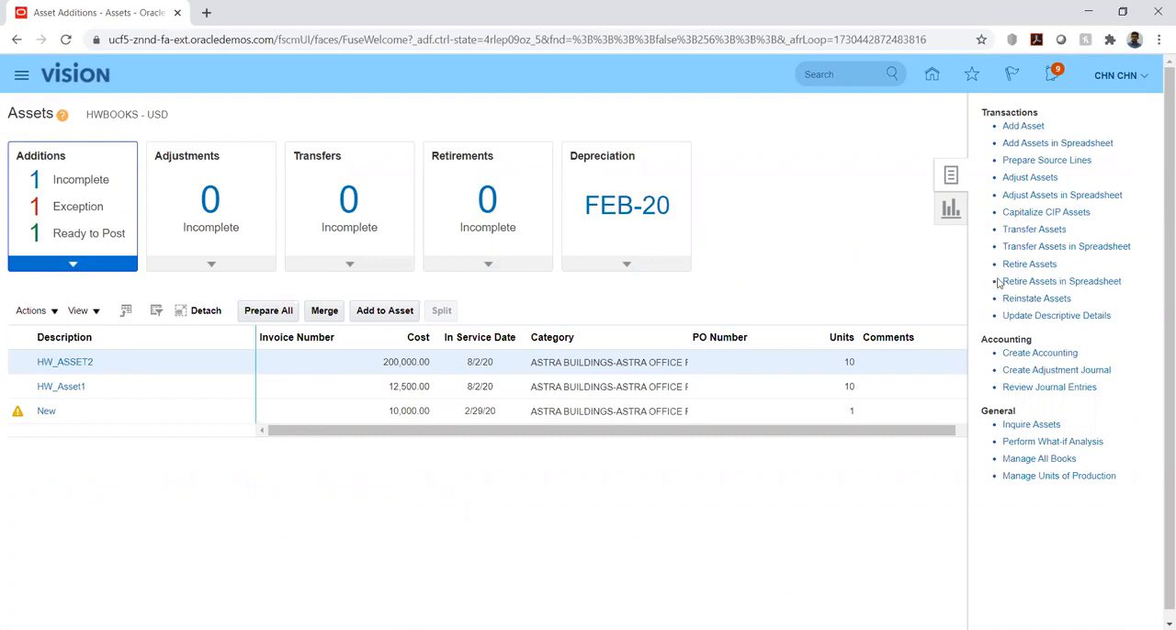
click(1030, 230)
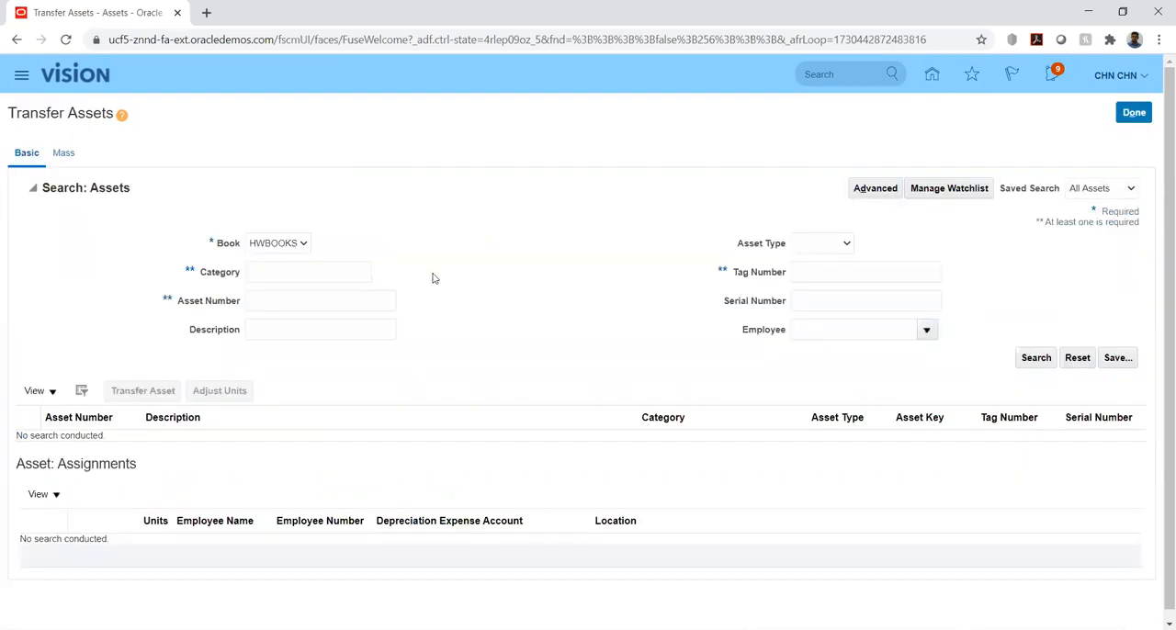
click(324, 268)
text(ASTRA BUILDINGS-ASTRA)
click(1031, 359)
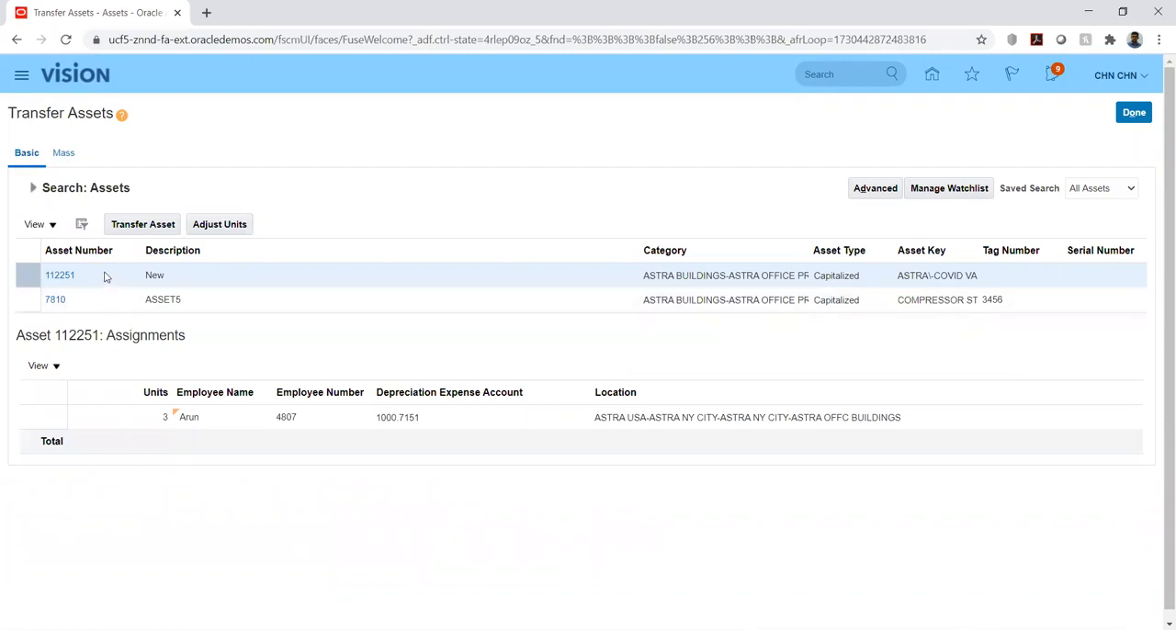
click(93, 300)
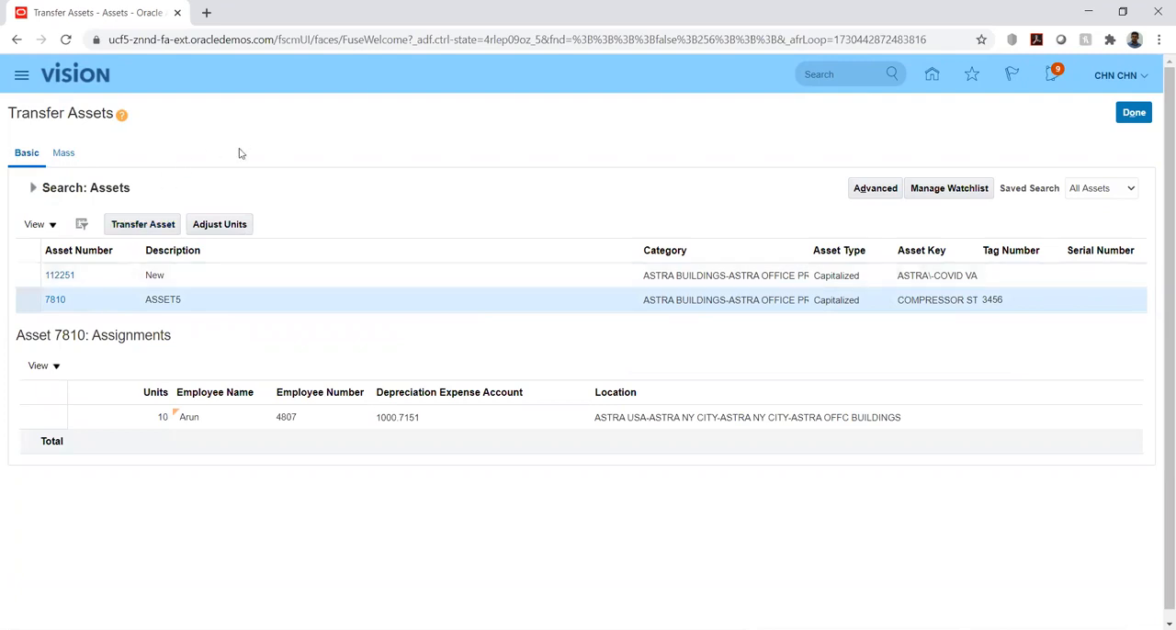
click(116, 233)
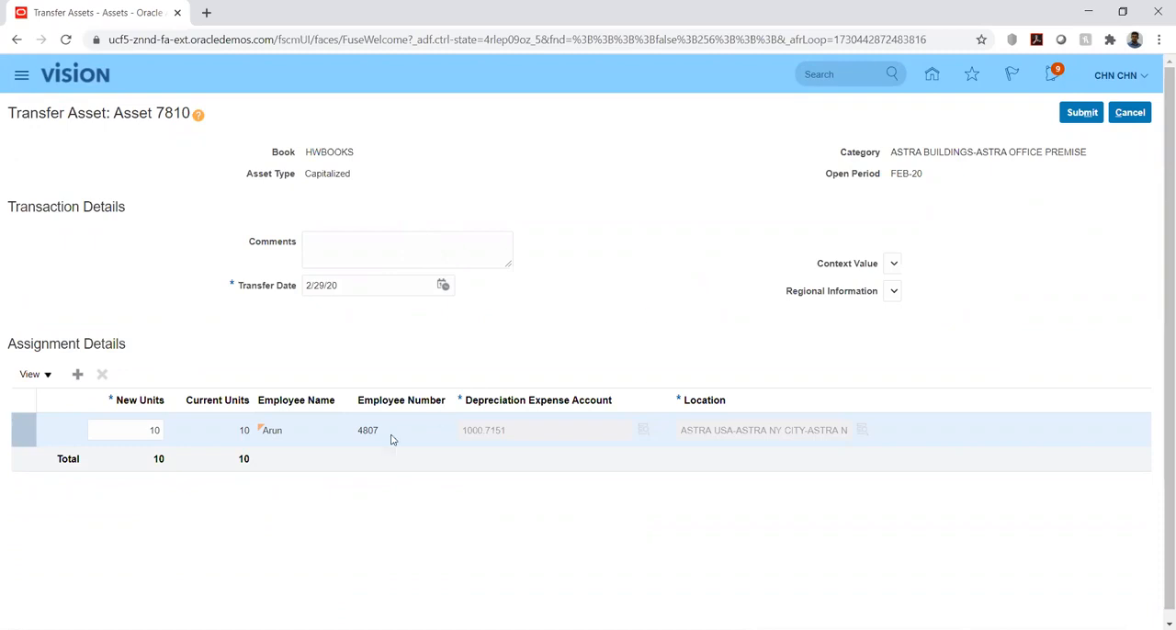
click(78, 374)
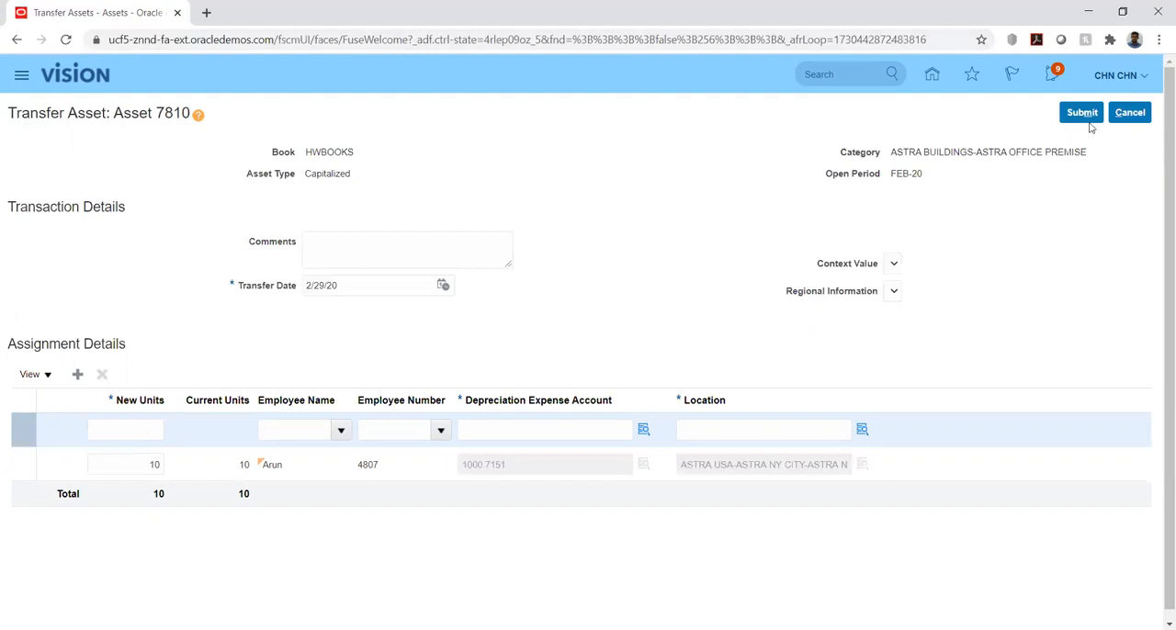
click(1128, 114)
click(777, 364)
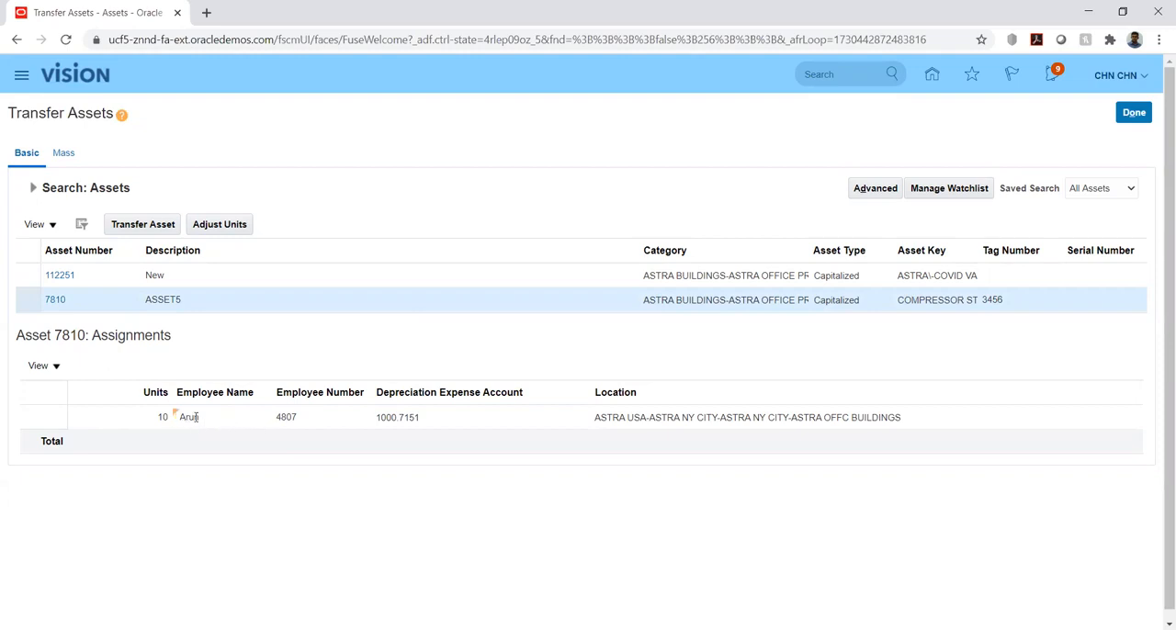
Start a transfer of ASSET5, set the existing assignment's new units to 5 and try to submit it
click(153, 228)
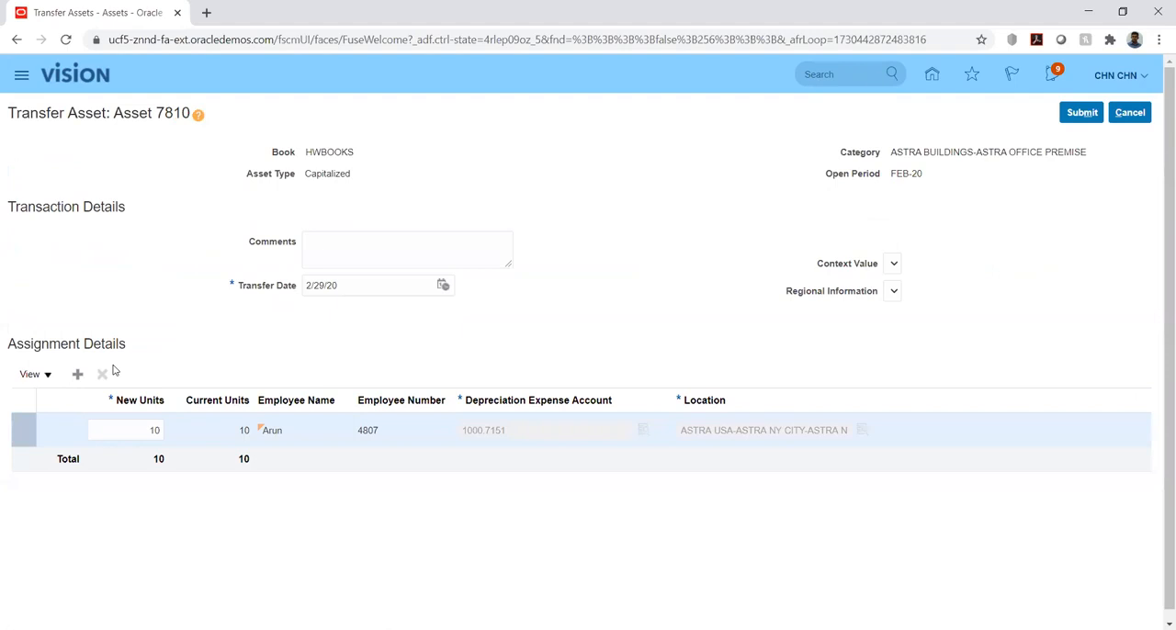
click(143, 431)
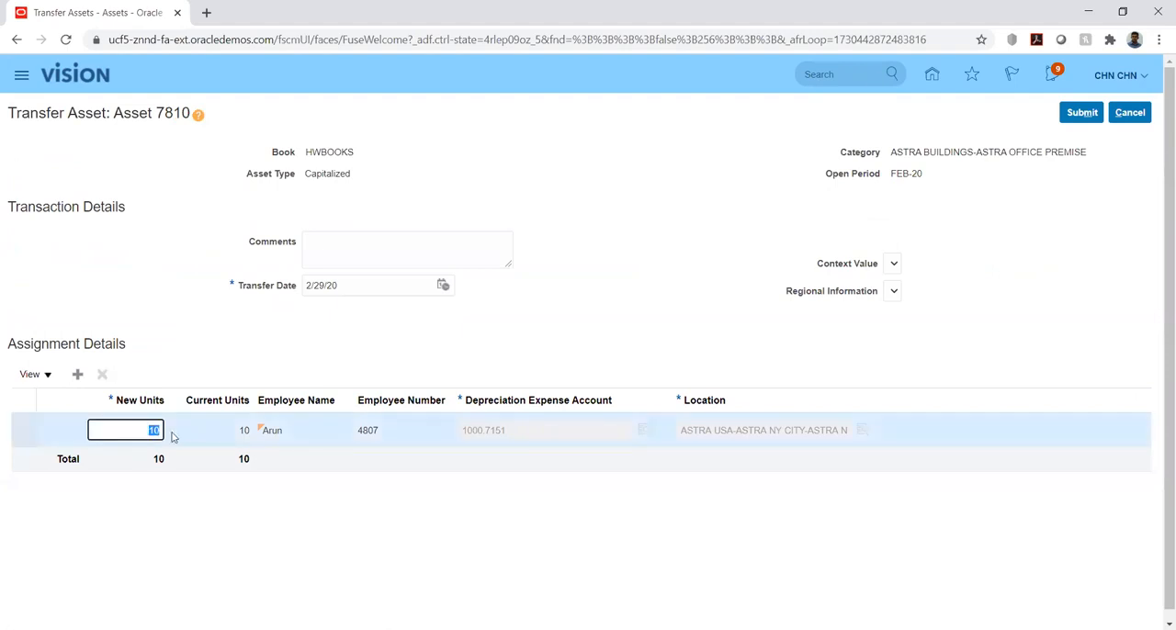
text(5)
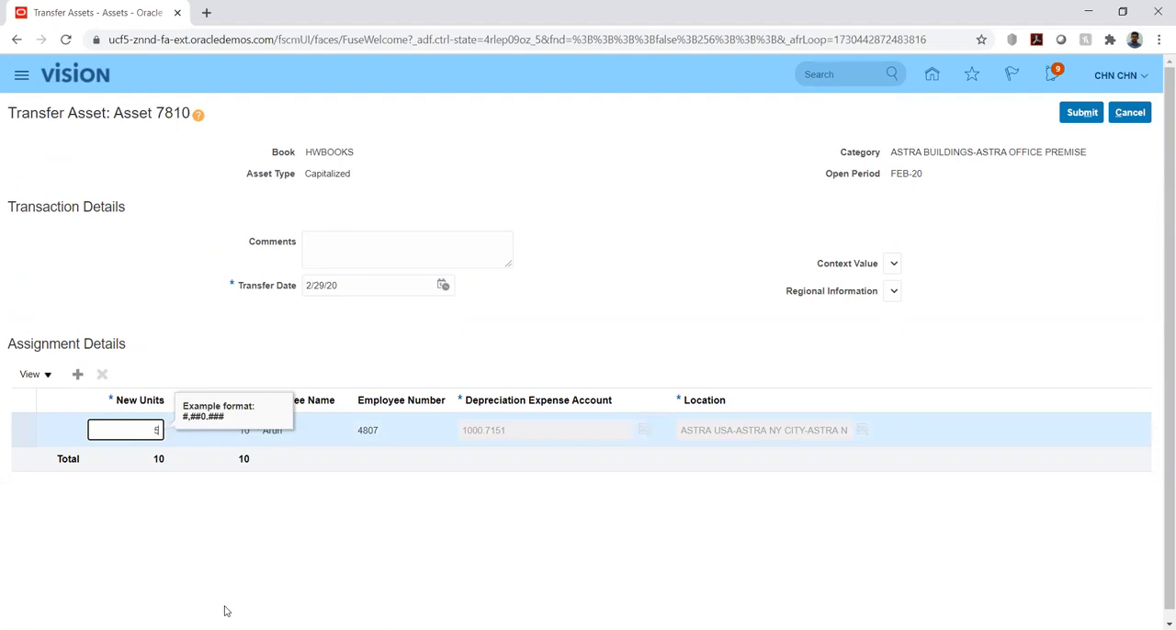
key(Tab)
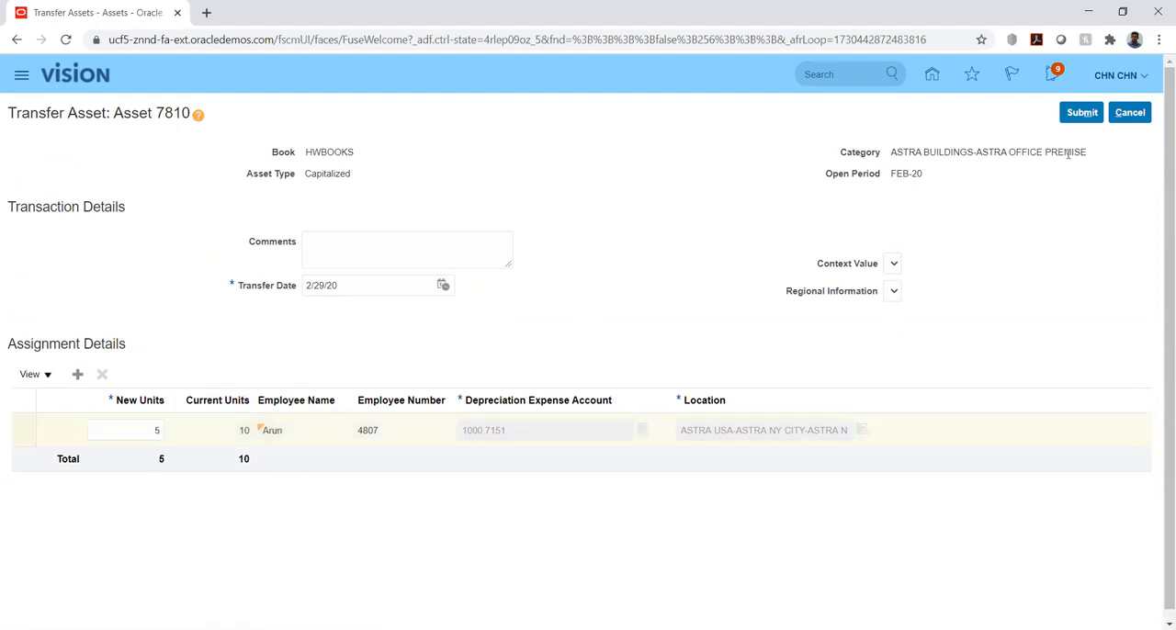
click(1082, 114)
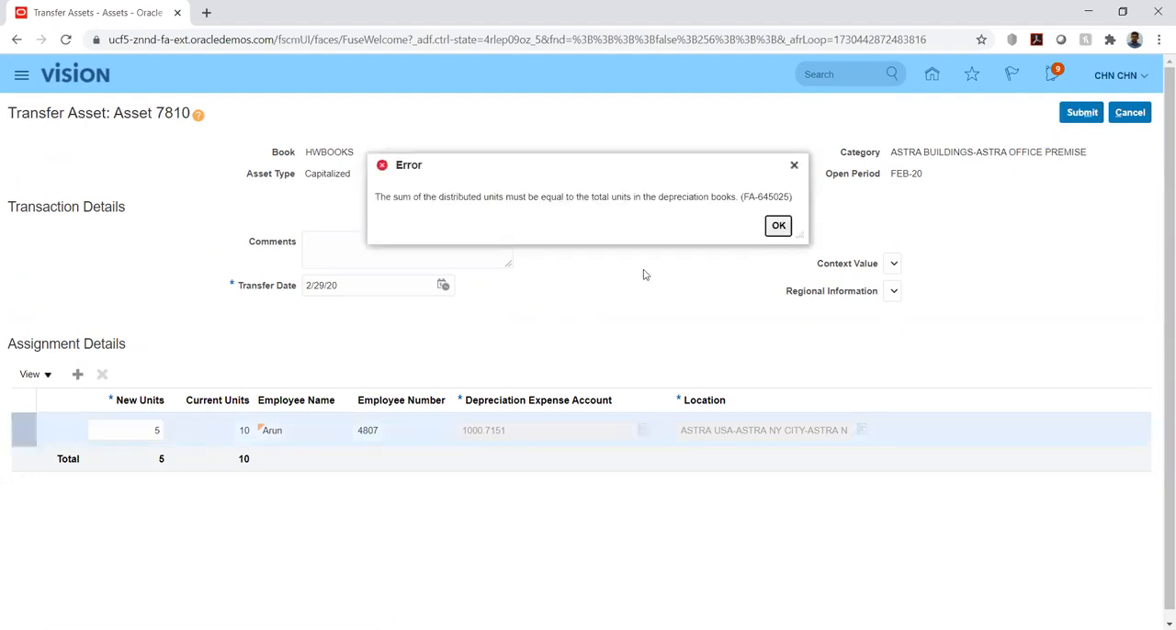
click(780, 227)
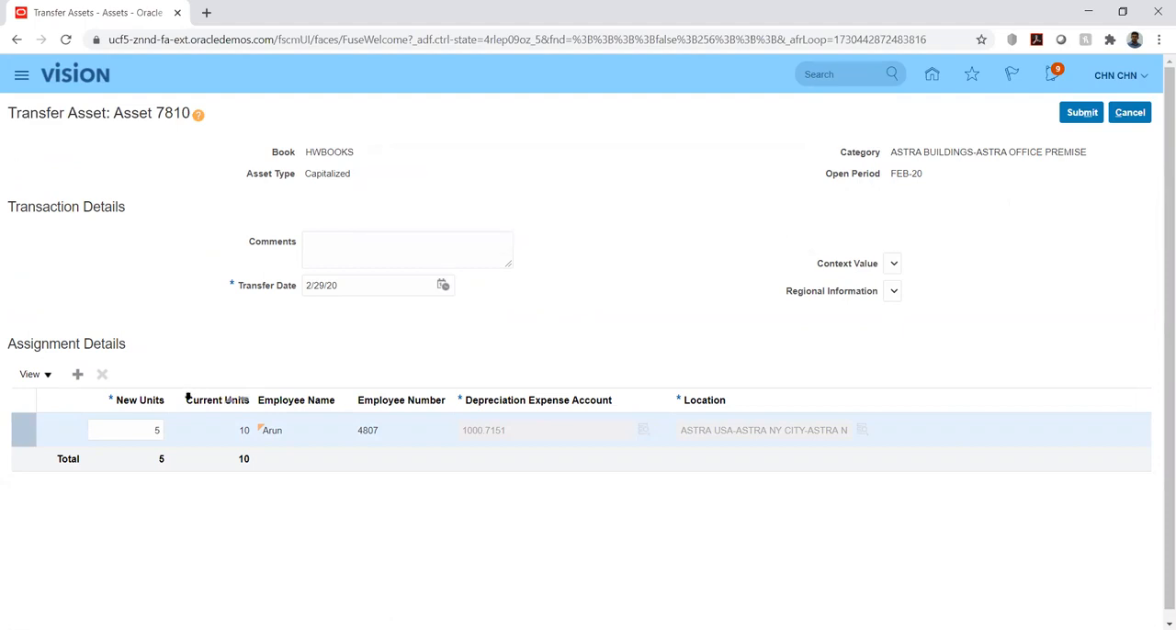
Set the existing assignment's new units to 10, try to submit the transfer and dismiss the error
click(145, 428)
drag(145, 426, 176, 430)
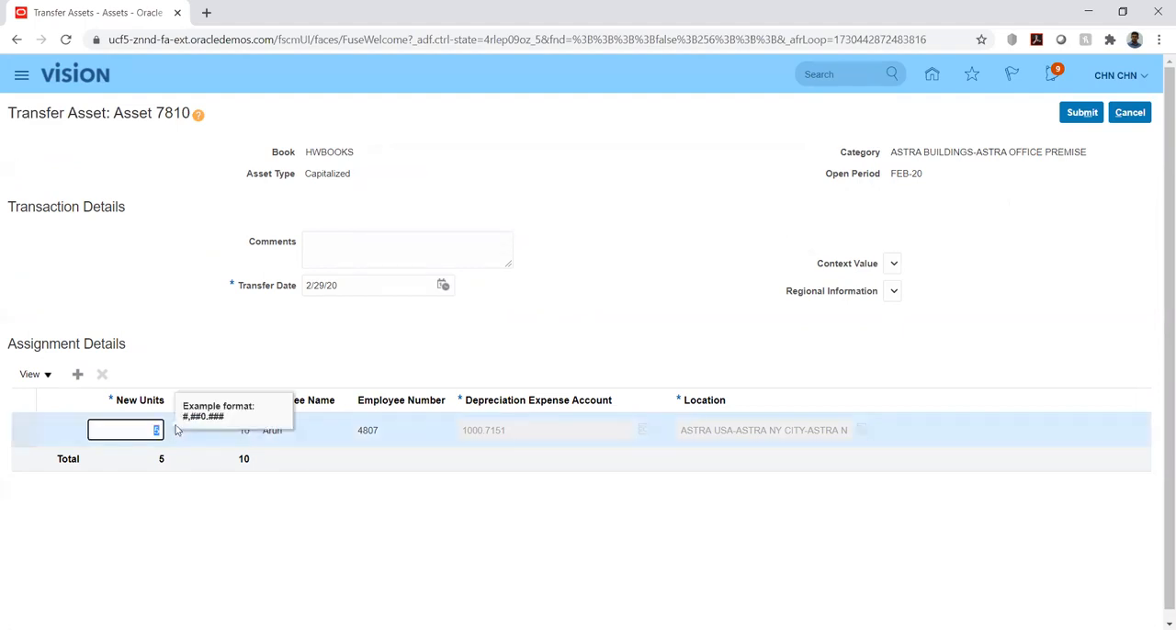
text(10)
key(Tab)
click(898, 330)
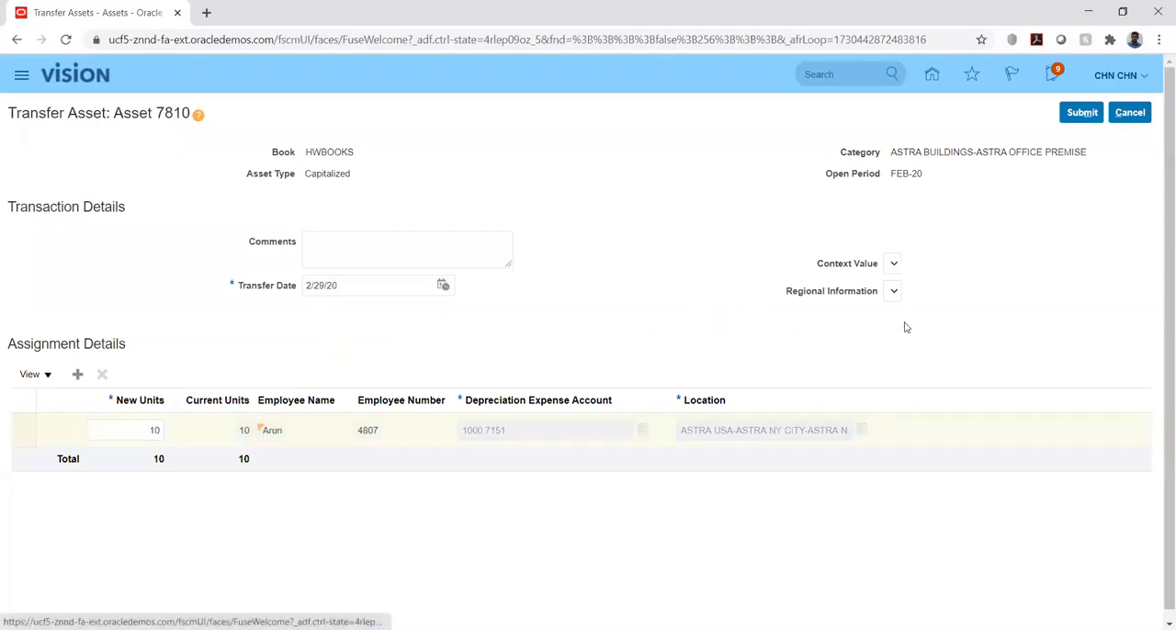
click(1072, 114)
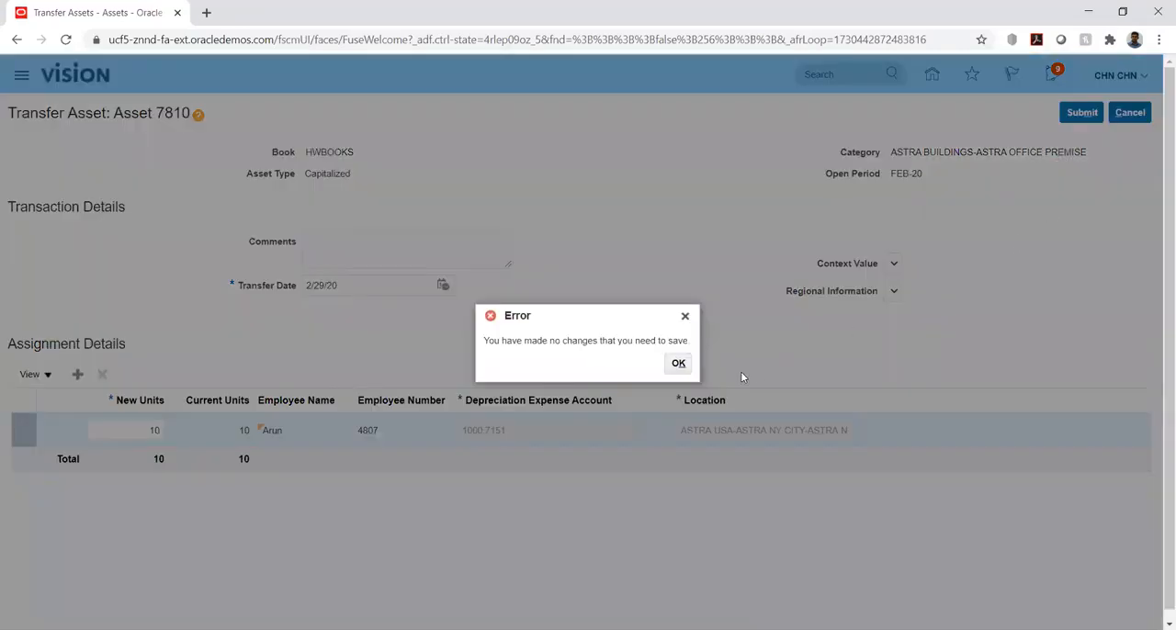
click(675, 367)
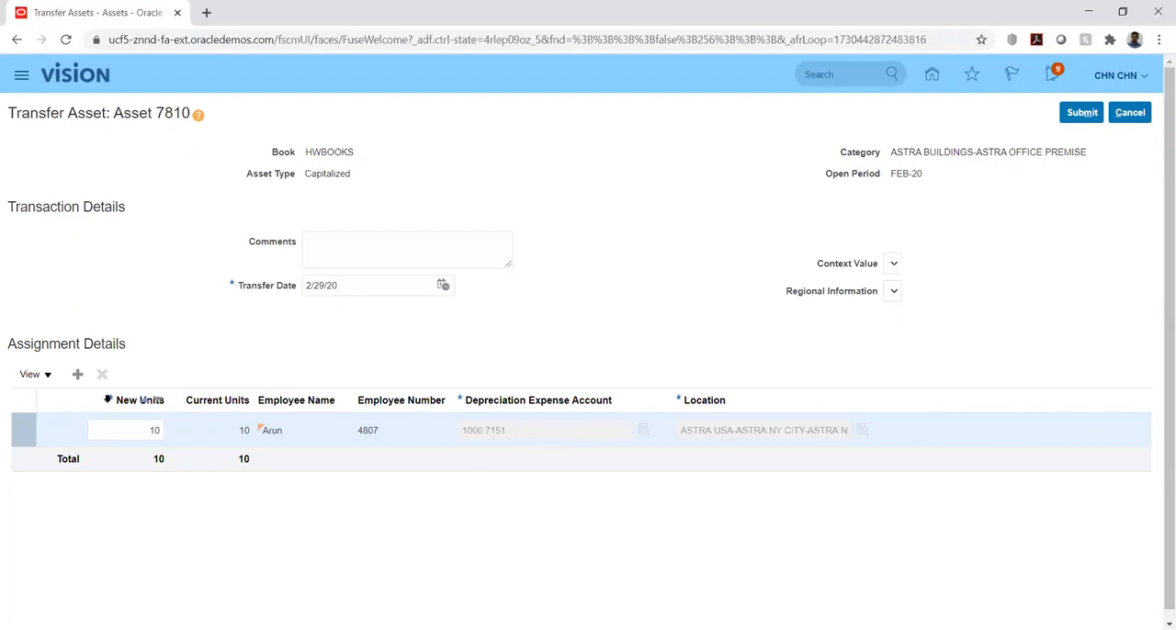
Add an assignment row with 5 new units and assign it to the same employee as the existing row
click(77, 374)
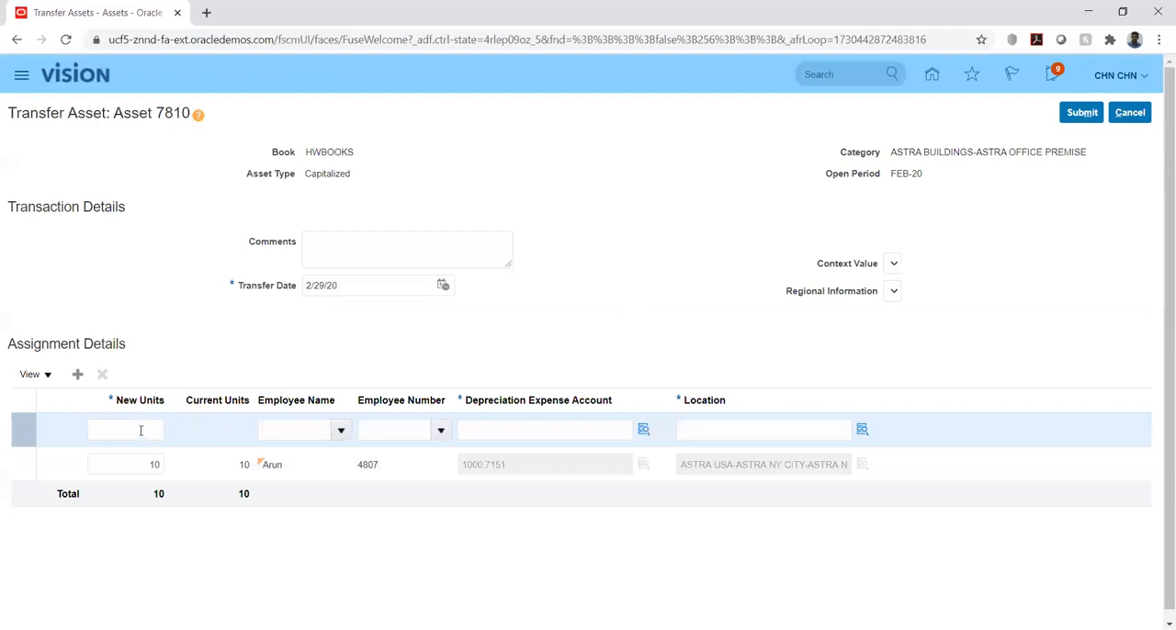
click(140, 430)
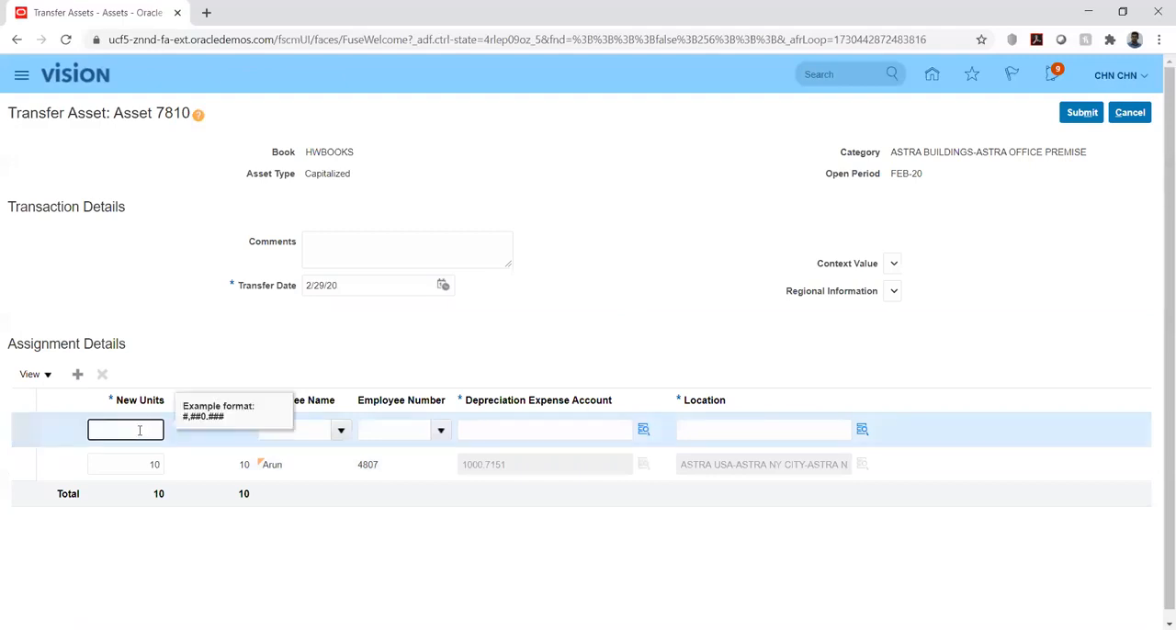
key(Tab)
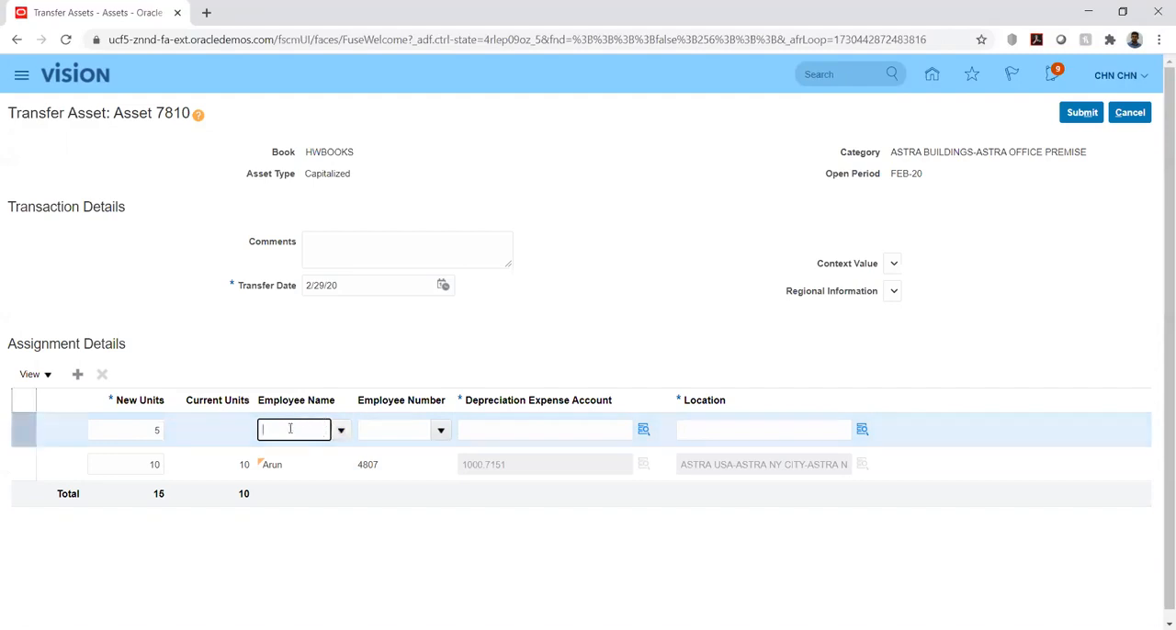
text(Arun)
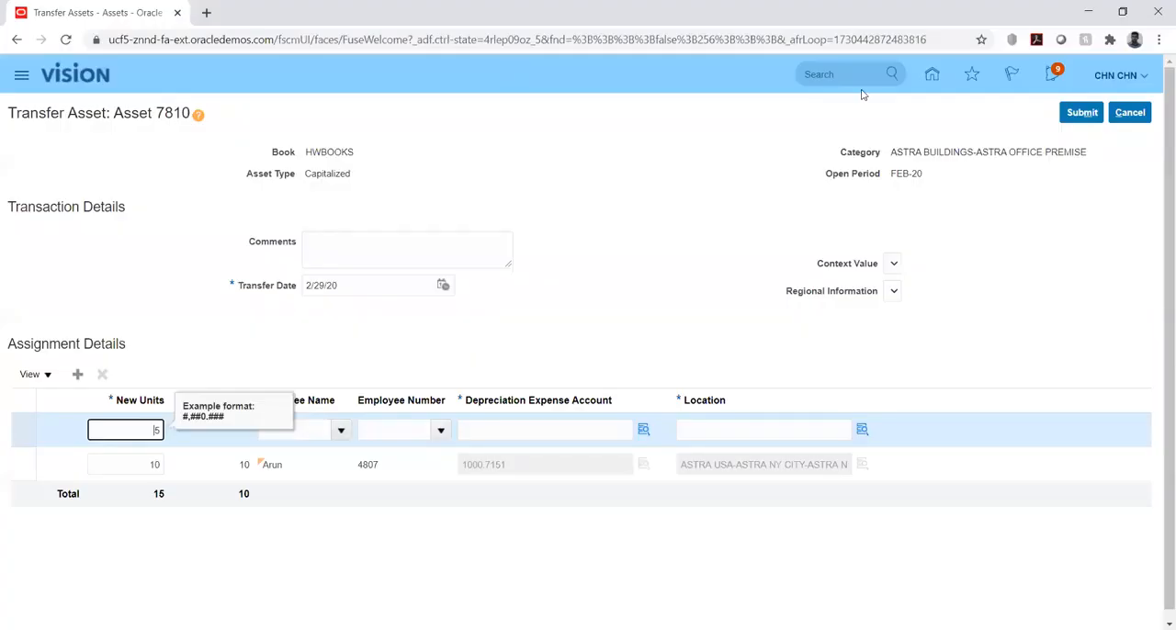
click(292, 431)
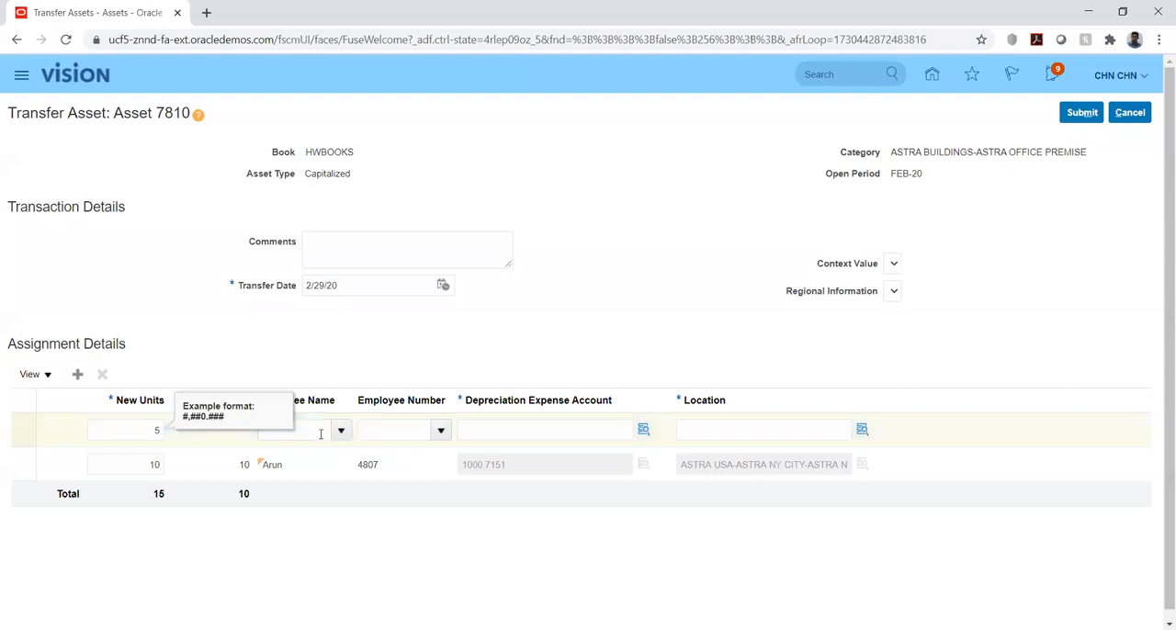
text(Aru)
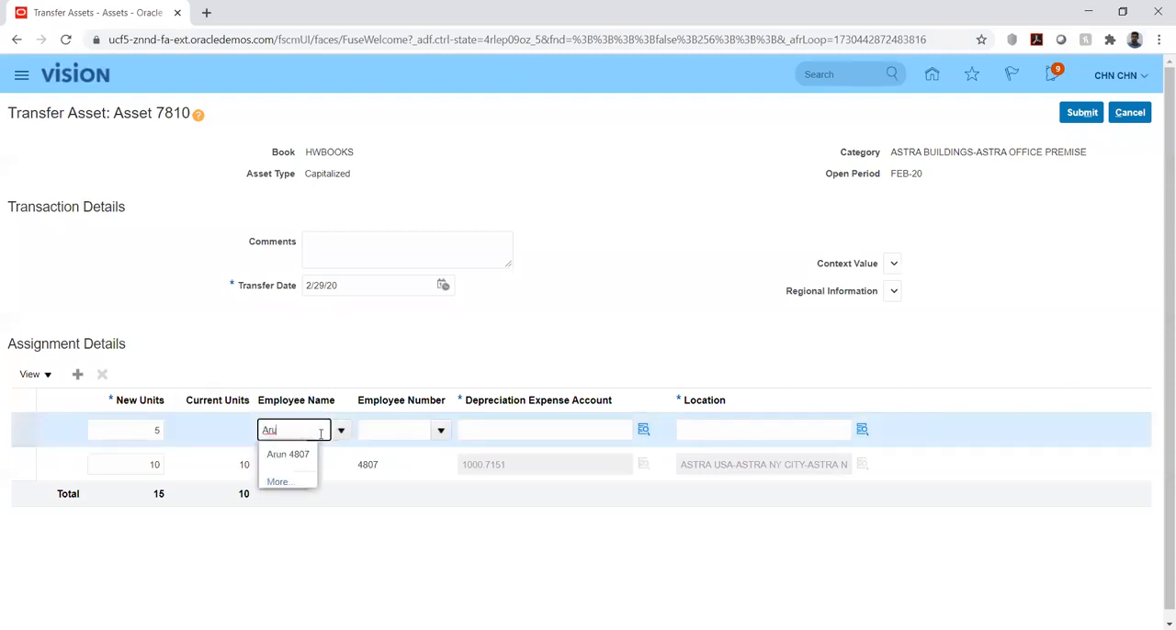
click(297, 453)
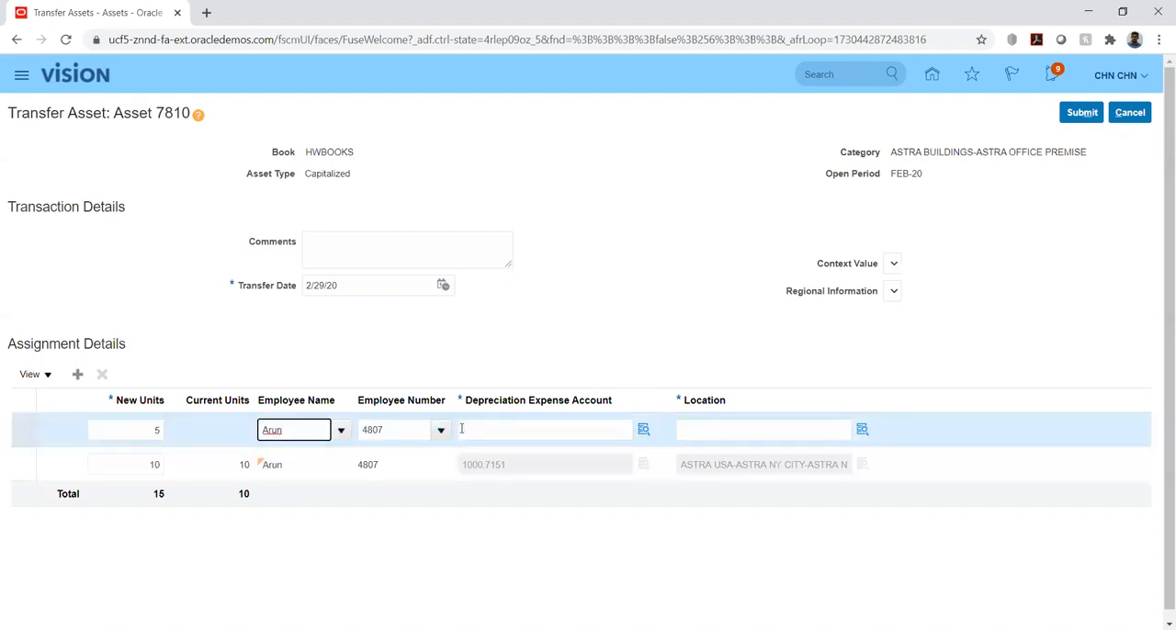
Give the added assignment depreciation expense account 1000.7151 and location CHINA-BEIJING-BEIJING-OFFICE, and try to submit the transfer
click(493, 429)
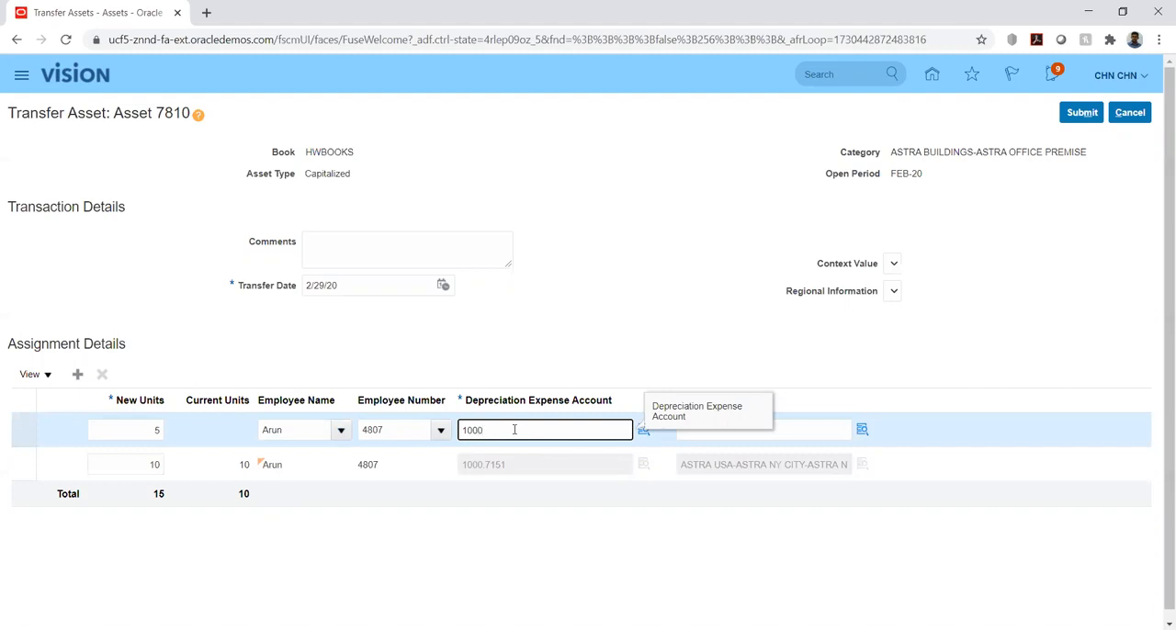
text(1000.7151)
key(Tab)
click(708, 429)
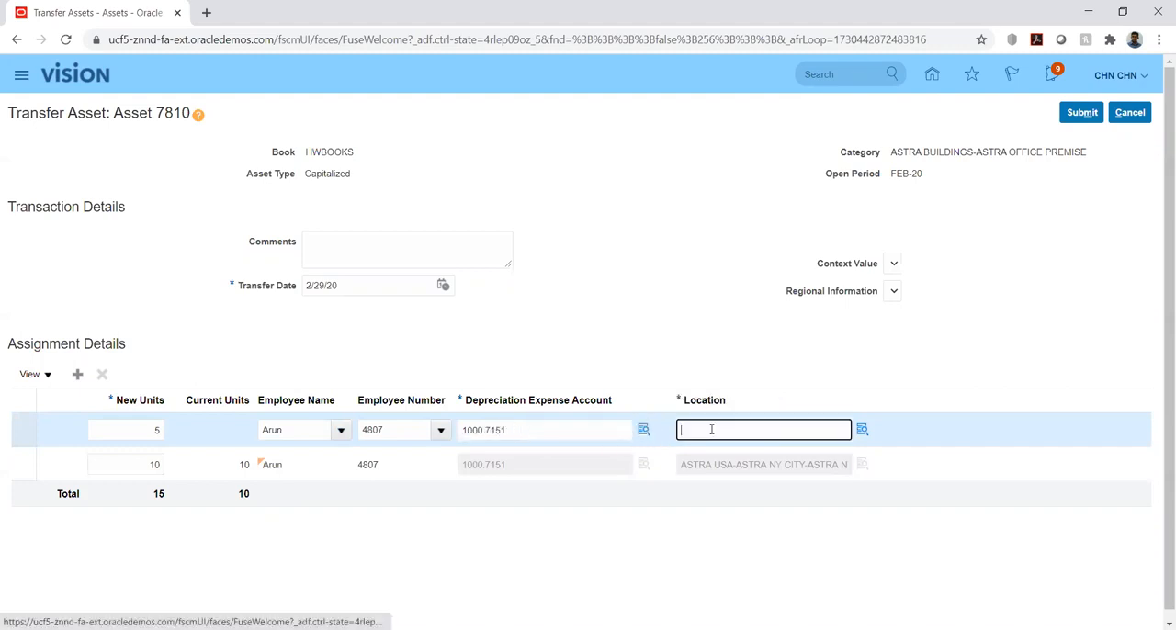
text(CHINA-BEIJING-BEIJING-OFFICE)
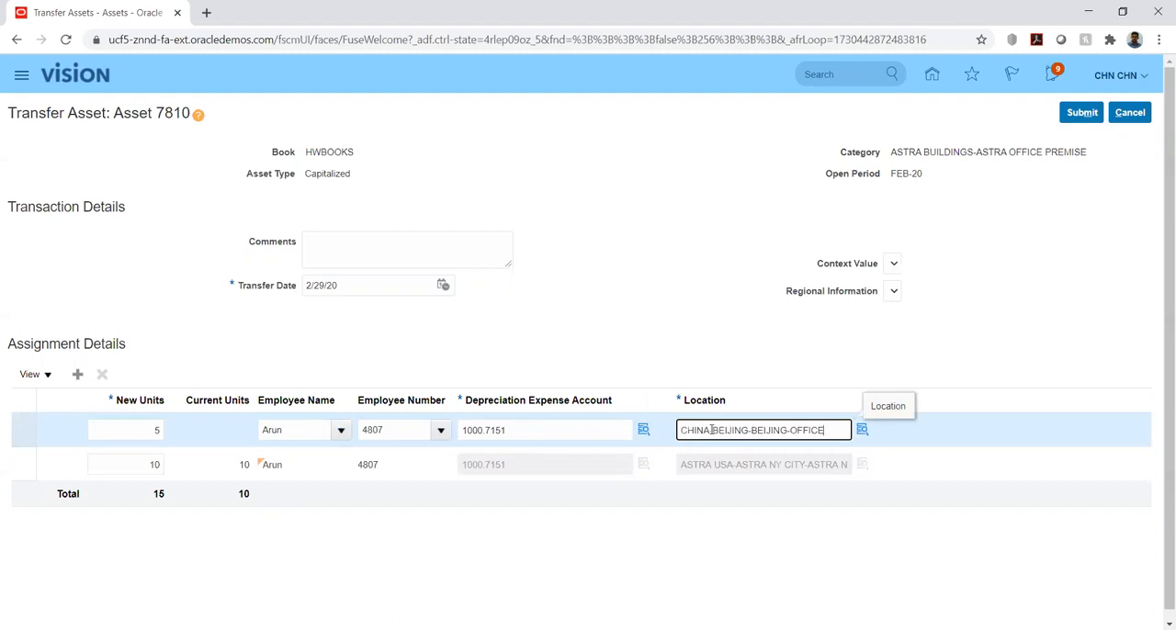
click(737, 331)
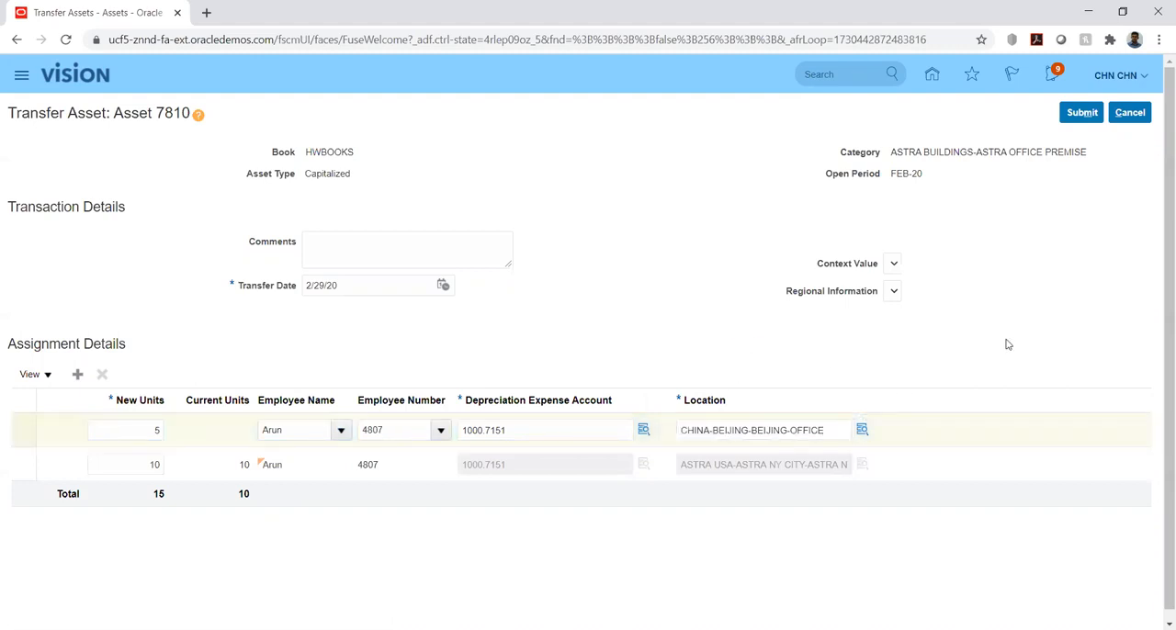
click(1081, 120)
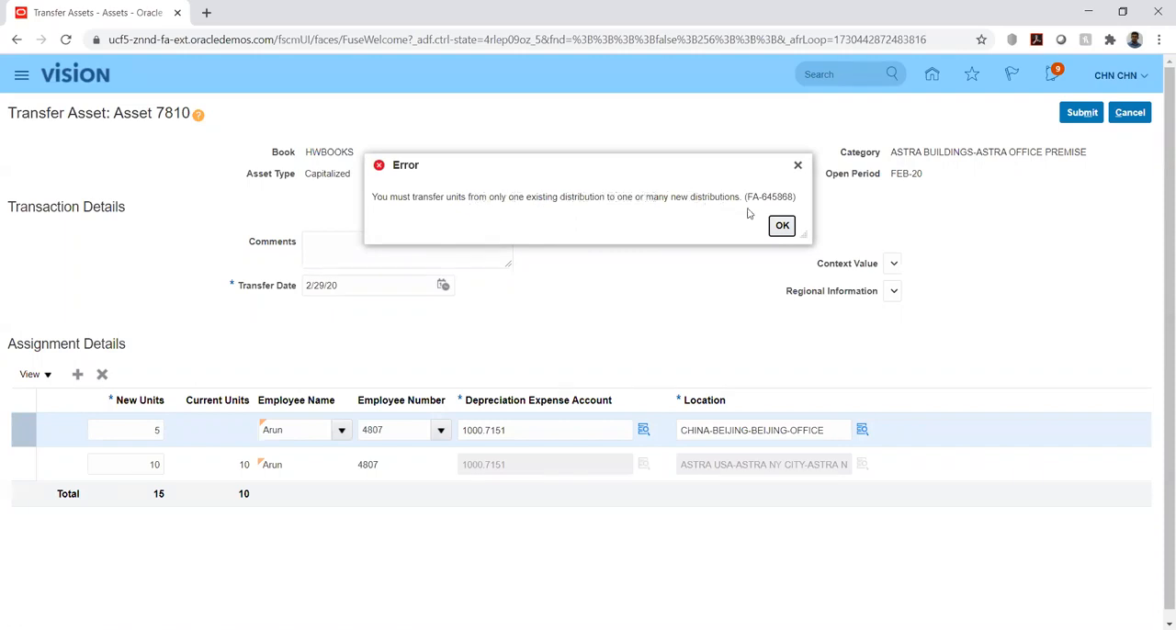
click(781, 227)
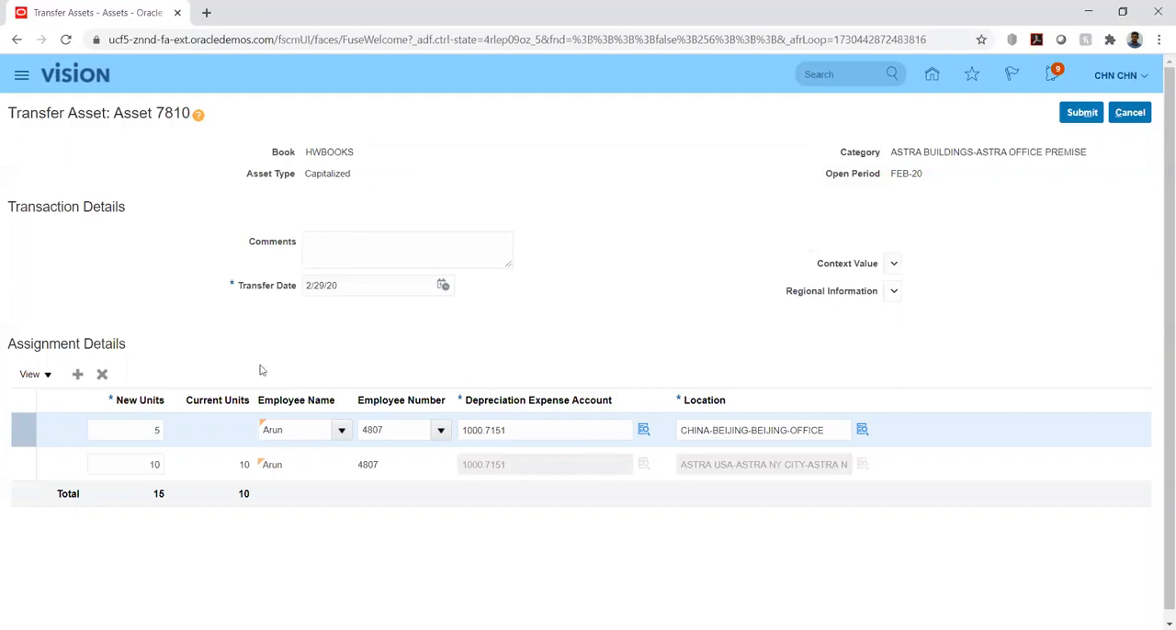
Set the added assignment's new units to 10 and try to submit the transfer again
click(158, 430)
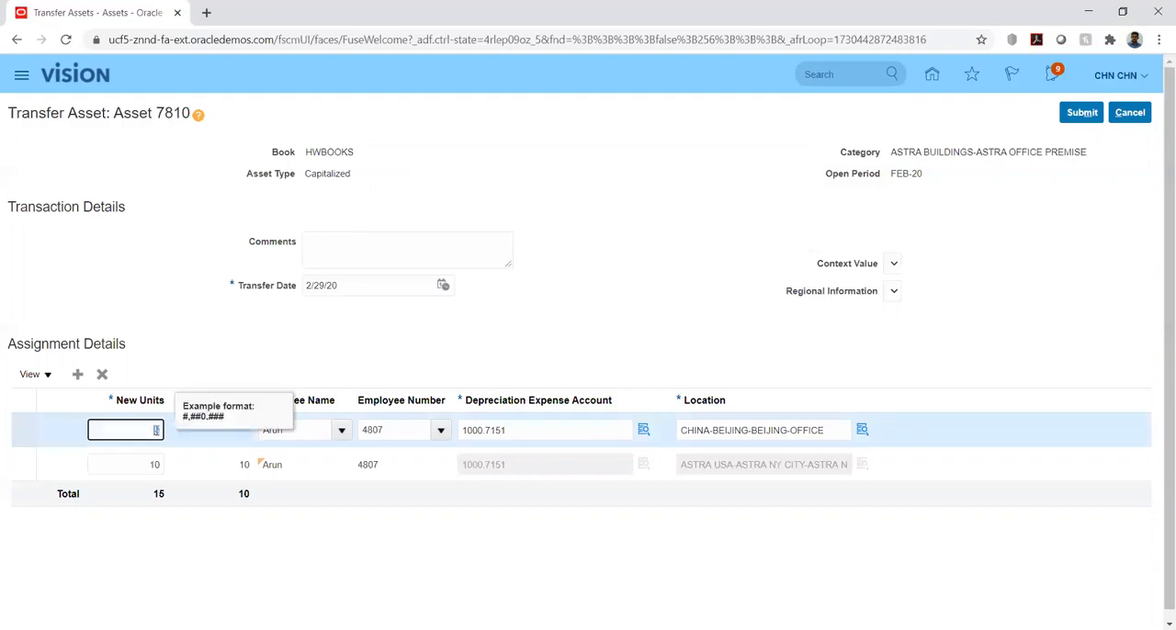
key(Tab)
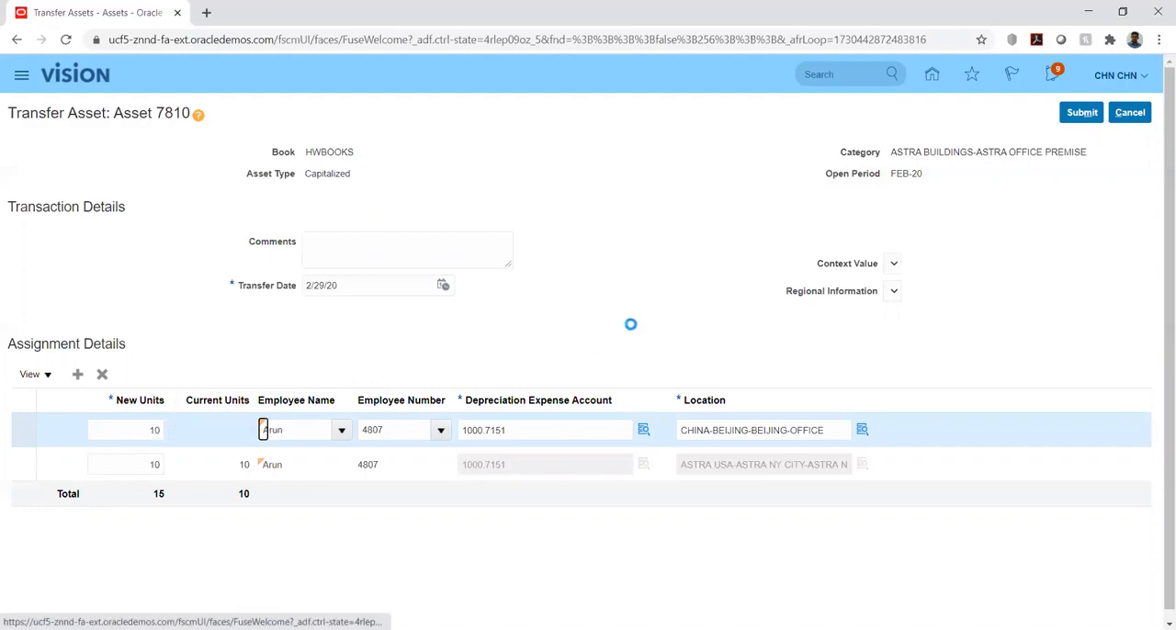
click(1081, 112)
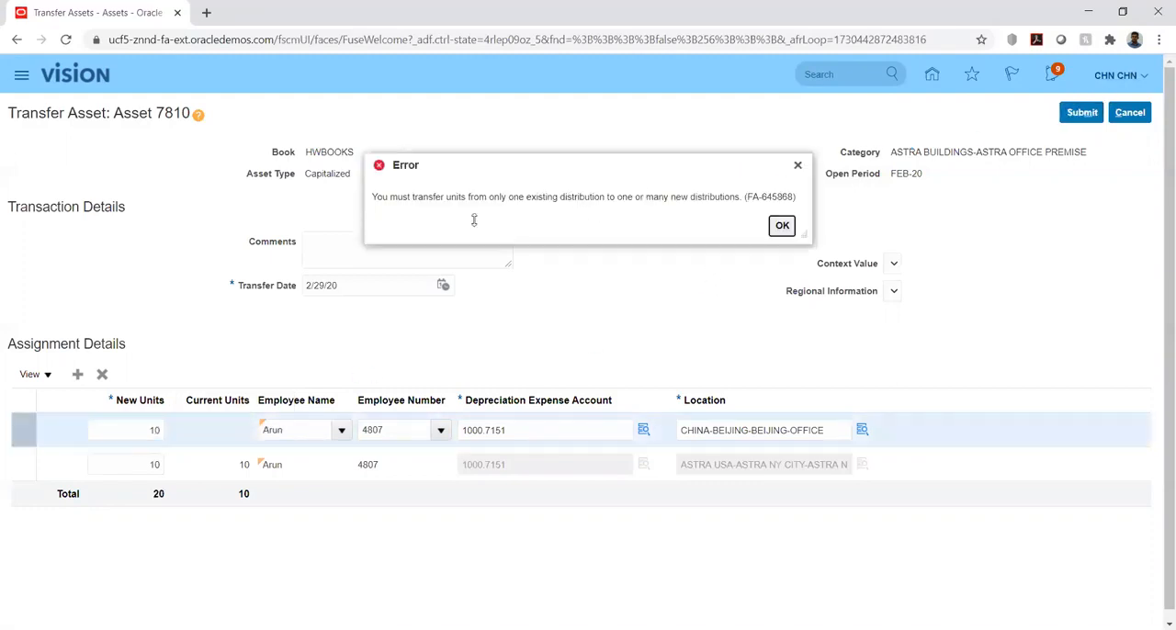
drag(469, 196, 507, 197)
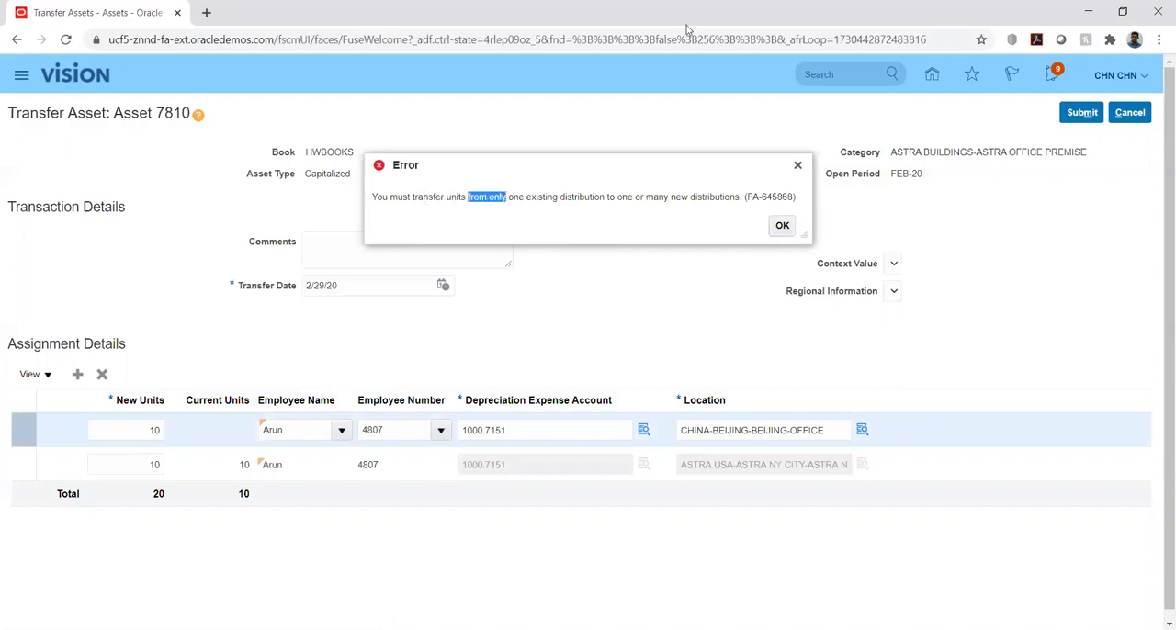
click(782, 226)
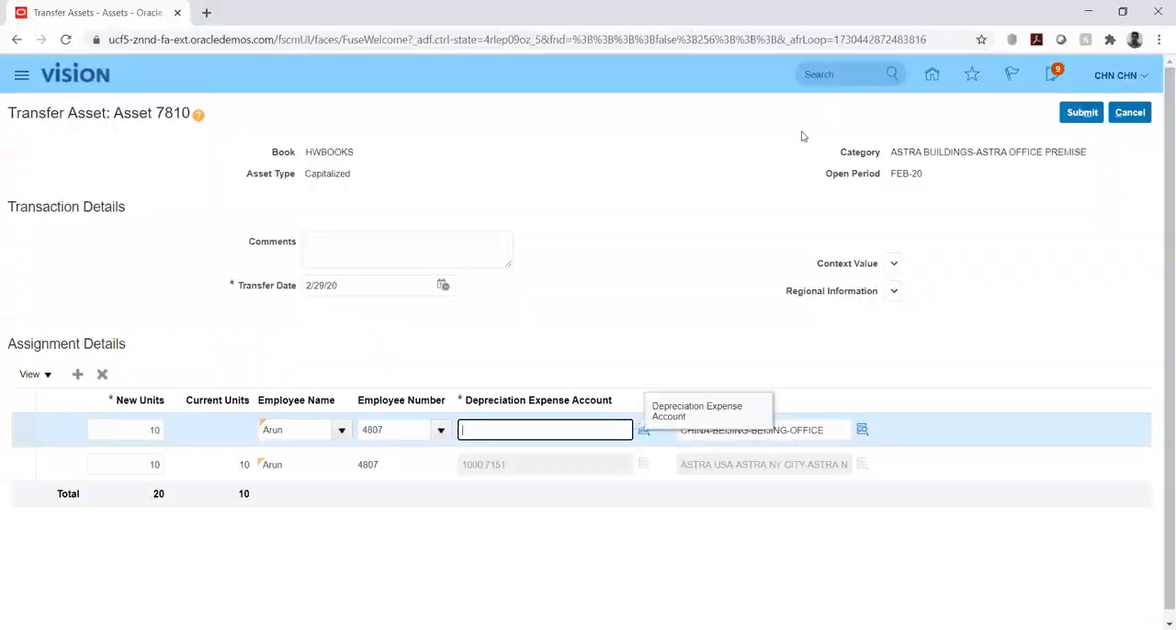
Replace the added assignment's depreciation expense account with the partial value 1000. and open the account lookup
text(1000)
click(641, 428)
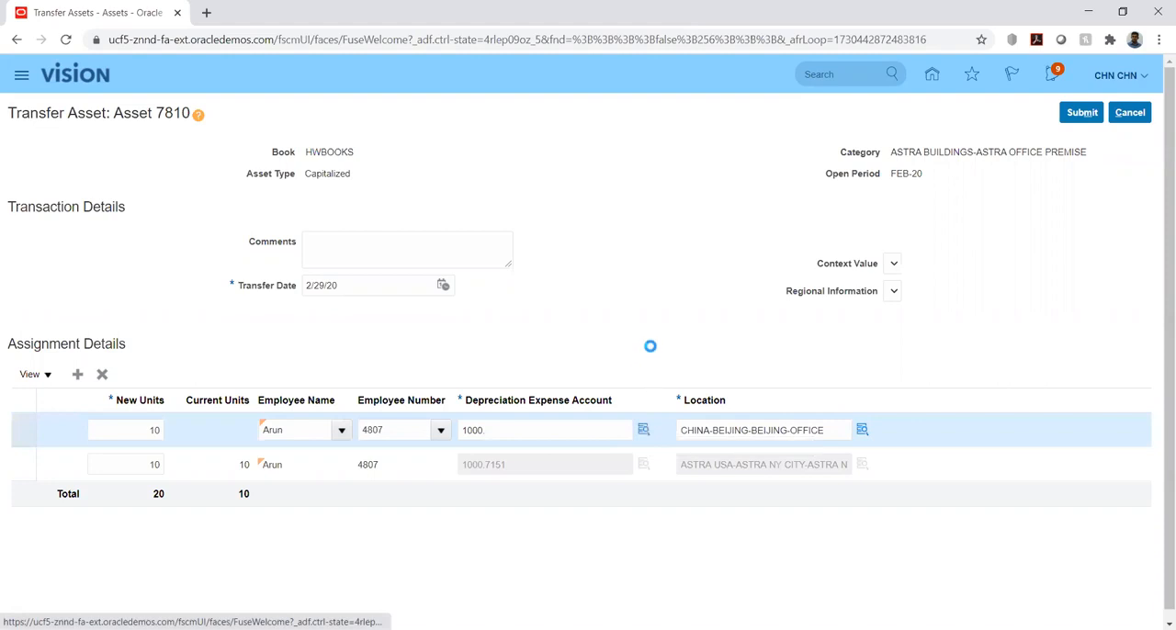
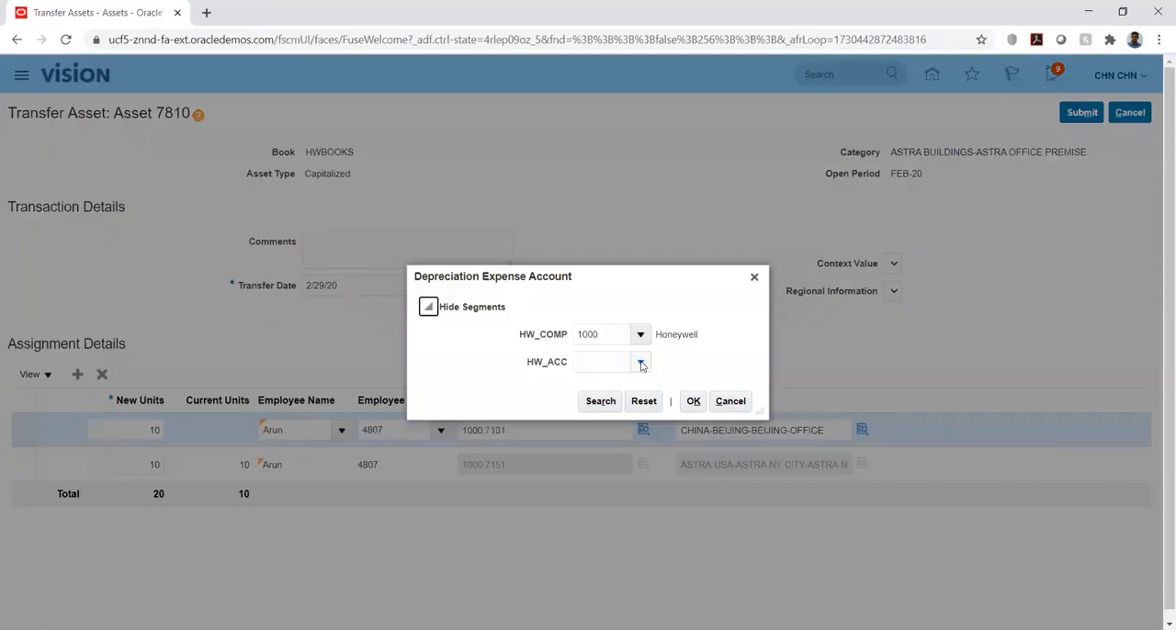
Search the HW_ACC segment for descriptions matching %dep%exp% and use depreciation expense account 1000.7131 for the added assignment
click(641, 362)
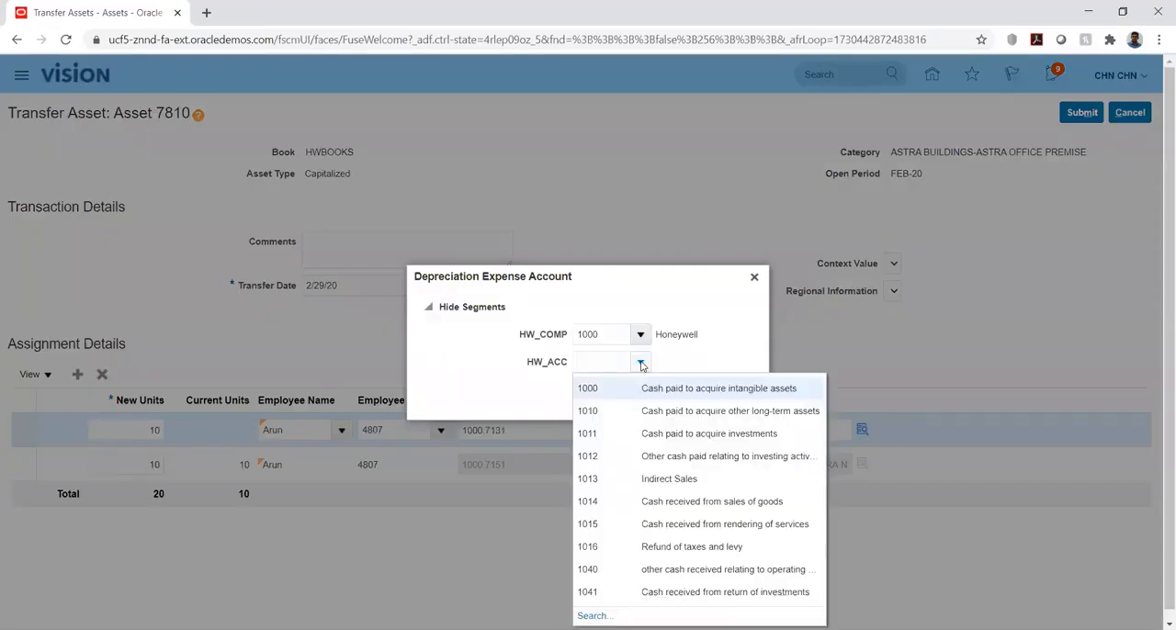
click(597, 614)
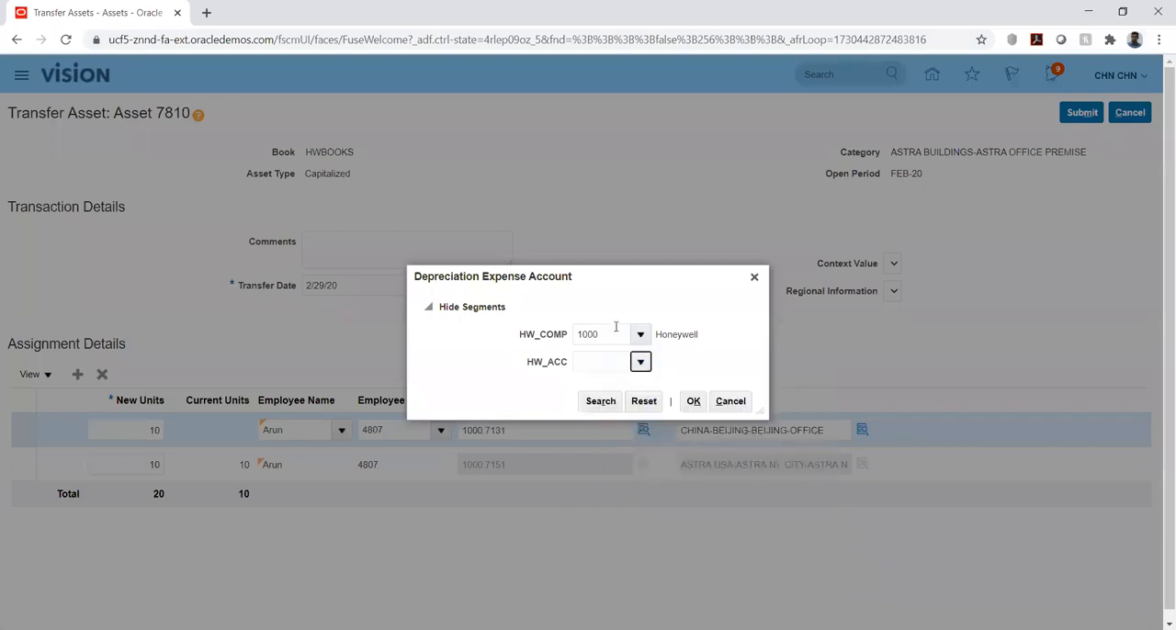
click(563, 341)
text(%)
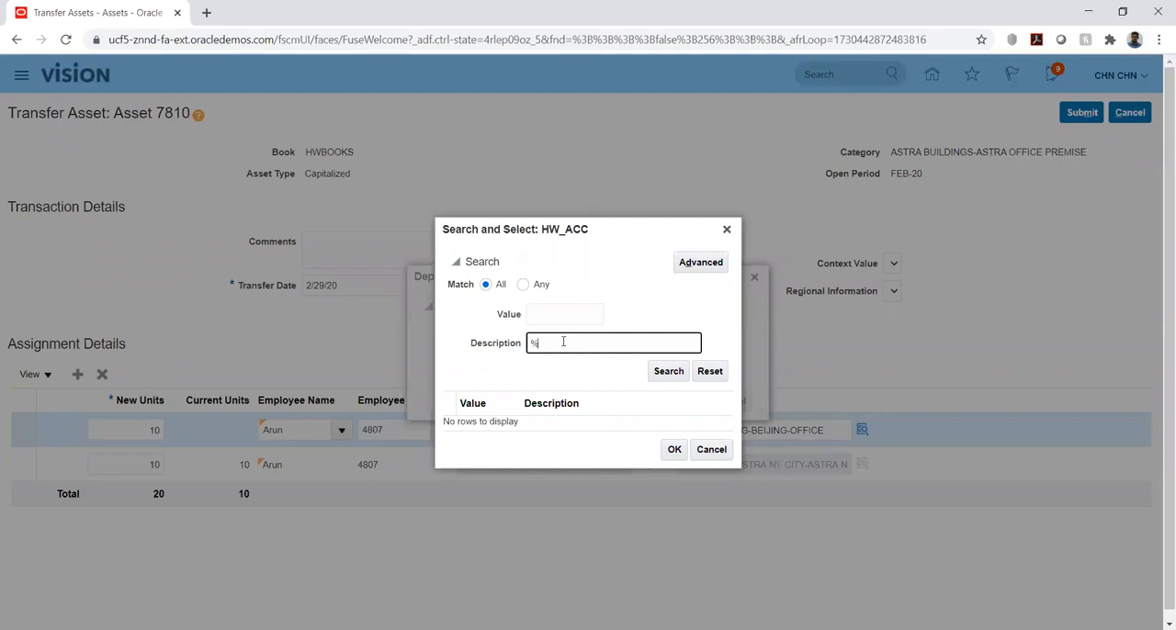
text(dep%exp%)
click(667, 372)
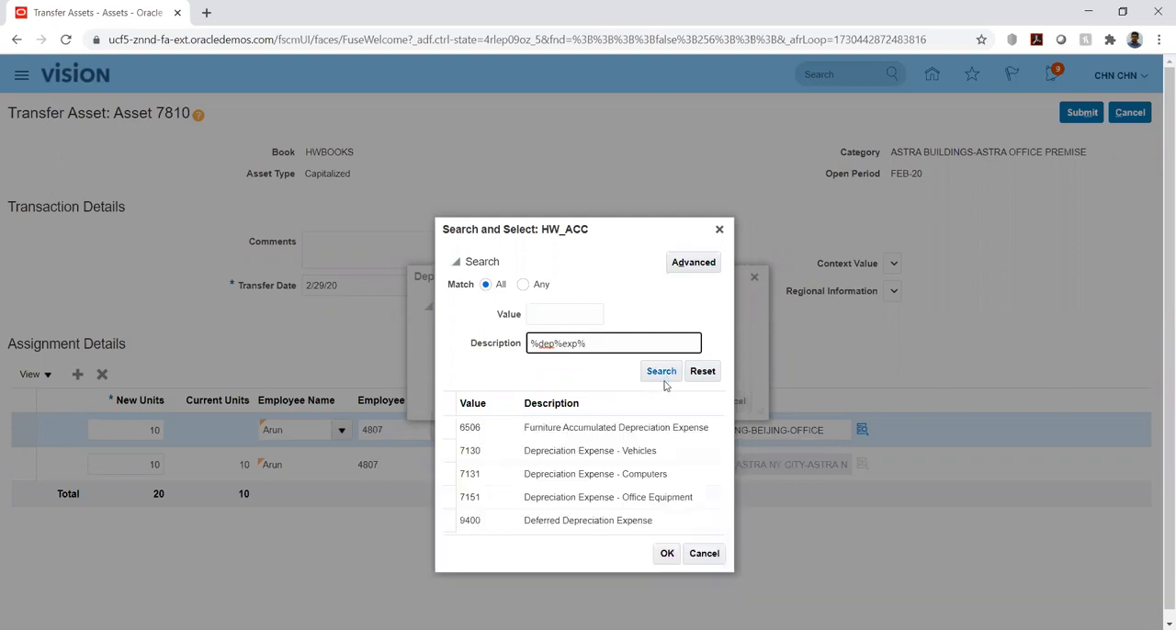
click(588, 422)
click(670, 501)
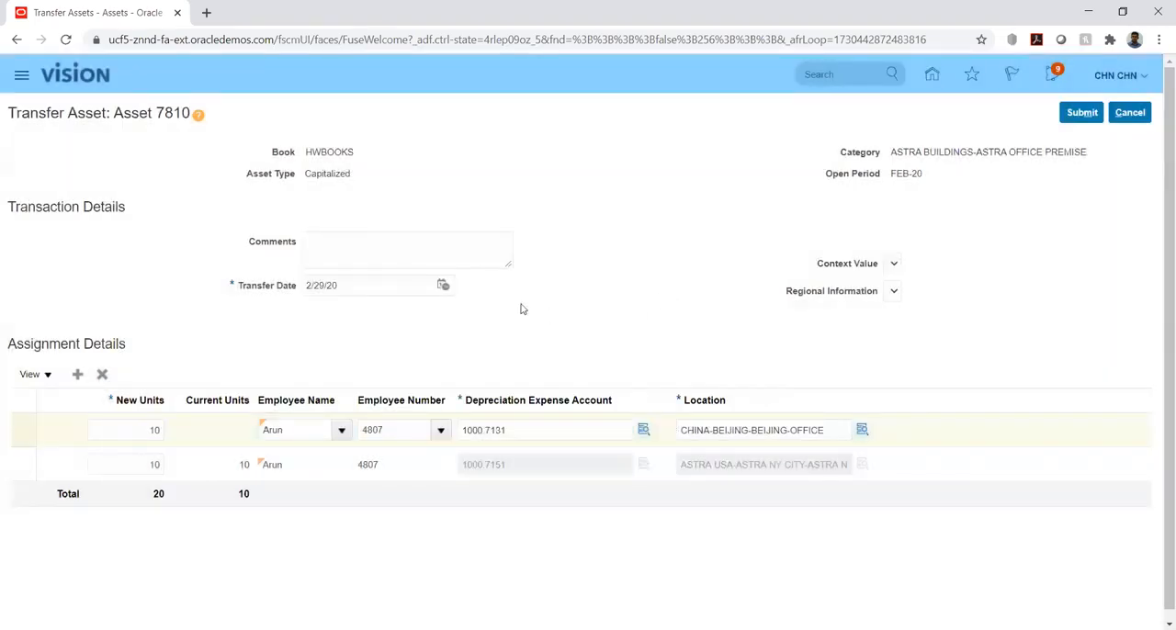
Try to submit the transfer, discard its unsaved changes and return to the Assets overview
click(1082, 112)
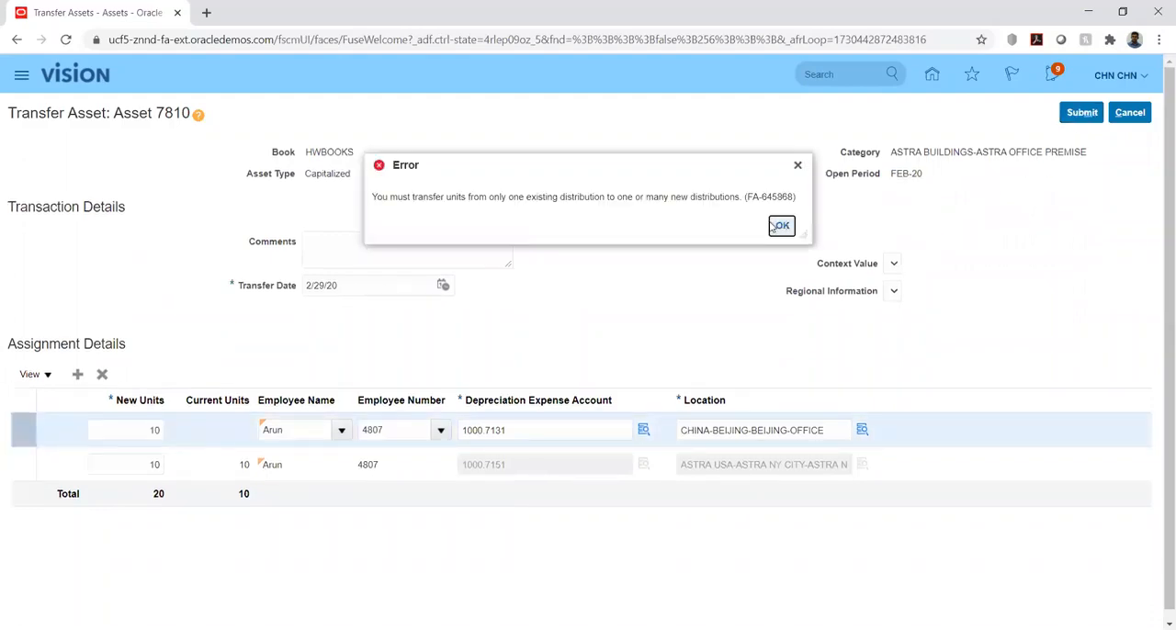
click(780, 227)
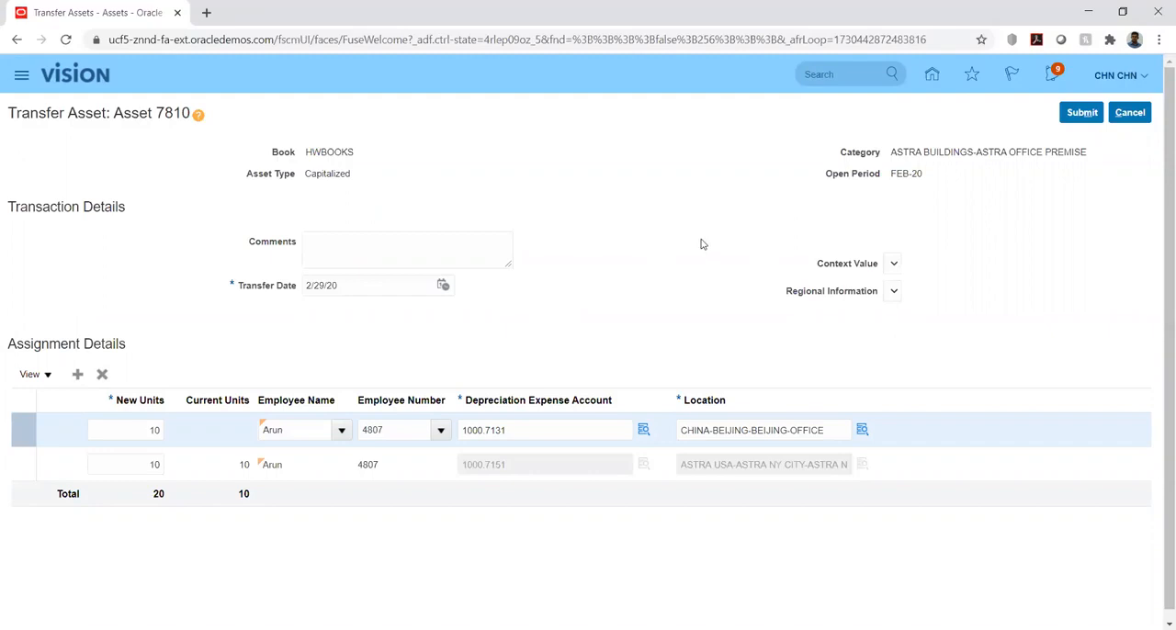
click(1129, 115)
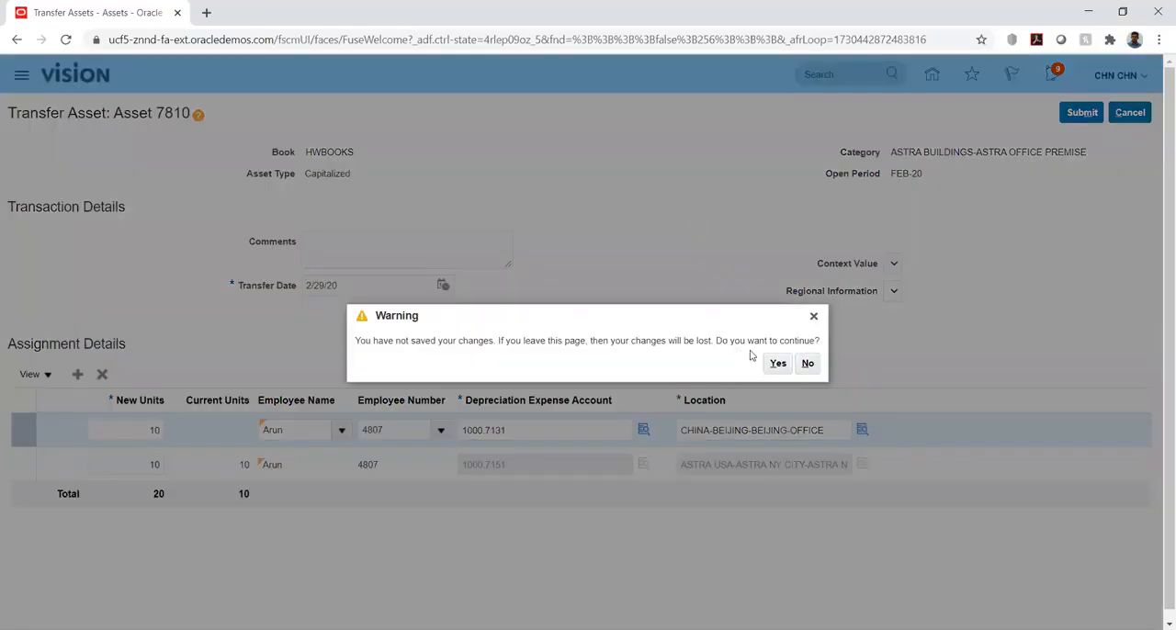
click(777, 364)
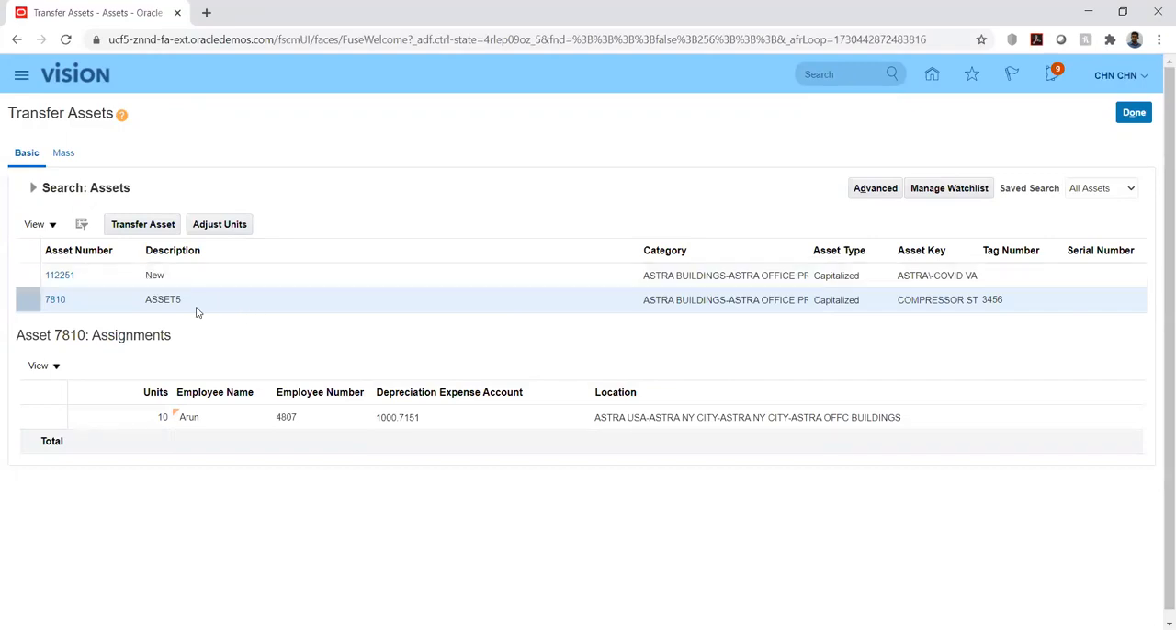
click(144, 229)
click(1132, 113)
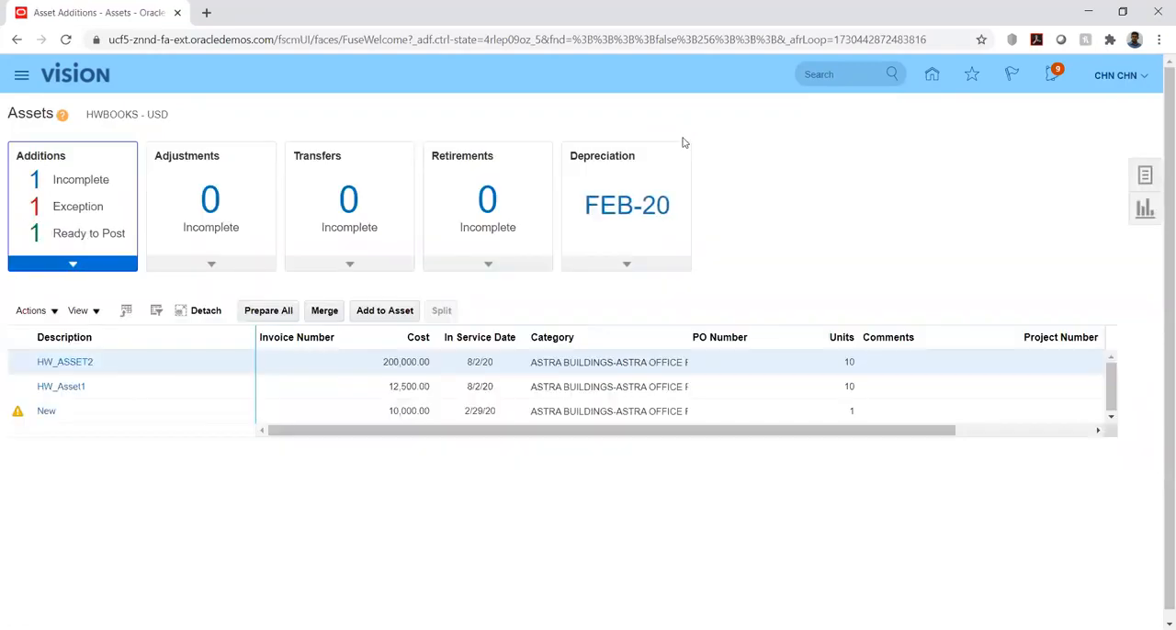
Open Adjust Assets and search HWBOOKS for assets in category ASTRA BUILDINGS-ASTRA OFFICE PREMISE
click(1145, 176)
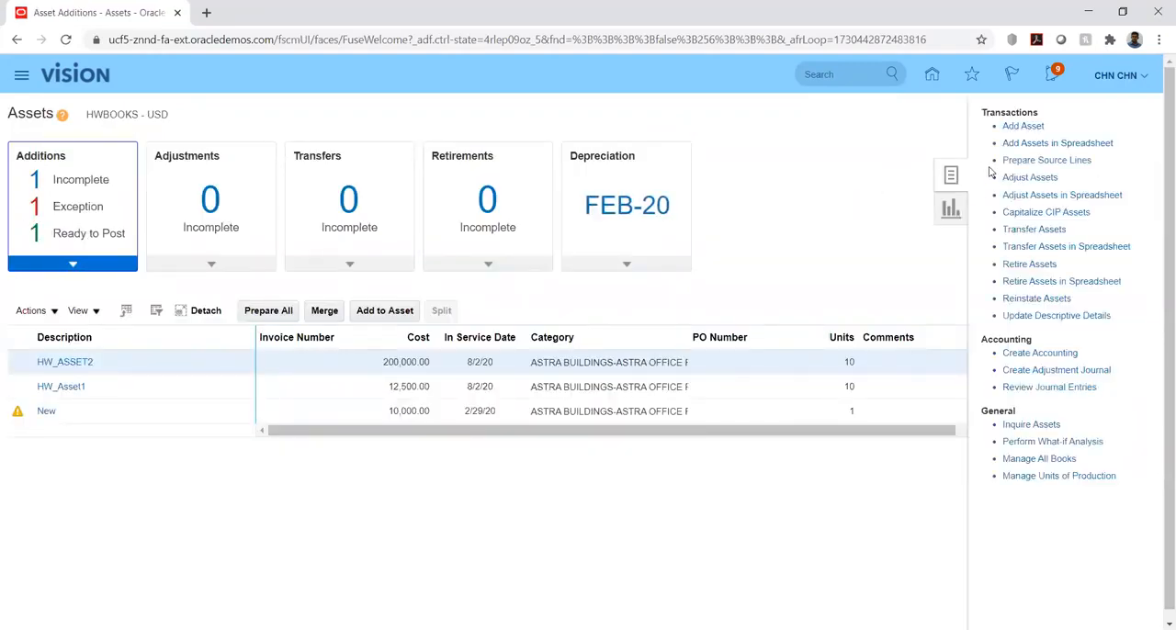
click(1018, 177)
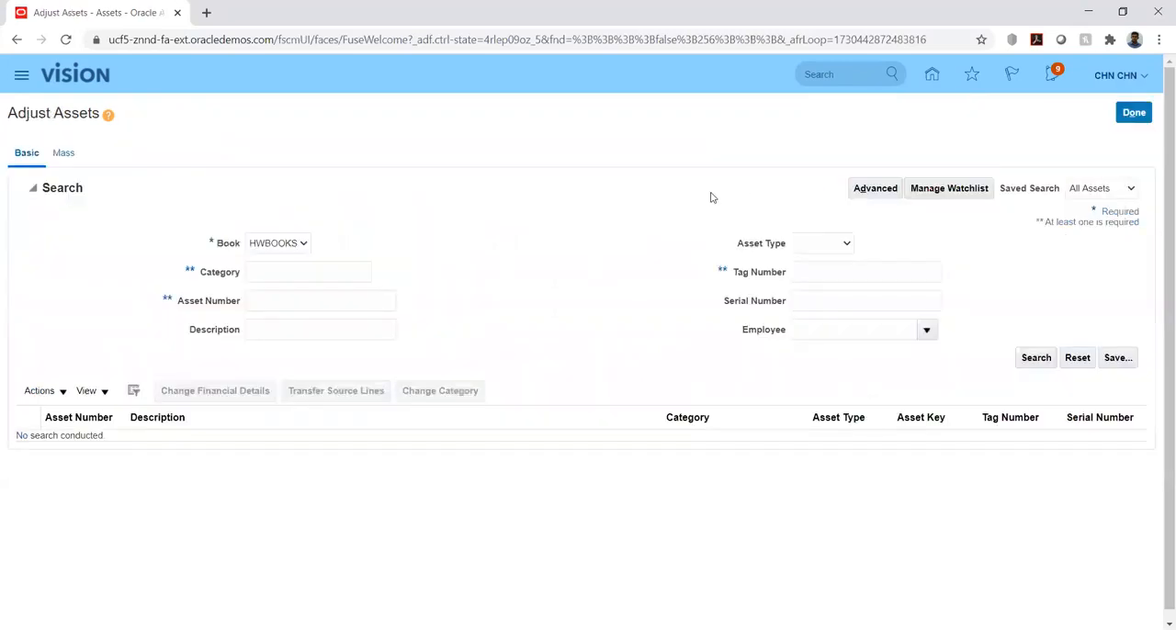
click(333, 274)
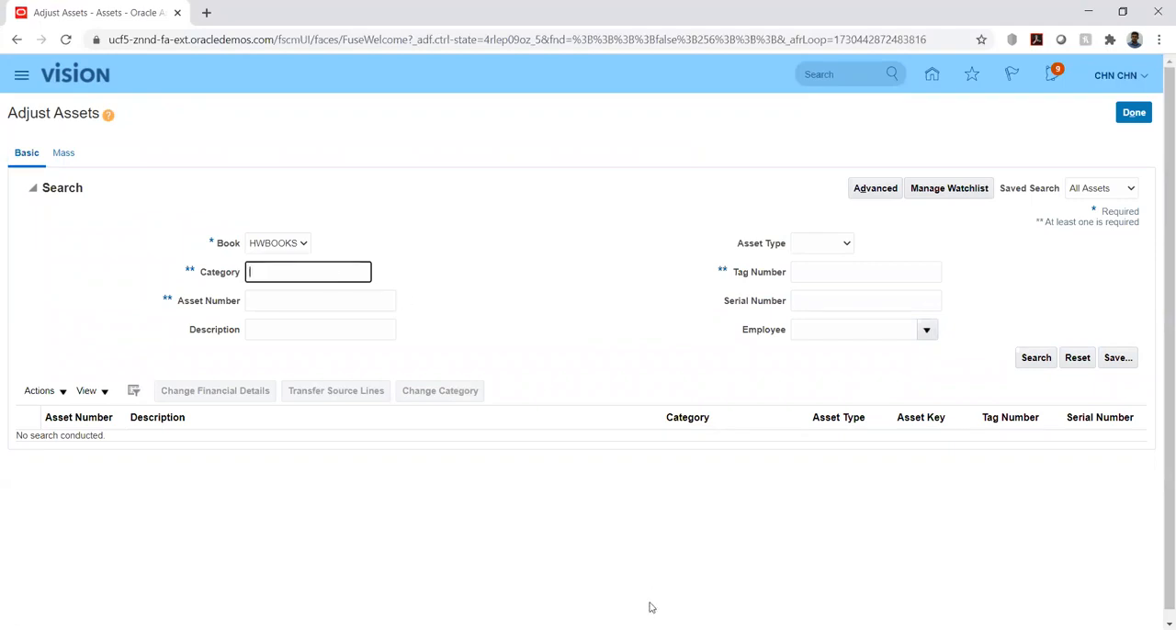
key(alt+Tab)
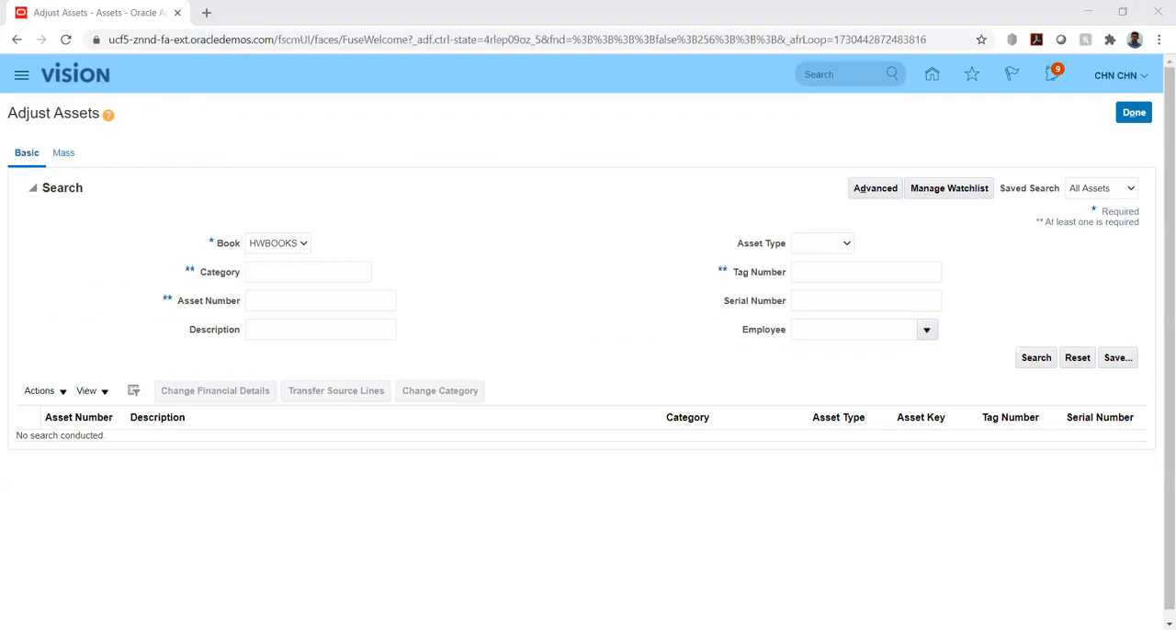
key(alt+Tab)
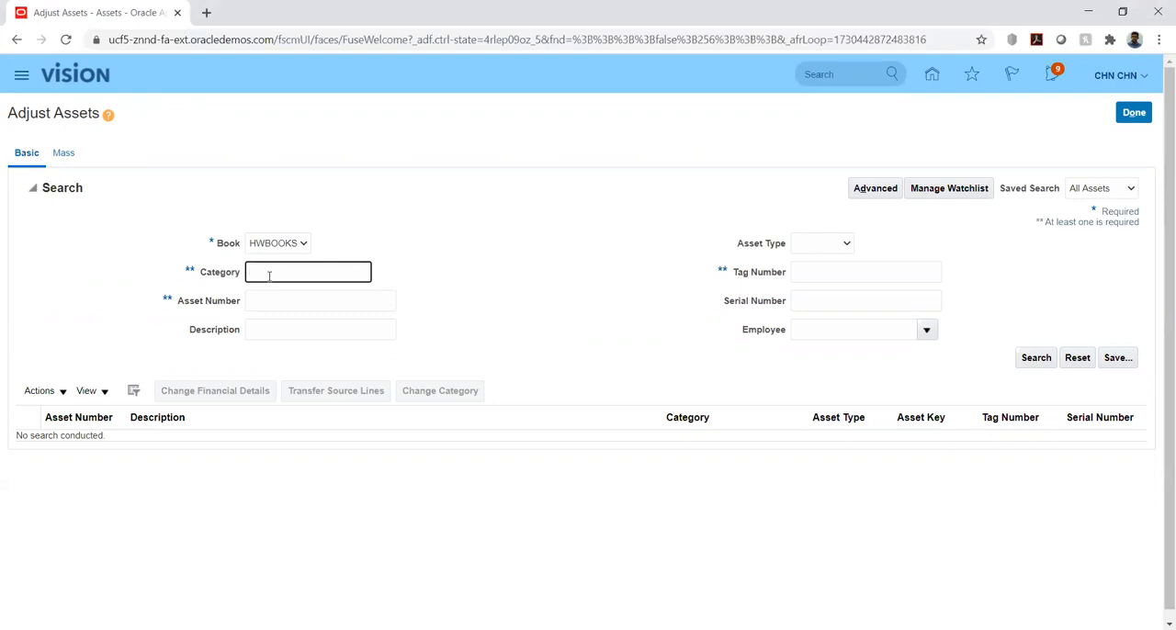
key(ctrl+v)
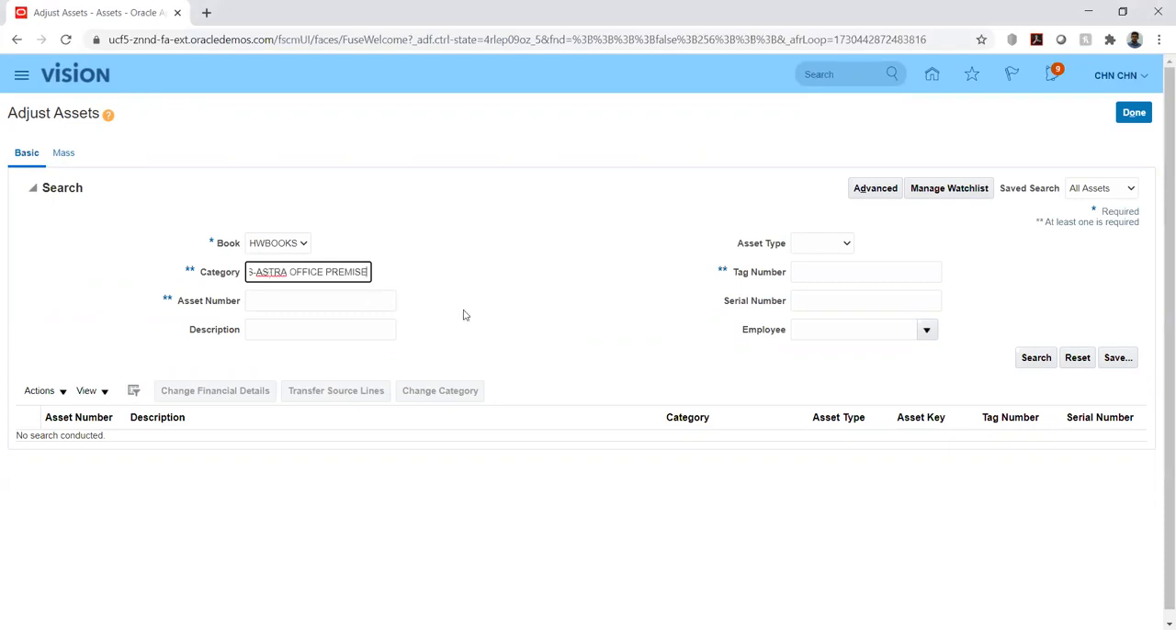
click(1026, 358)
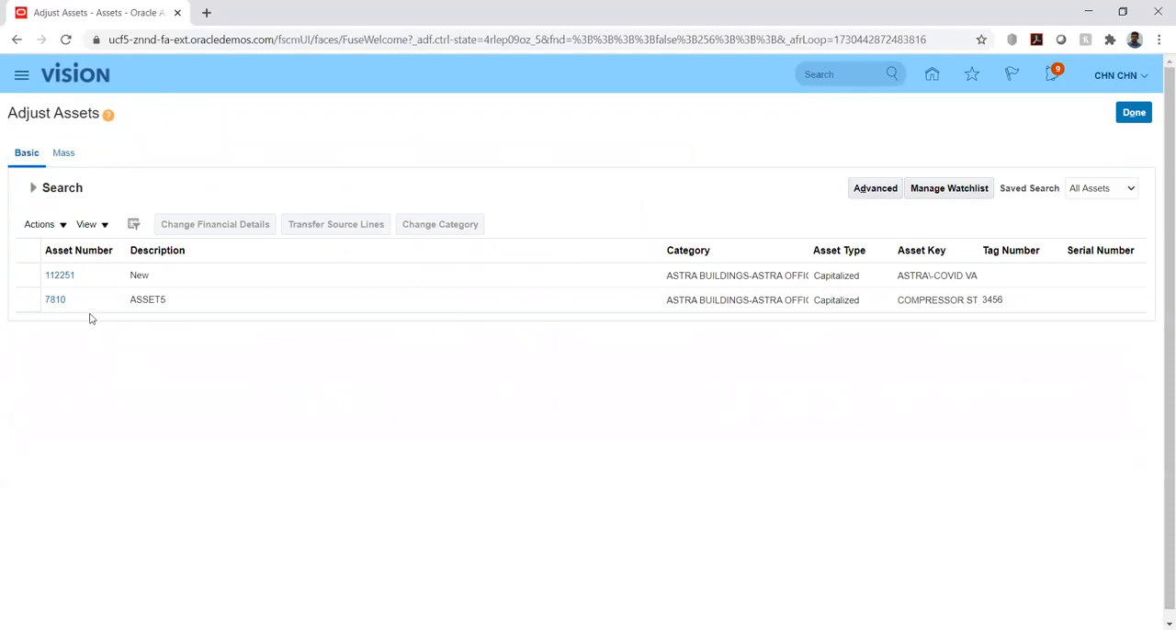
Open the category change for ASSET5 and leave it without saving
click(81, 300)
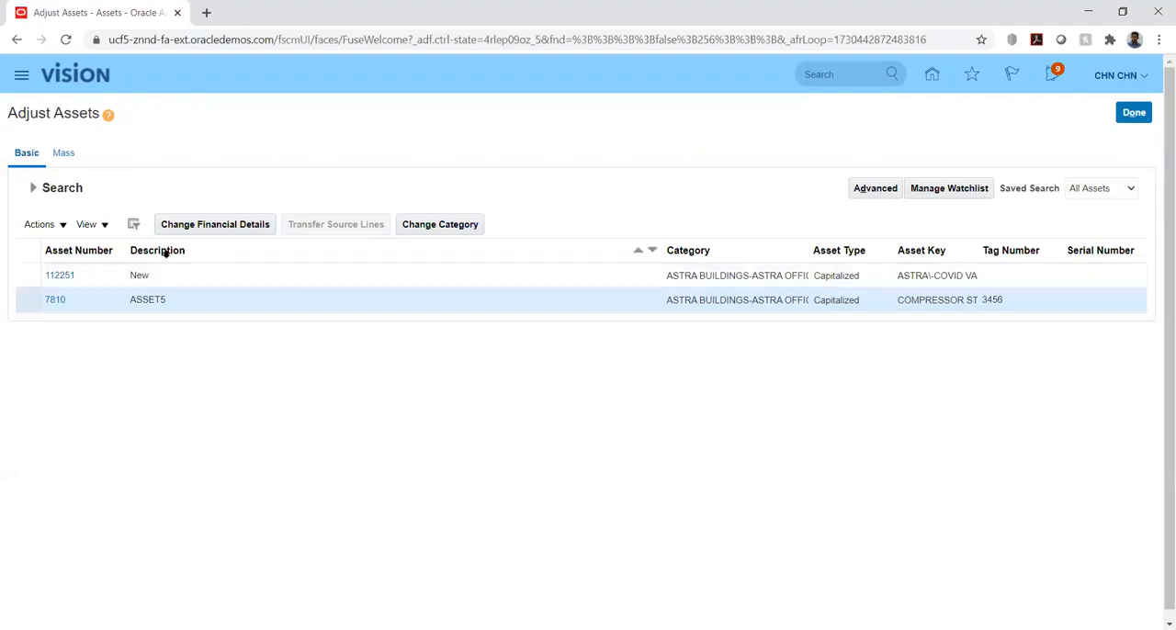
click(418, 229)
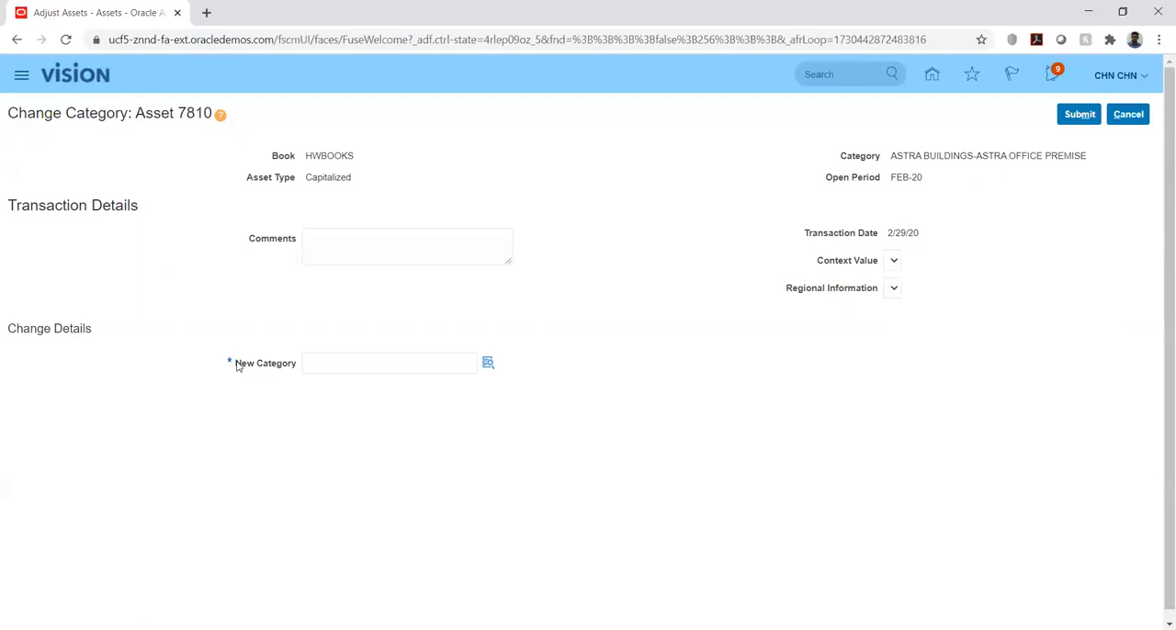
click(1128, 115)
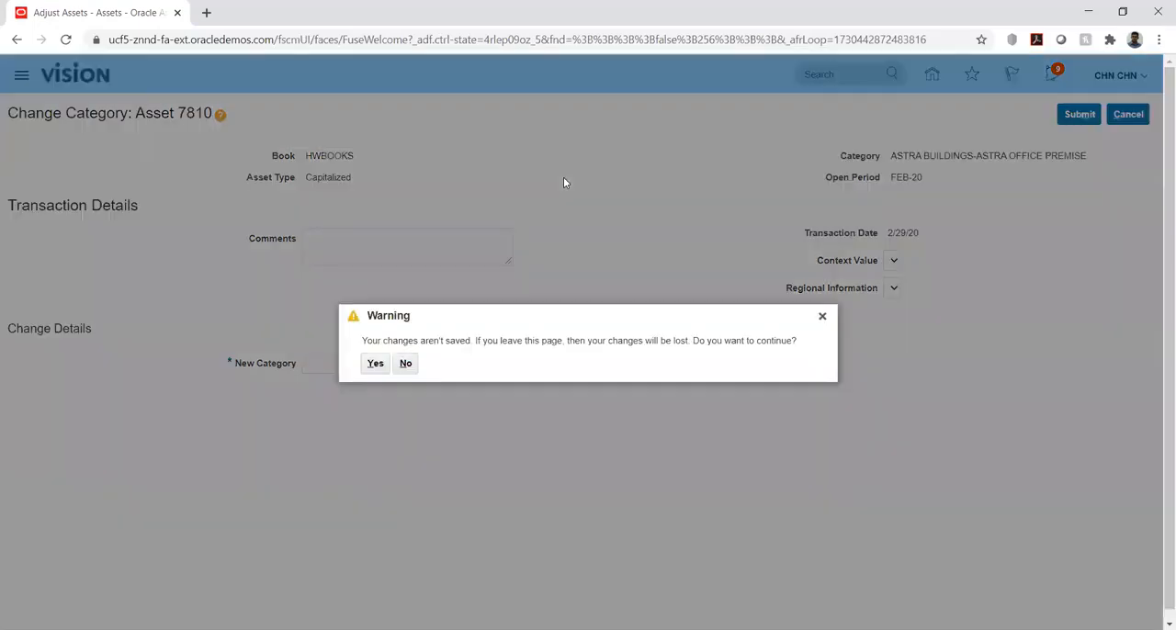
click(368, 365)
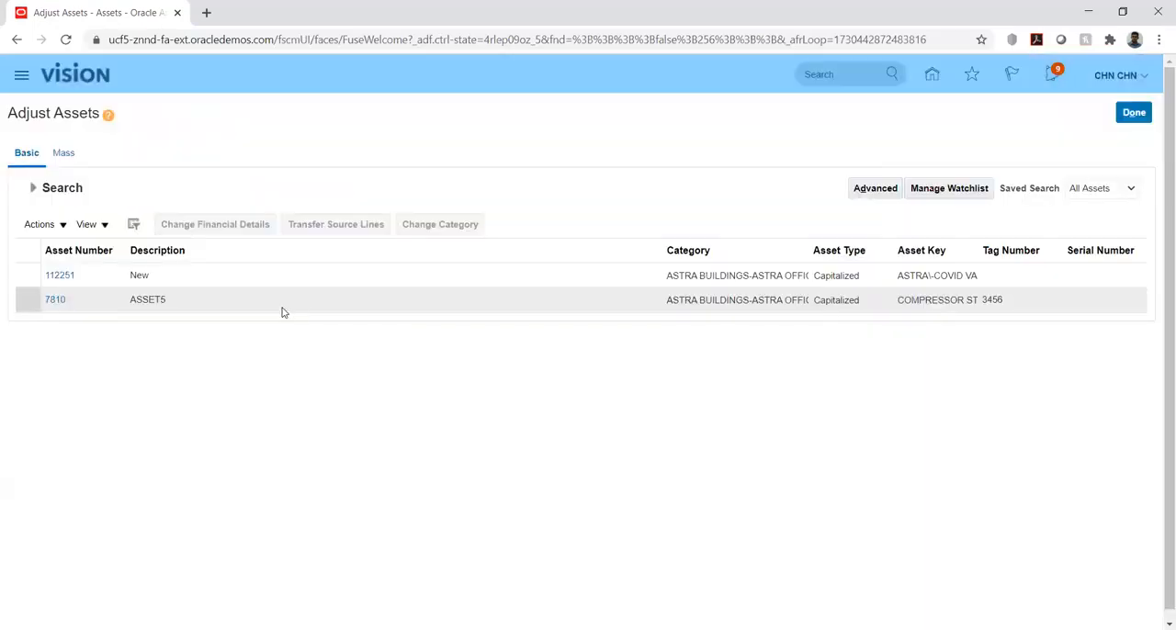
Open ASSET5's financial details for adjustment and examine its general settings and advanced rules
click(83, 300)
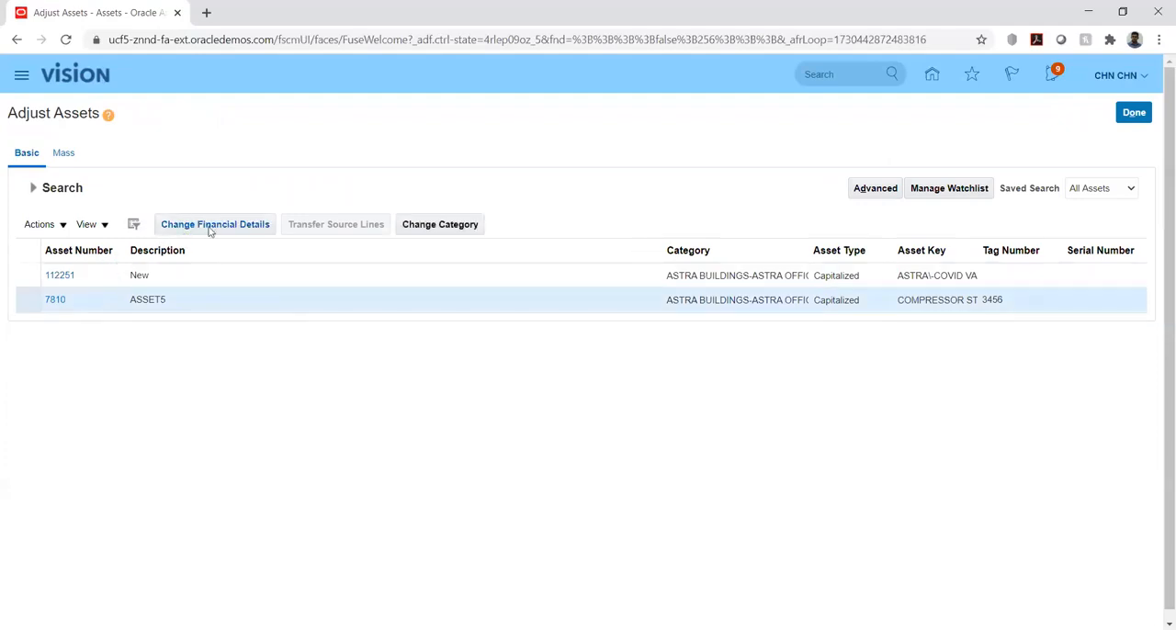
click(211, 227)
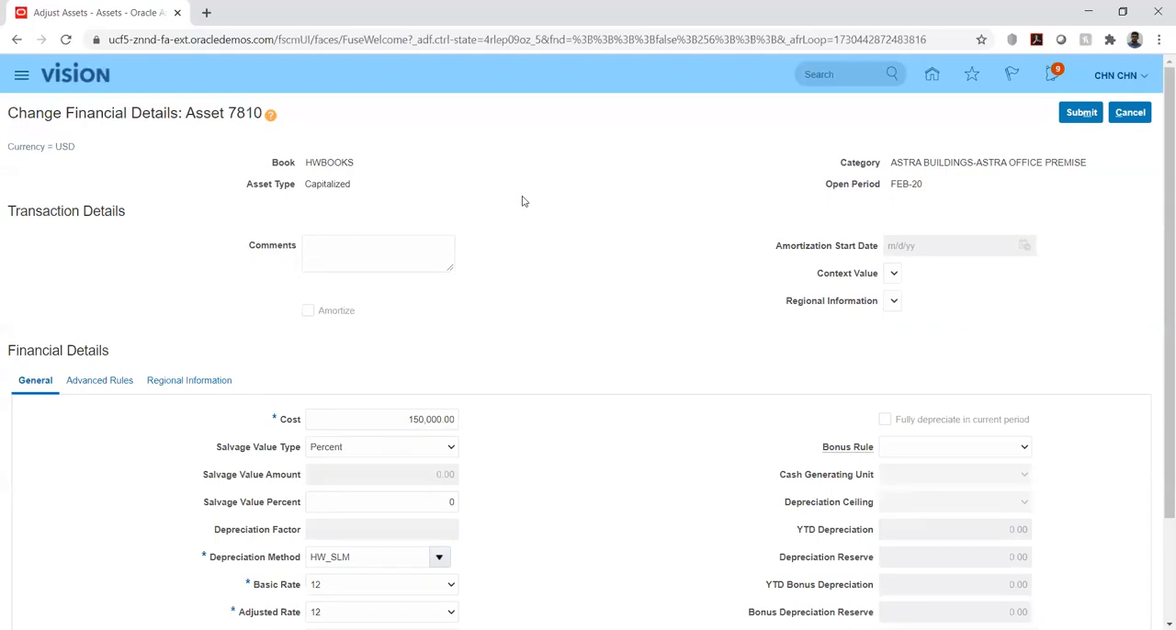
scroll(523, 204, down, 3)
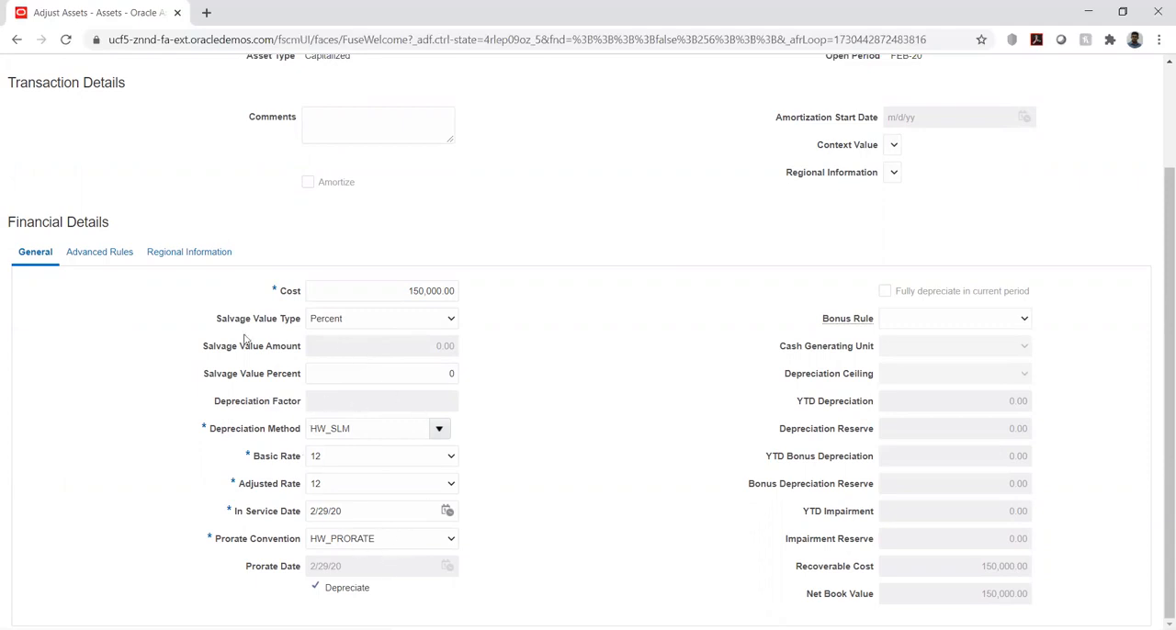
click(84, 255)
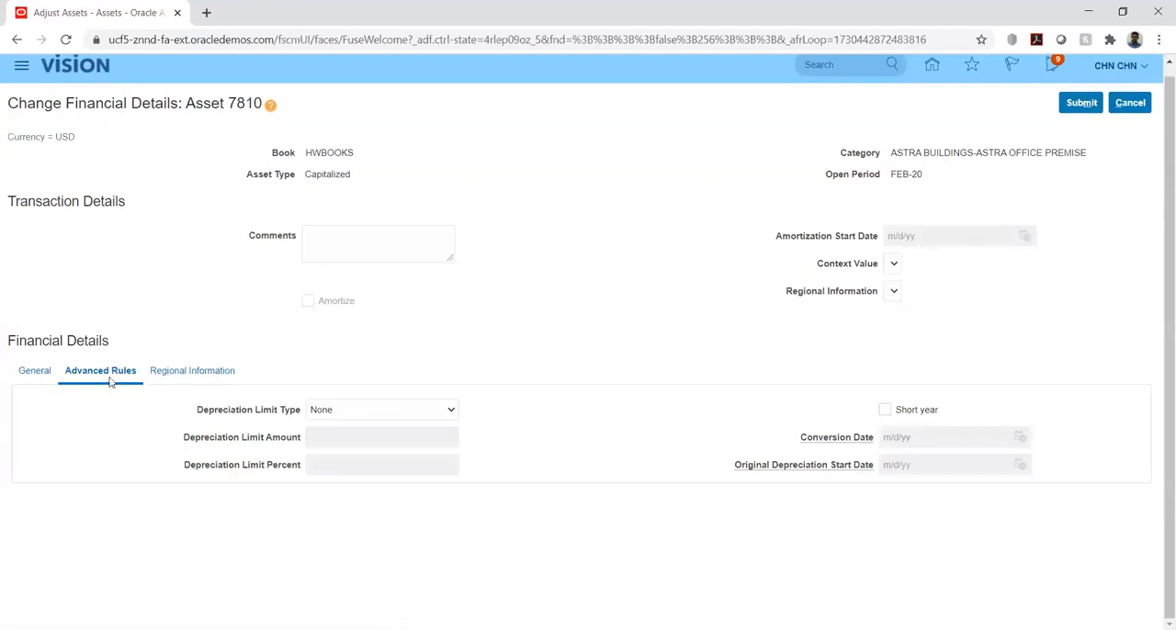
click(38, 371)
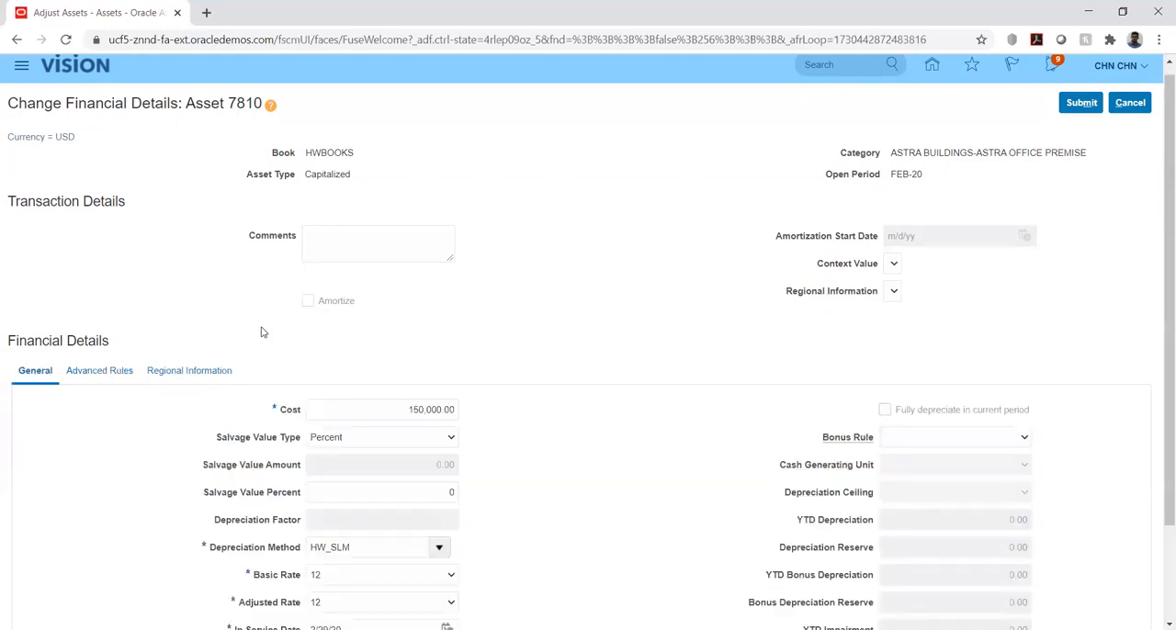
scroll(150, 452, down, 1)
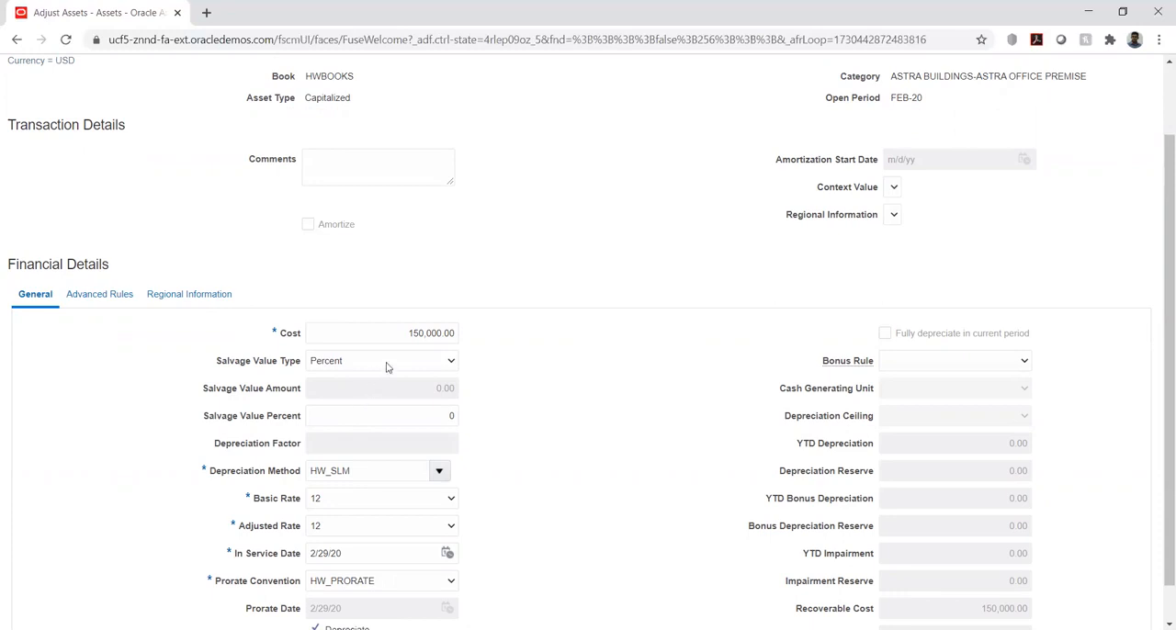
scroll(425, 338, down, 1)
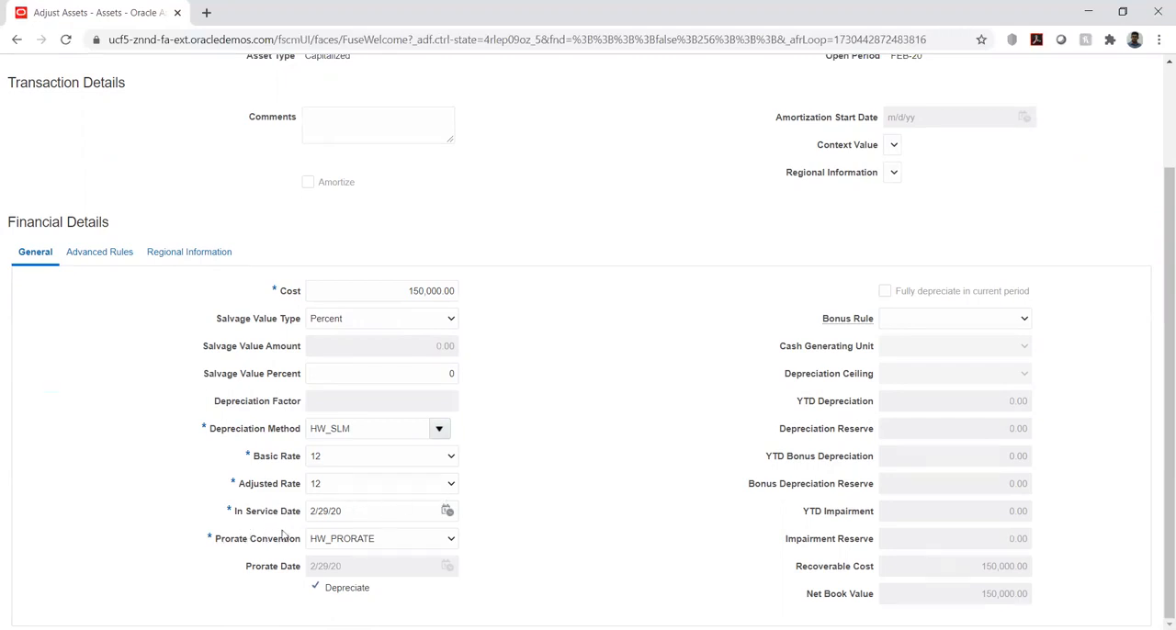
scroll(560, 395, up, 2)
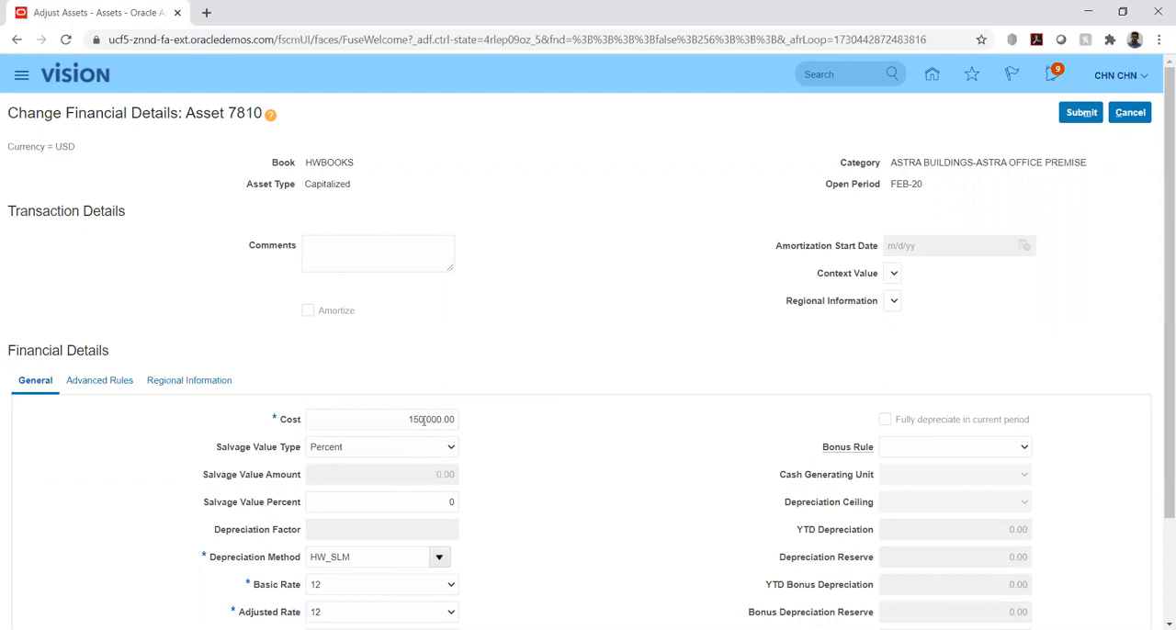
Set ASSET5's cost to 100,000.00, submit the adjustment and finish adjusting assets
click(418, 419)
key(BackSpace)
key(BackSpace)
text(10)
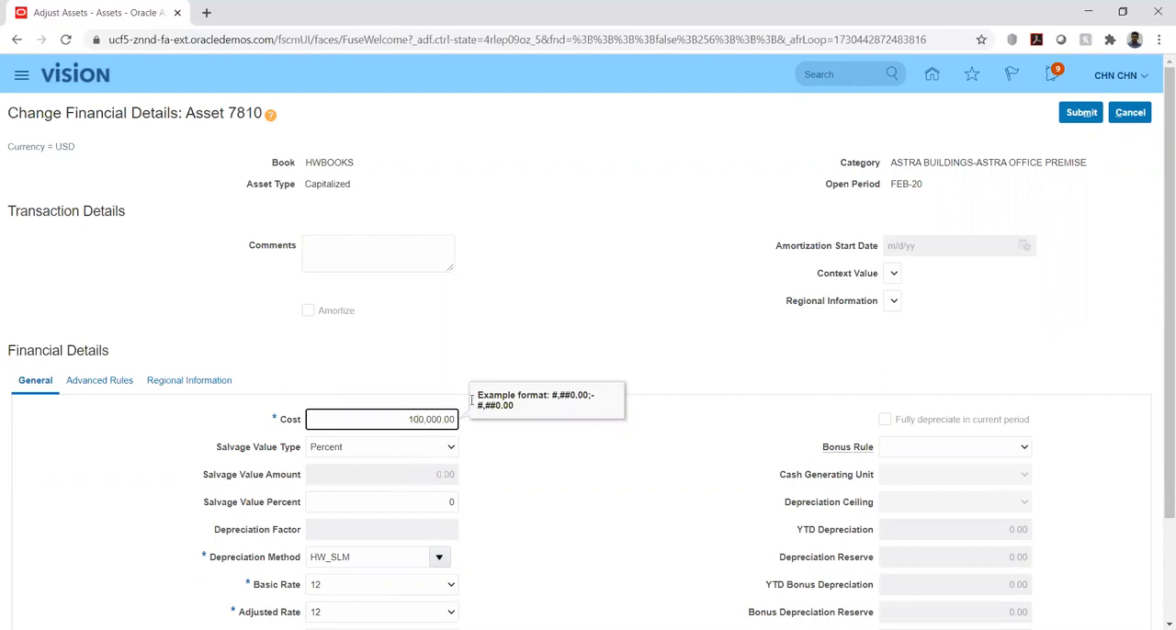
click(561, 303)
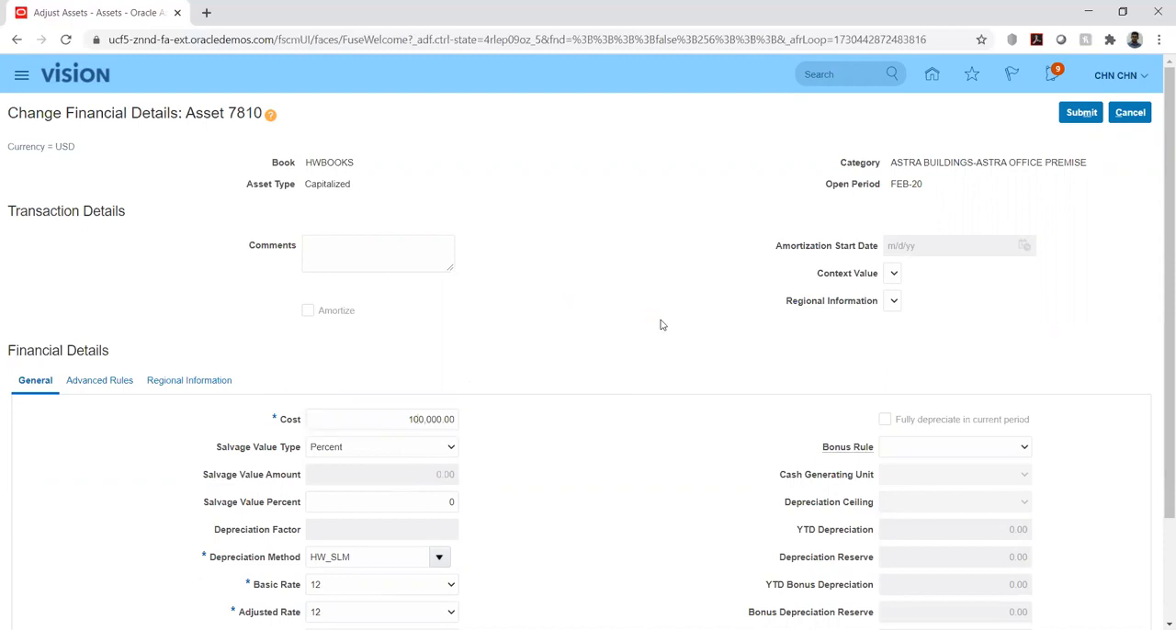
click(1080, 112)
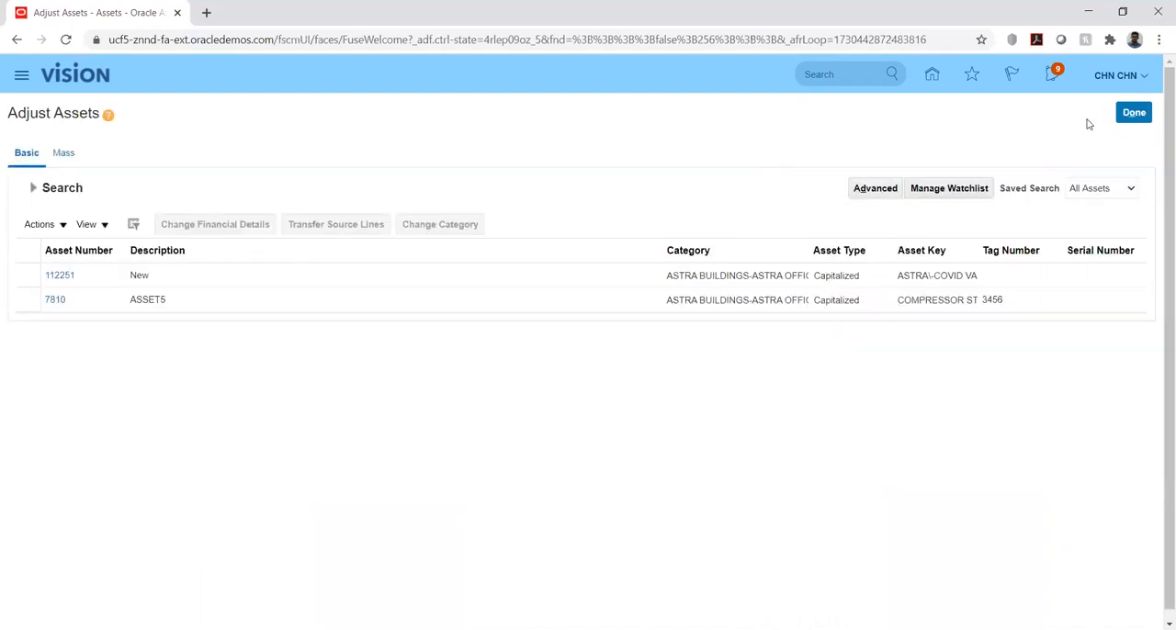
click(1130, 113)
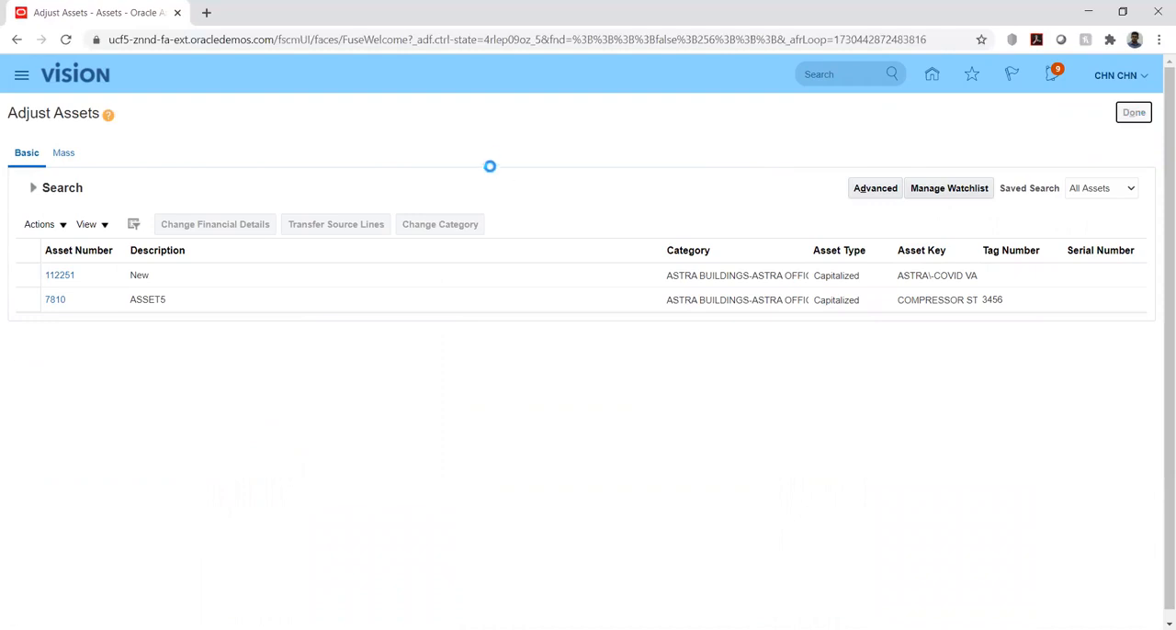
Open the asset inquiry, search HWBOOKS for category ASTRA BUILDINGS-ASTRA OFFICE PREMISE and select ASSET5
click(1145, 175)
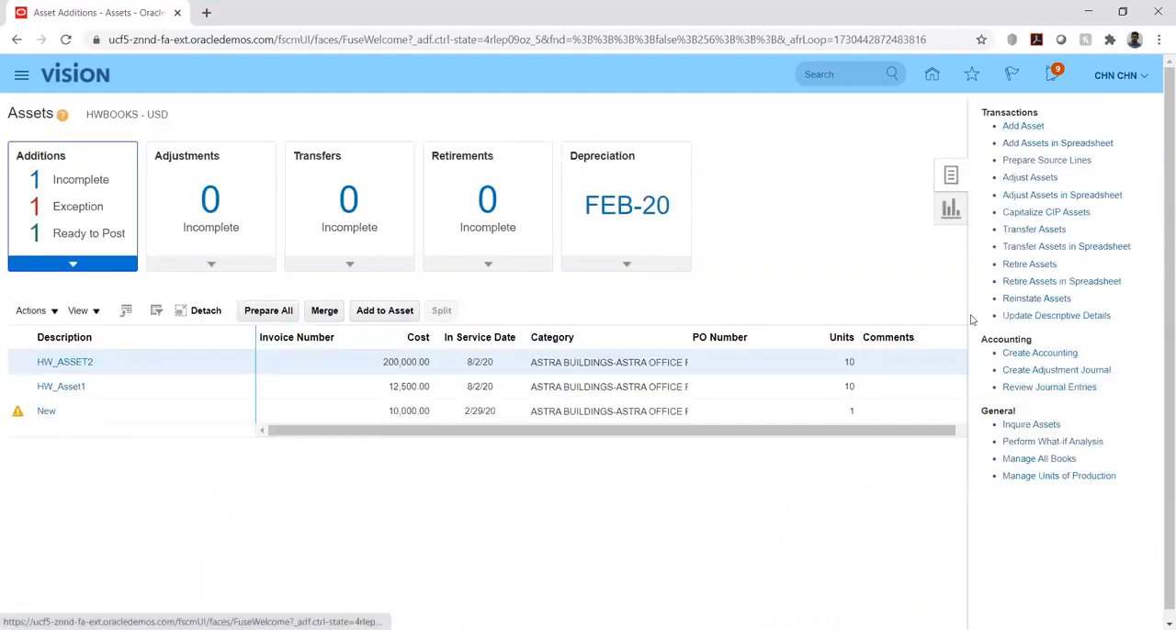
click(1019, 424)
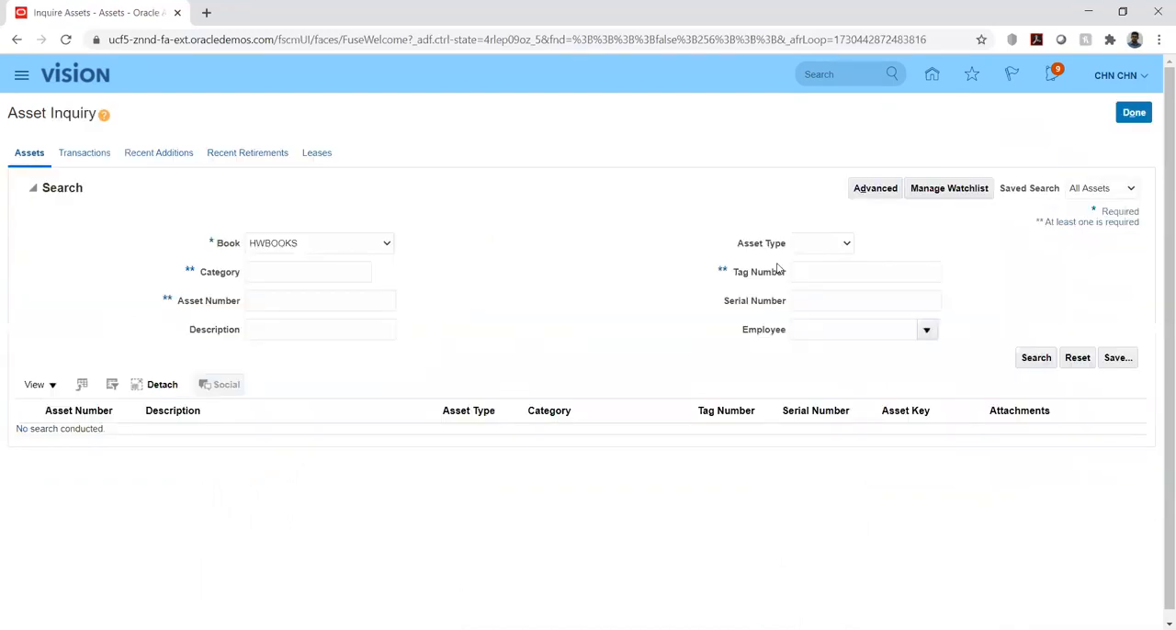
click(270, 272)
text(ASTRA BUILDINGS-ASTRA)
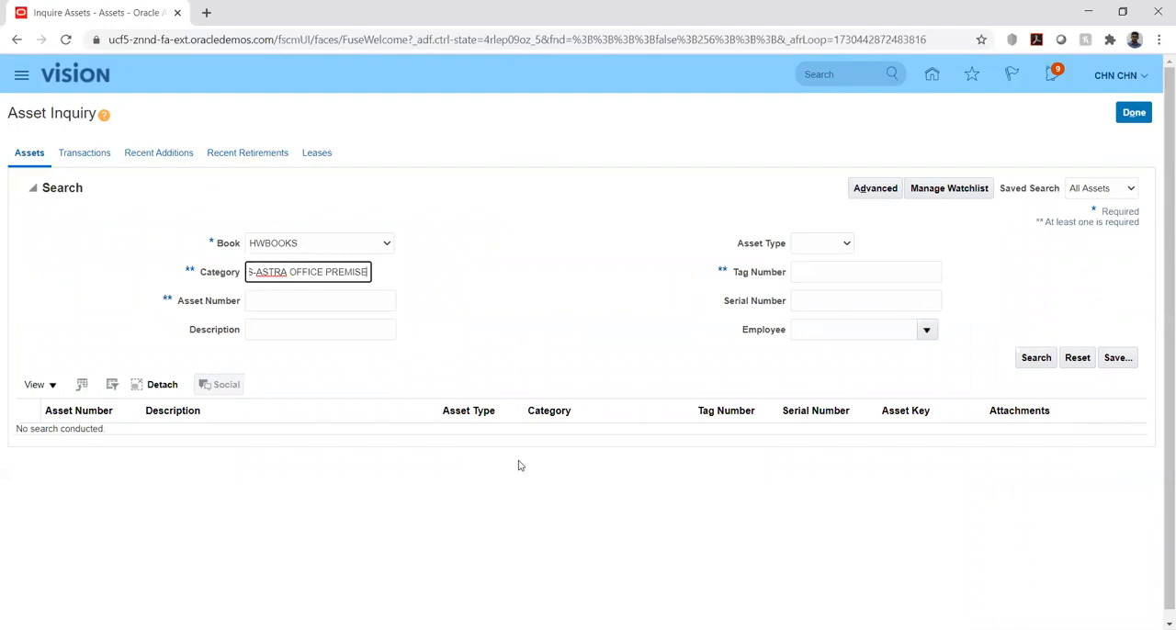
click(1031, 358)
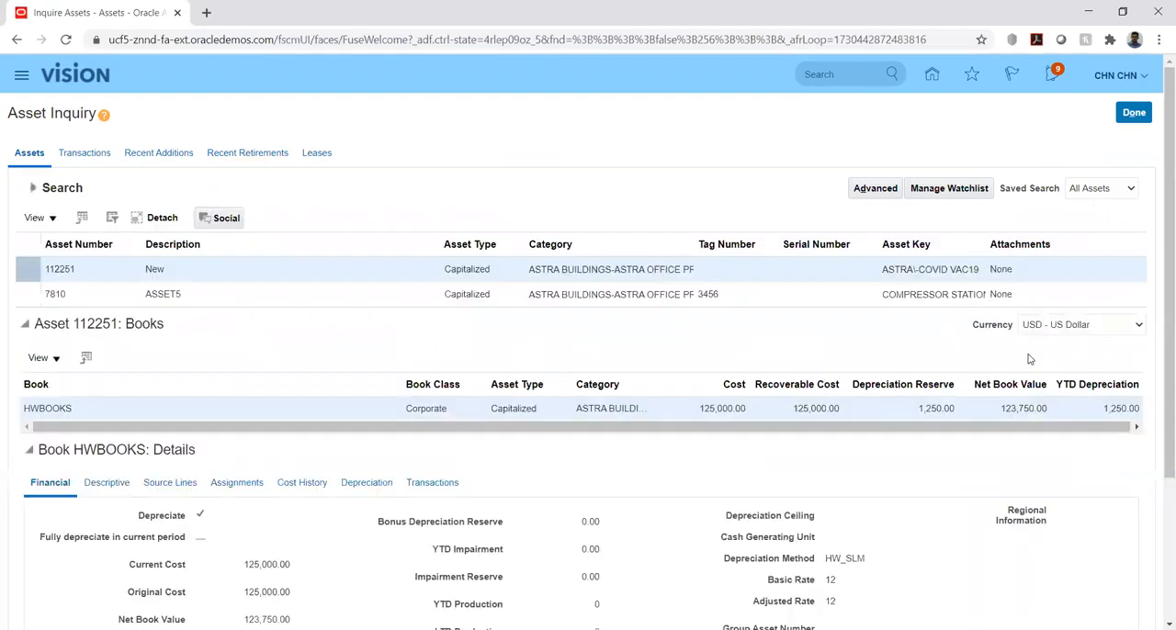
click(204, 298)
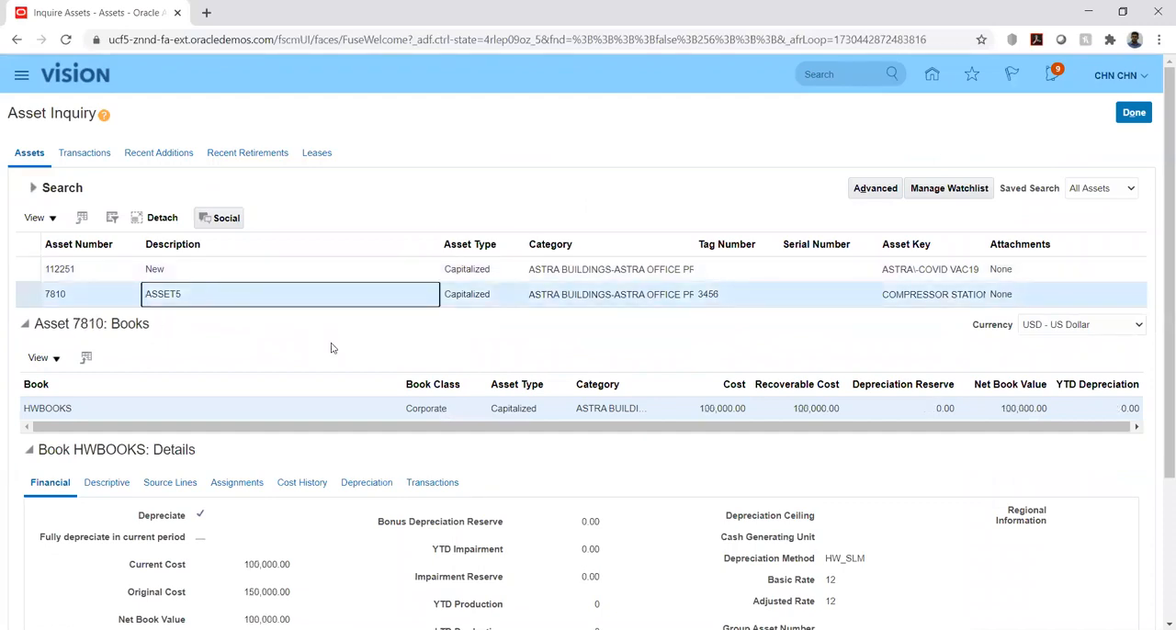
Examine ASSET5's financial details, cost history and transactions in HWBOOKS
scroll(336, 549, down, 3)
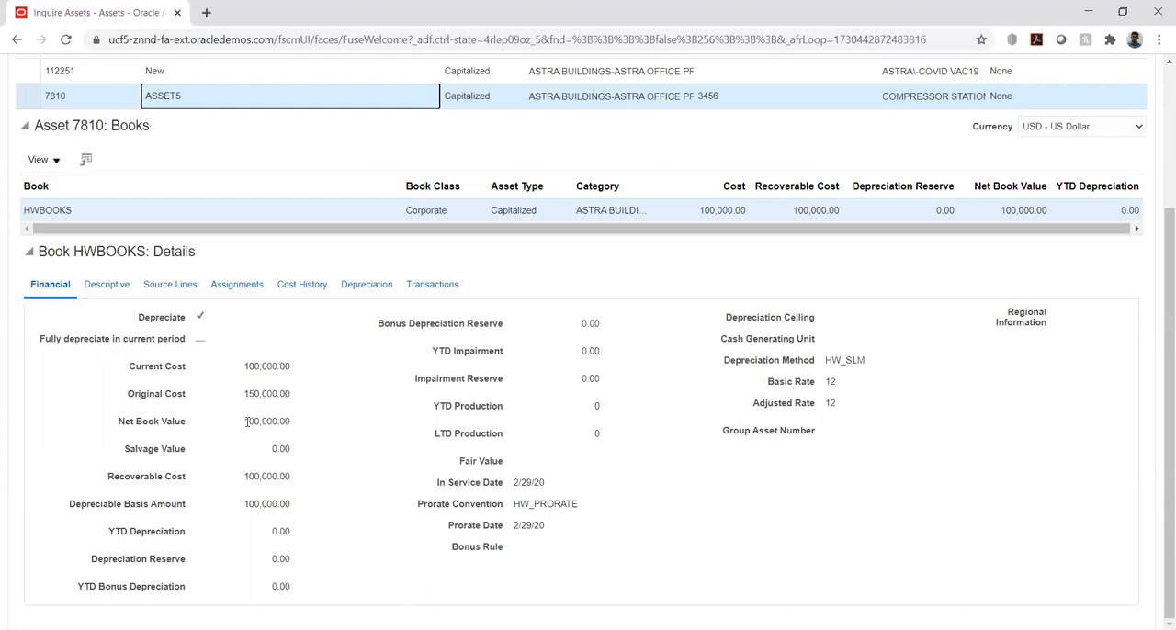
click(299, 286)
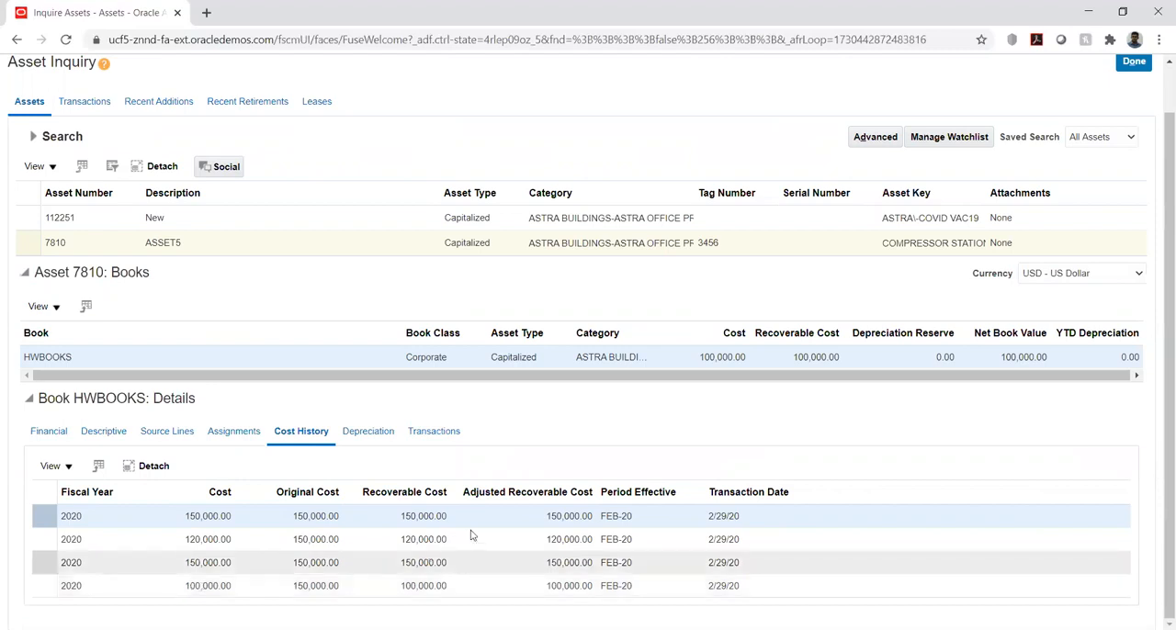
click(455, 434)
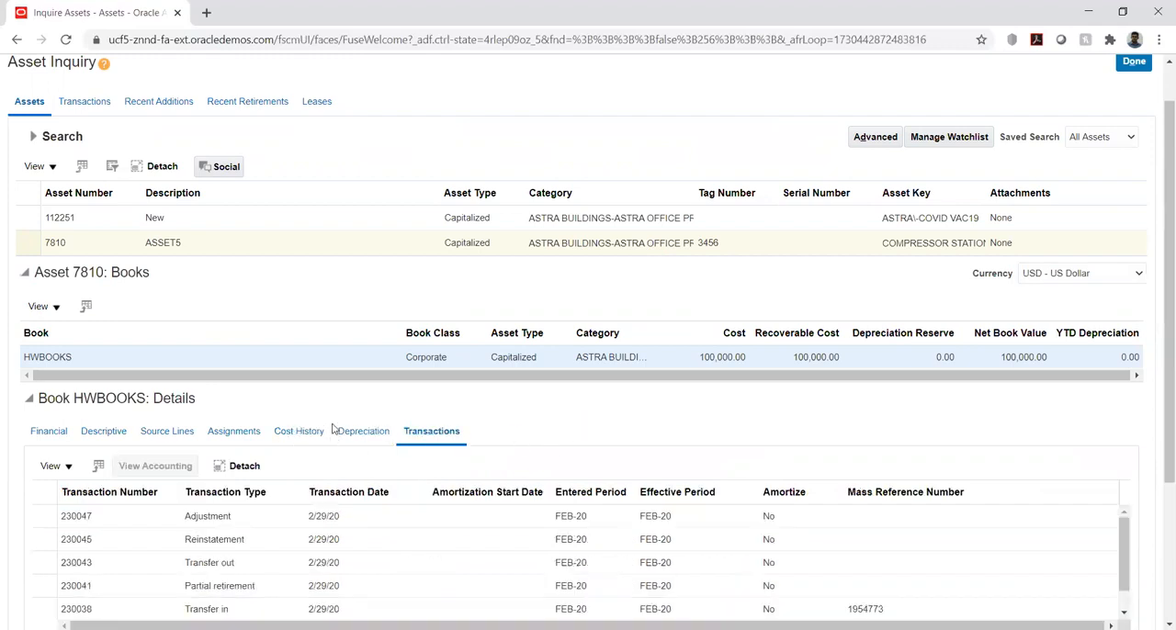
scroll(334, 429, down, 3)
scroll(303, 395, down, 1)
scroll(276, 386, up, 1)
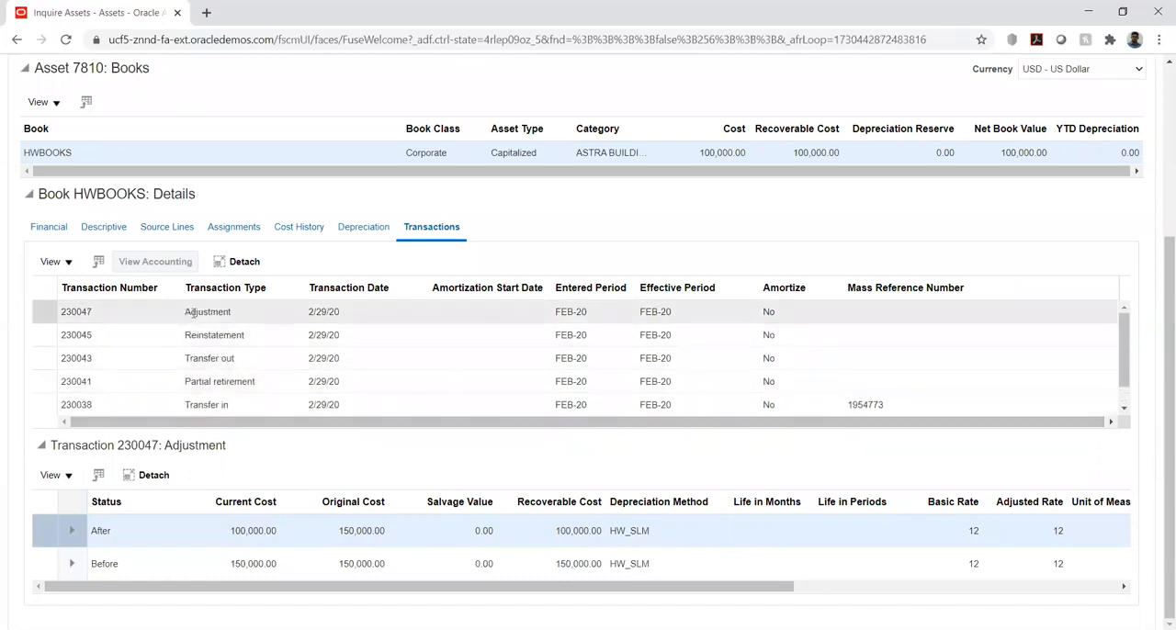
Try to view the accounting of ASSET5's Adjustment transaction, then leave the asset inquiry
click(263, 312)
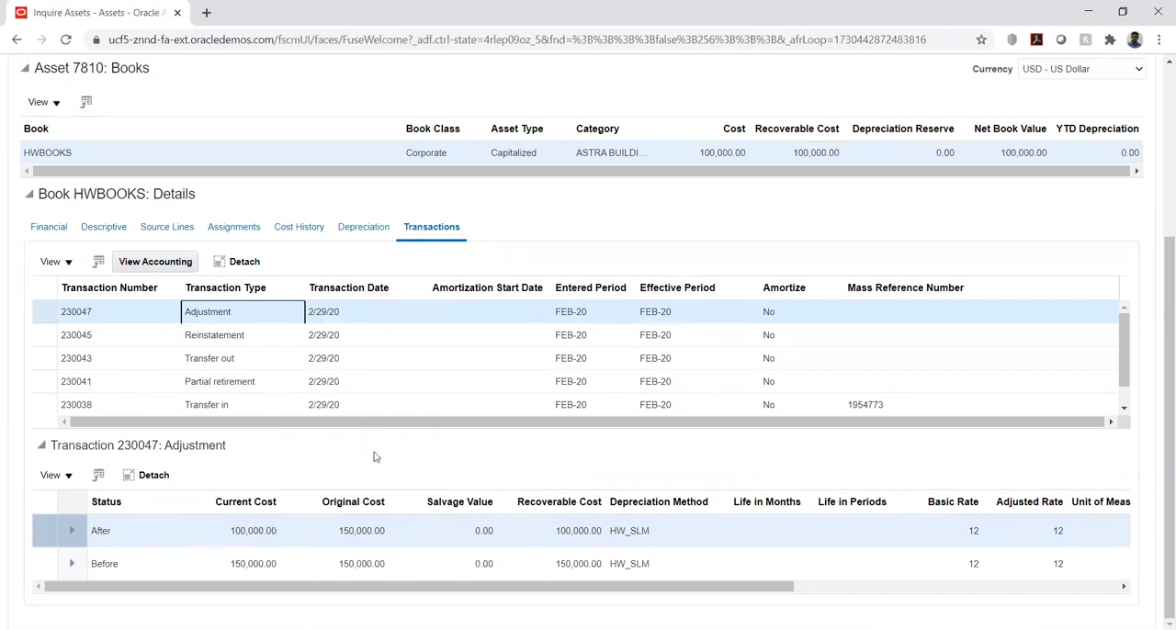
drag(626, 589, 402, 589)
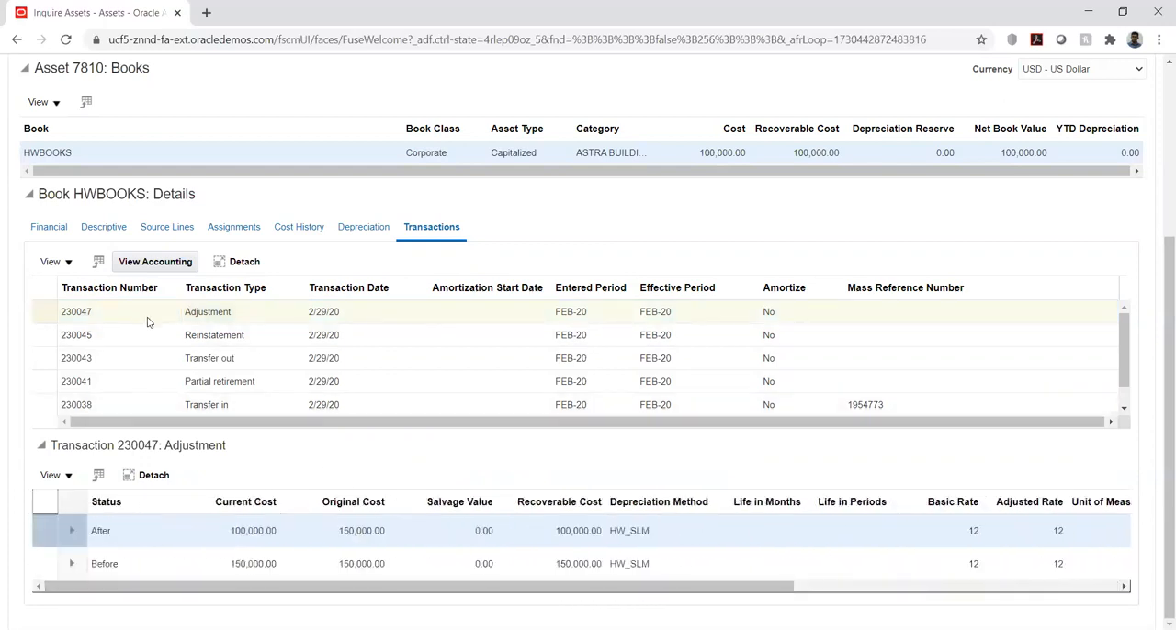
click(146, 264)
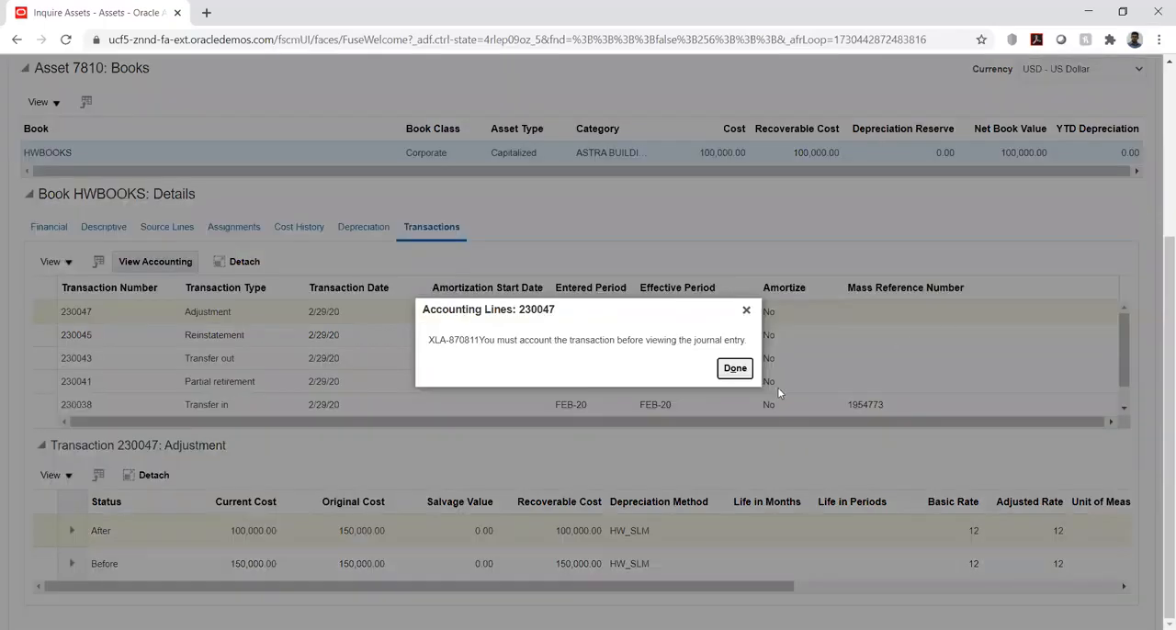
click(734, 368)
scroll(1160, 237, up, 3)
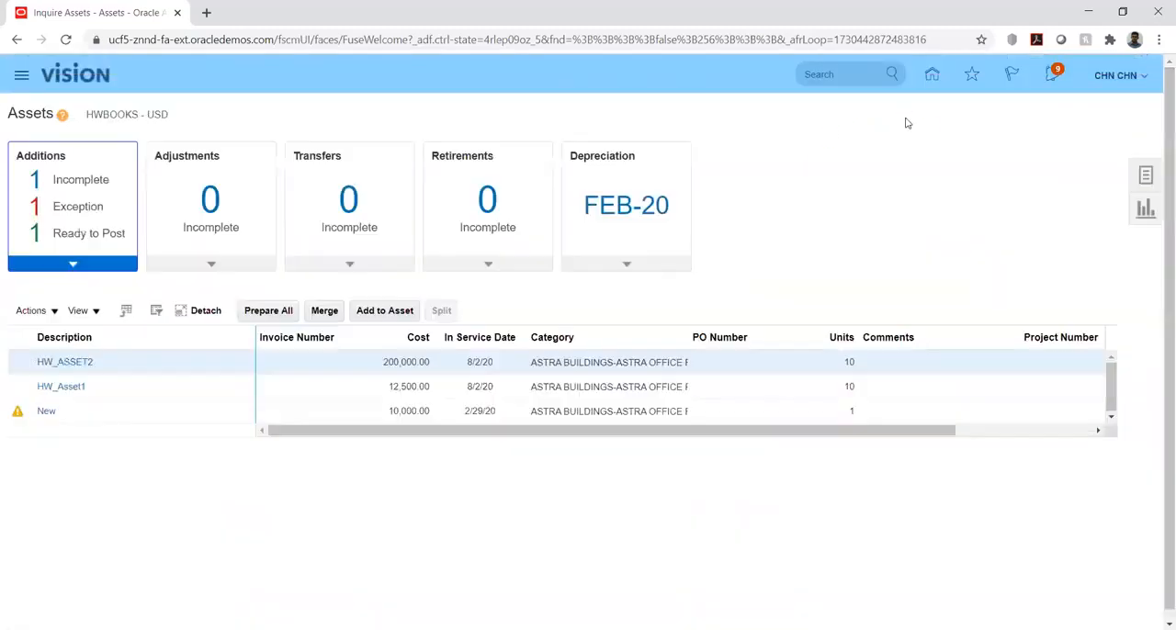
Submit Create Accounting for book HWBOOKS in Final mode, with transfer and posting to General Ledger set to Yes
click(1145, 175)
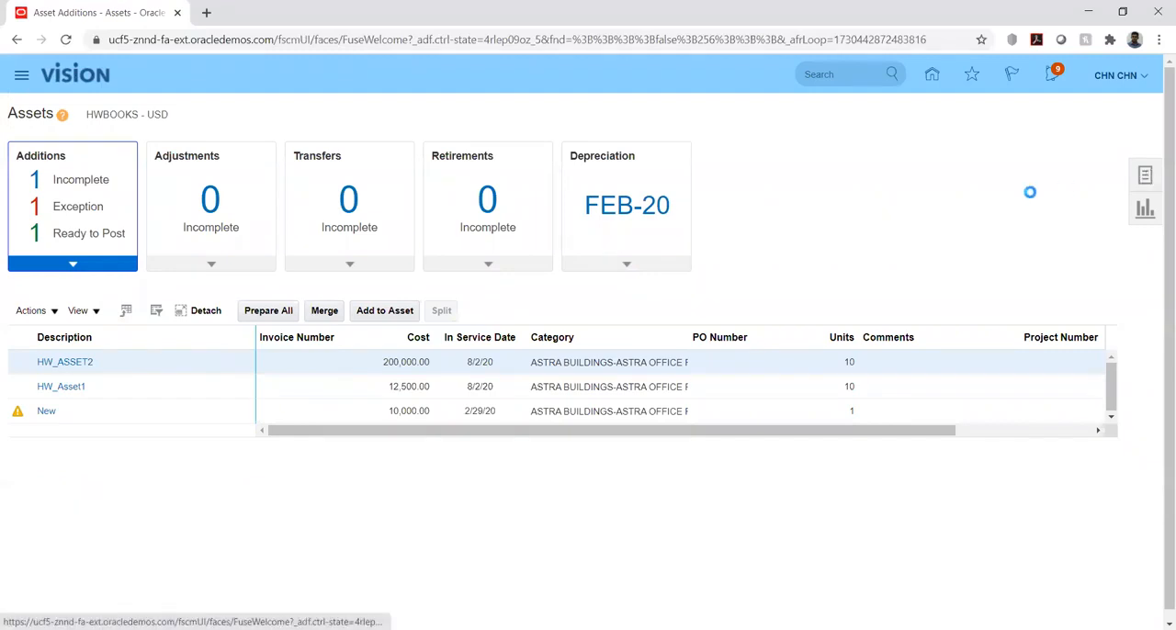
click(1024, 355)
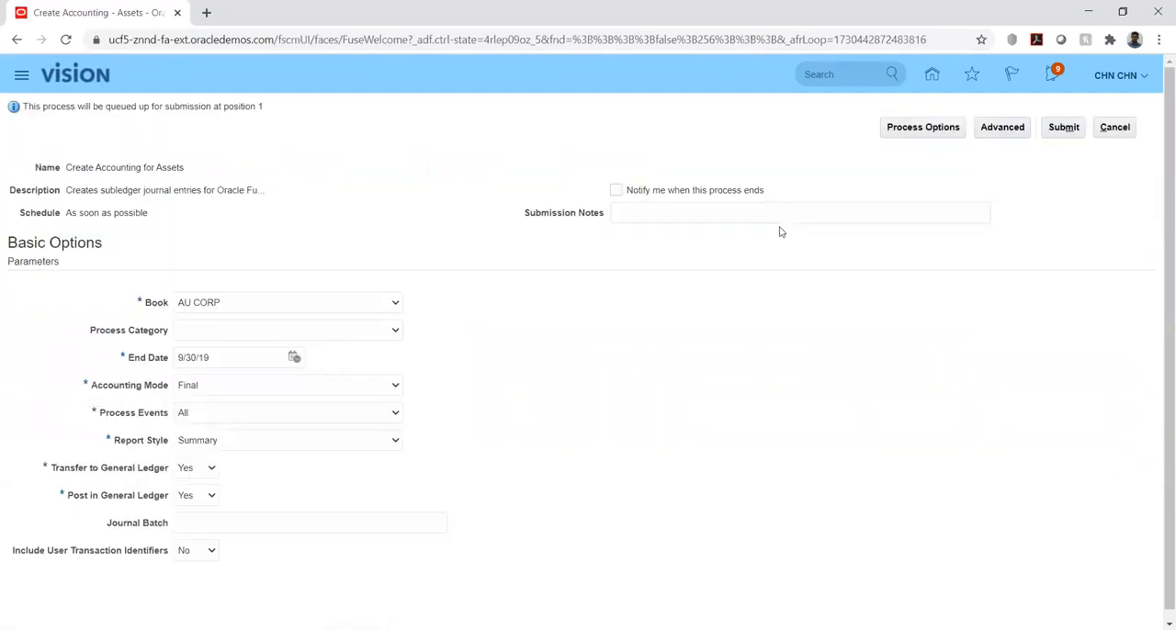
click(217, 309)
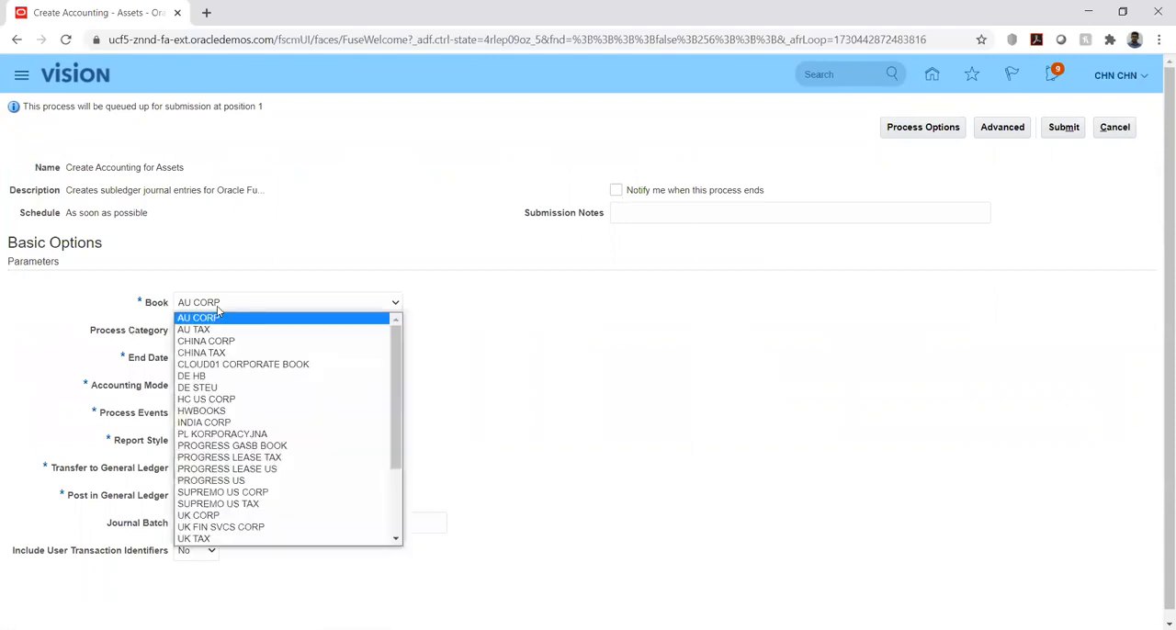
click(241, 410)
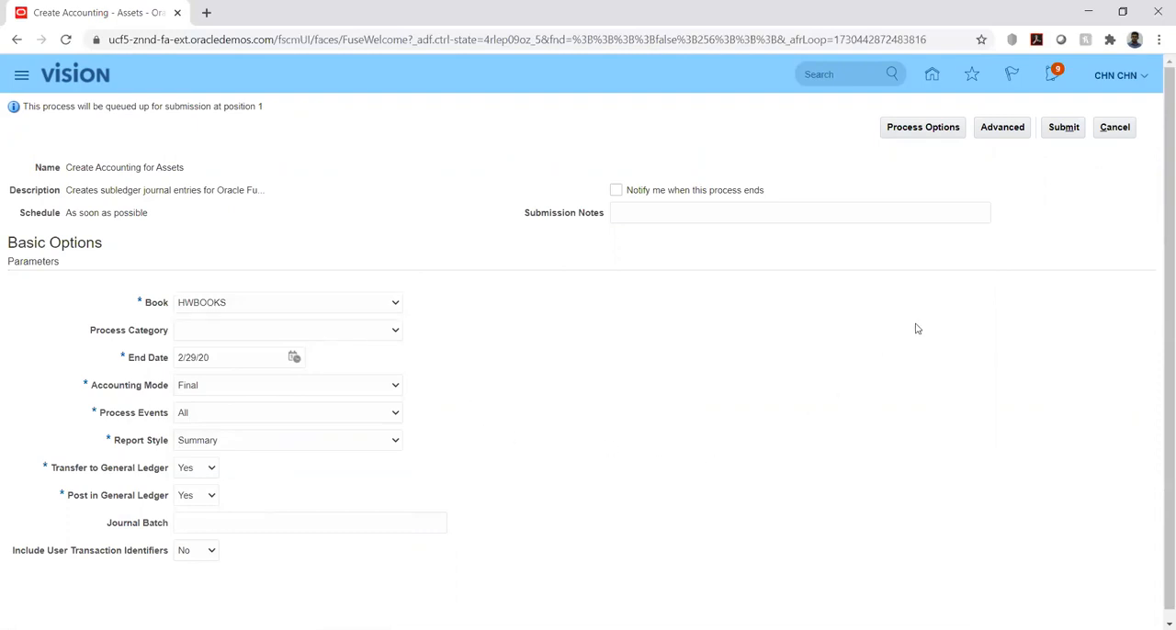
click(1062, 128)
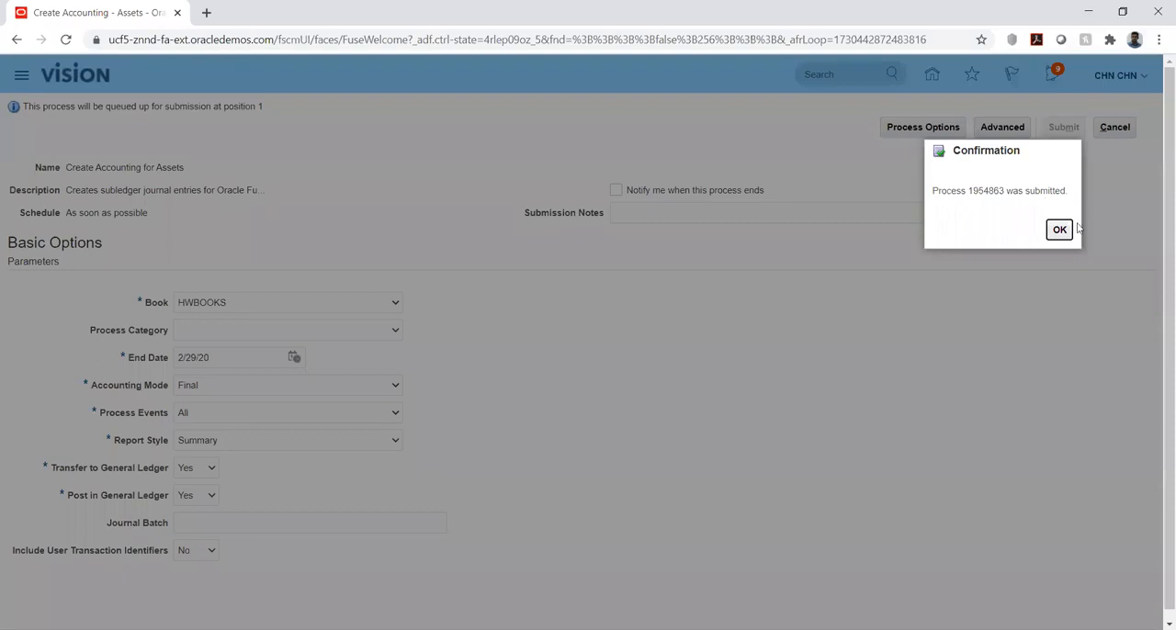
click(1059, 230)
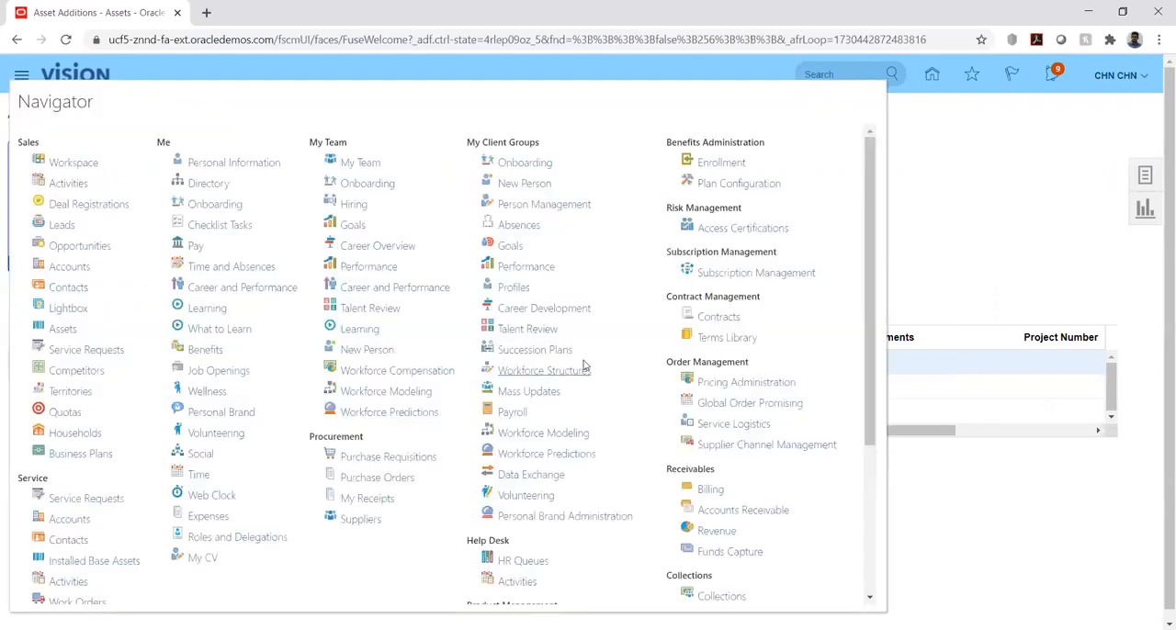
Open Scheduled Processes and refresh the list until the accounting, journal posting and Extract Assets Reporting Data processes finish
scroll(588, 365, down, 2)
scroll(588, 365, down, 1)
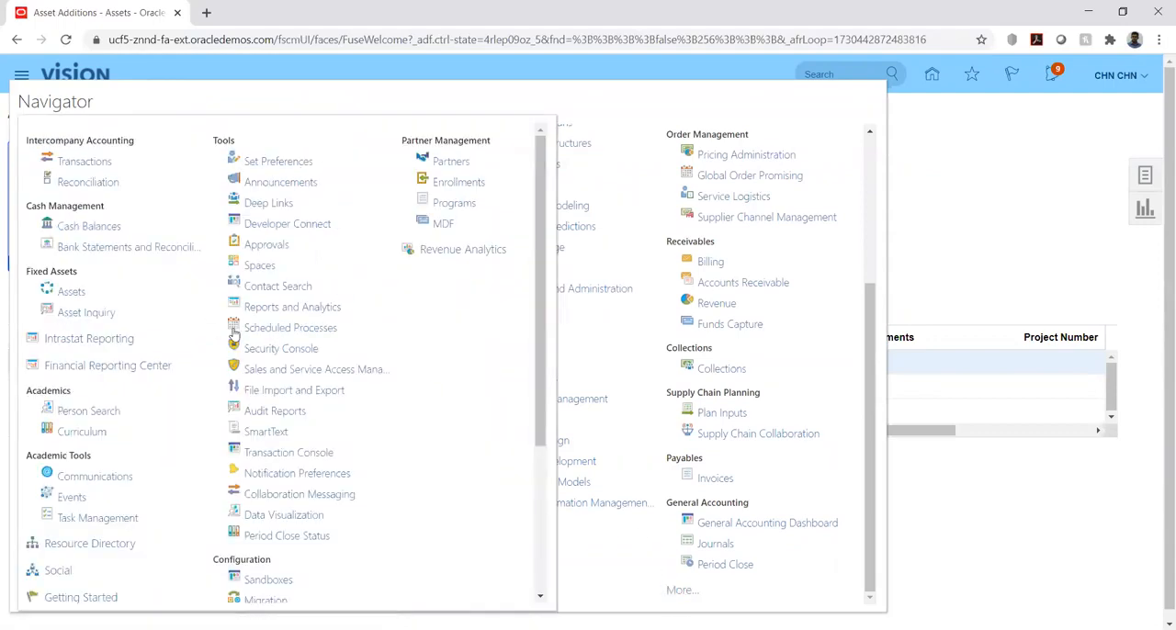
click(267, 334)
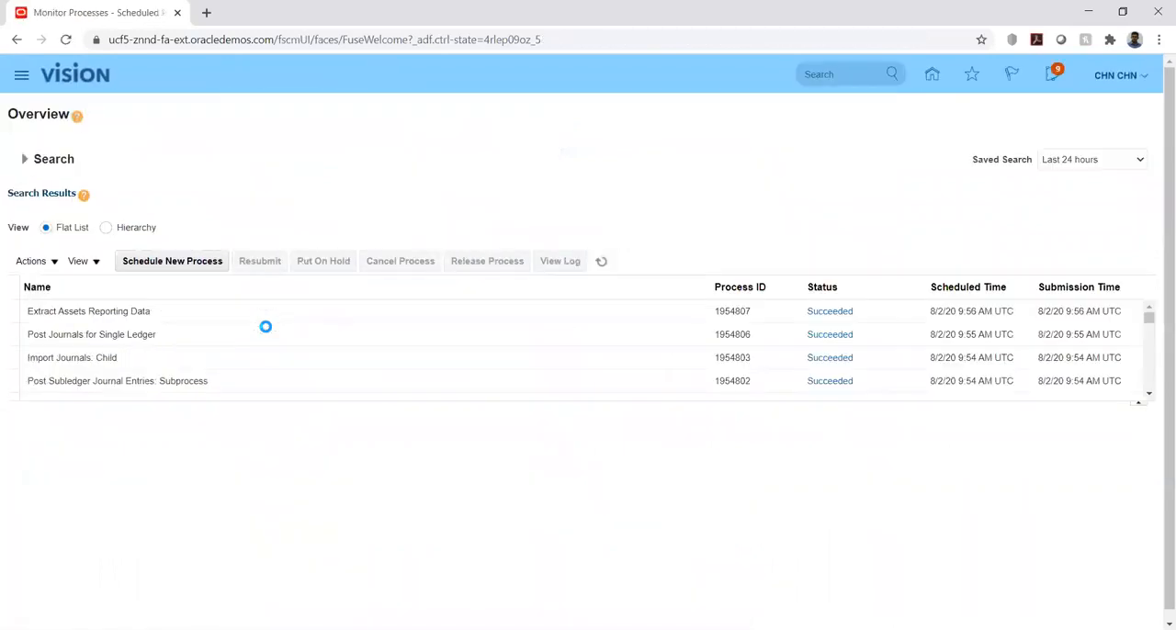
click(605, 262)
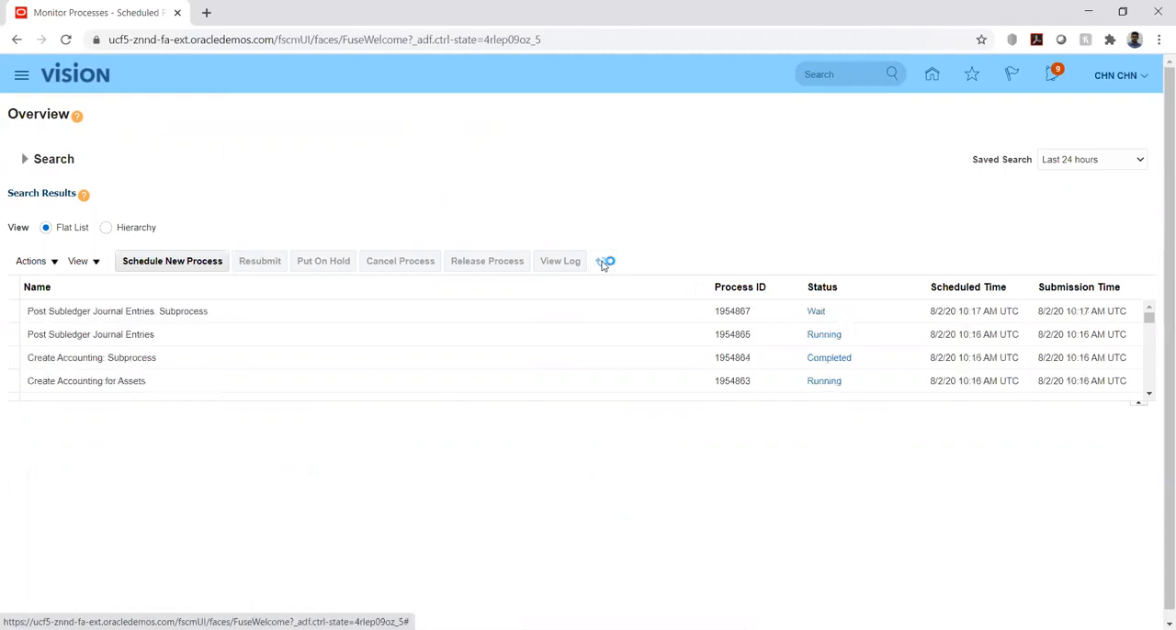
click(602, 265)
click(603, 265)
click(603, 265)
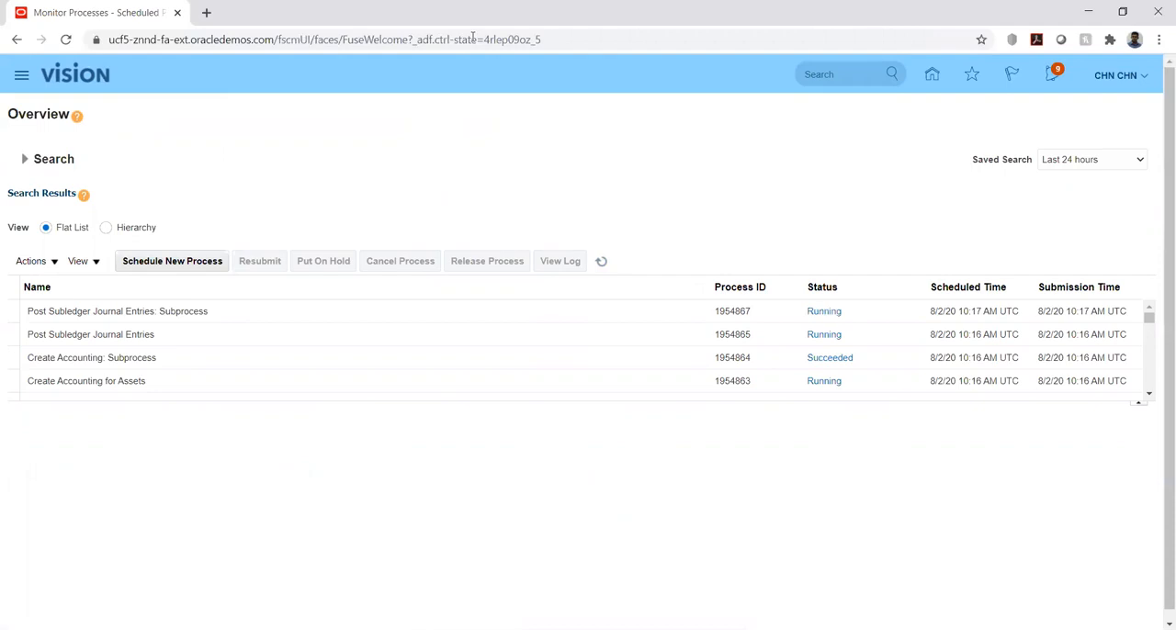
click(603, 263)
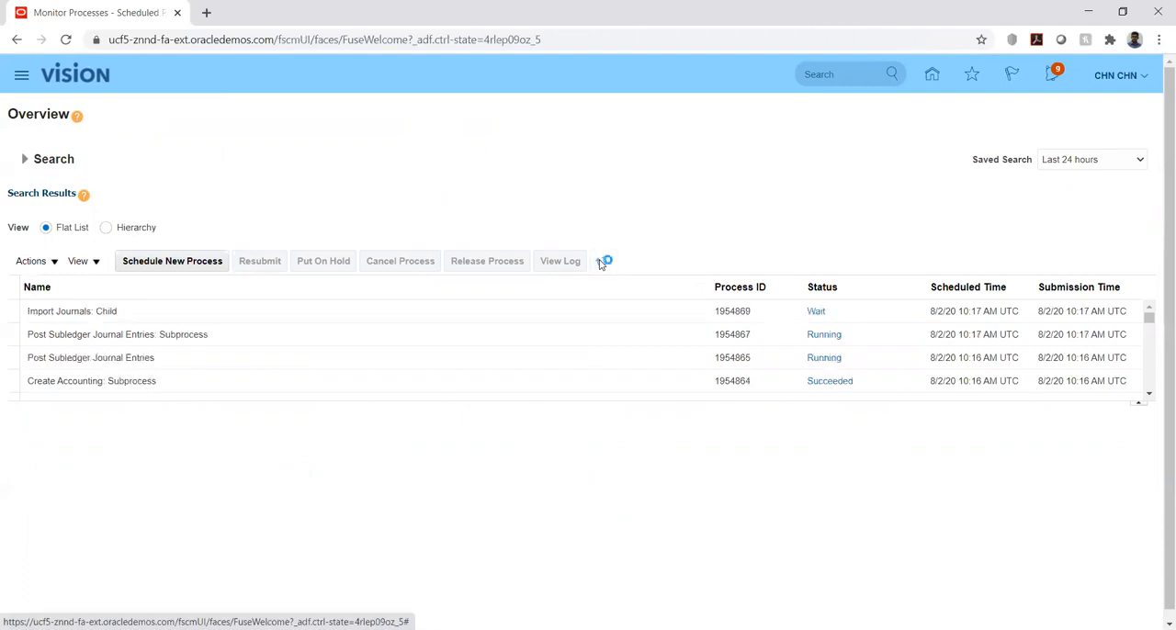
click(601, 263)
click(600, 261)
click(600, 262)
click(600, 262)
click(600, 262)
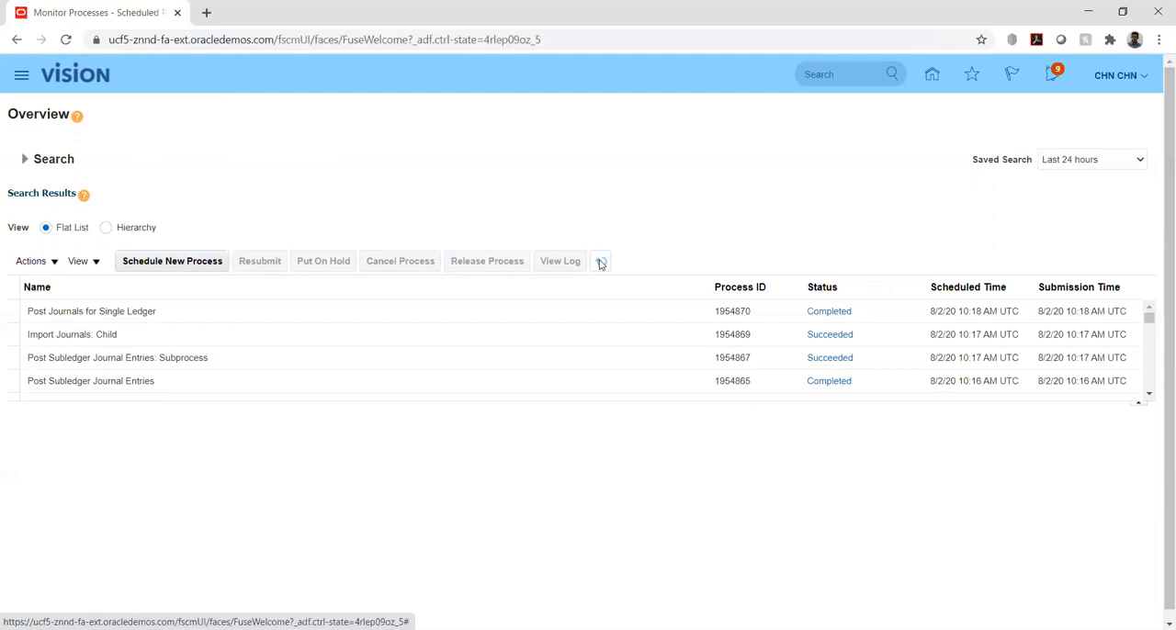
click(600, 264)
click(600, 263)
click(600, 264)
click(600, 264)
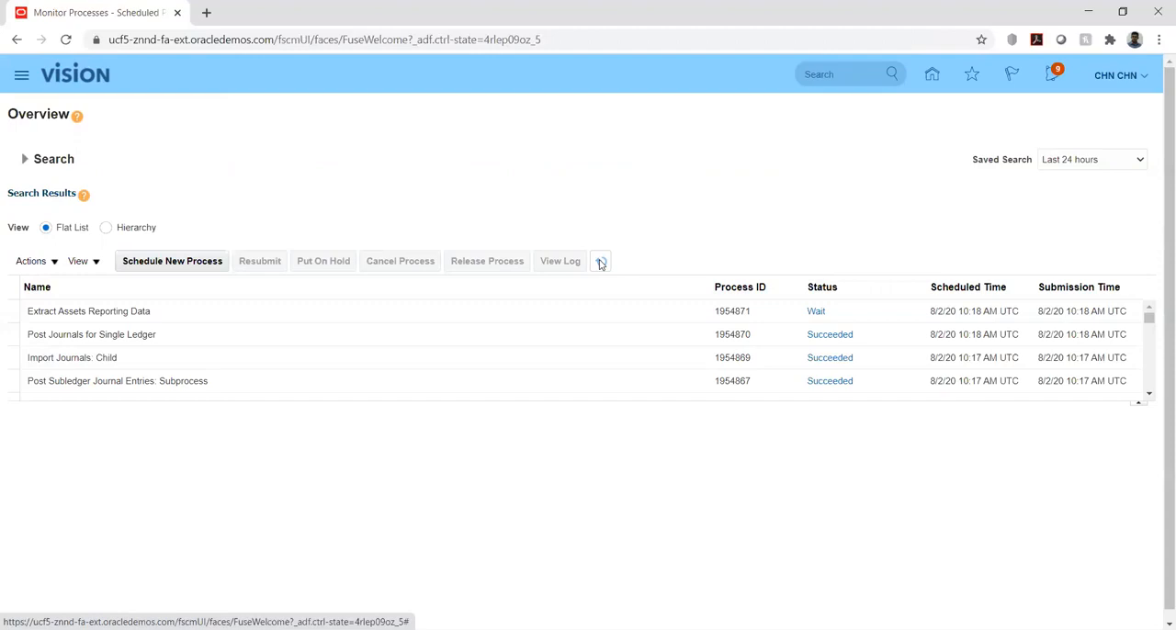
click(600, 262)
click(600, 262)
Return through the home page to the Fixed Assets work area and open the asset inquiry
click(933, 81)
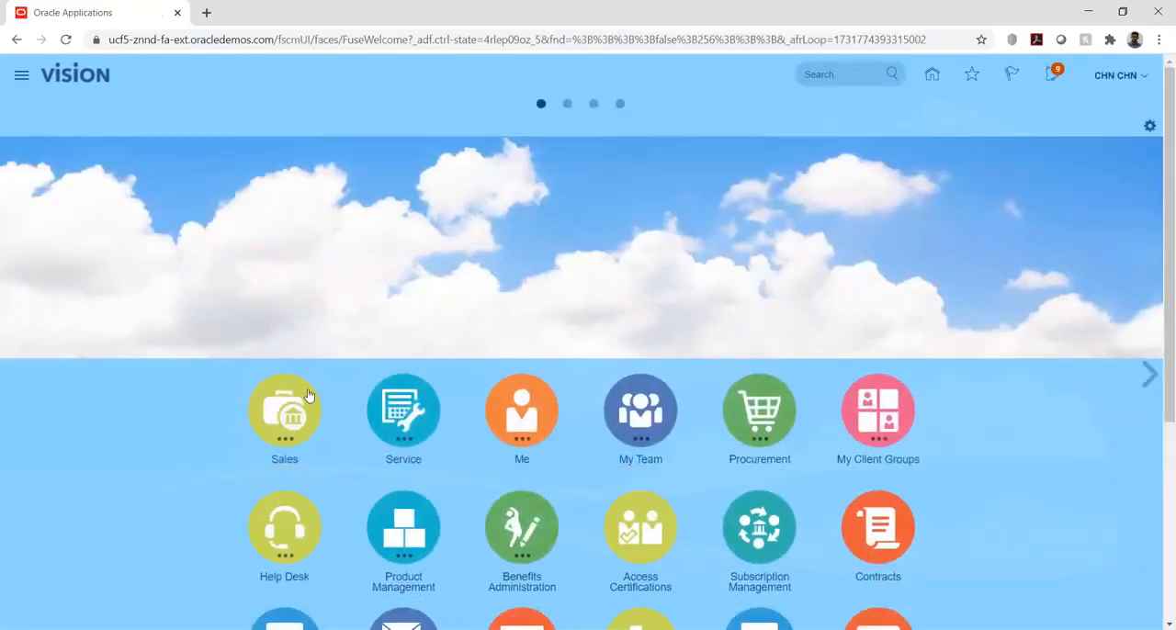
scroll(237, 405, down, 3)
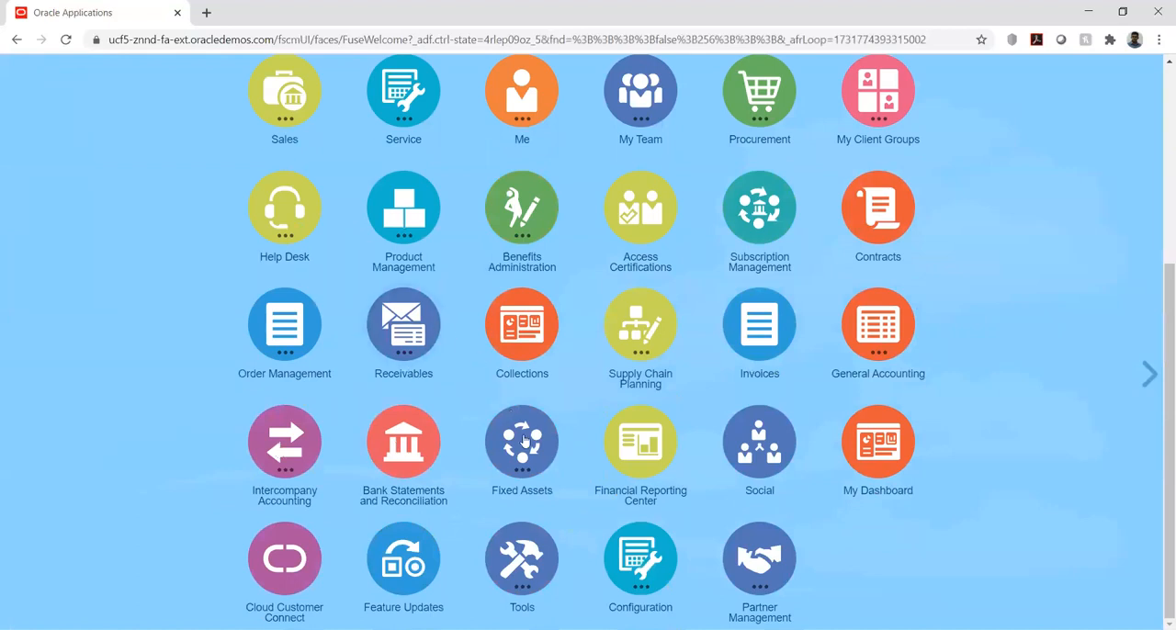
click(552, 423)
click(477, 531)
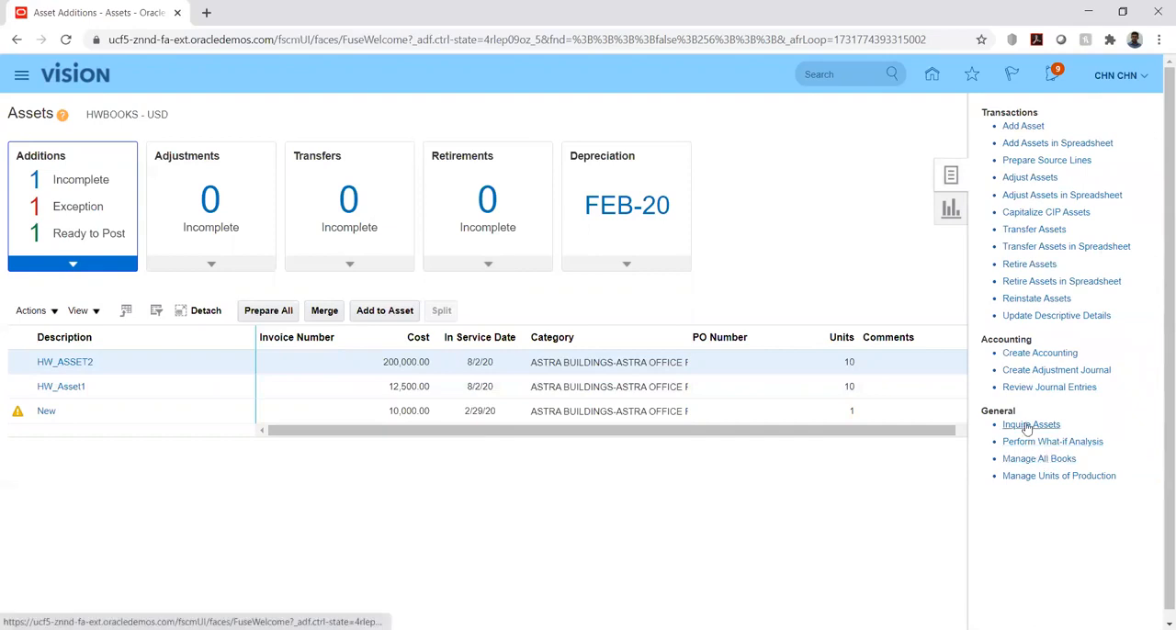
click(1025, 425)
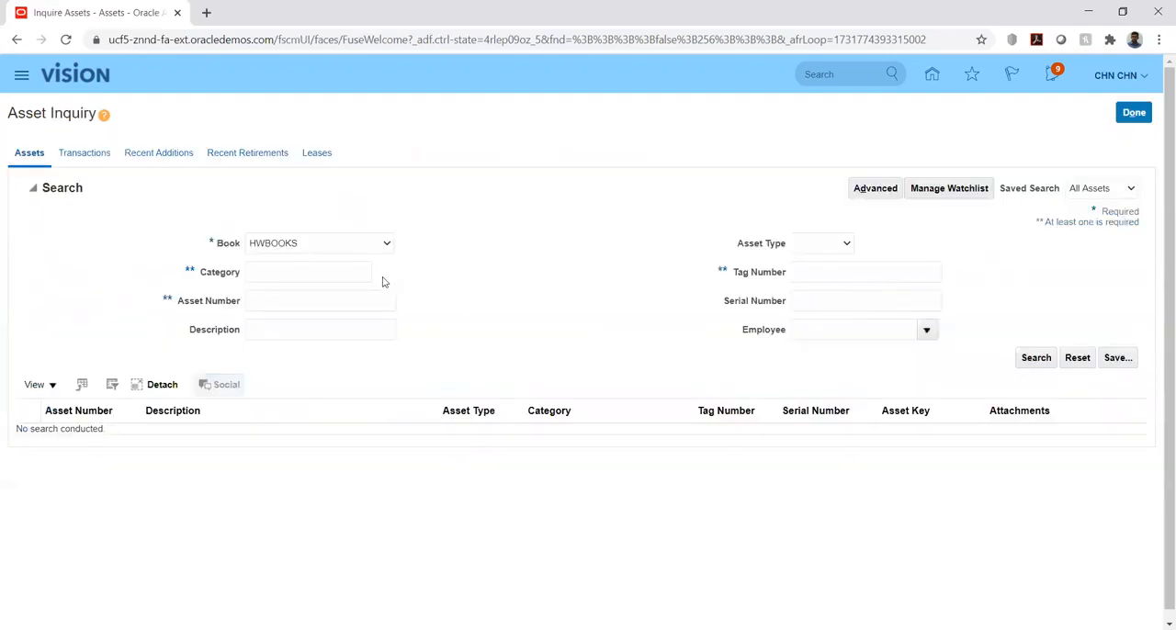
Search HWBOOKS for category ASTRA BUILDINGS-ASTRA OFFICE PREMISE and bring up ASSET5's transactions
click(365, 273)
key(ctrl+v)
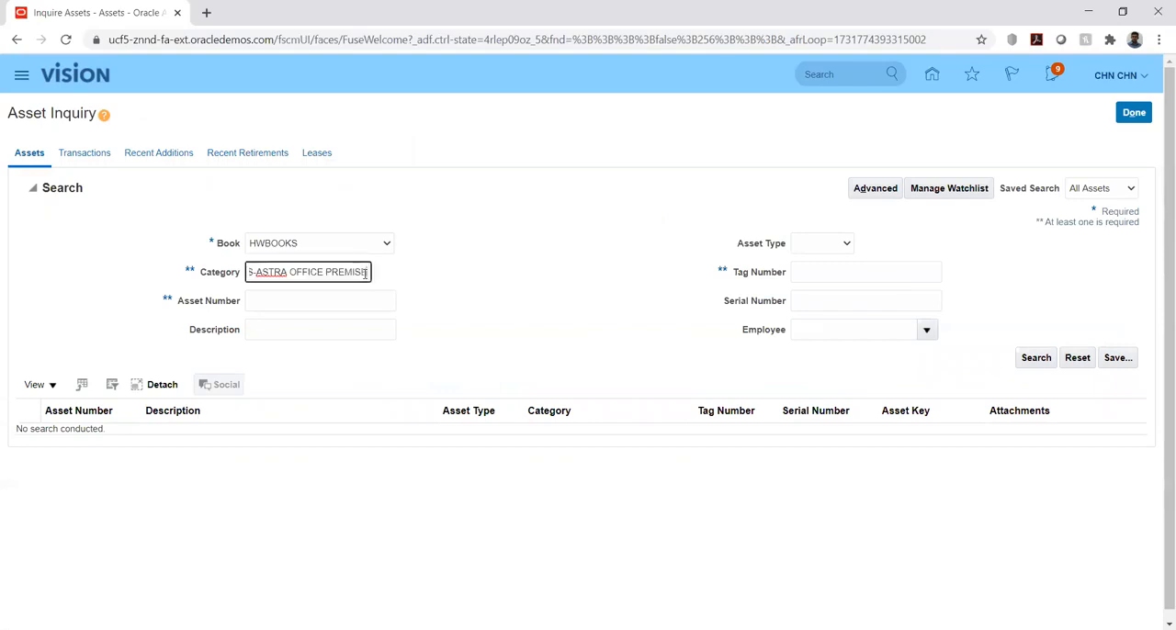
click(1038, 357)
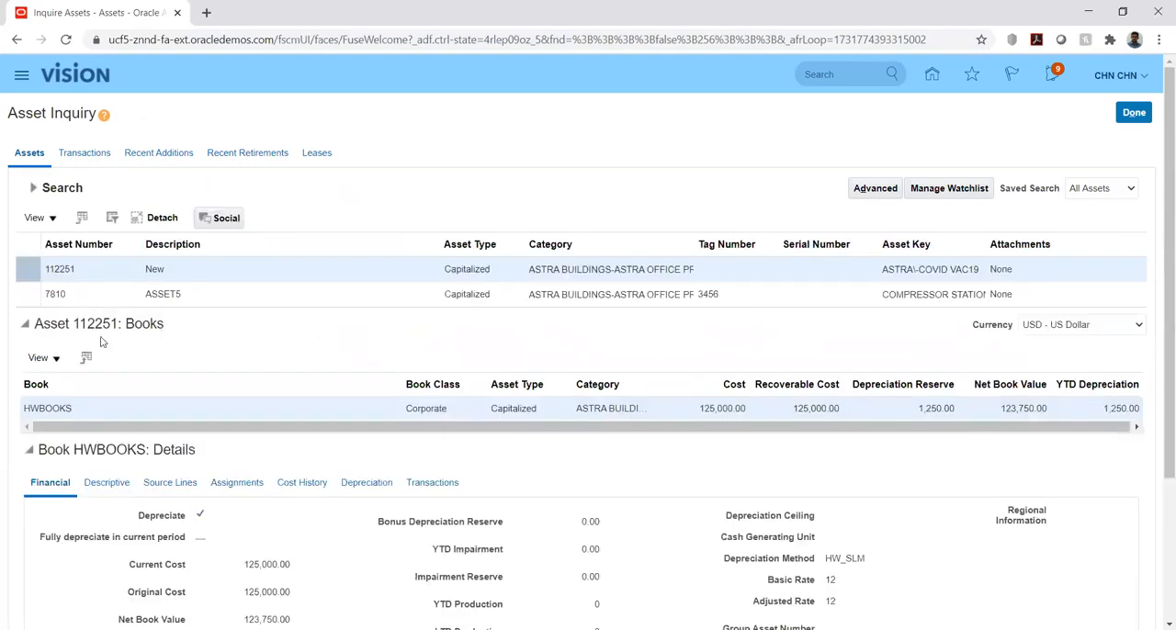
click(97, 294)
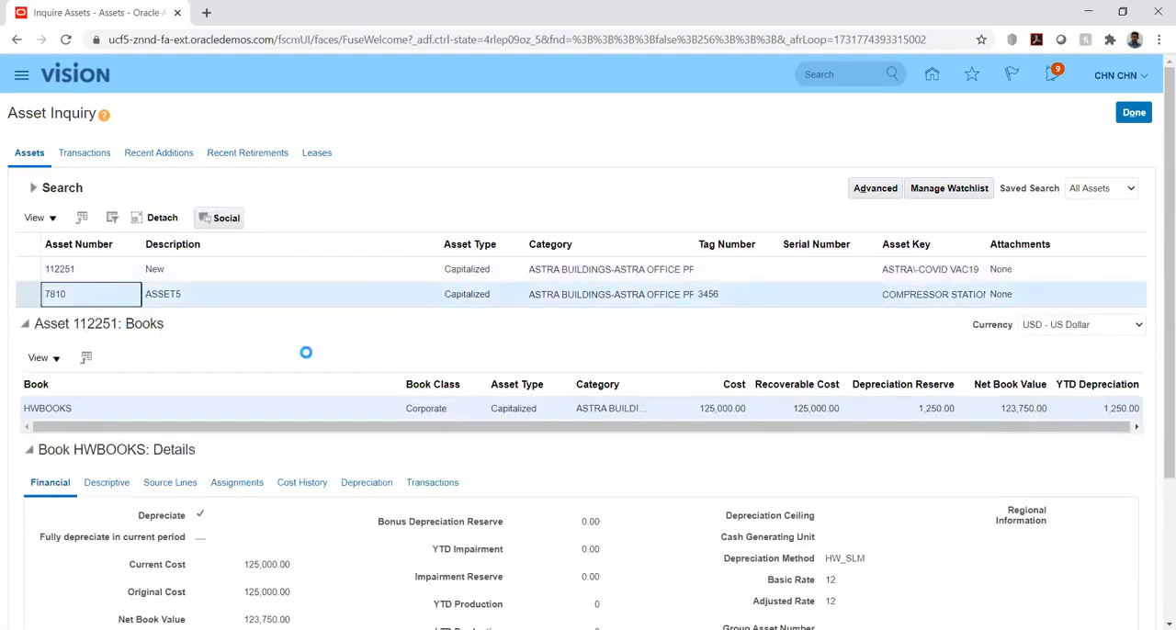
scroll(306, 352, down, 2)
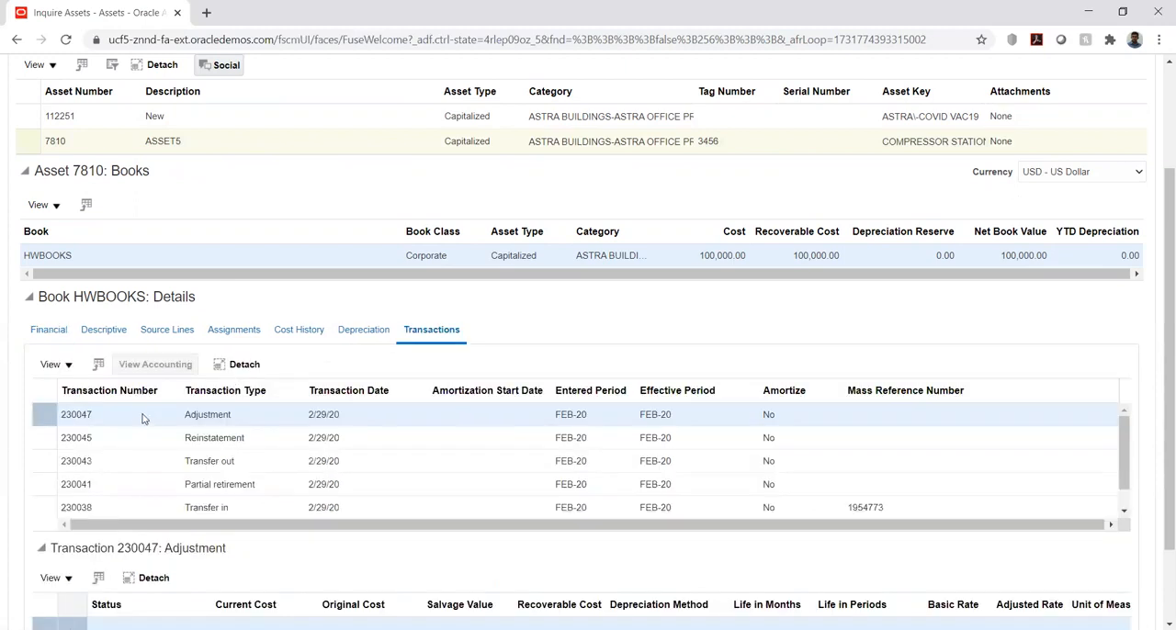
Select ASSET5's Adjustment transaction in HWBOOKS, view its accounting lines and close them after review
click(134, 415)
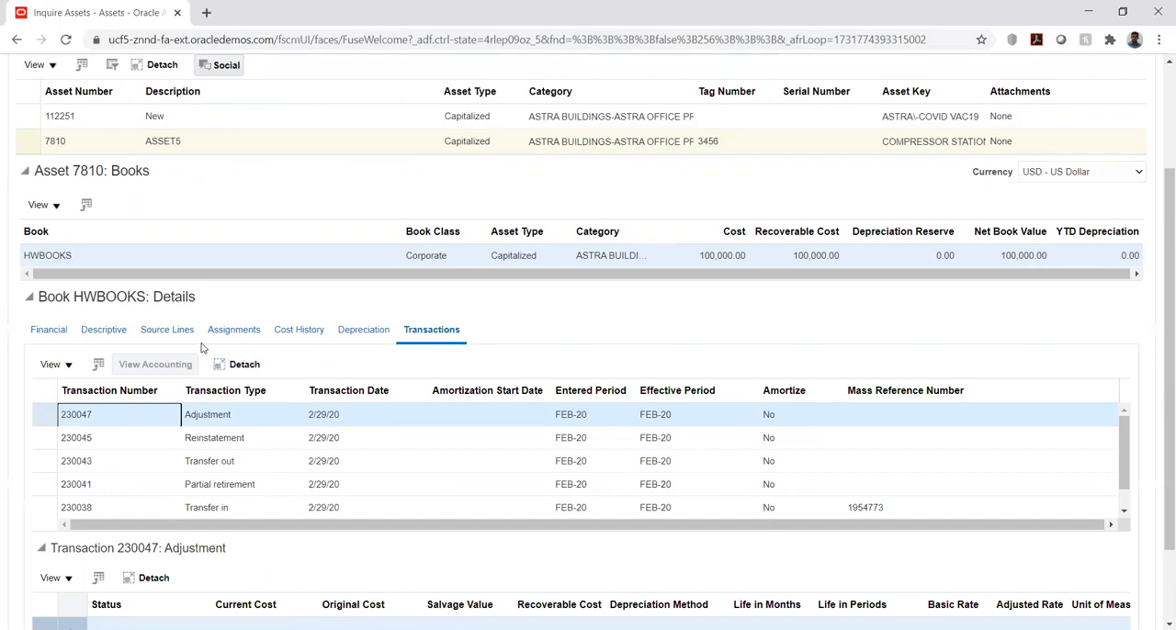
click(217, 416)
scroll(518, 331, down, 1)
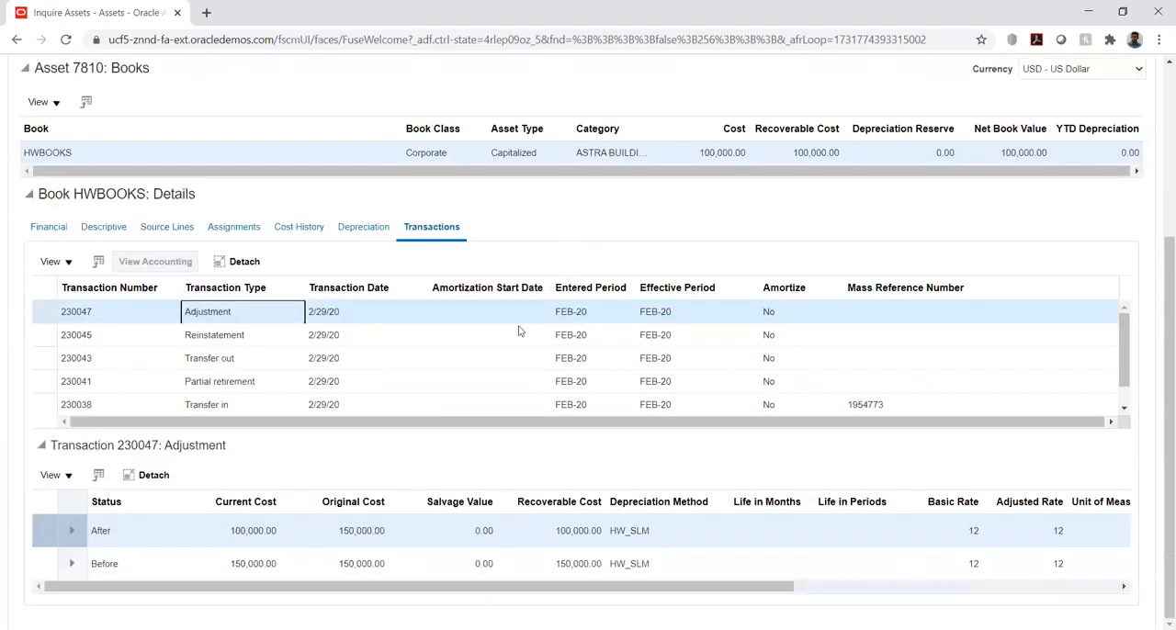
click(203, 336)
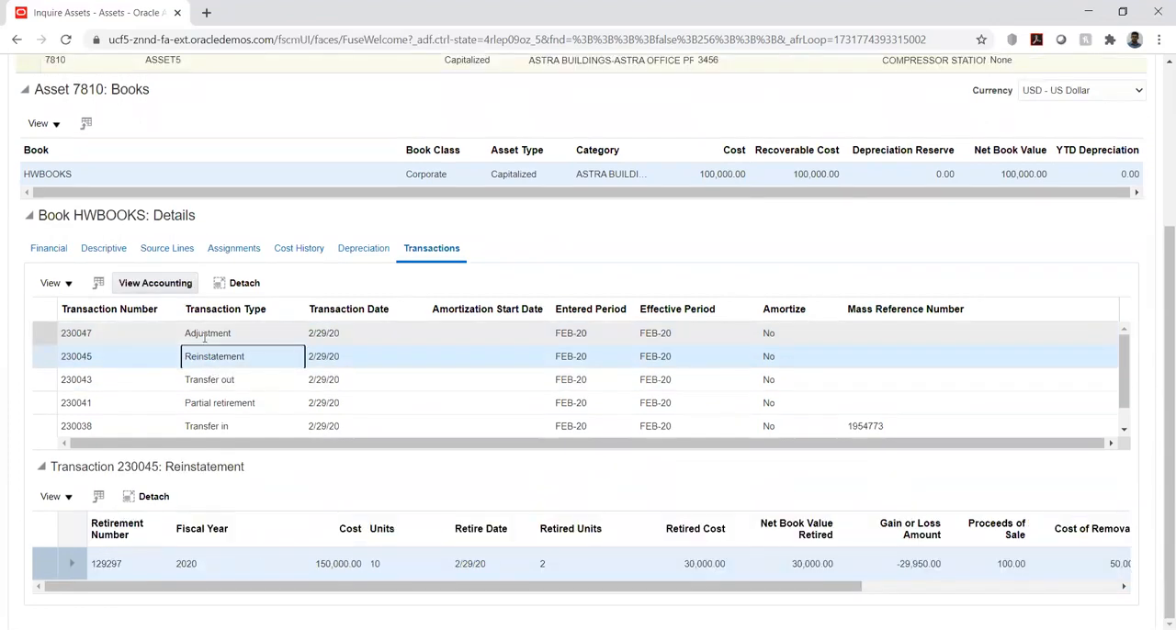
click(134, 331)
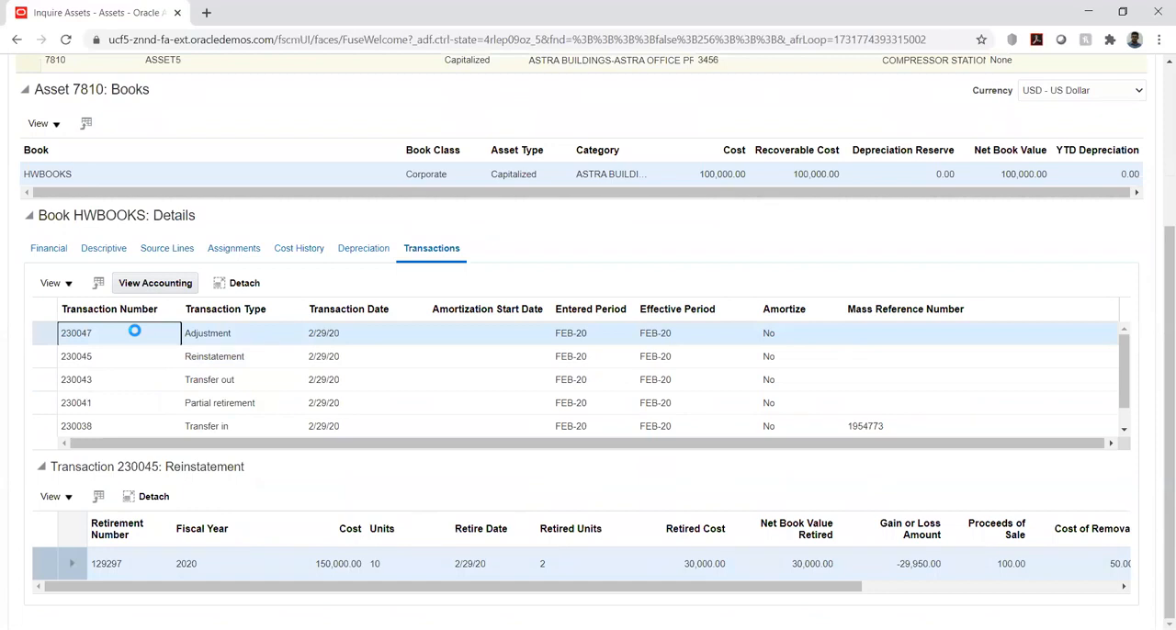
click(163, 284)
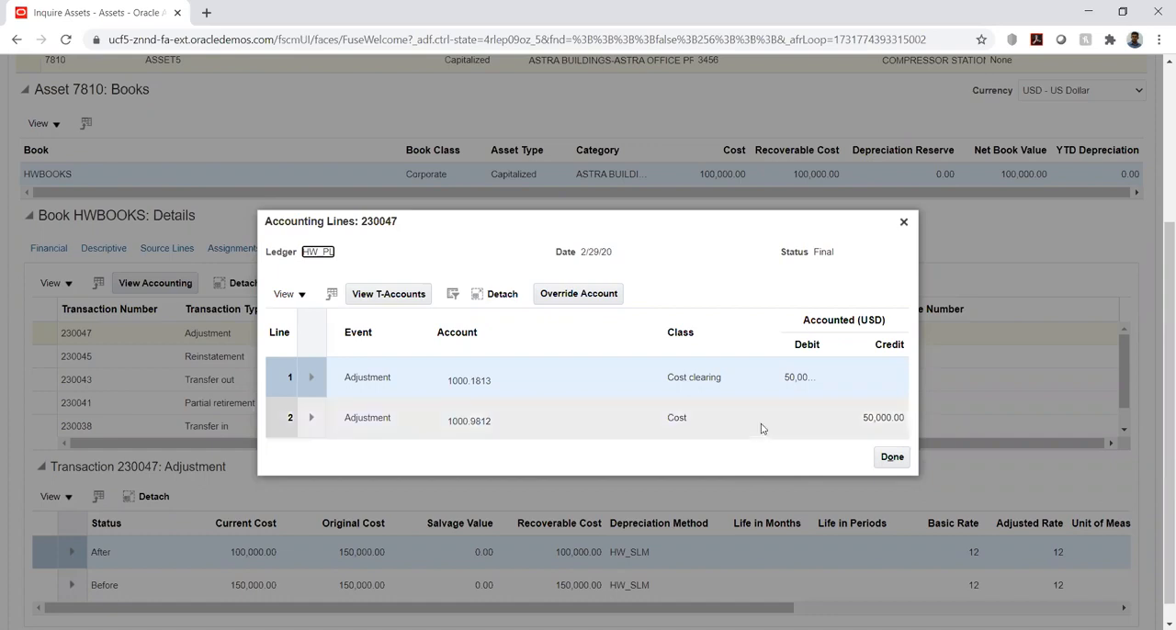
click(891, 457)
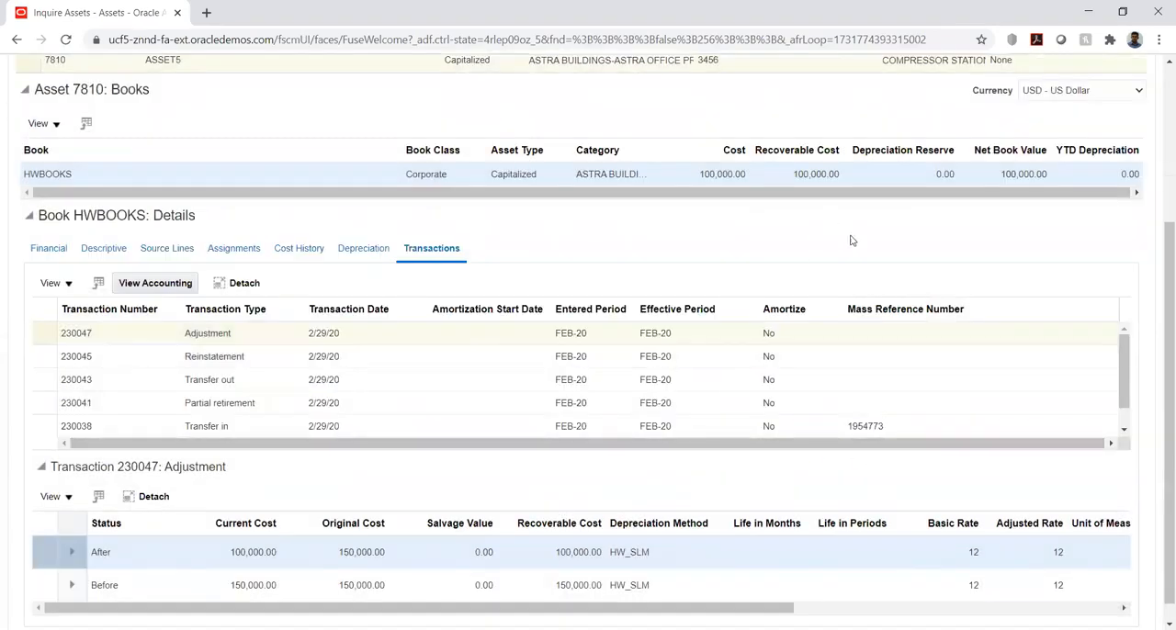
Return to the Assets work area and check the incomplete additions, the ready-to-post additions and the pending adjustments
drag(1159, 250, 1159, 63)
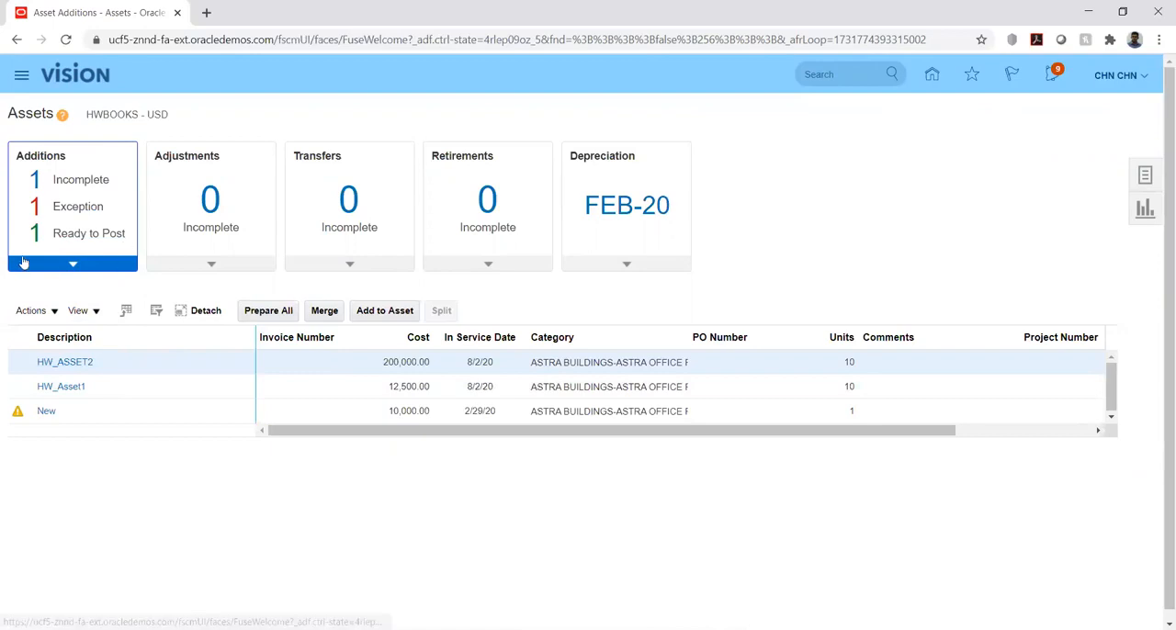
click(73, 181)
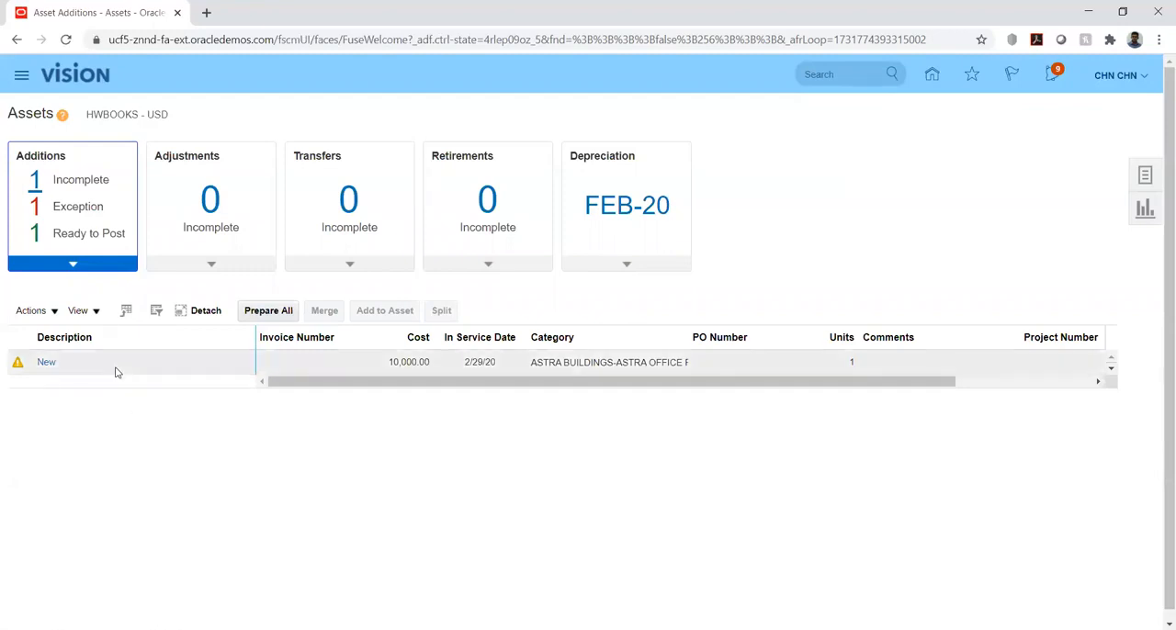
click(68, 236)
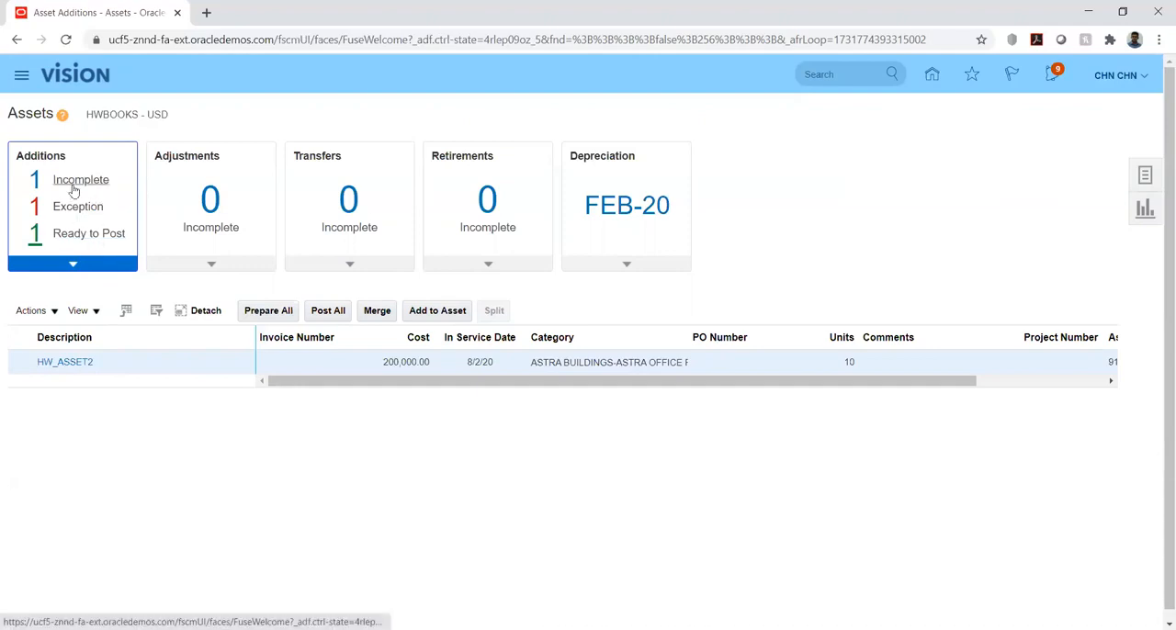
click(230, 267)
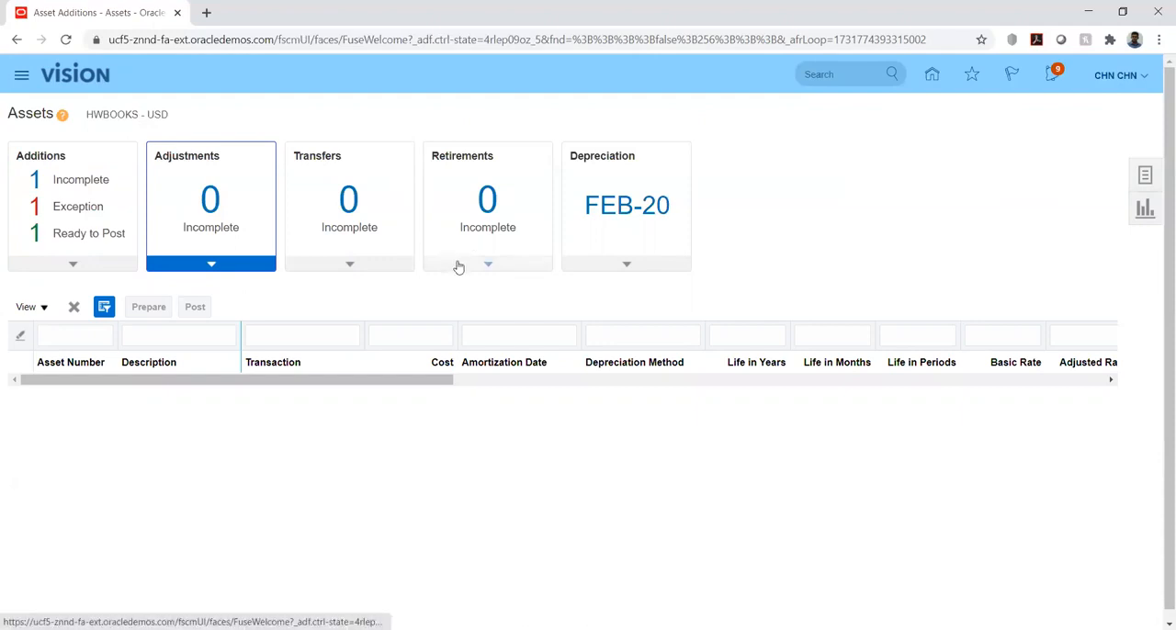
Close depreciation period FEB-20 for HWBOOKS, agreeing to run the depreciation program and dismissing the submission notice
click(626, 266)
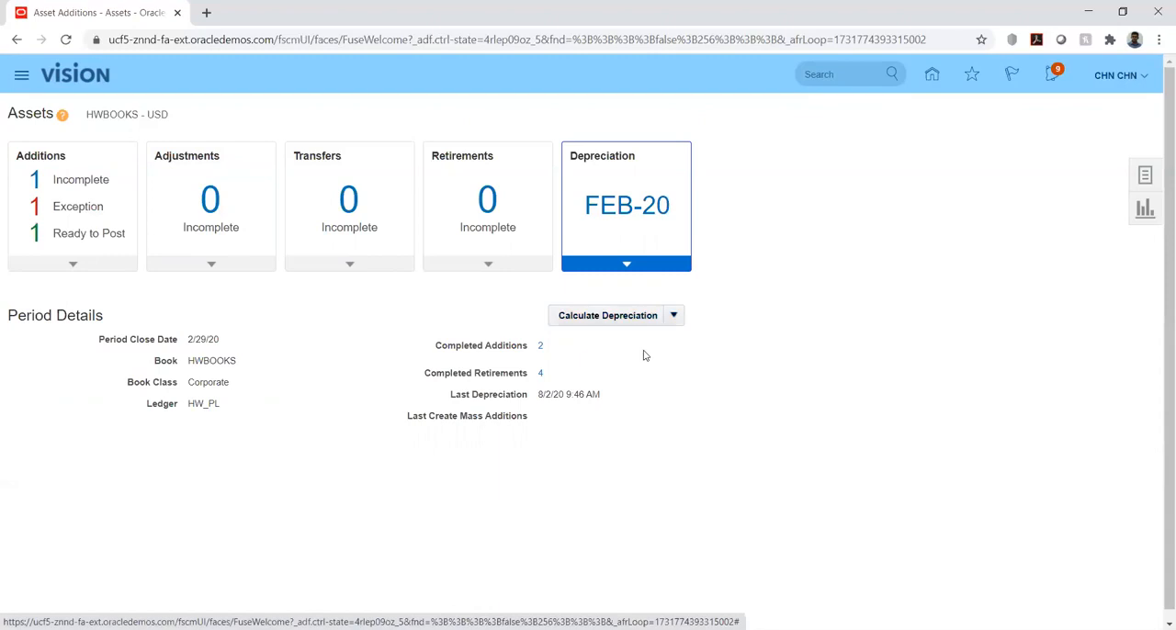
click(675, 316)
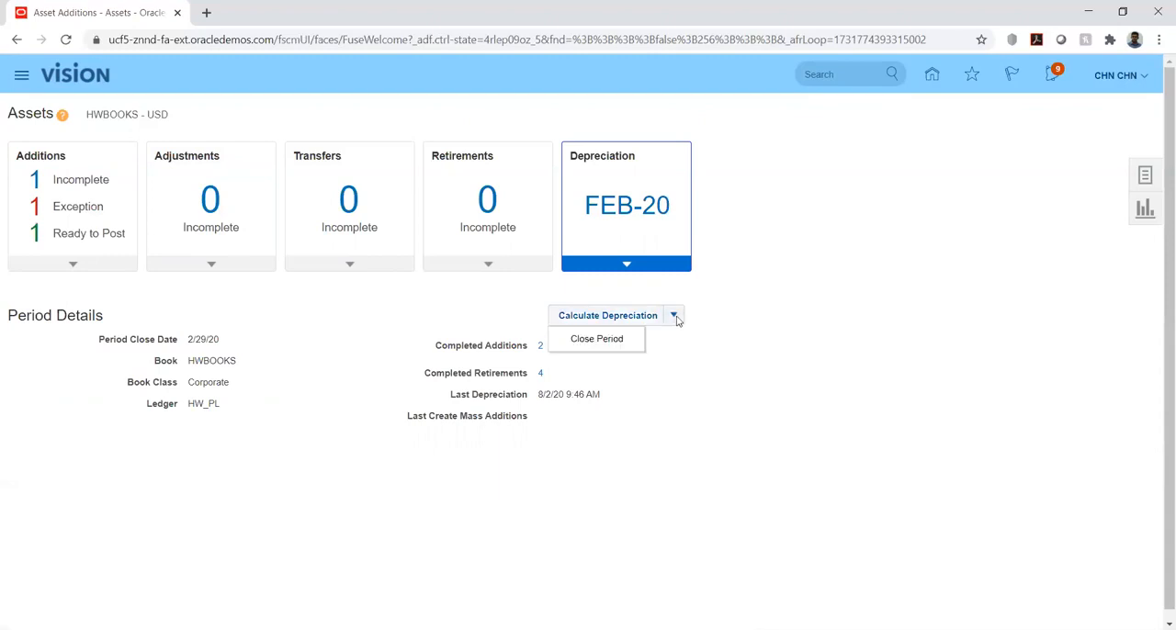
click(594, 342)
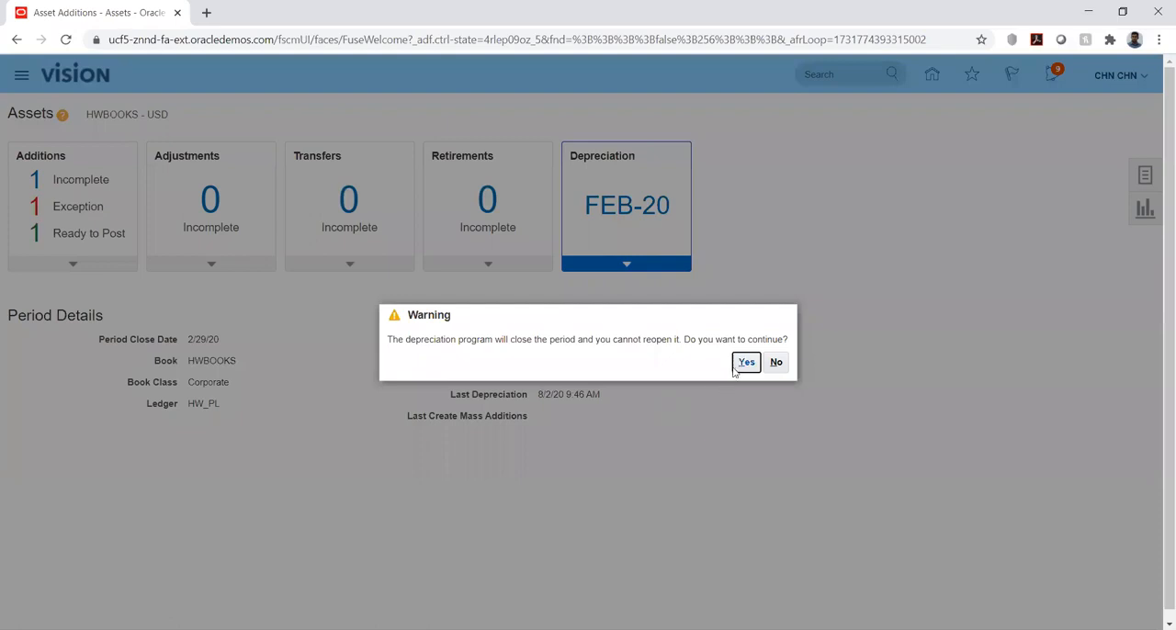
click(745, 363)
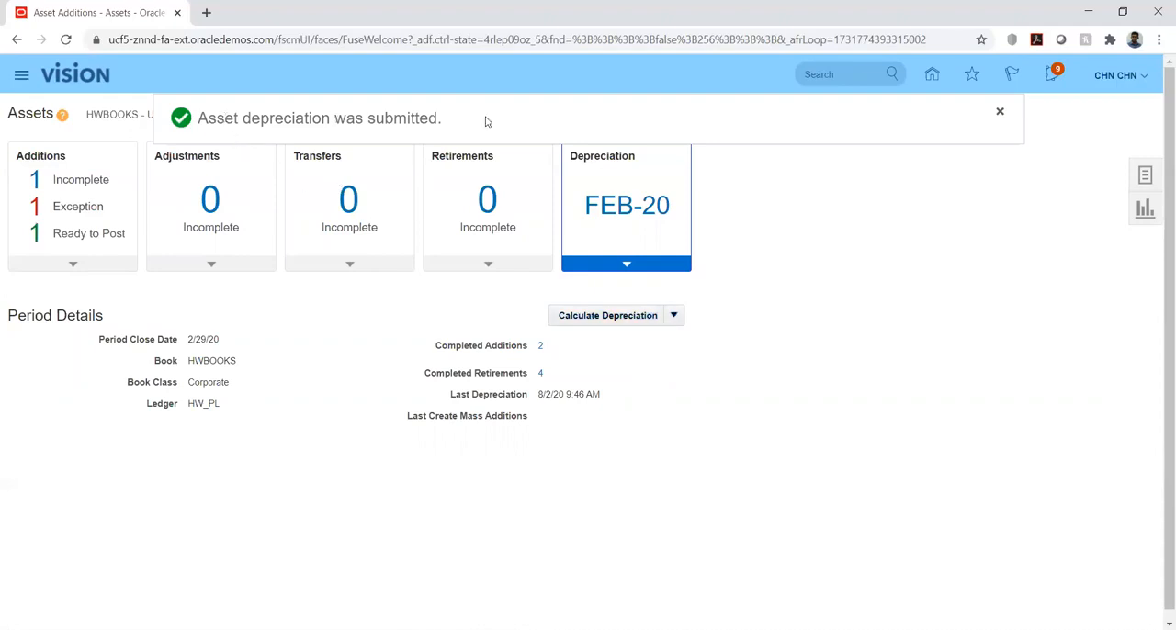
click(1000, 112)
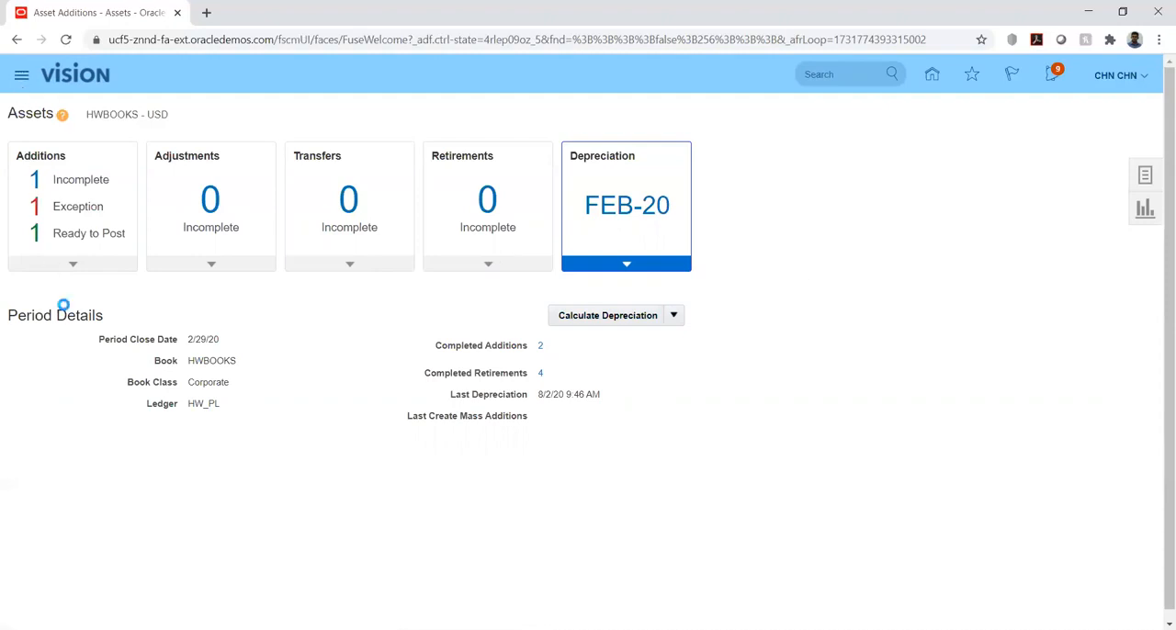
Open Scheduled Processes and refresh the list to check the Calculate Depreciation and Extract Assets Reporting Data processes
scroll(703, 334, down, 1)
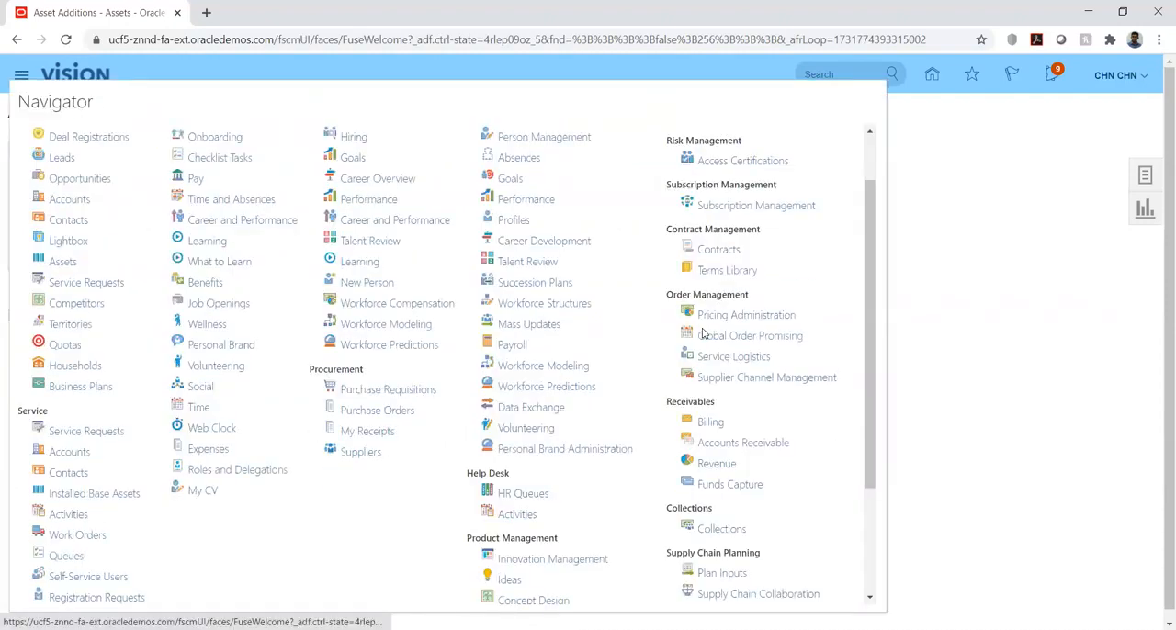
scroll(703, 333, down, 2)
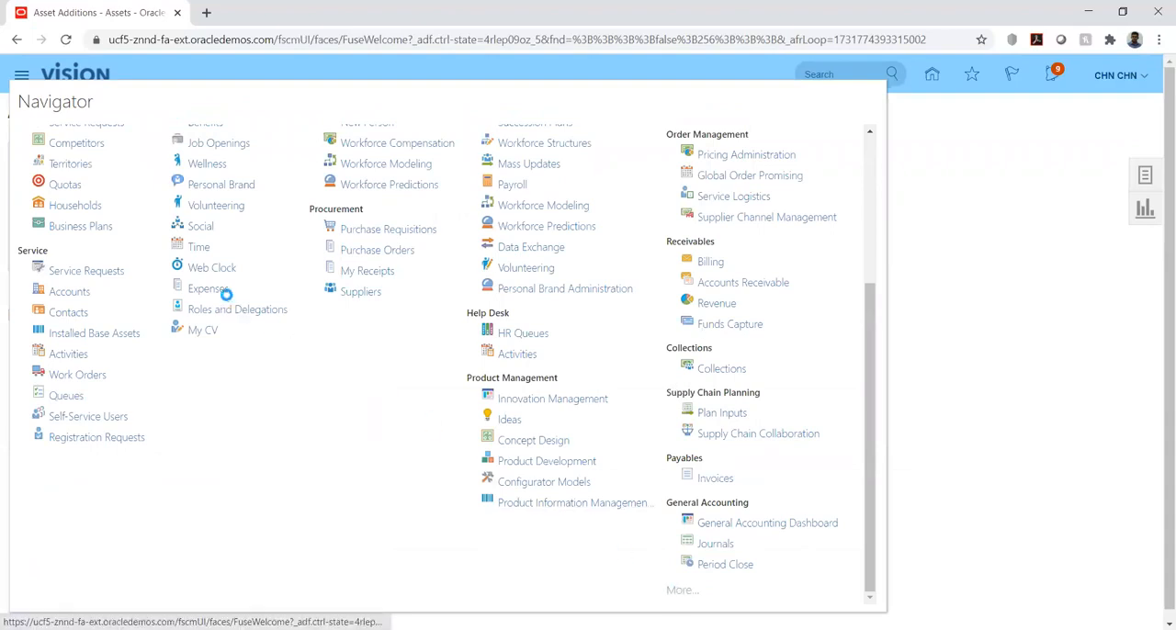
click(273, 329)
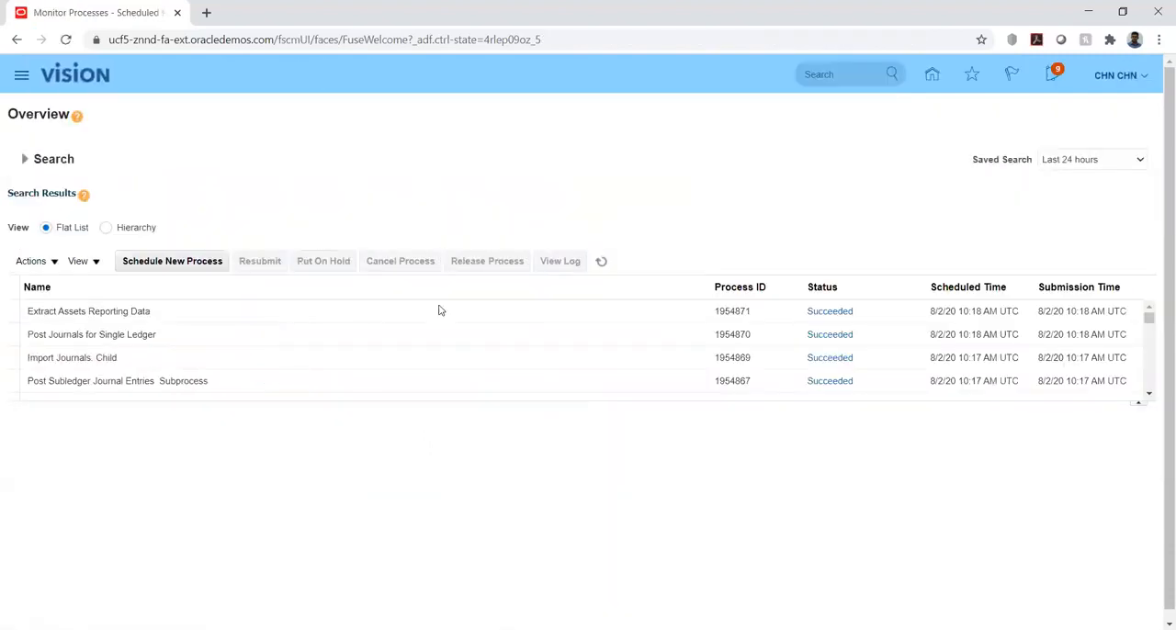
click(602, 264)
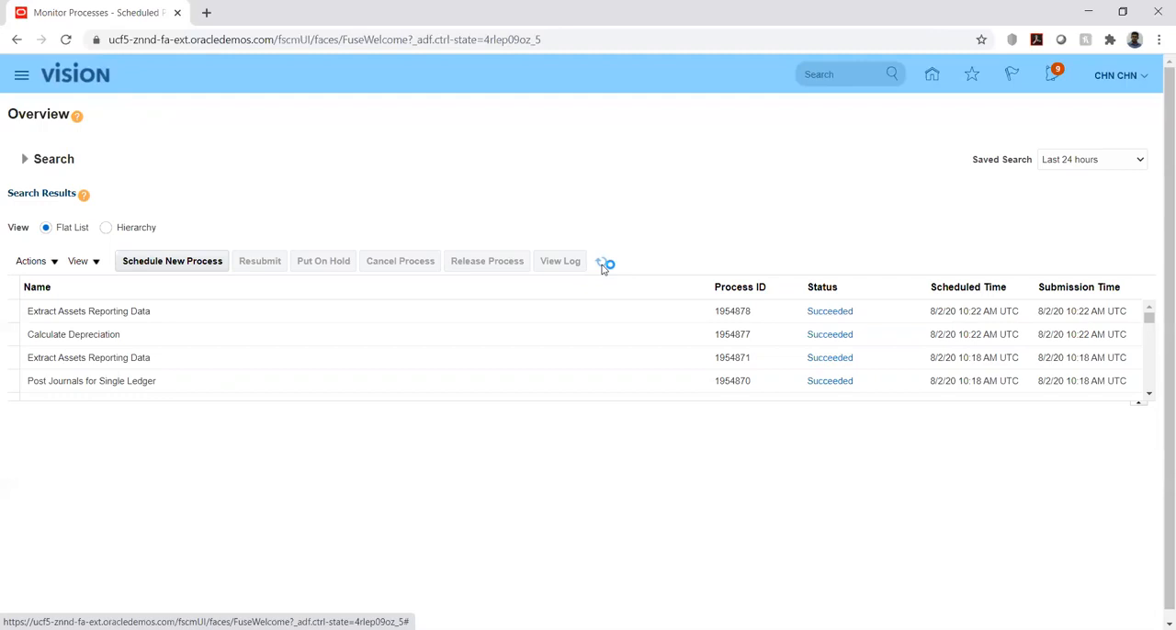
click(601, 266)
click(602, 266)
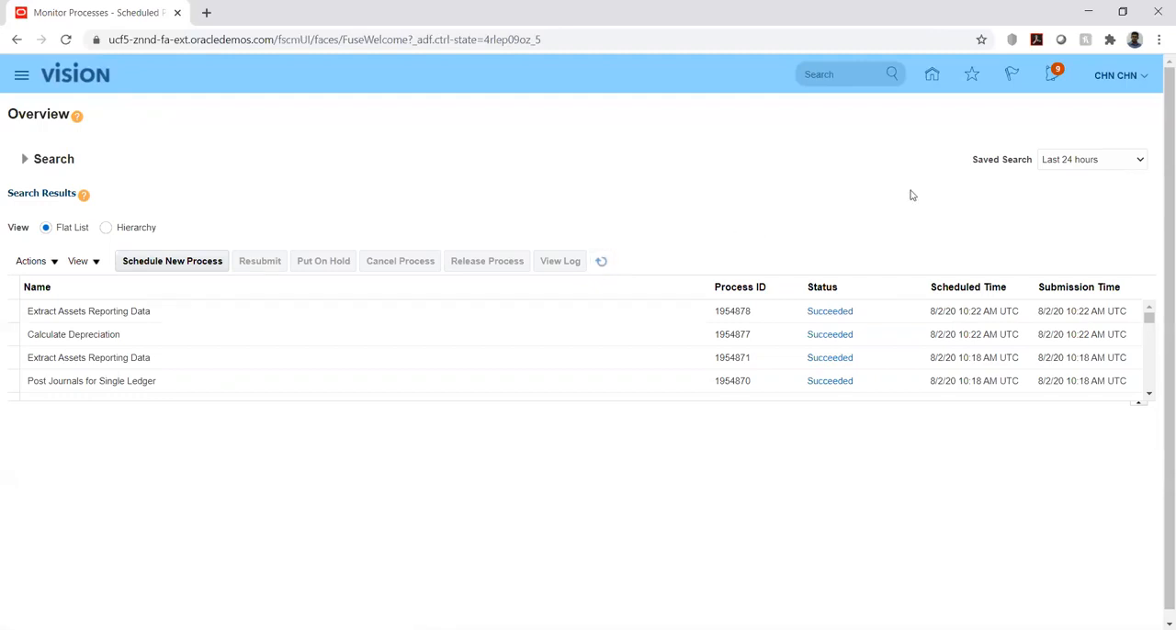
Return through the home page to the Fixed Assets work area and open the depreciation period details for HWBOOKS
click(931, 76)
scroll(320, 420, down, 1)
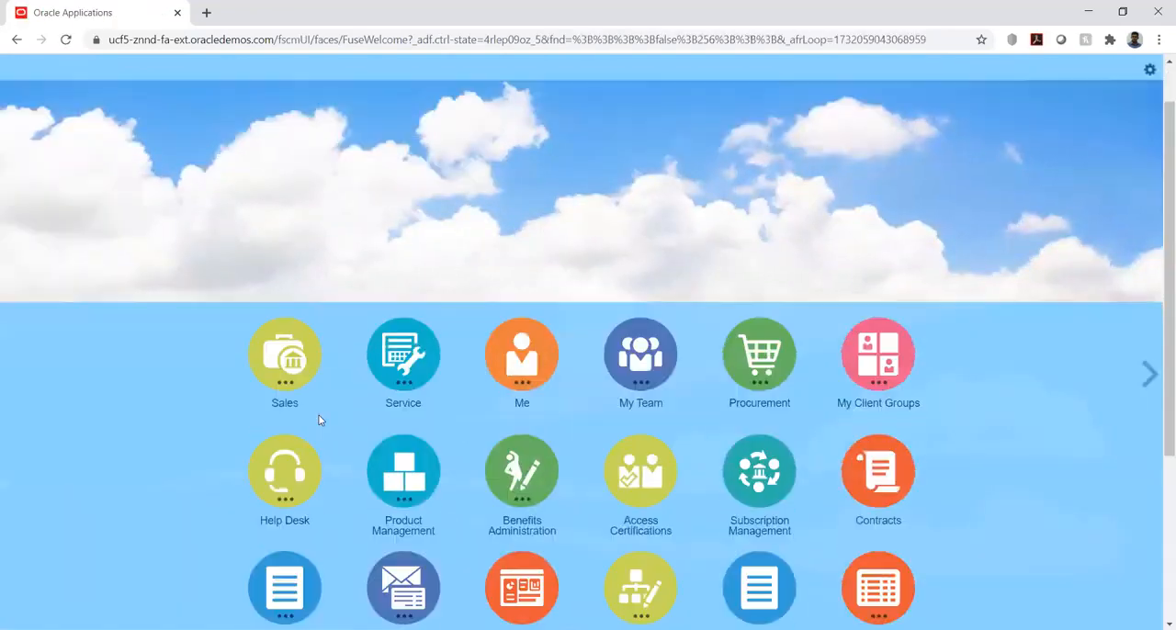
scroll(321, 420, down, 3)
click(523, 462)
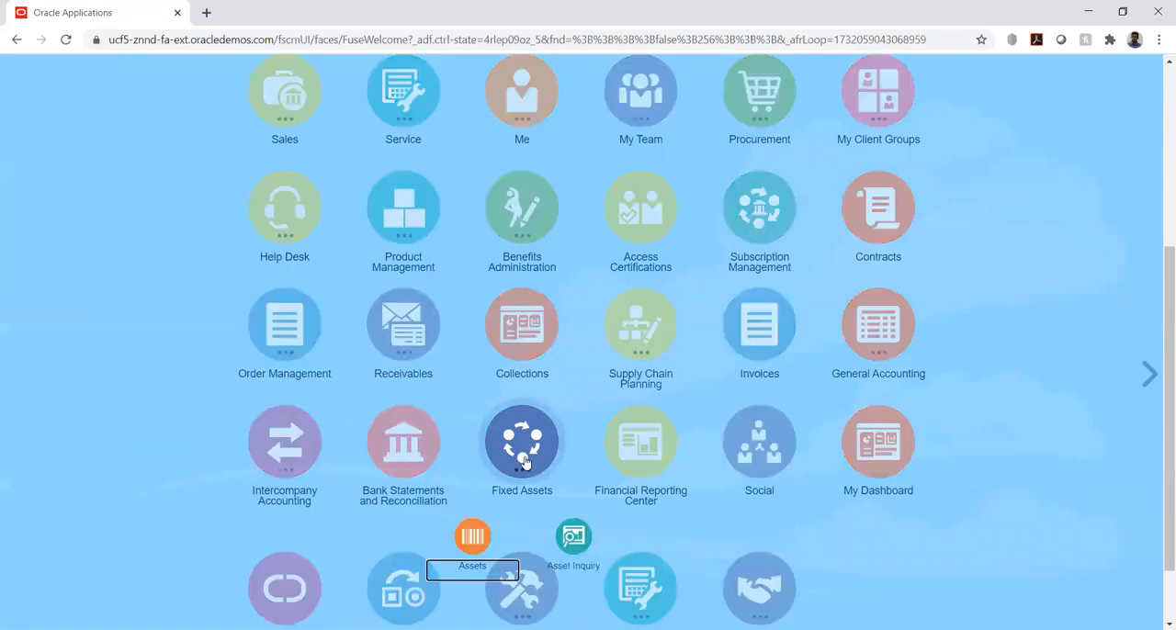
click(473, 542)
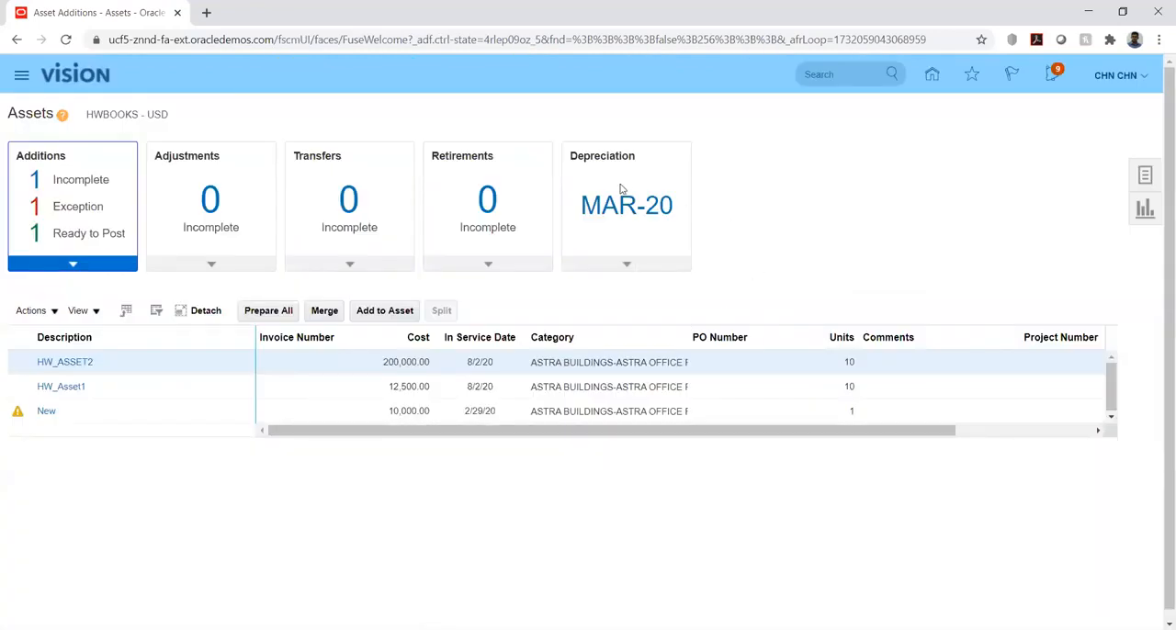
click(626, 269)
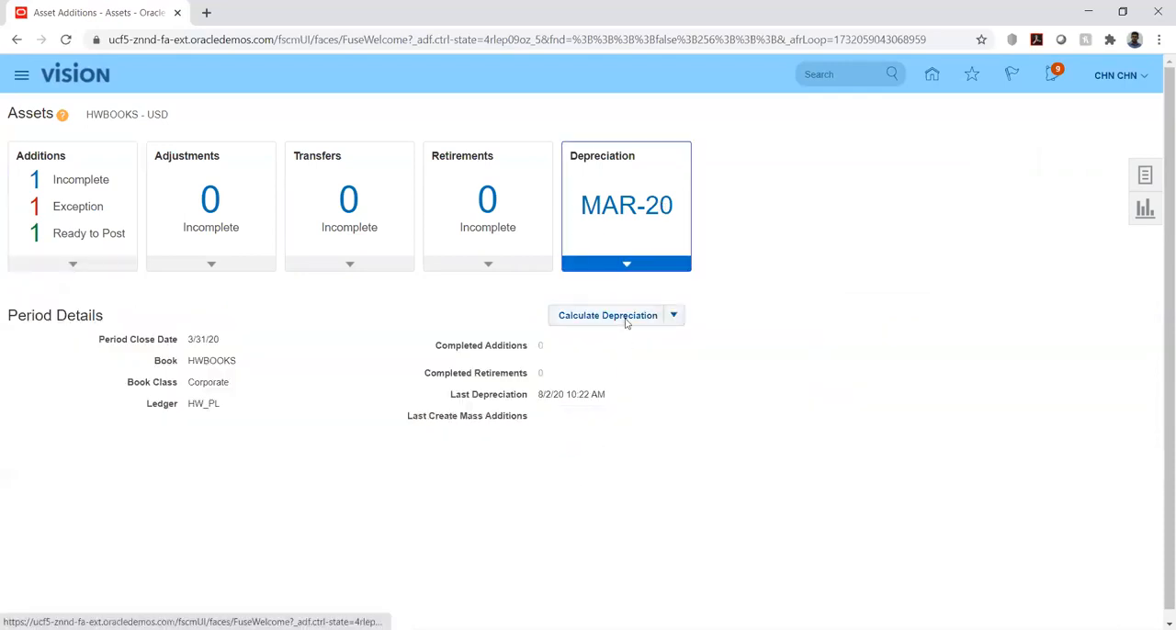
click(675, 316)
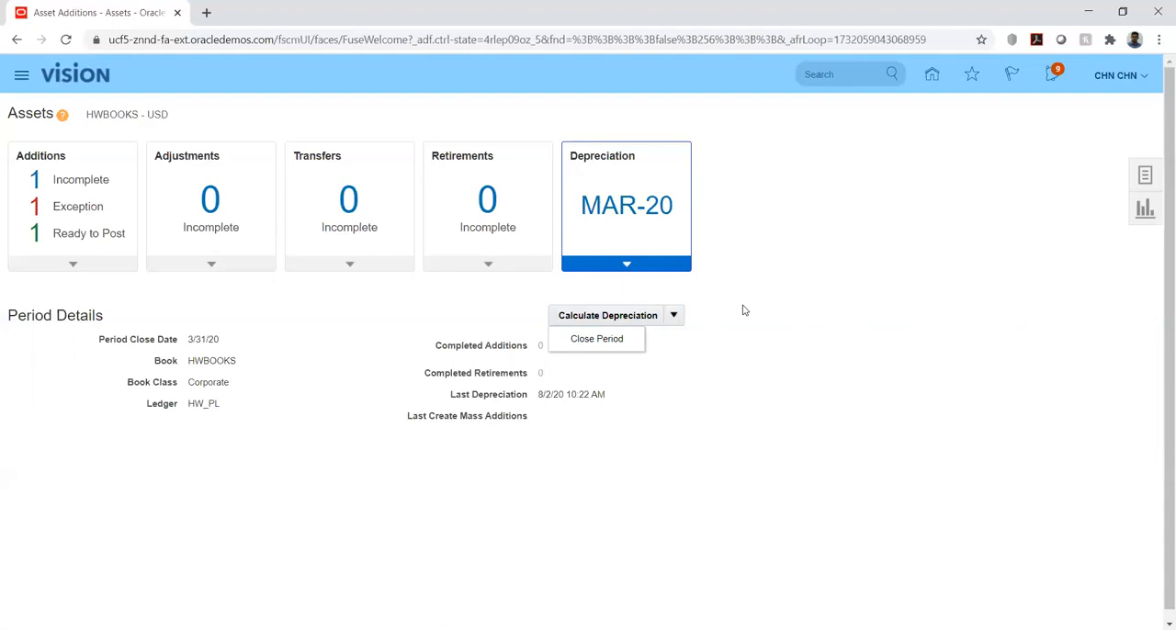
click(775, 254)
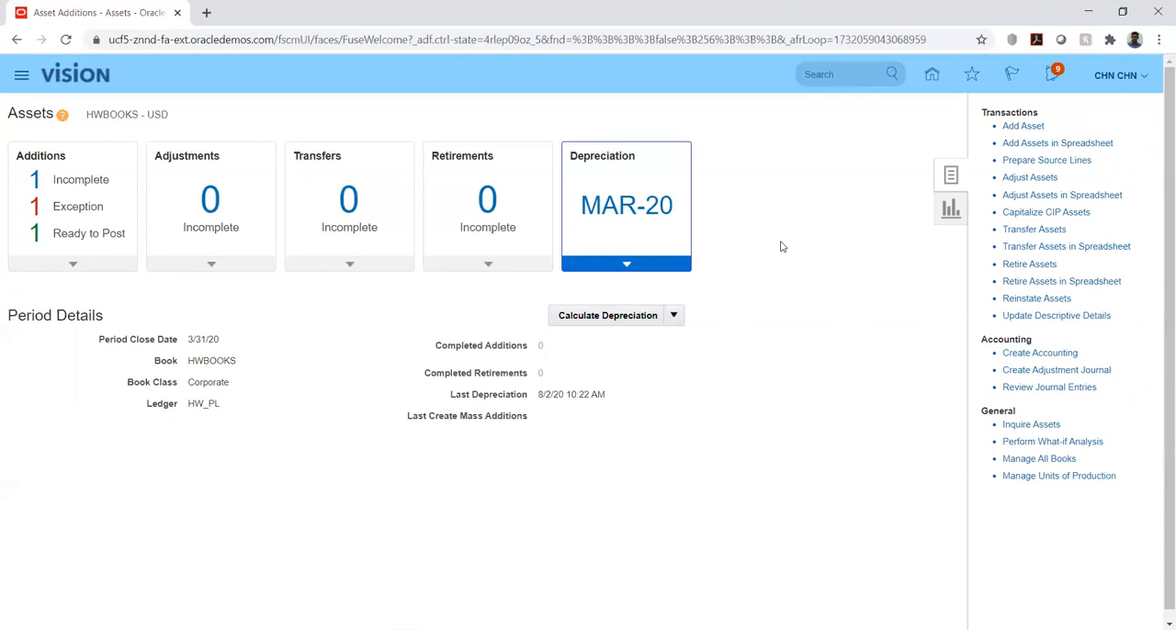
click(644, 442)
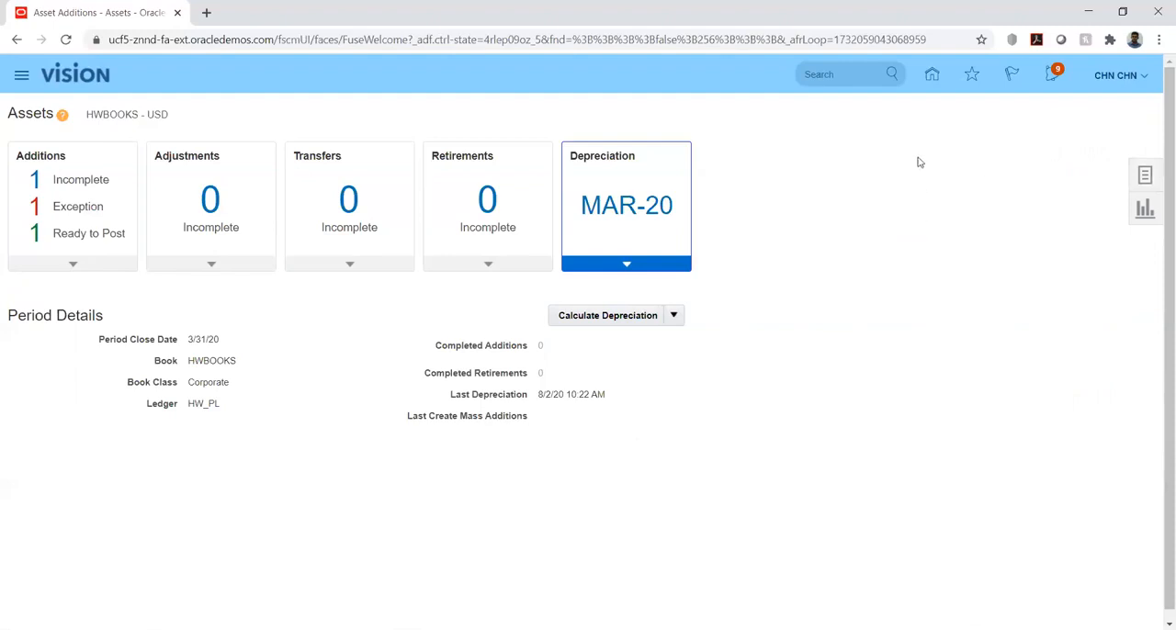